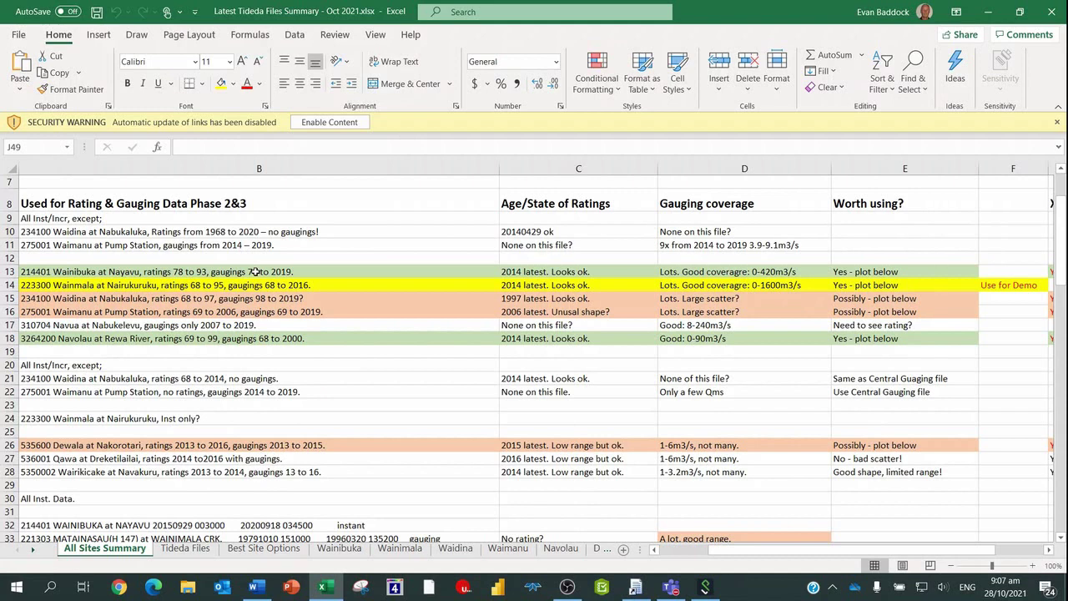
# Review the lists of Tideda data files on the Tideda Files sheet of the workbook
pyautogui.click(185, 548)
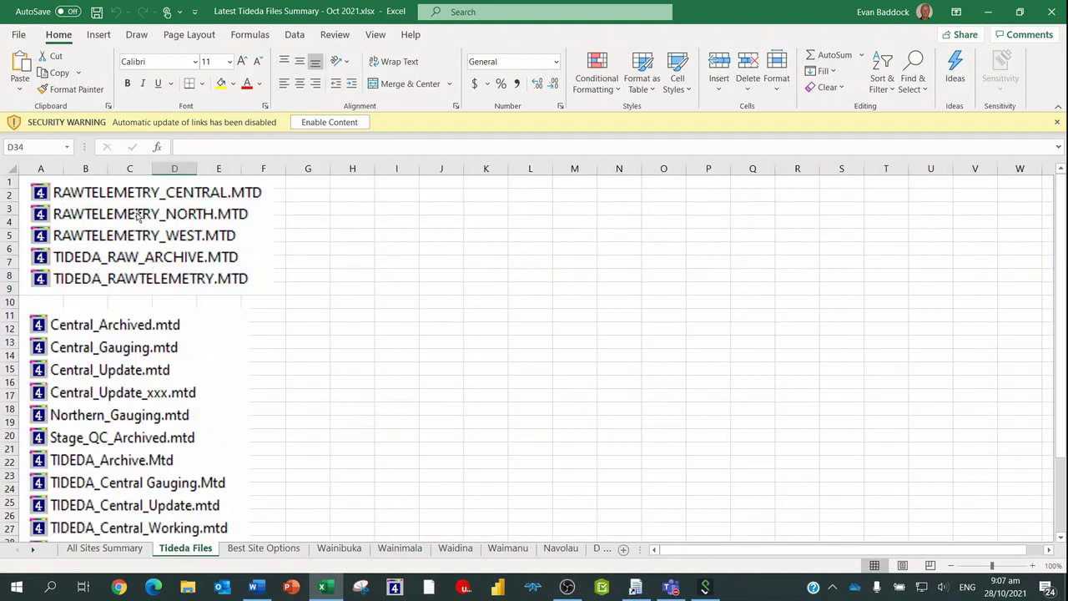
pyautogui.scroll(-3, 114, 422)
pyautogui.scroll(1, 121, 423)
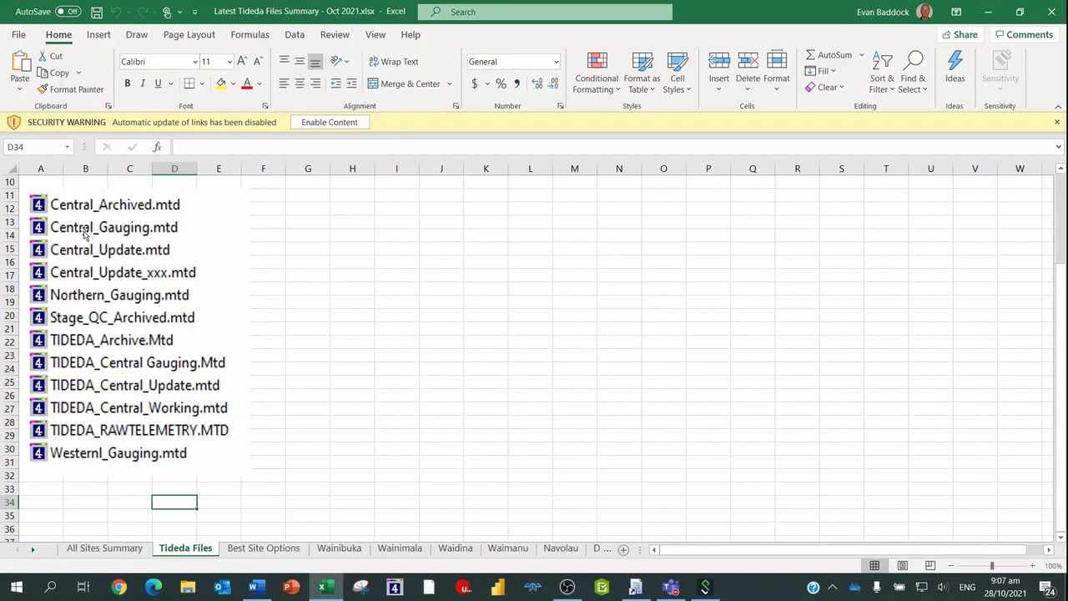
pyautogui.scroll(2, 226, 320)
pyautogui.scroll(1, 228, 321)
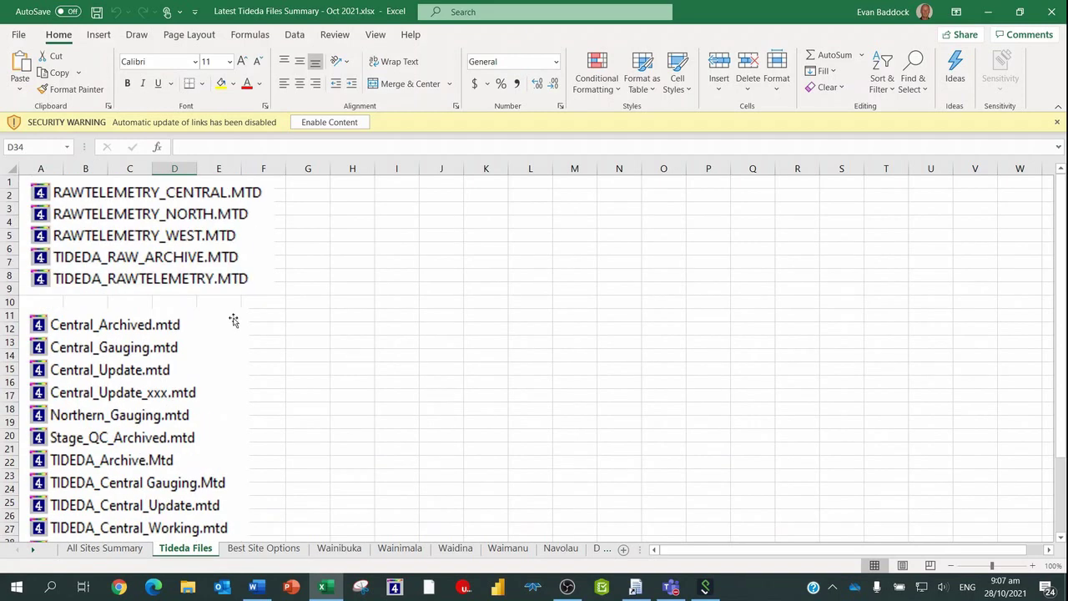
# Switch to NIWA Tideda in a maximized window and open the recent file Central_Gauging.mtd
pyautogui.click(987, 11)
pyautogui.click(395, 588)
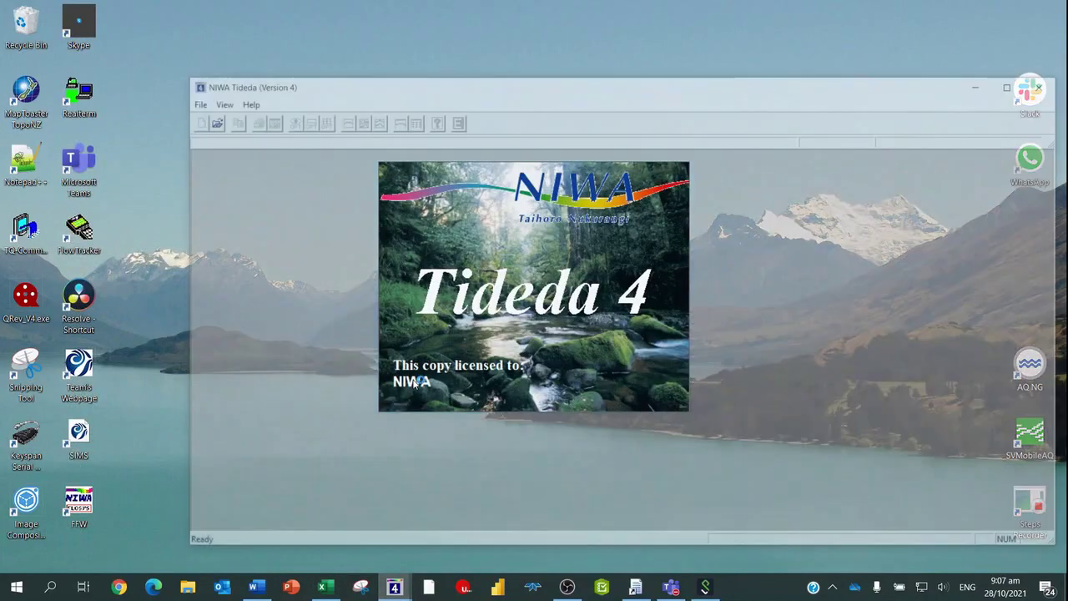
pyautogui.click(1020, 84)
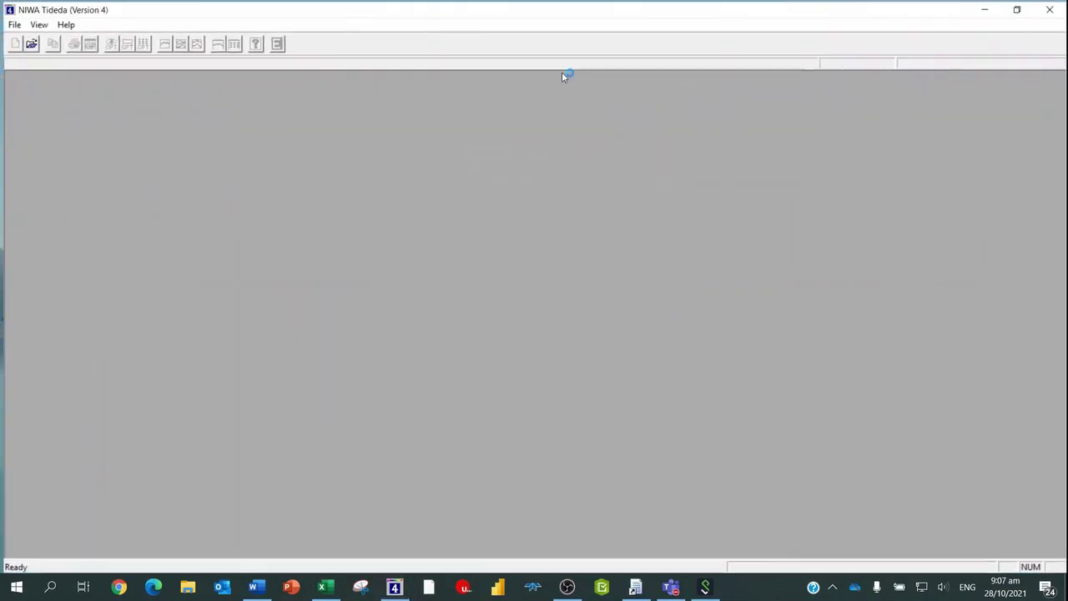
pyautogui.click(11, 24)
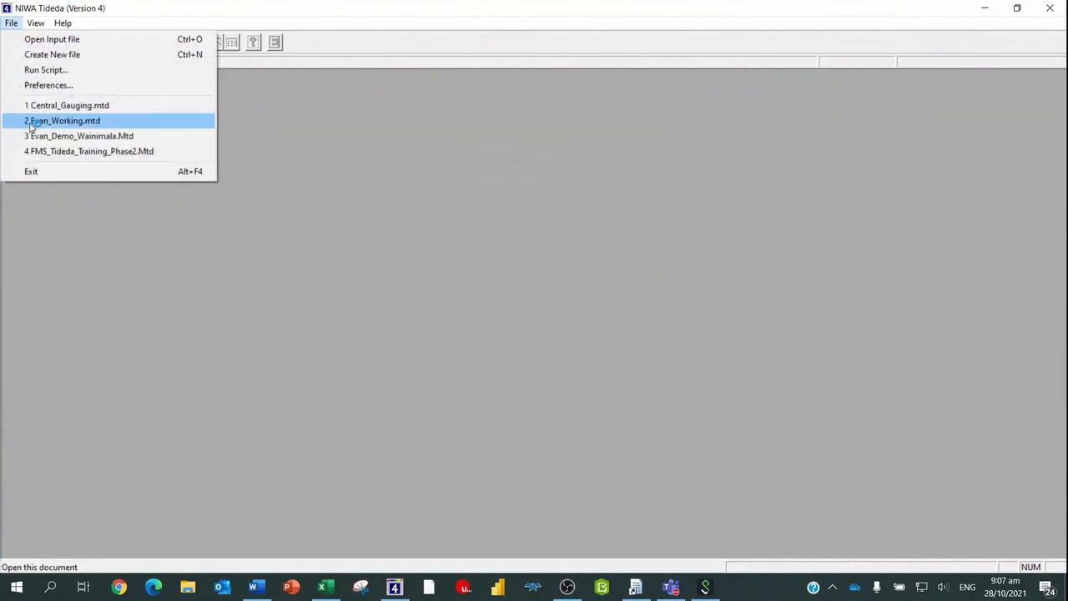
pyautogui.click(75, 108)
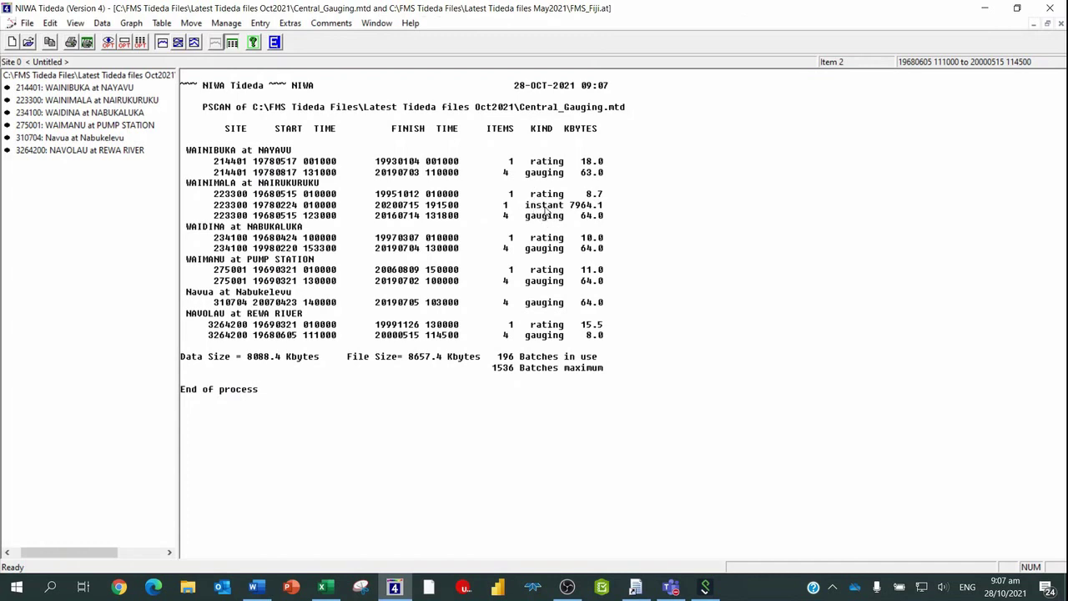
pyautogui.doubleClick(26, 102)
pyautogui.doubleClick(44, 114)
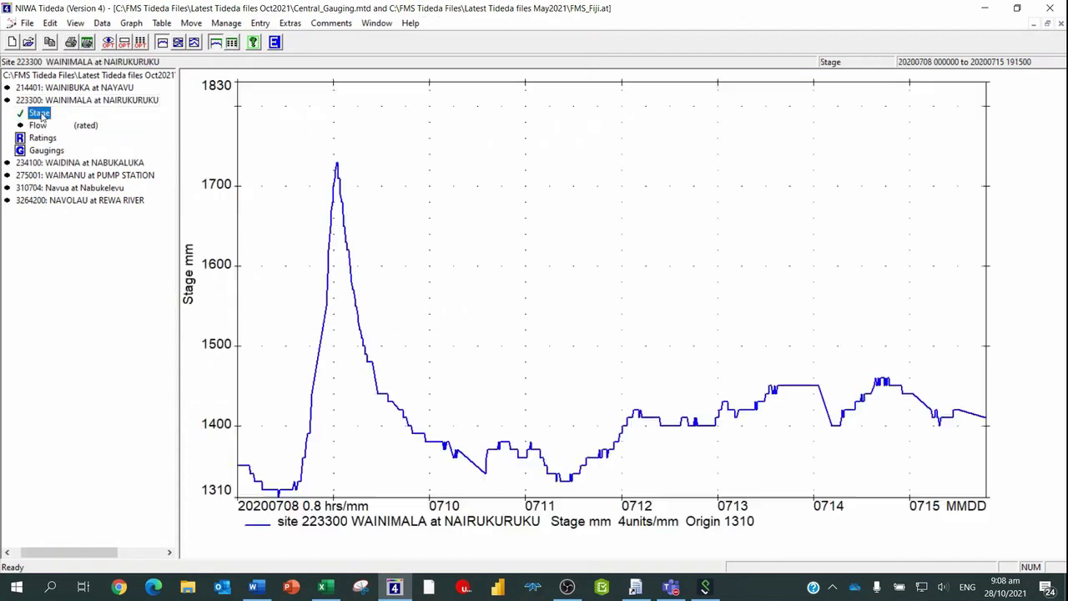
pyautogui.doubleClick(46, 138)
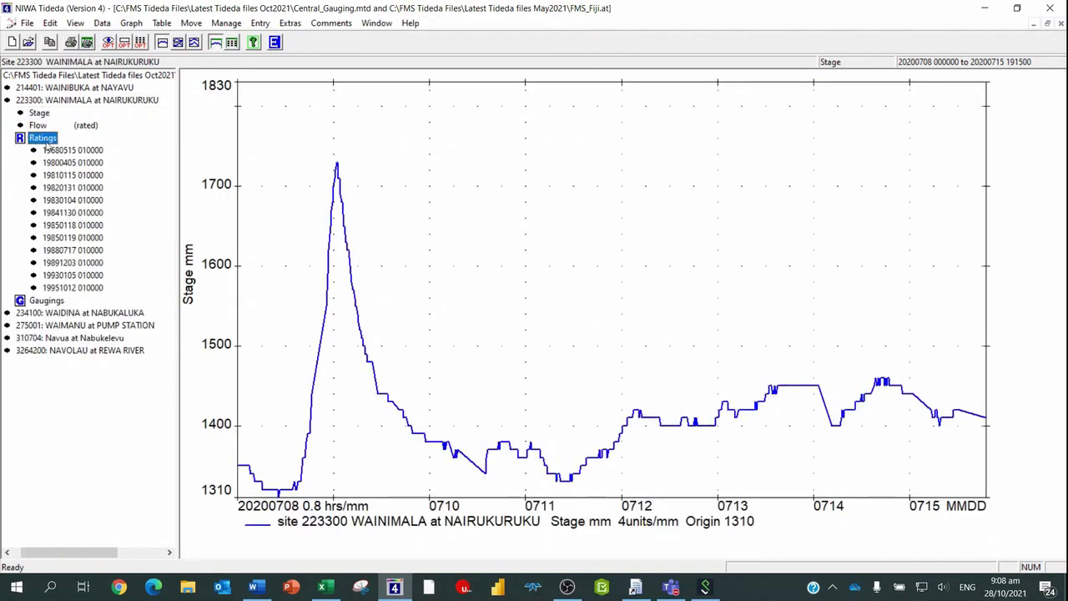
pyautogui.doubleClick(55, 289)
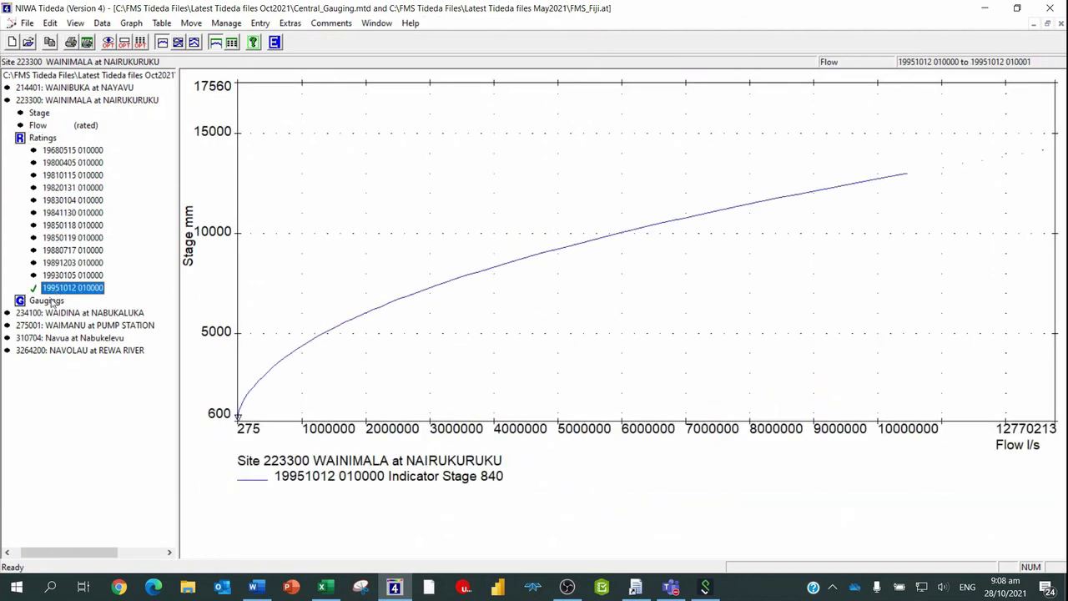
# Plot the stage gaugings and the flow gaugings of the Wainimala site over time
pyautogui.doubleClick(50, 301)
pyautogui.doubleClick(54, 316)
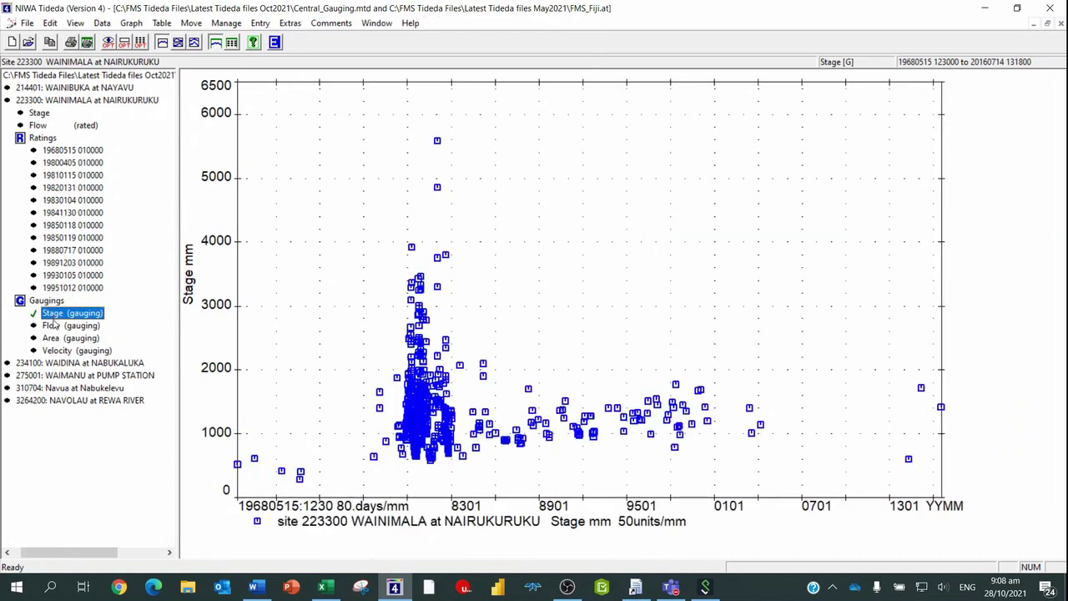
pyautogui.doubleClick(55, 326)
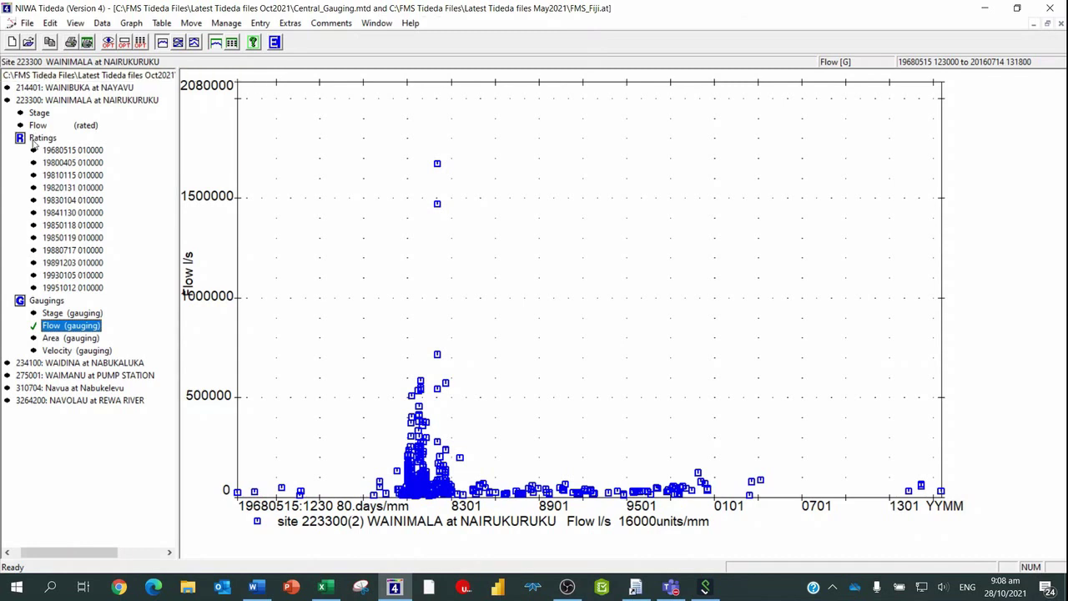
pyautogui.click(103, 25)
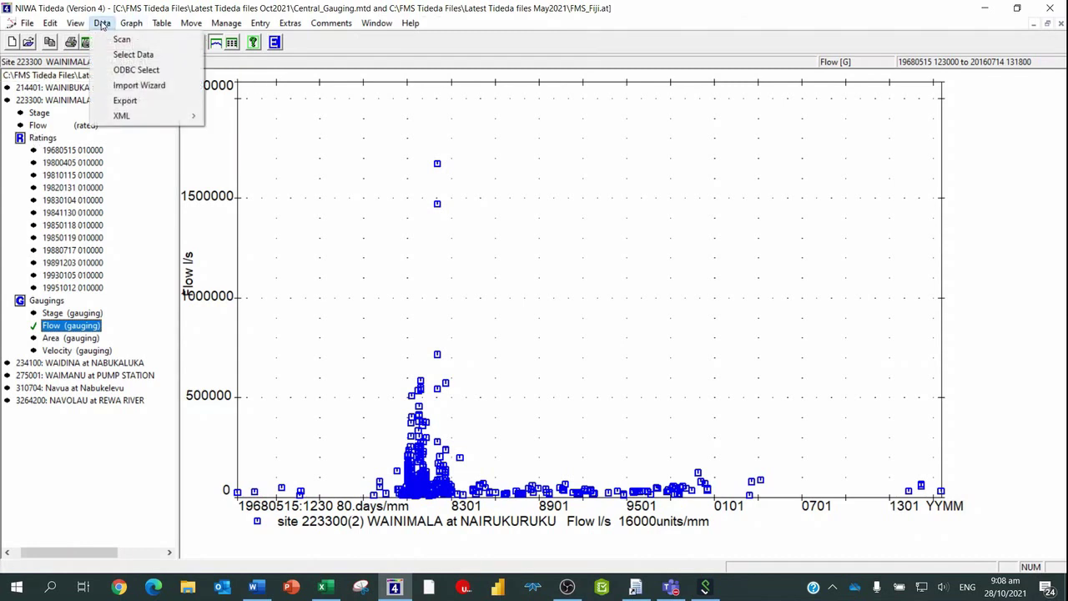
pyautogui.click(122, 55)
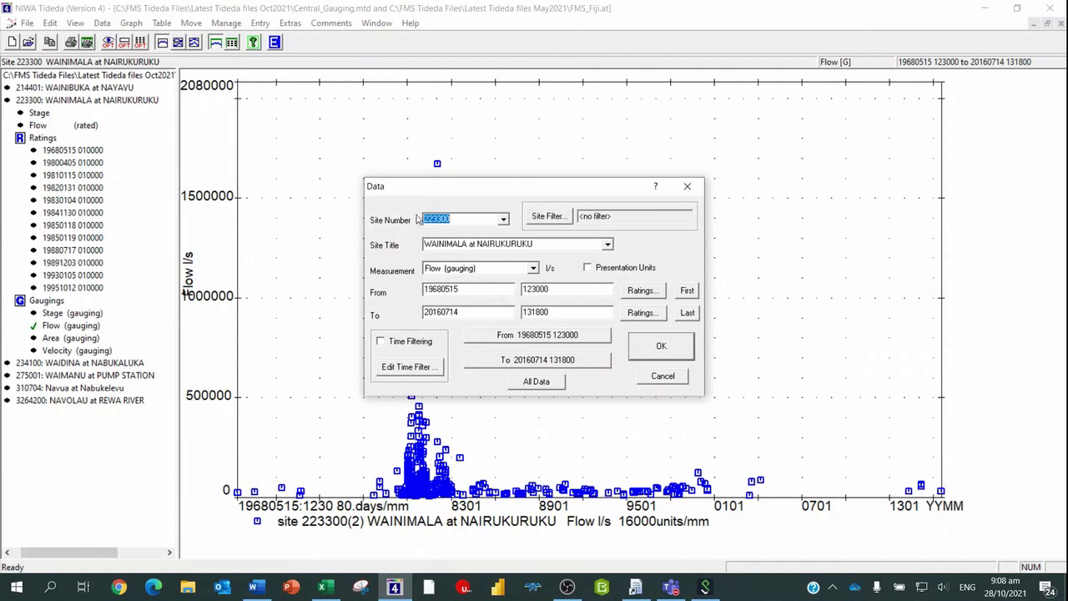
pyautogui.click(454, 218)
pyautogui.click(654, 292)
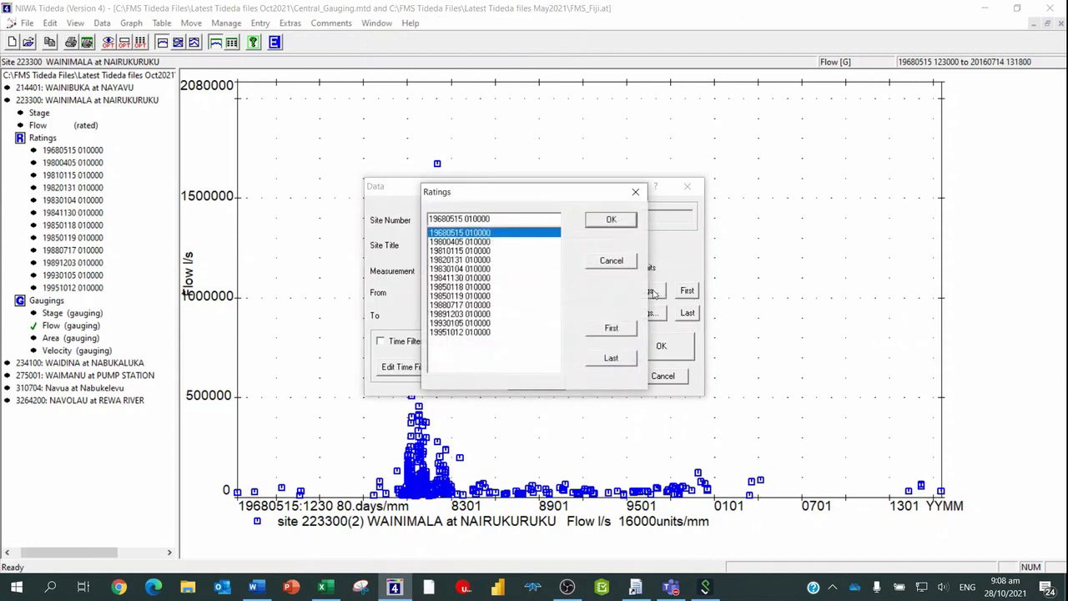
pyautogui.click(451, 237)
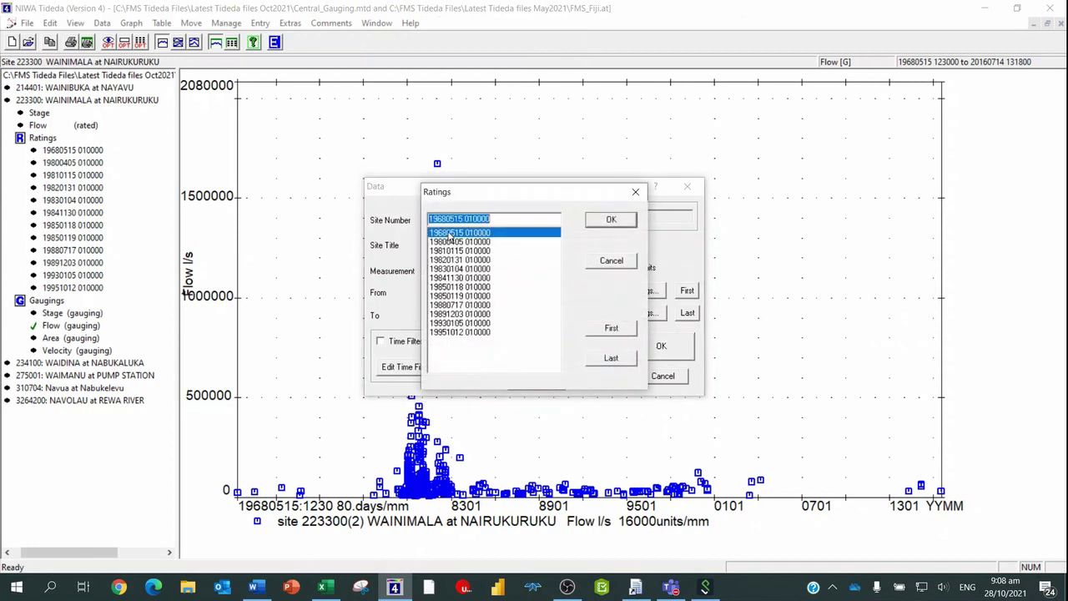
pyautogui.click(612, 220)
pyautogui.click(687, 314)
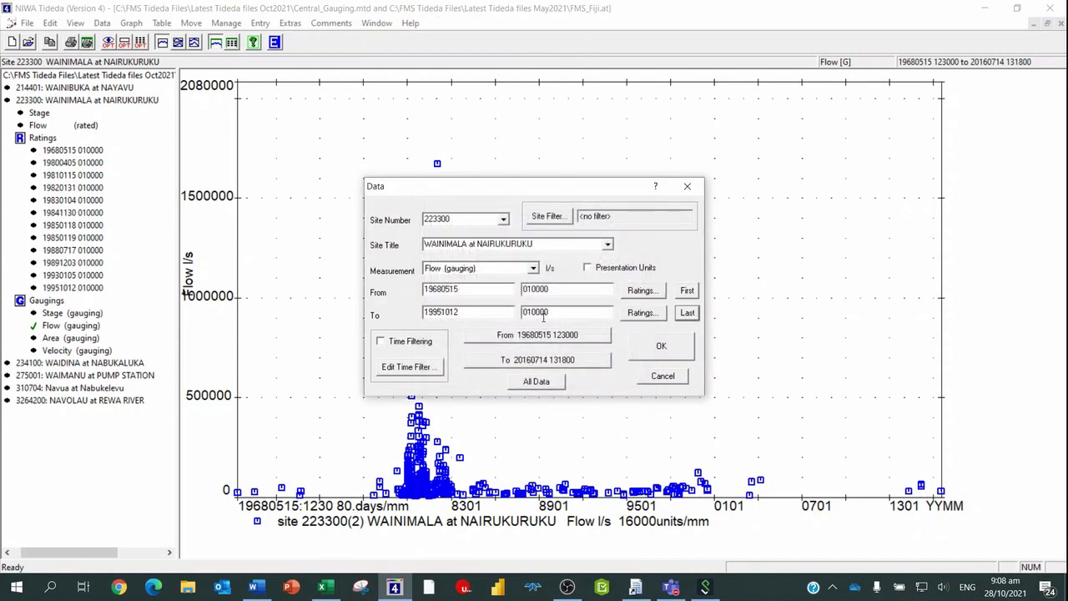
pyautogui.click(532, 269)
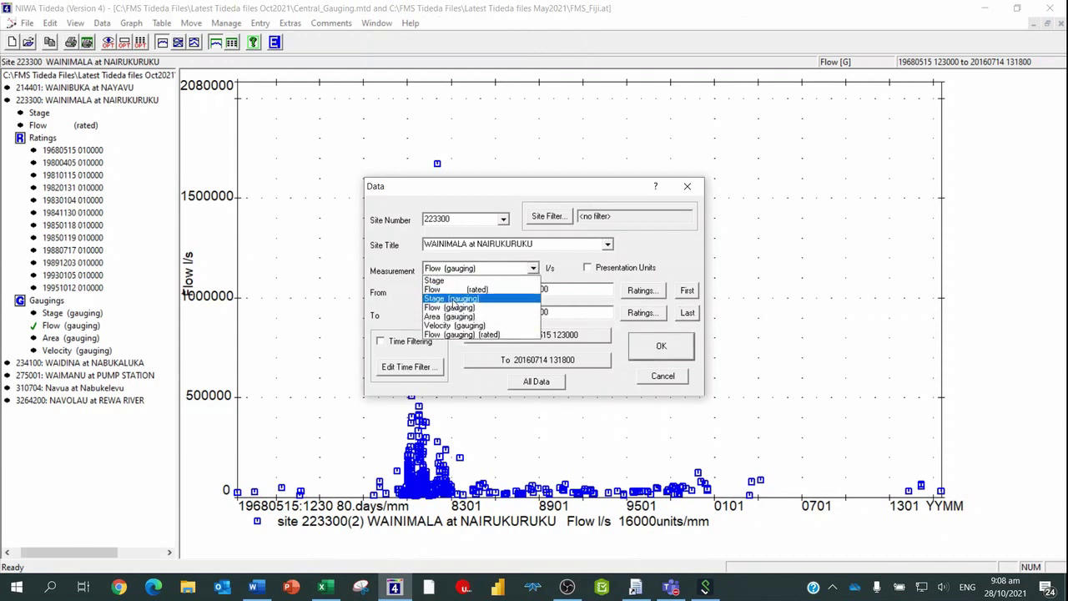
pyautogui.click(454, 299)
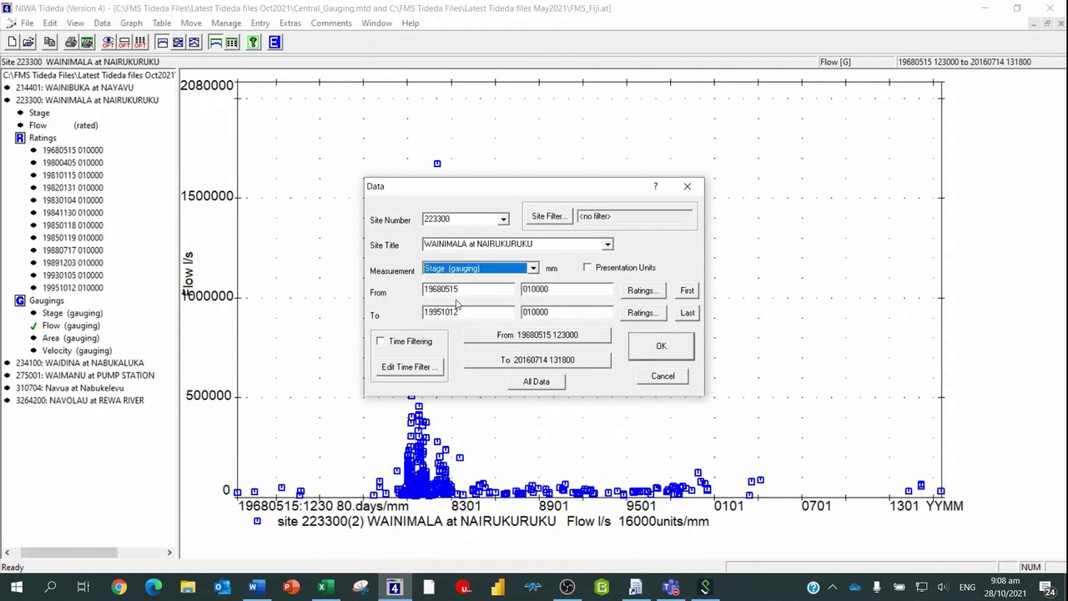
pyautogui.click(536, 382)
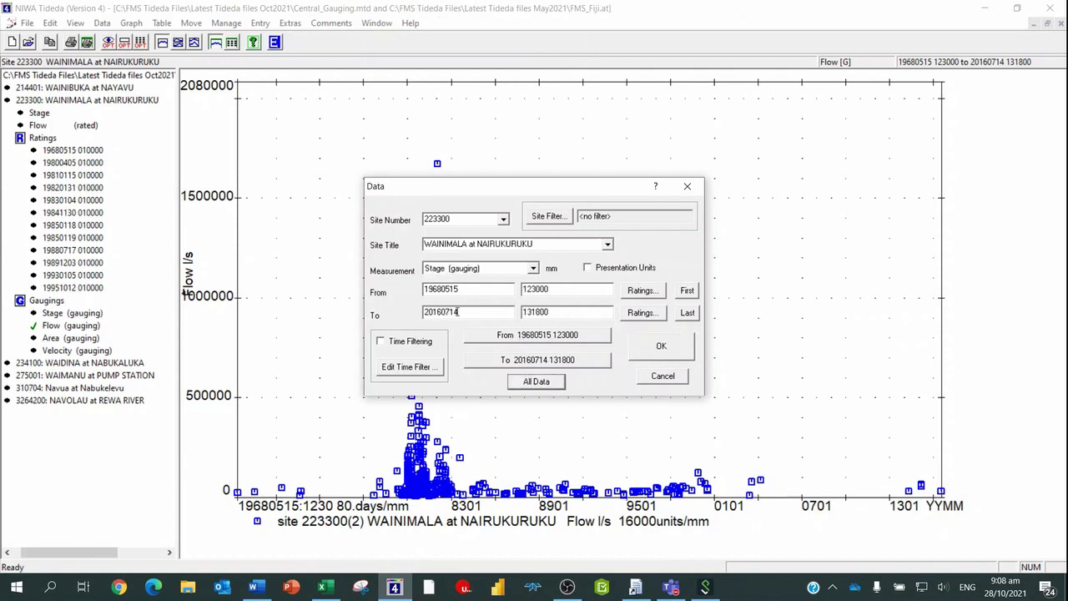
pyautogui.click(660, 347)
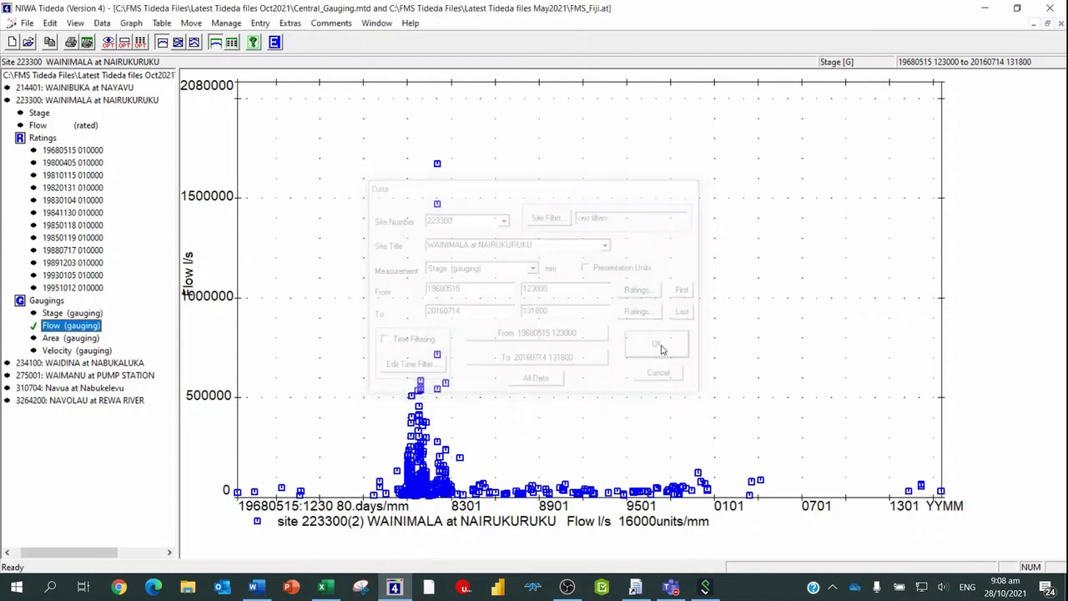
# Graph the site's rating curves with gaugings plotted and 8% default error bars for 19680515 to 20160714
pyautogui.click(131, 23)
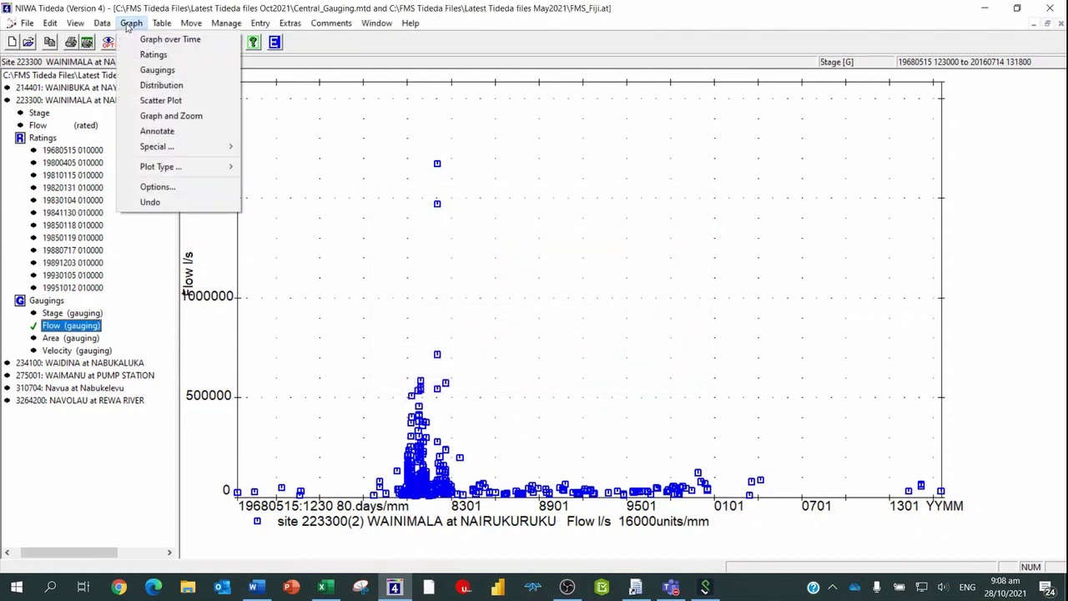
pyautogui.click(154, 55)
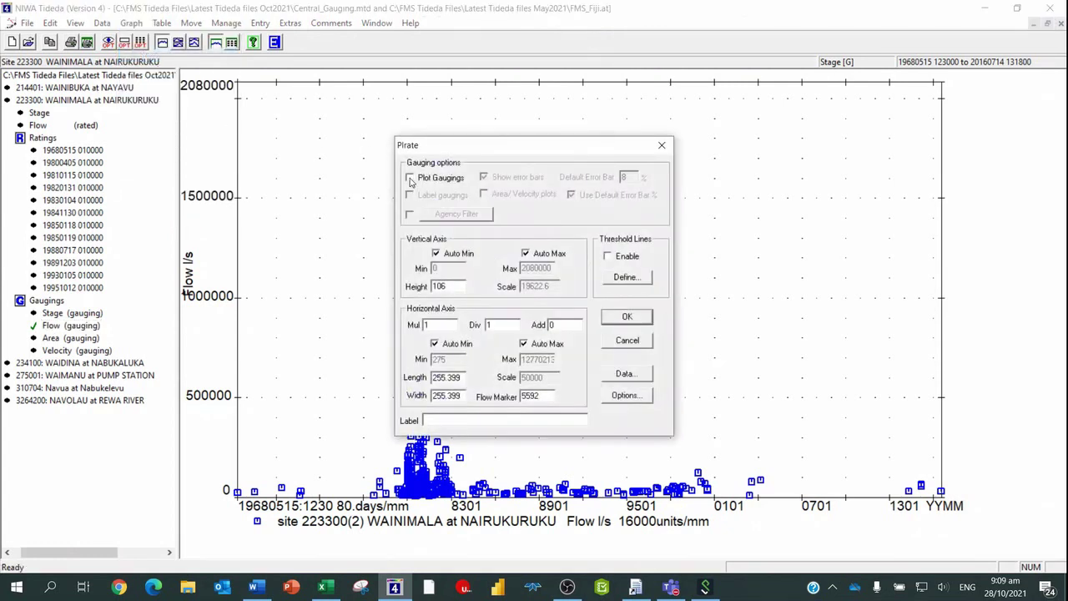
pyautogui.click(410, 177)
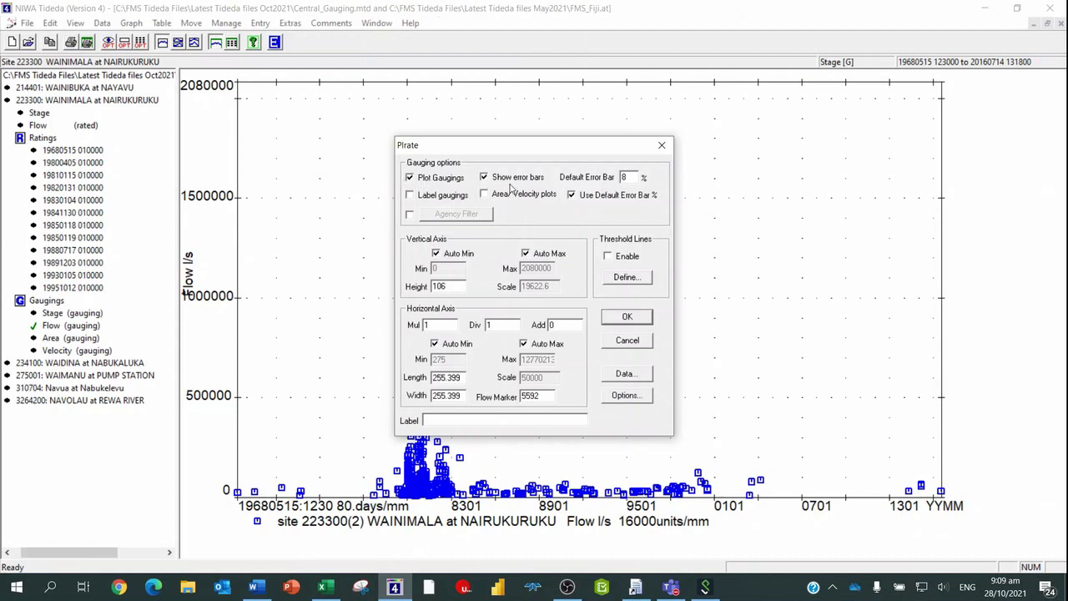
pyautogui.click(627, 176)
pyautogui.press('BackSpace')
pyautogui.write('8')
pyautogui.click(626, 374)
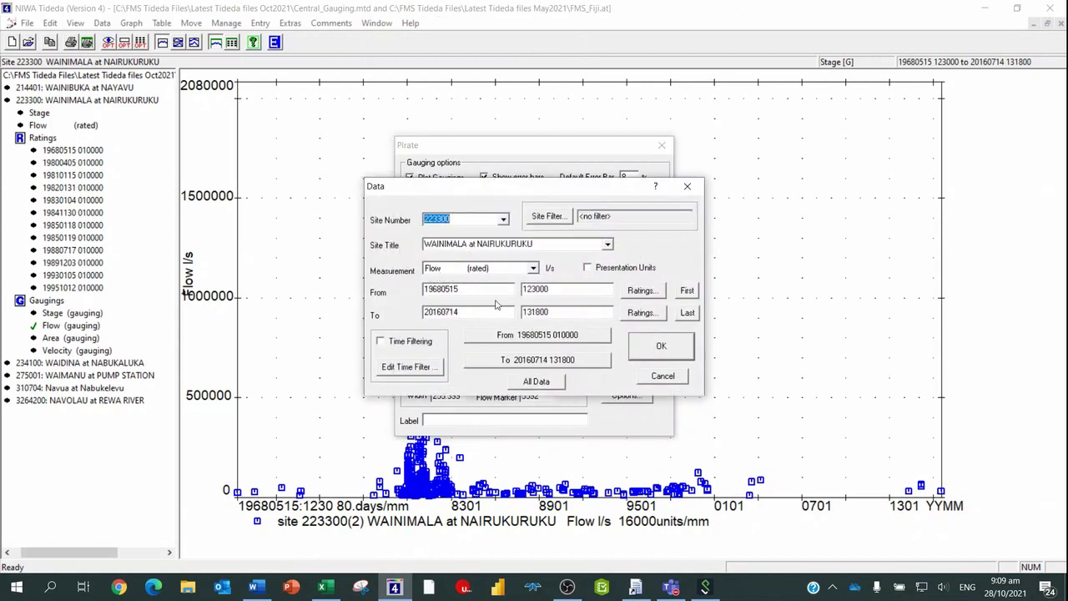
pyautogui.click(660, 353)
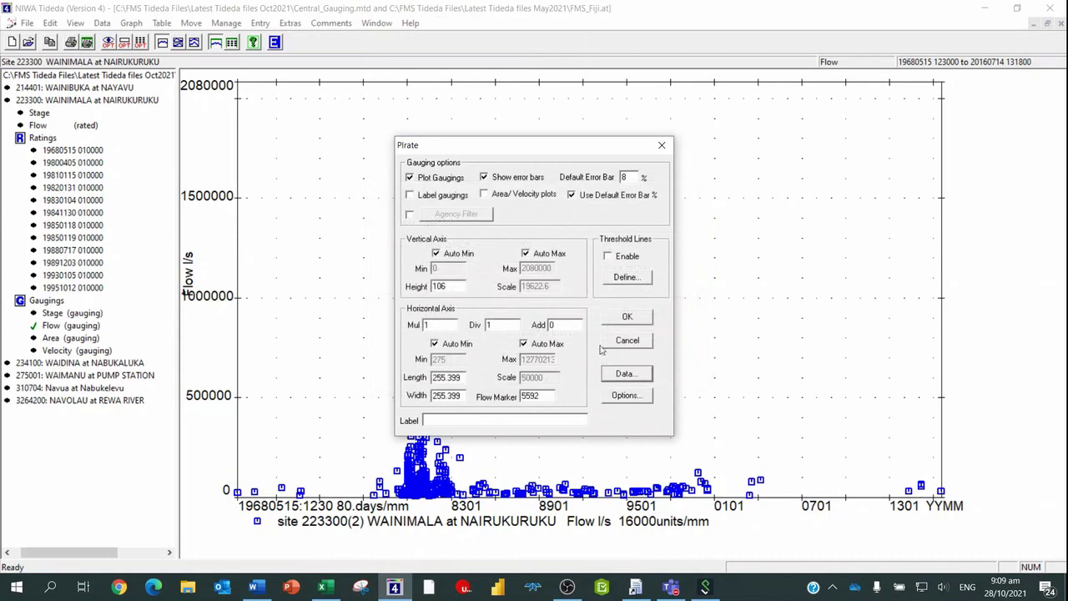
pyautogui.click(625, 318)
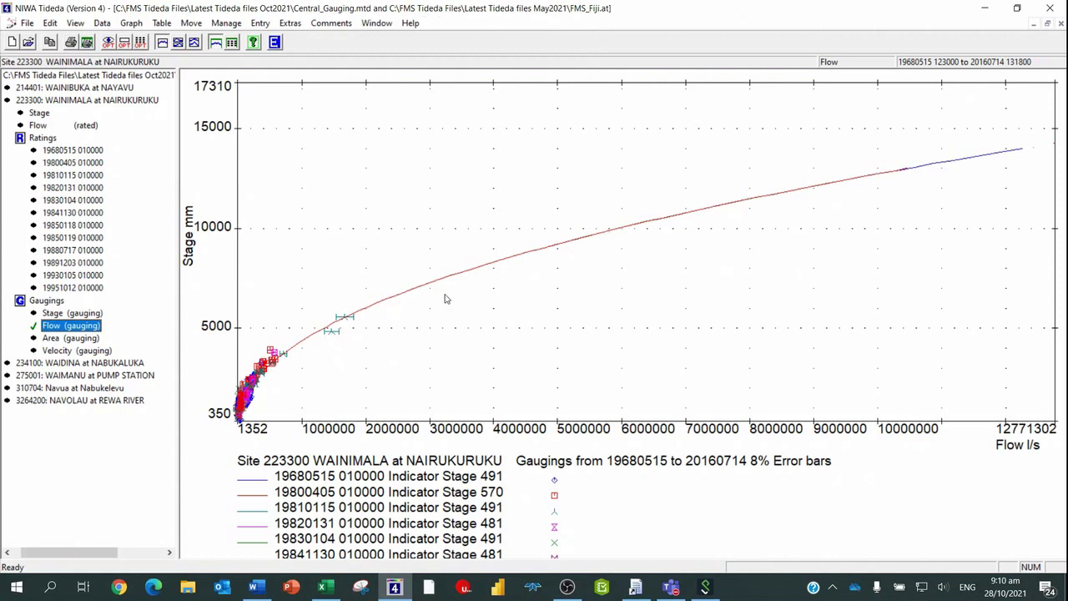
pyautogui.click(38, 115)
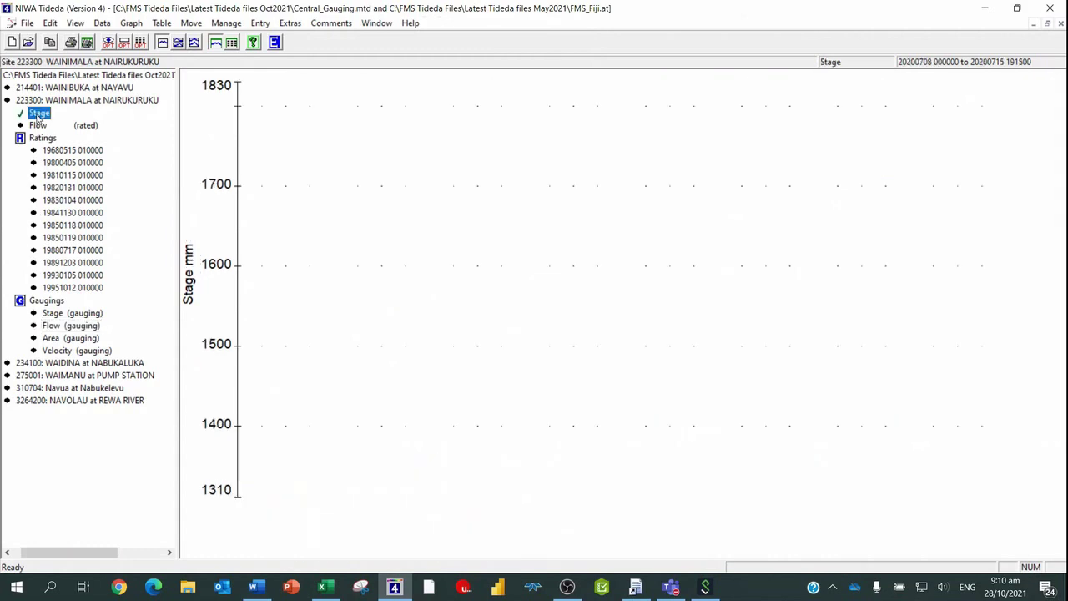
pyautogui.click(101, 24)
pyautogui.click(125, 55)
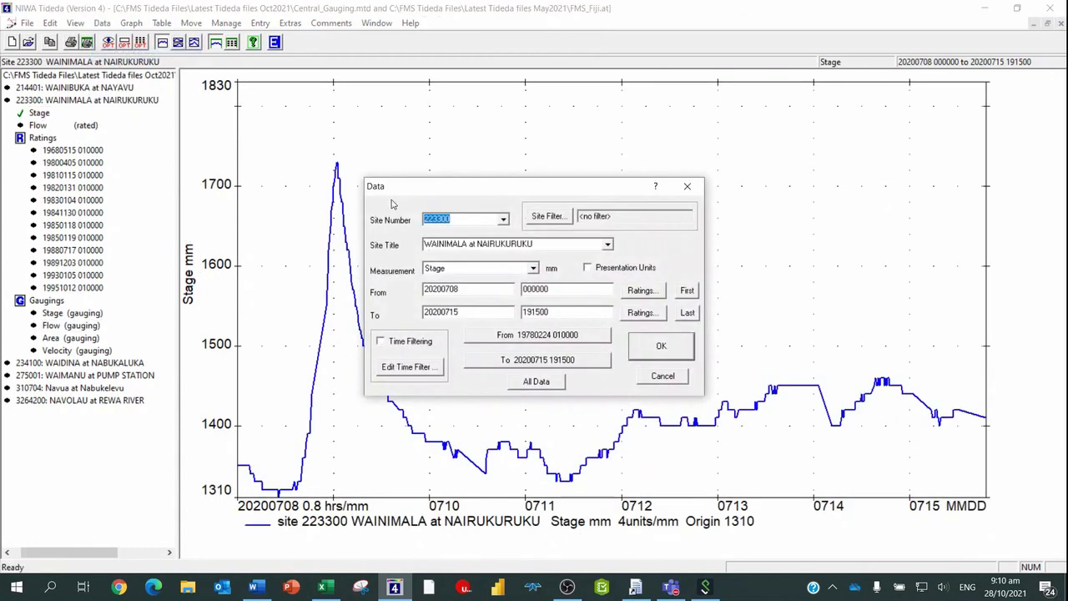
pyautogui.click(534, 268)
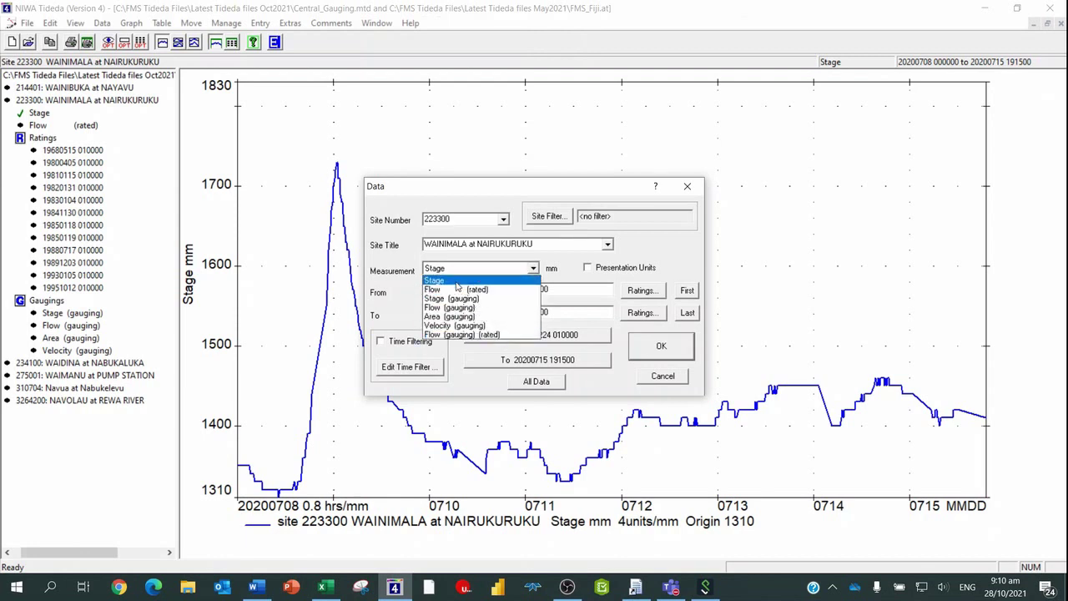
pyautogui.click(451, 284)
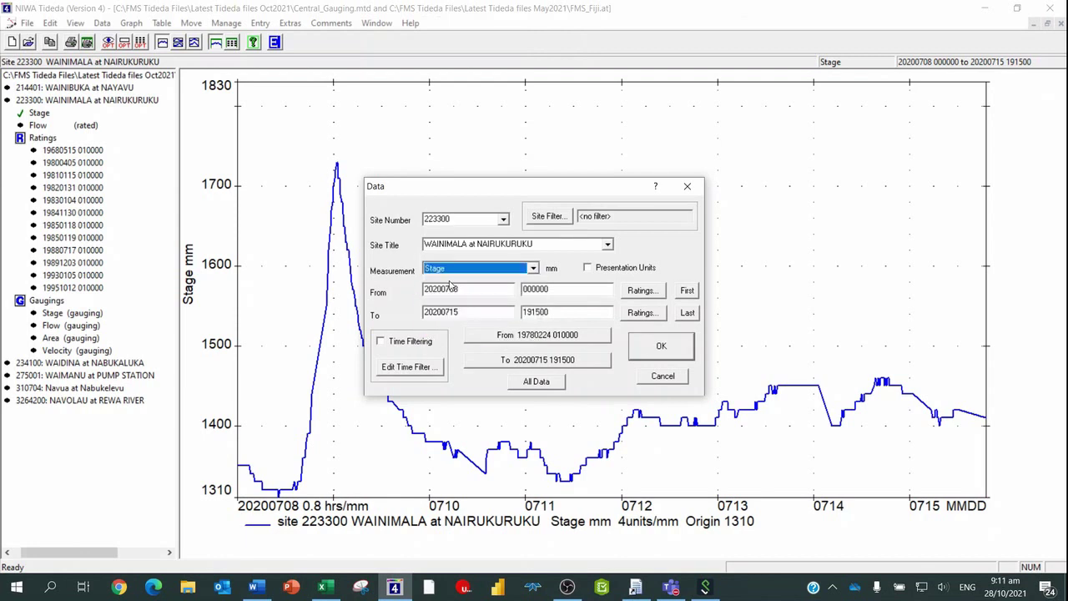
pyautogui.click(539, 385)
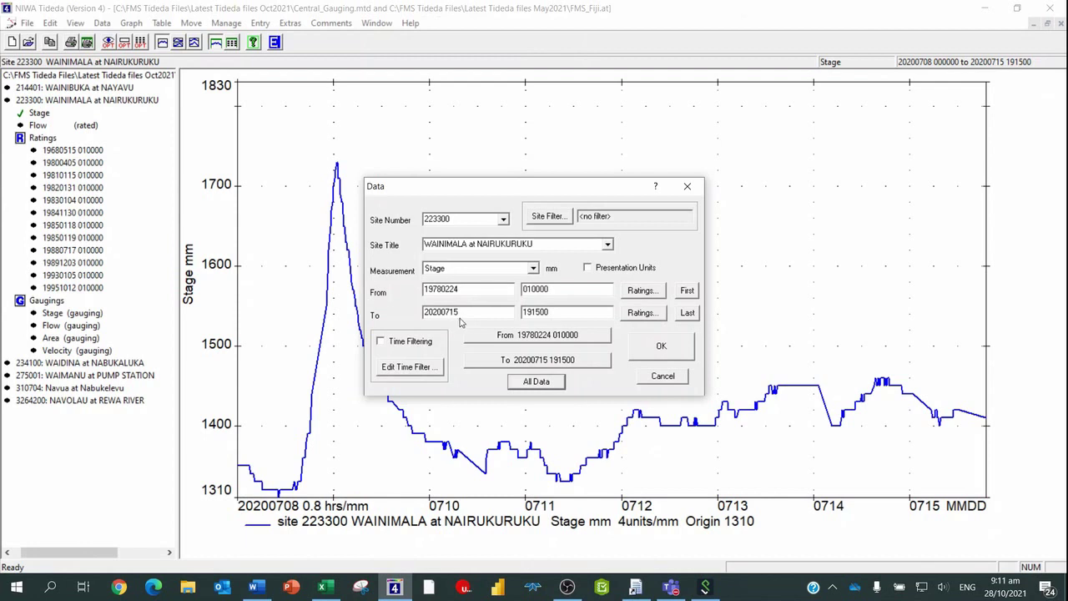
pyautogui.click(652, 350)
# Graph the full stage record with Graph and Zoom, using the default plot settings
pyautogui.click(133, 24)
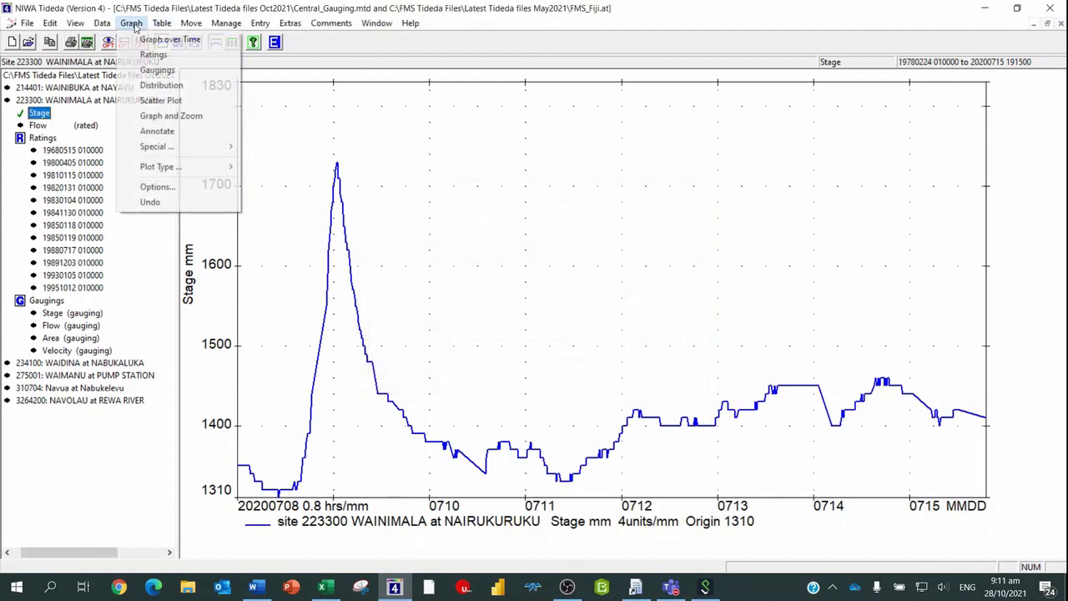
pyautogui.click(156, 118)
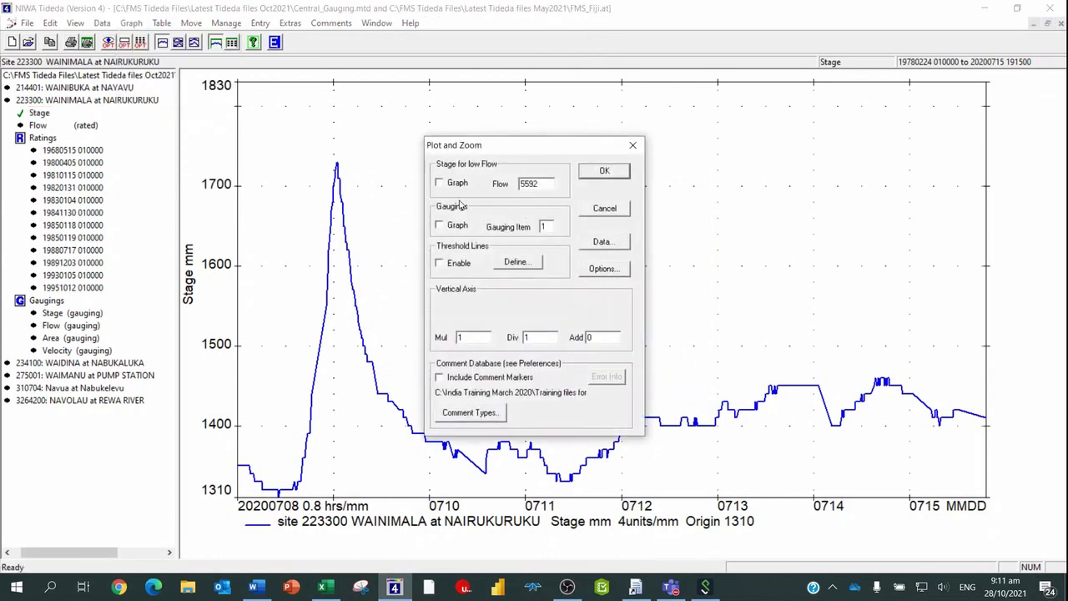
pyautogui.click(604, 171)
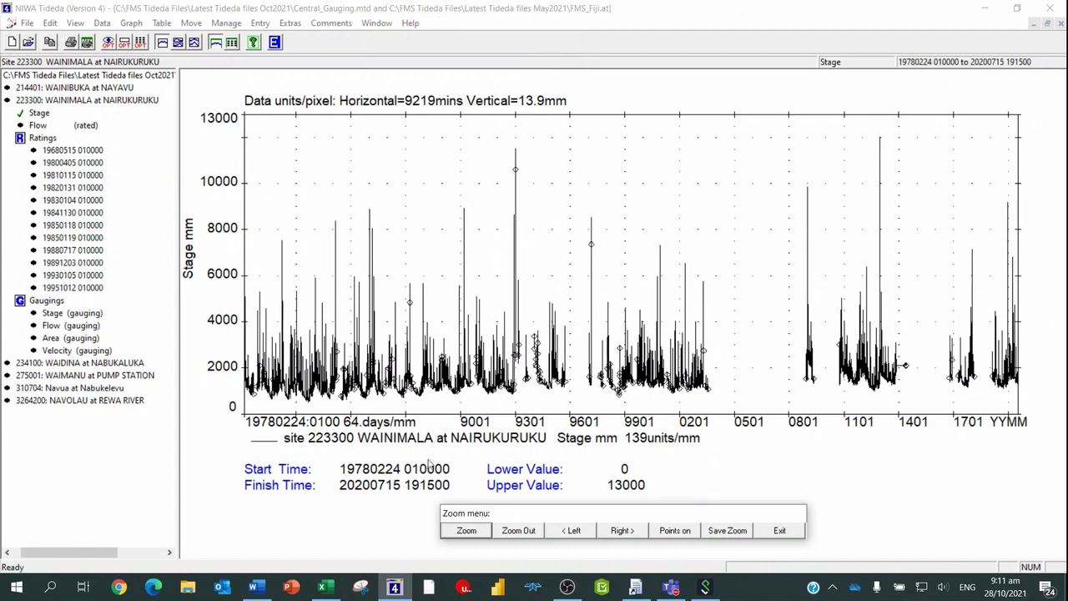
pyautogui.click(467, 530)
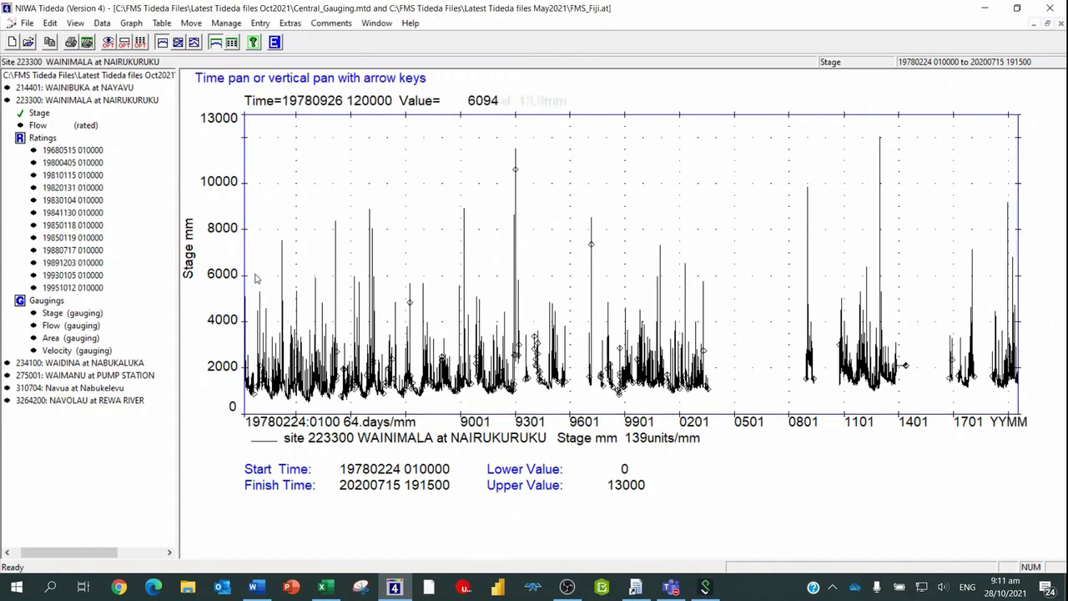
pyautogui.click(473, 287)
pyautogui.click(866, 287)
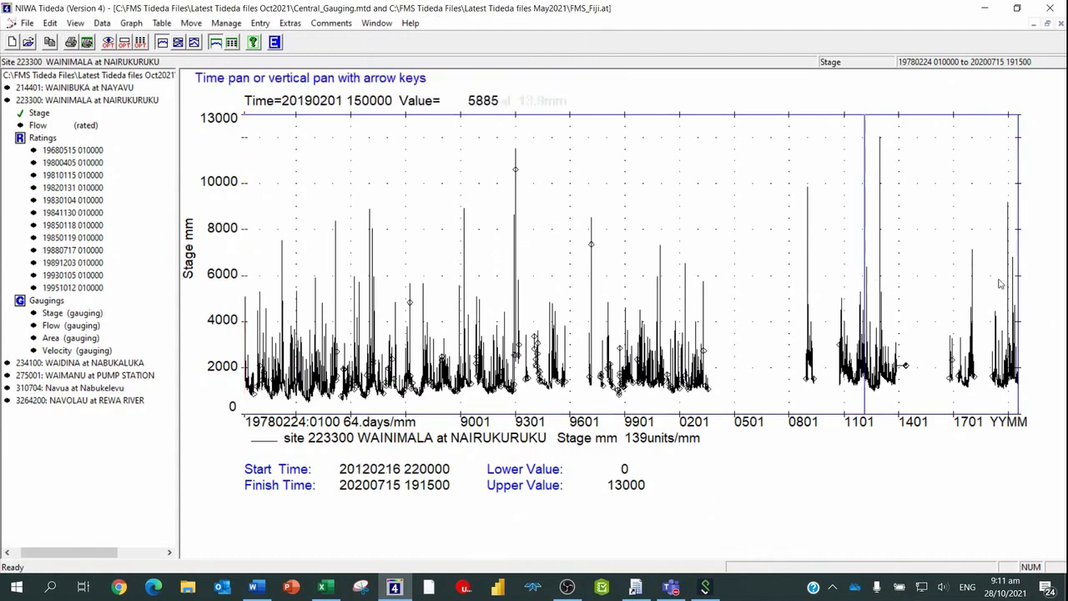
pyautogui.click(1022, 285)
pyautogui.click(898, 321)
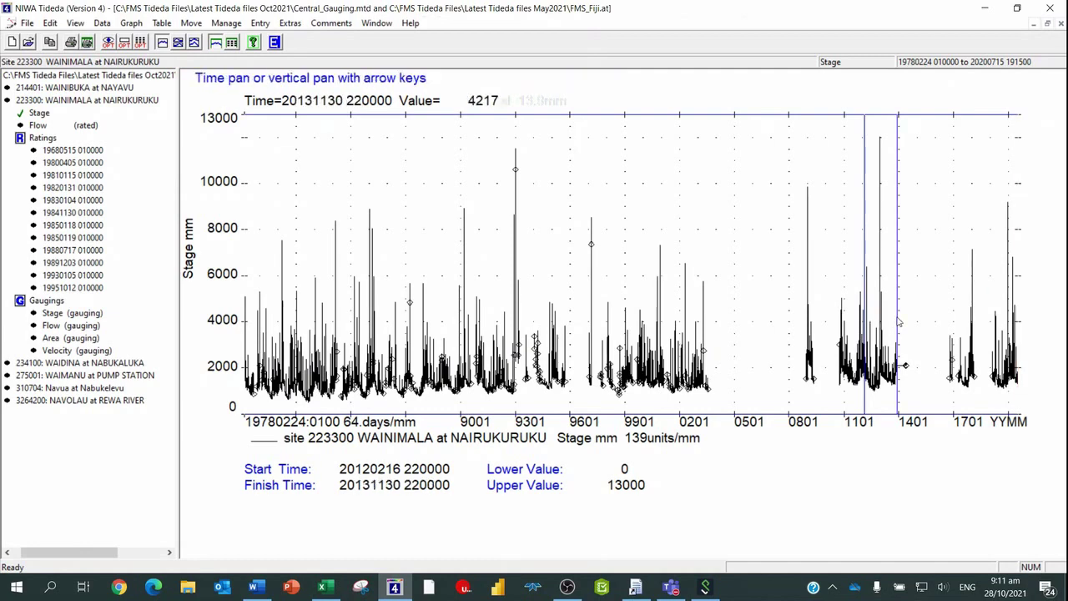
pyautogui.click(898, 321)
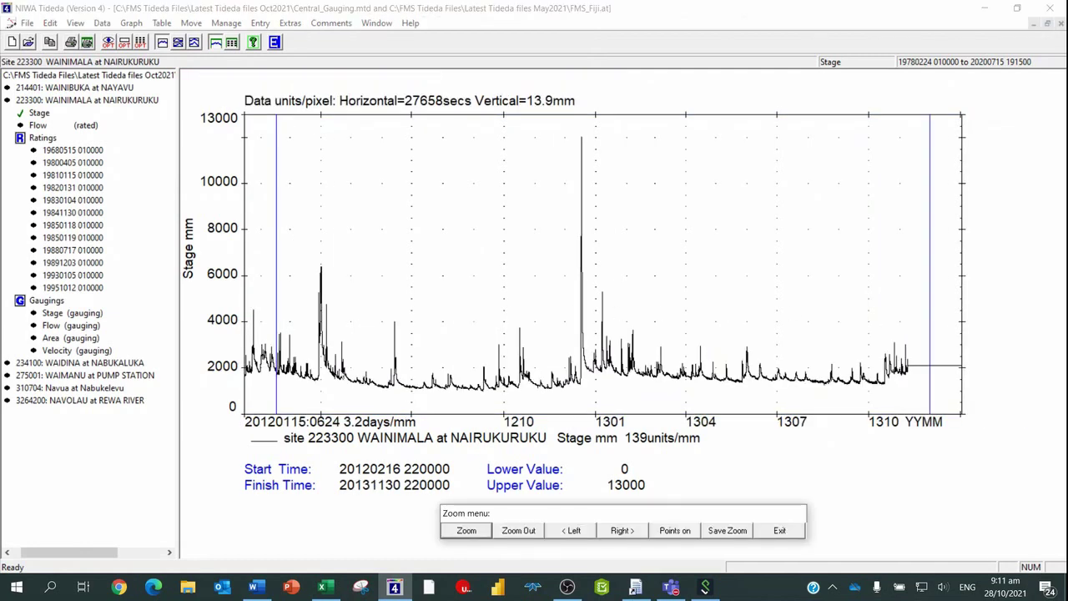
pyautogui.click(469, 530)
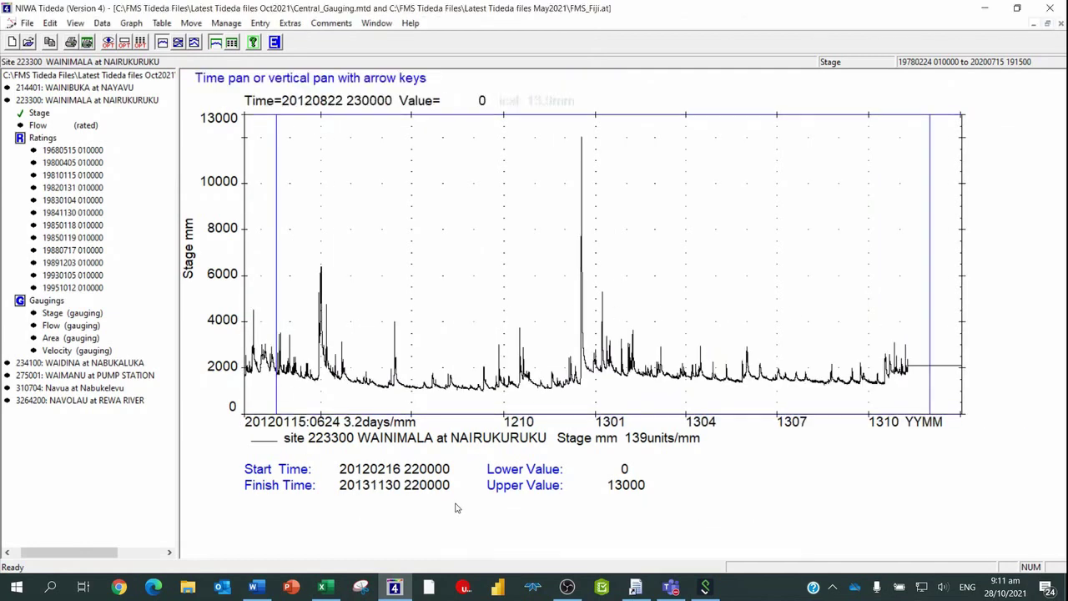
pyautogui.click(279, 264)
pyautogui.click(559, 281)
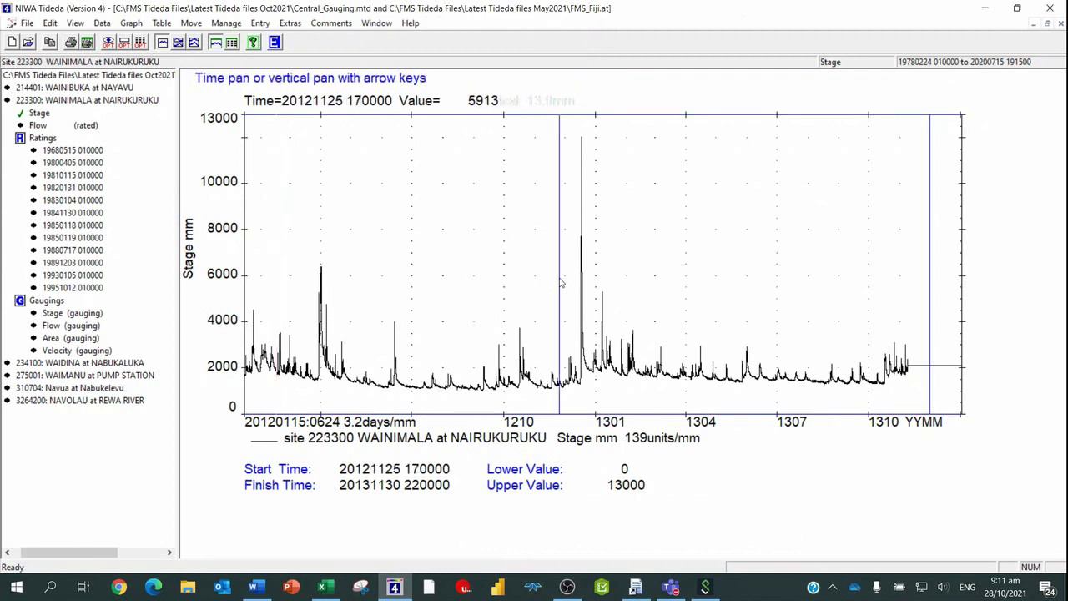
pyautogui.click(636, 306)
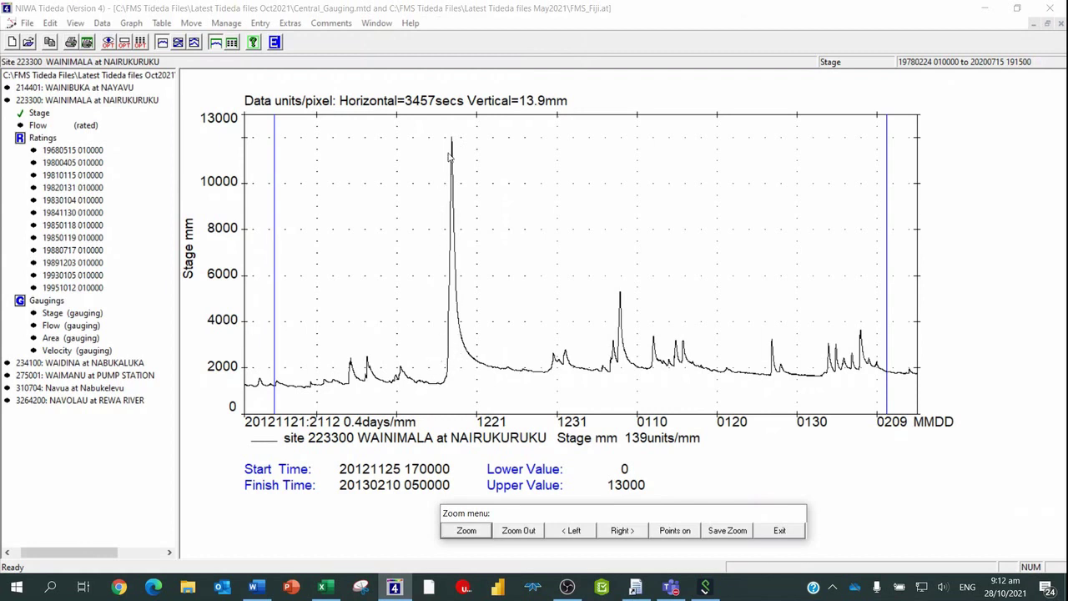
# Show and hide the data points on the zoomed stage graph, save the zoom range and exit zooming
pyautogui.click(674, 530)
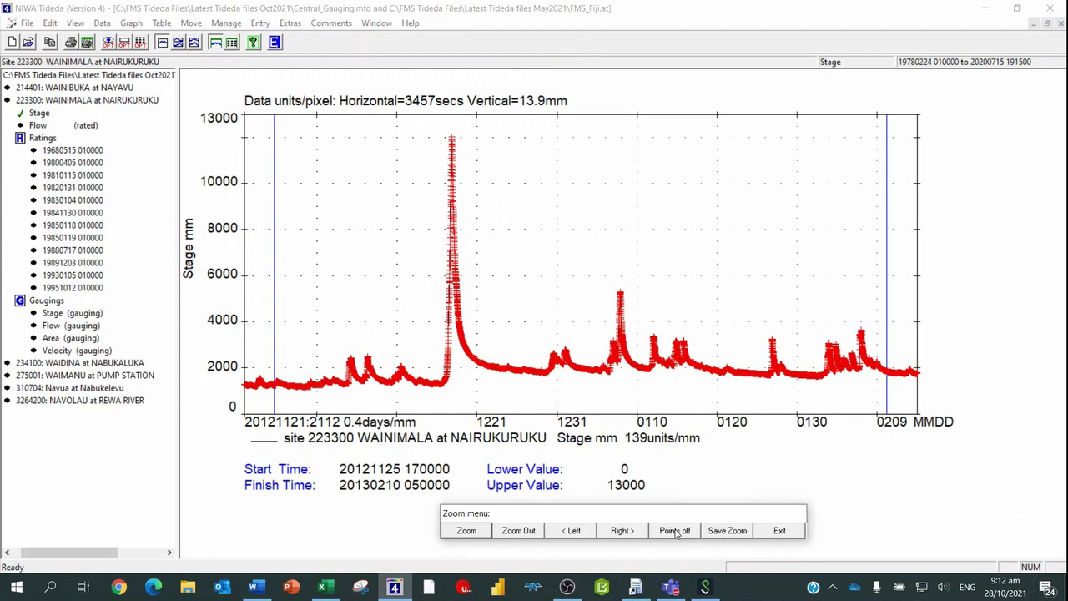
pyautogui.click(674, 531)
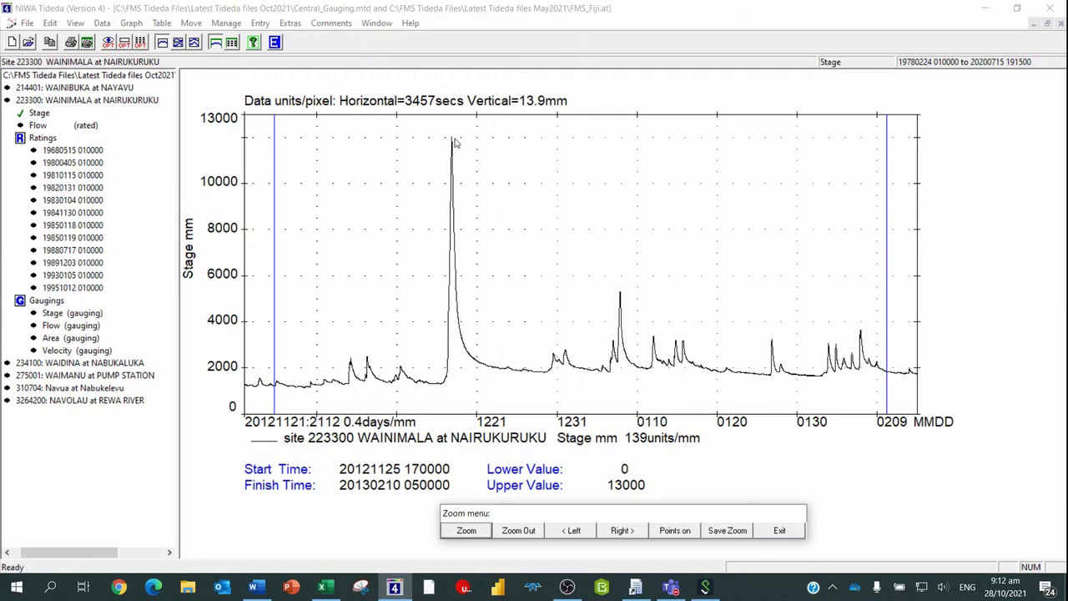
pyautogui.click(719, 532)
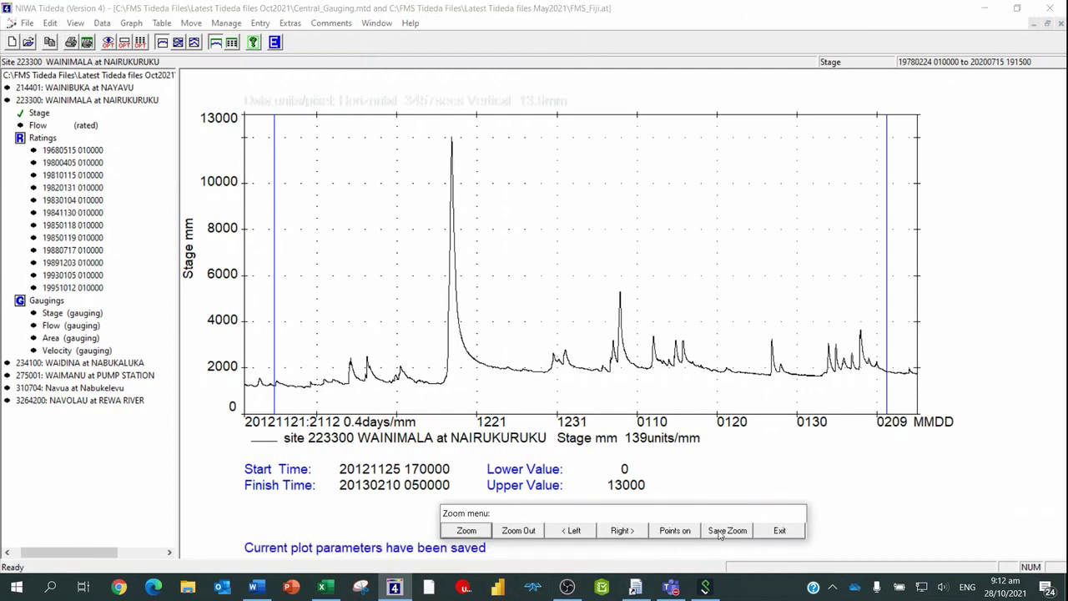
pyautogui.click(779, 532)
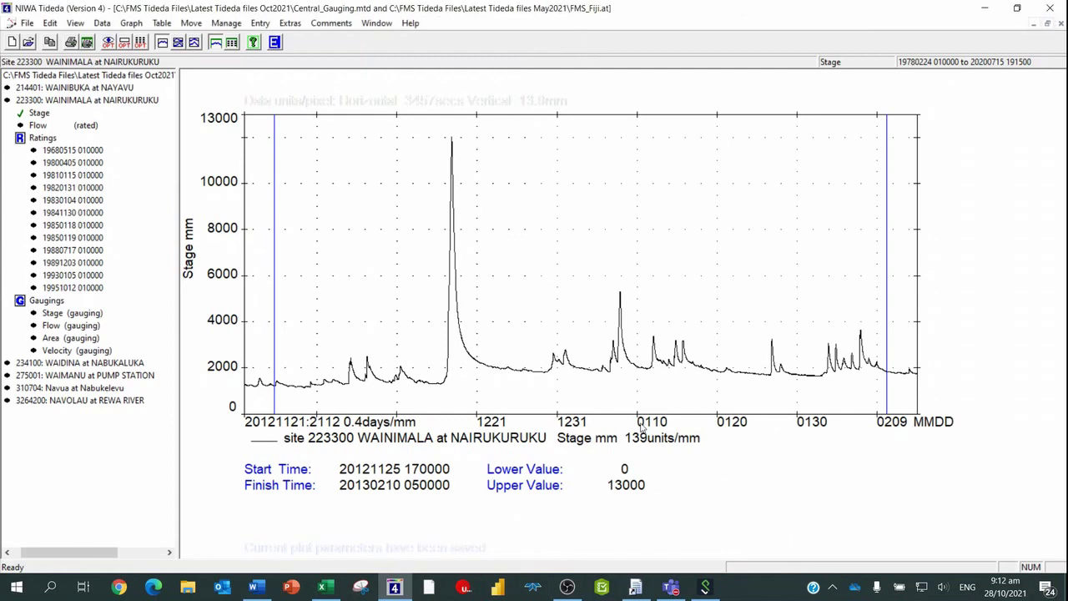
pyautogui.click(162, 24)
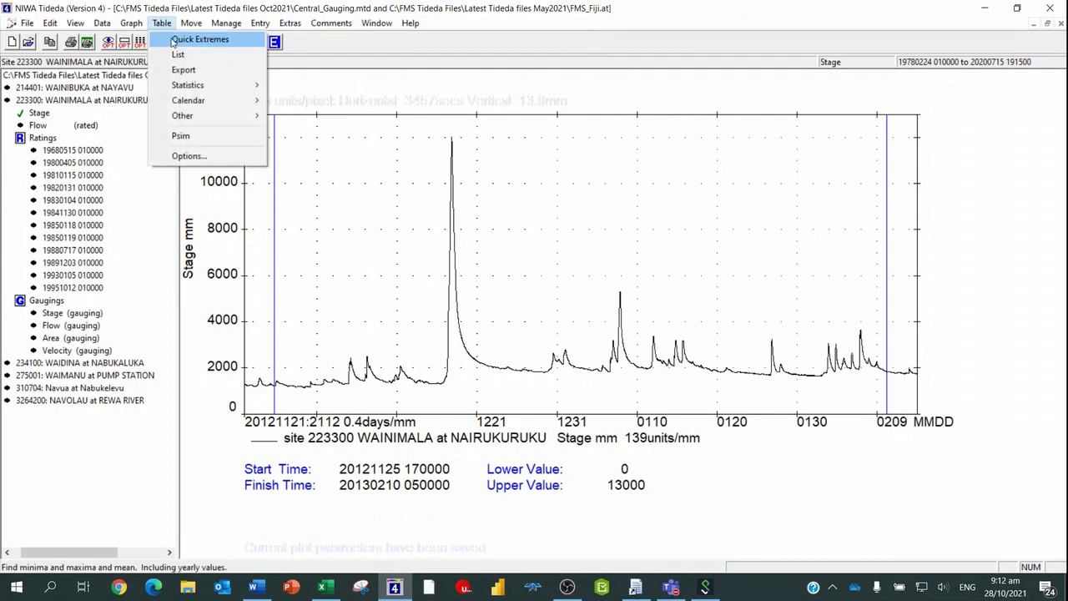
pyautogui.click(185, 44)
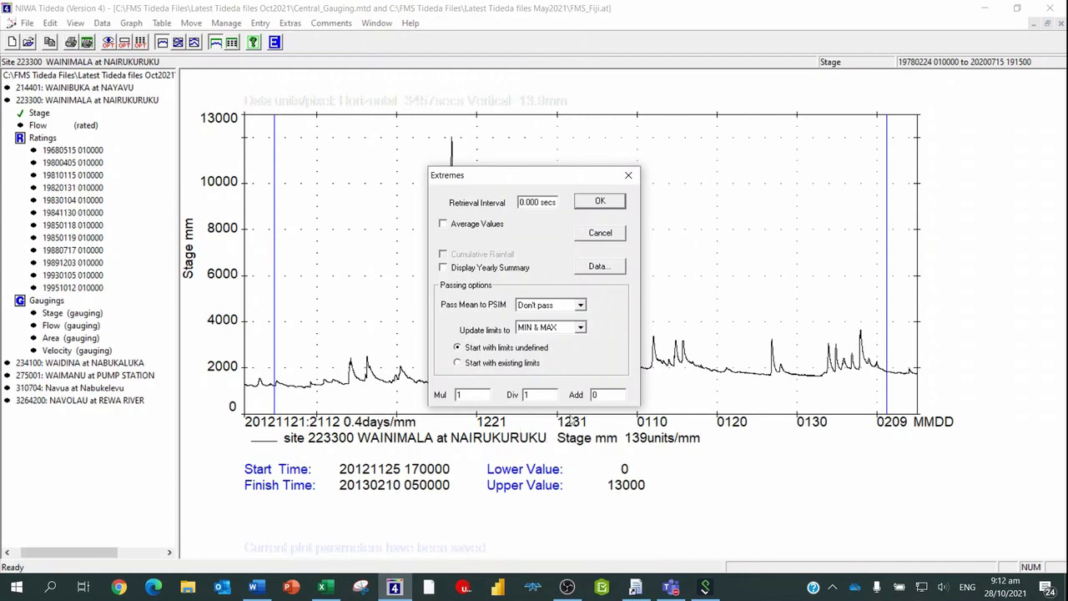
pyautogui.click(600, 266)
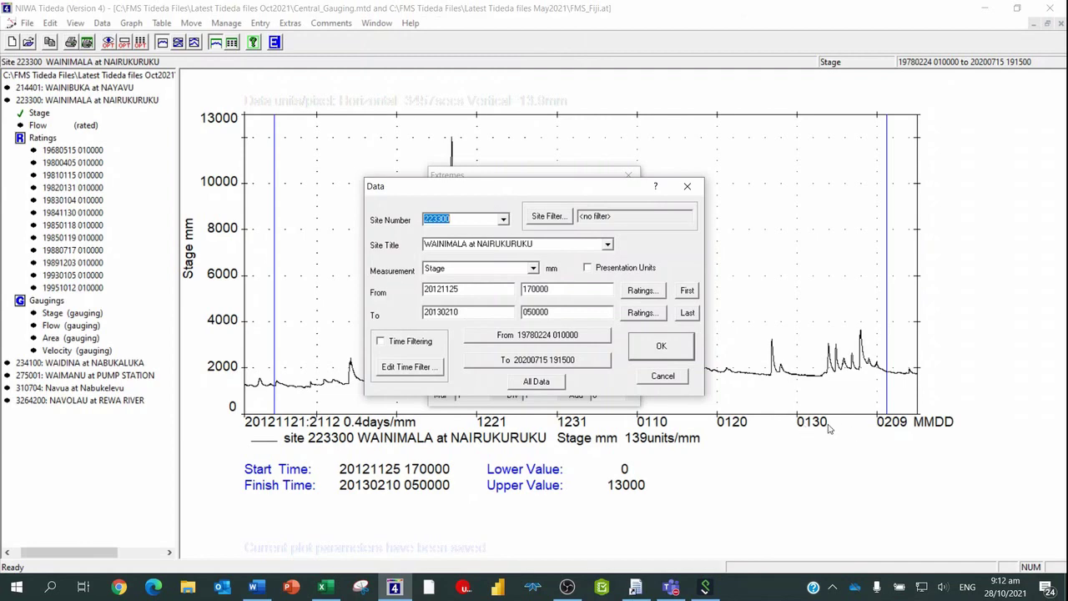
pyautogui.click(661, 347)
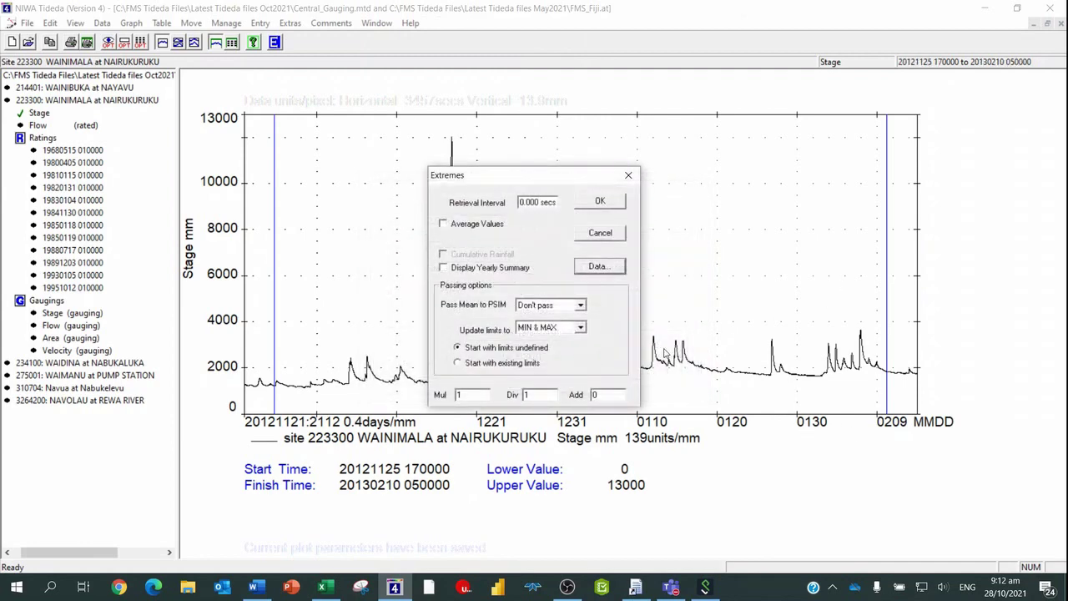
pyautogui.click(599, 202)
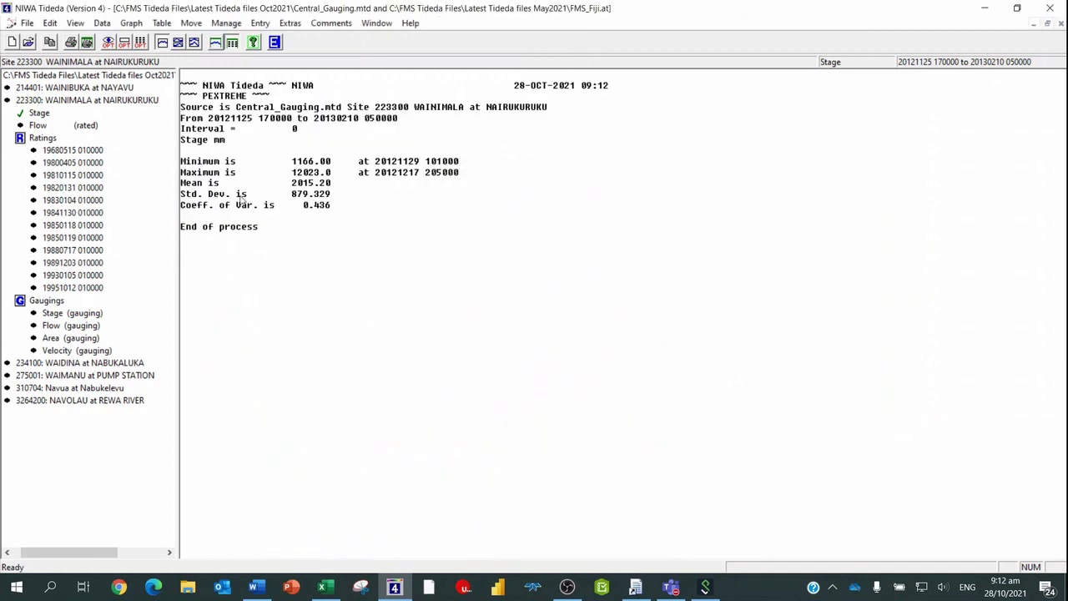
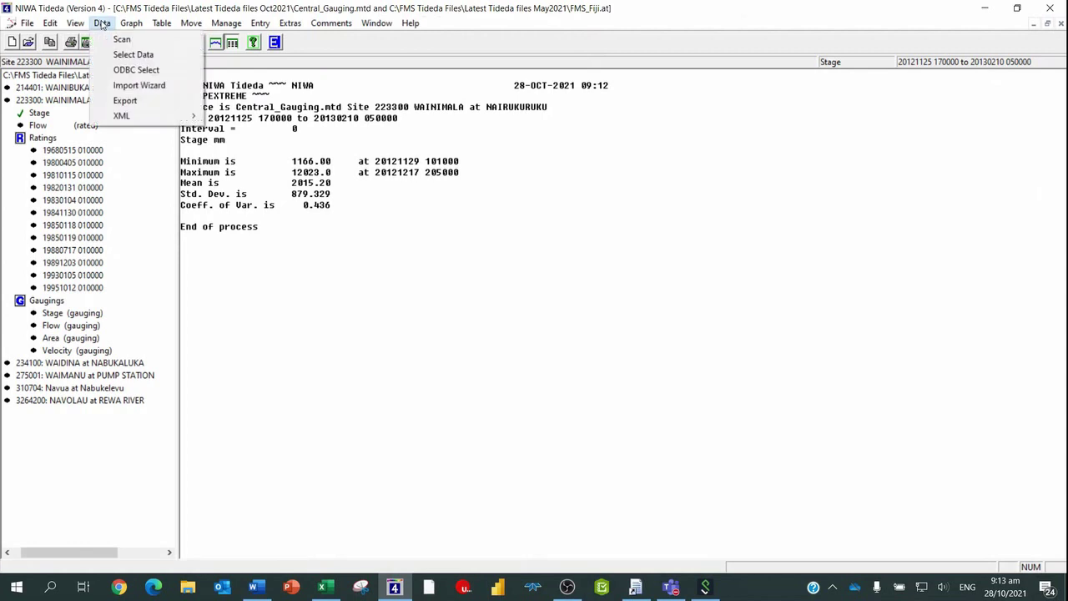
pyautogui.click(121, 53)
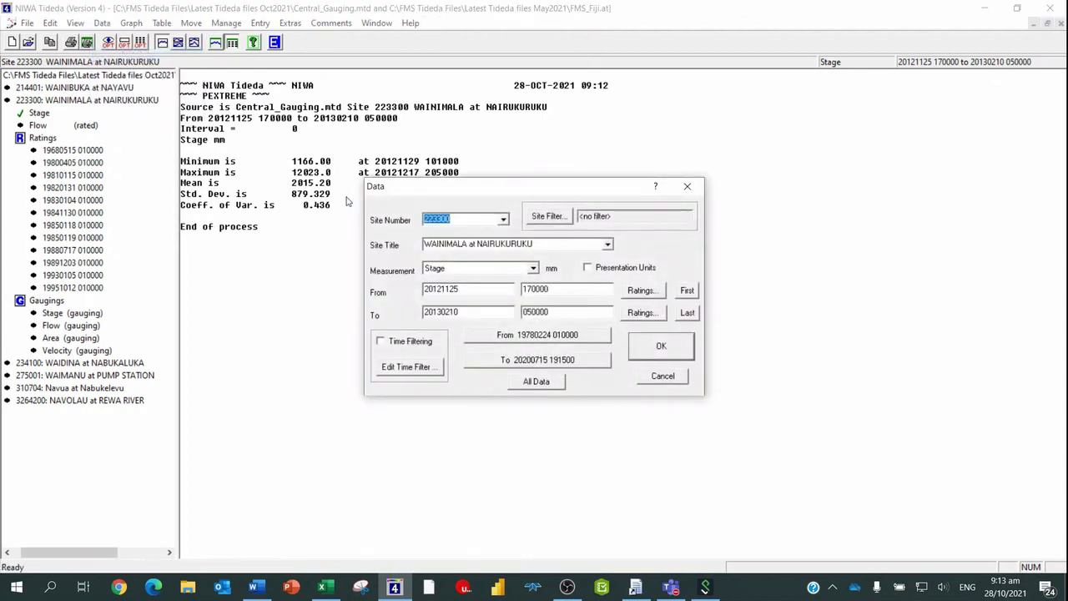
pyautogui.click(438, 219)
pyautogui.click(533, 268)
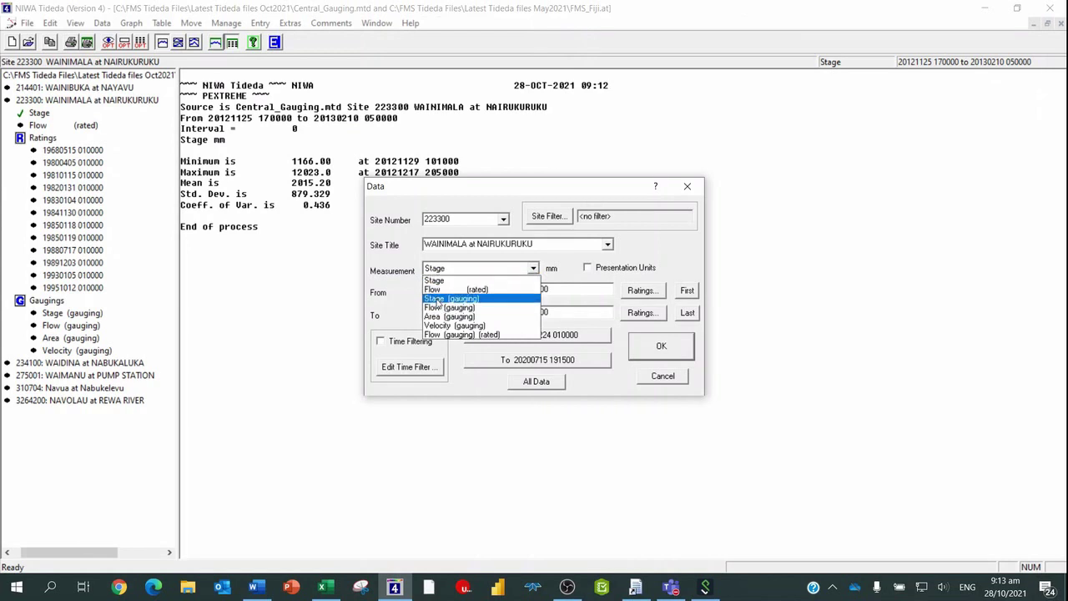
pyautogui.click(440, 301)
pyautogui.click(527, 386)
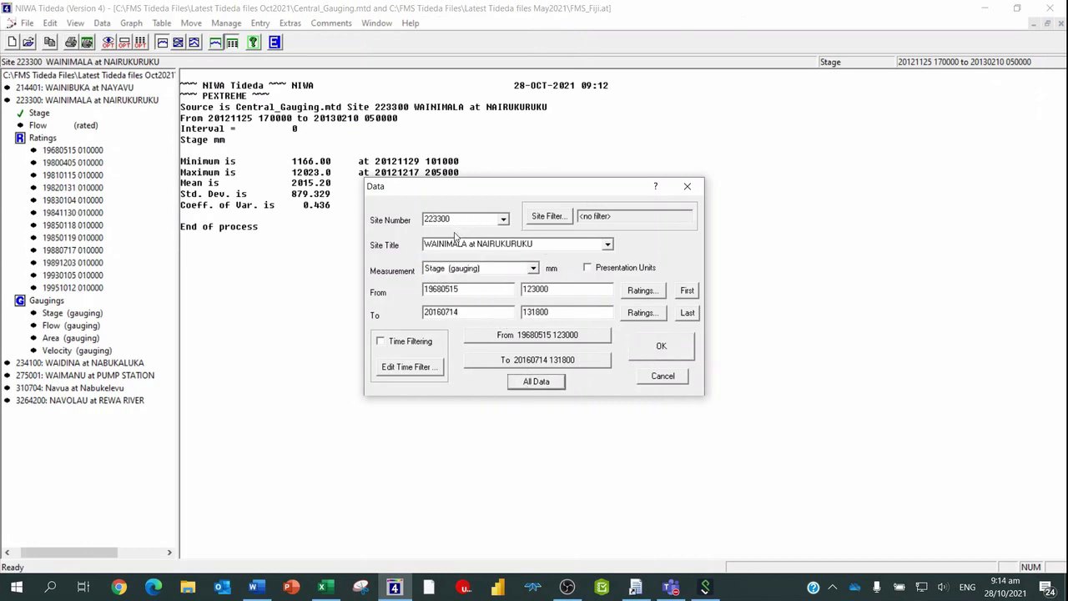
pyautogui.click(658, 350)
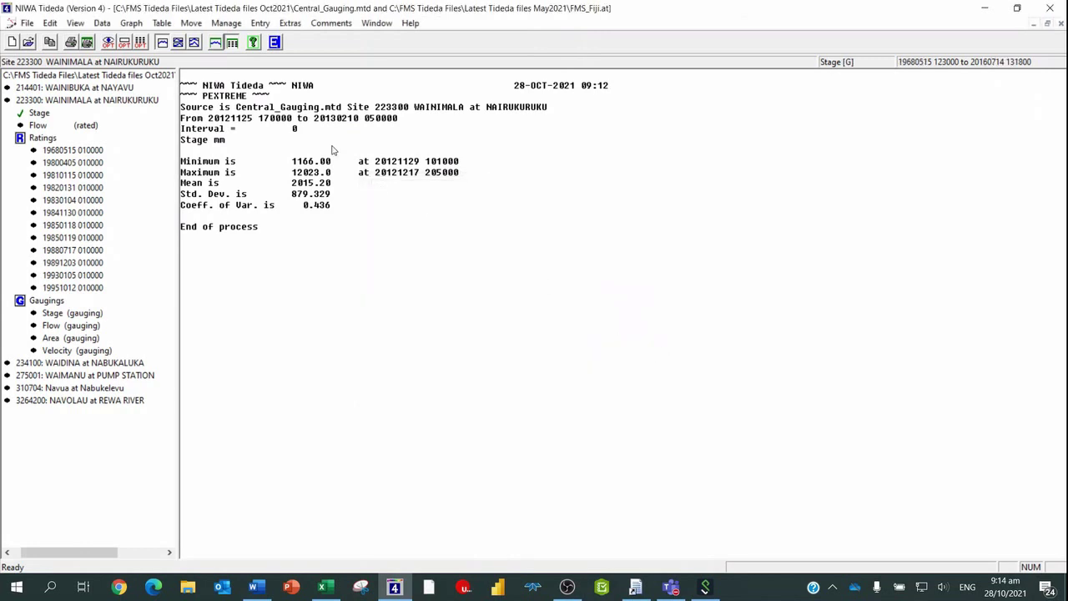
# Set up a series data copy with kind Gauging for destination site 223300
pyautogui.click(191, 22)
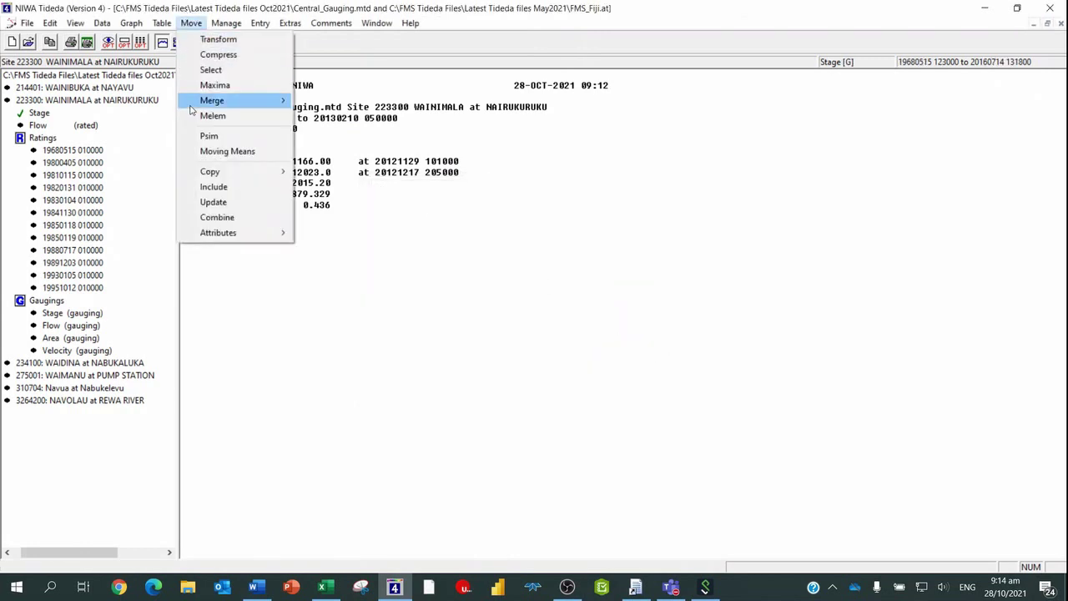
pyautogui.moveTo(212, 171)
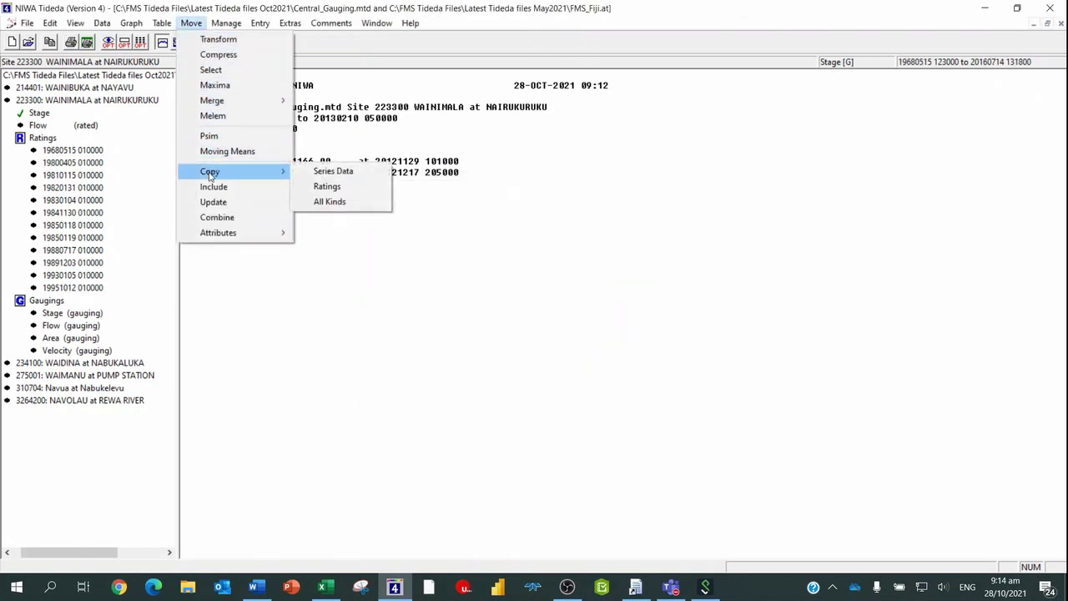
pyautogui.click(325, 173)
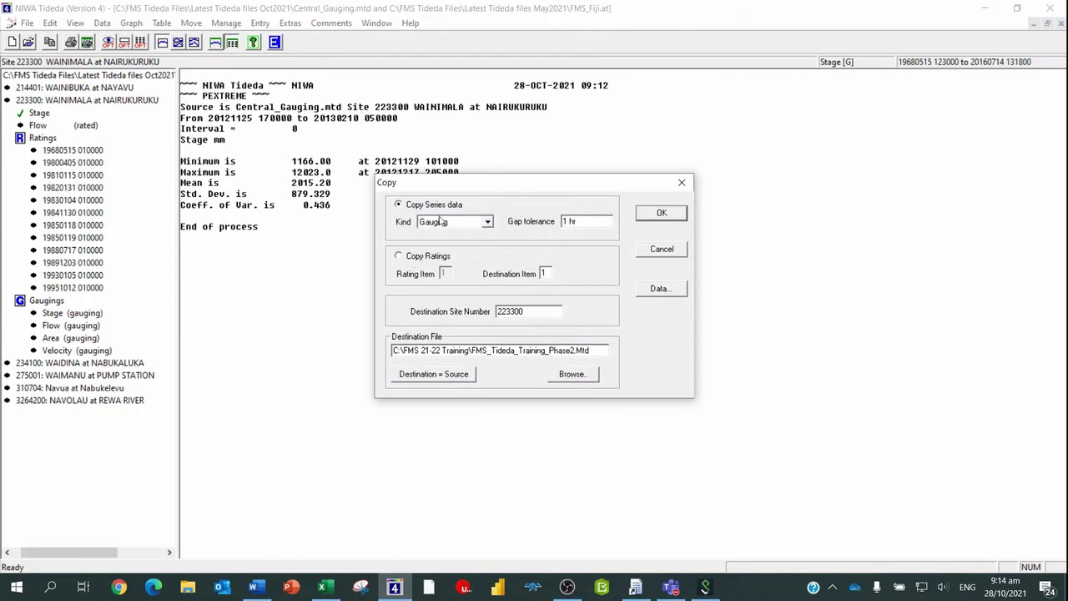
pyautogui.click(399, 257)
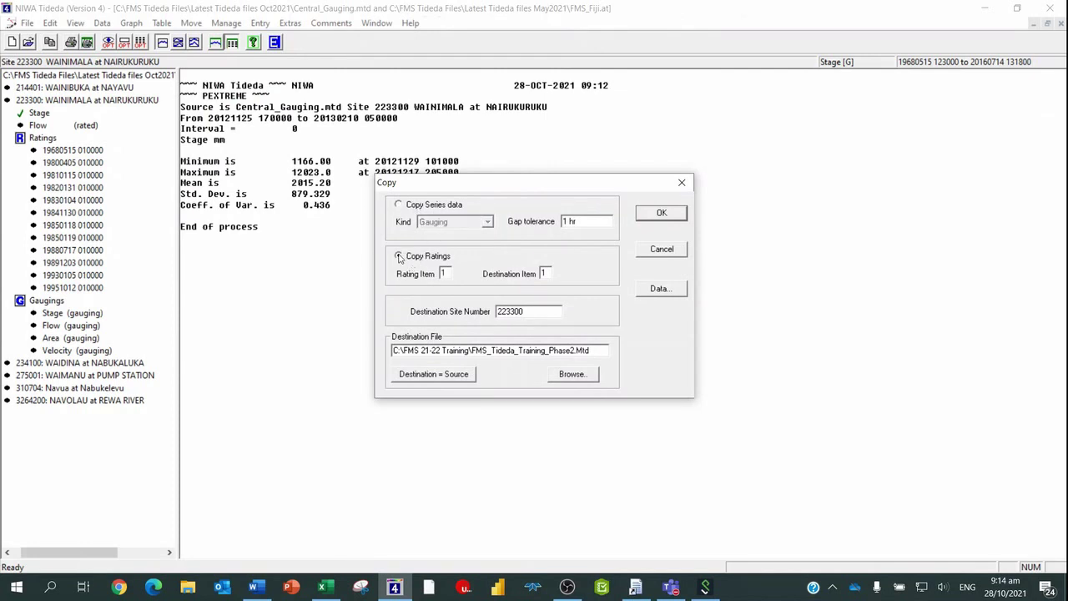
pyautogui.click(398, 206)
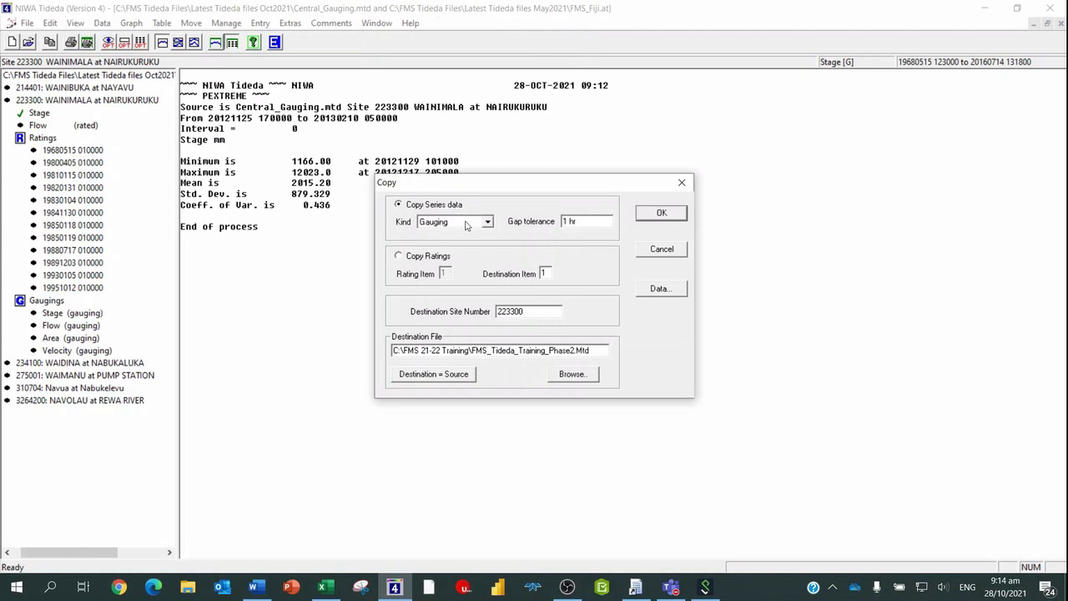
# Browse for the copy's destination file in FMS Tideda Files, Latest Tideda files Oct2021, and pick Evan_Working.mtd
pyautogui.click(571, 374)
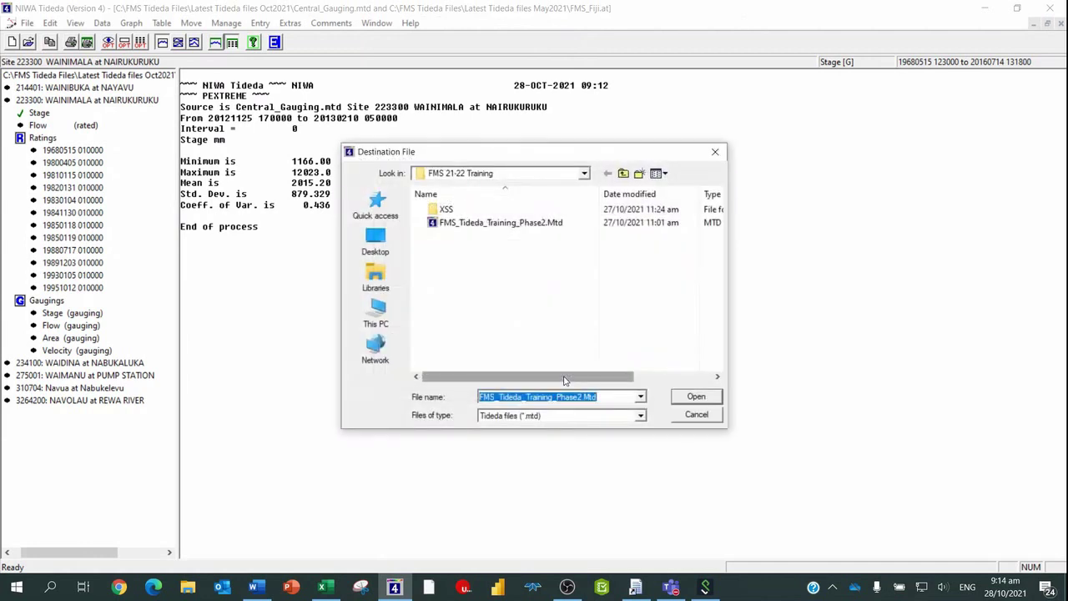
pyautogui.click(622, 174)
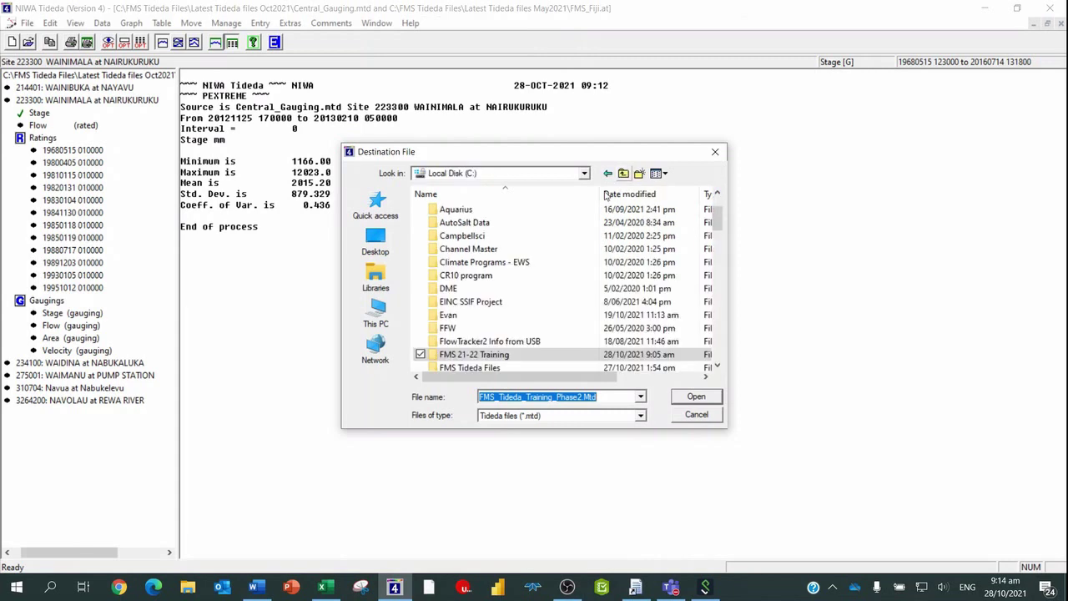
pyautogui.doubleClick(467, 368)
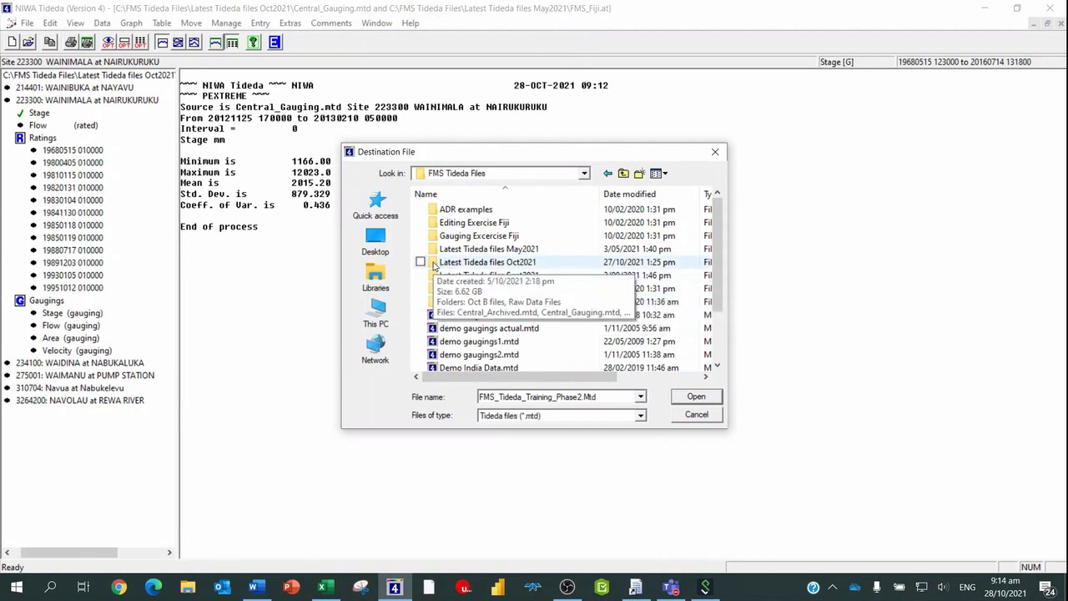
pyautogui.doubleClick(499, 262)
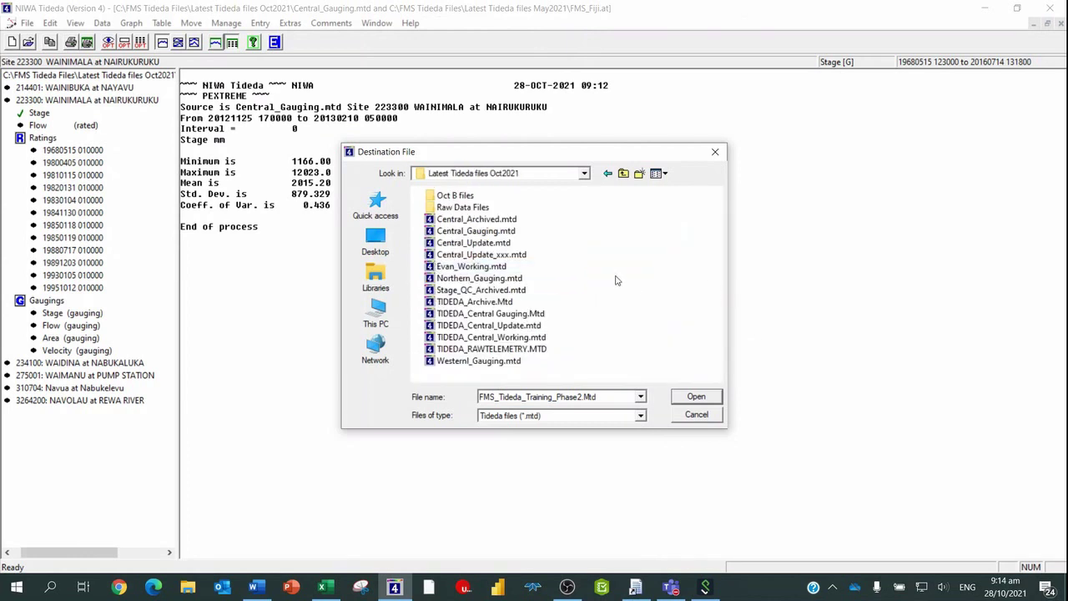
pyautogui.click(468, 268)
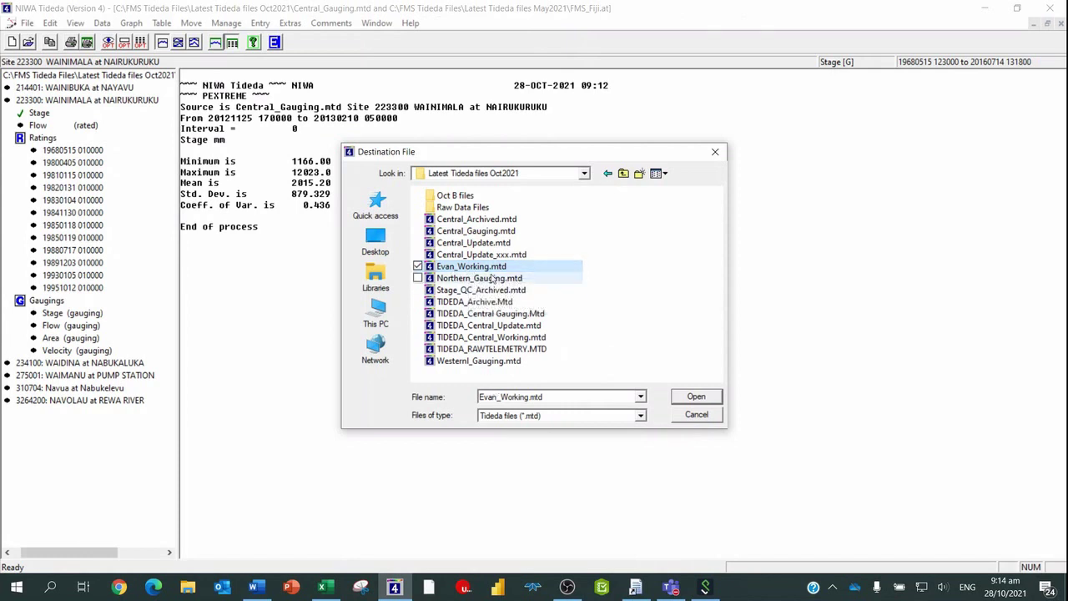
# Change the copy's destination file name to Evan2_Working.mtd
pyautogui.doubleClick(499, 398)
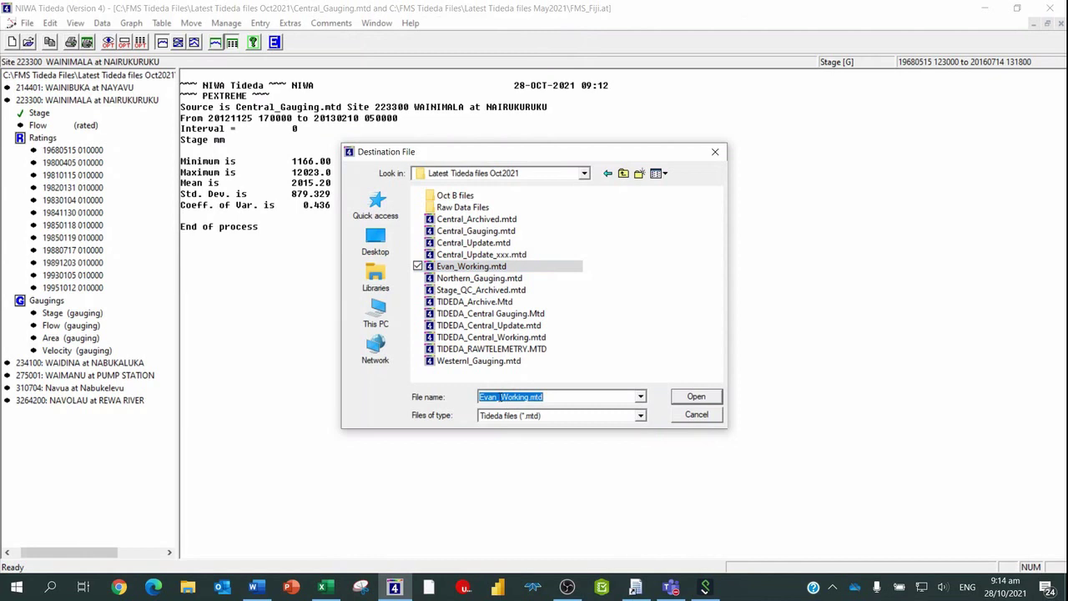
pyautogui.click(498, 397)
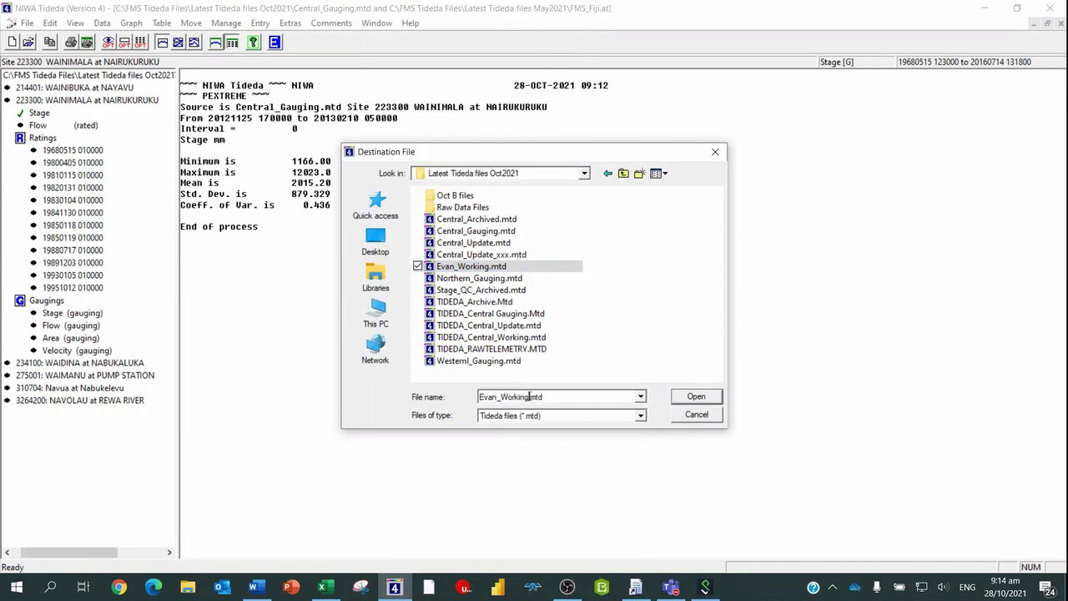
pyautogui.press('BackSpace')
pyautogui.press('BackSpace')
pyautogui.press('BackSpace')
pyautogui.press('BackSpace')
pyautogui.press('BackSpace')
pyautogui.press('BackSpace')
pyautogui.press('BackSpace')
pyautogui.press('BackSpace')
pyautogui.press('BackSpace')
pyautogui.press('BackSpace')
pyautogui.press('BackSpace')
pyautogui.press('BackSpace')
pyautogui.write('Evan2_Working')
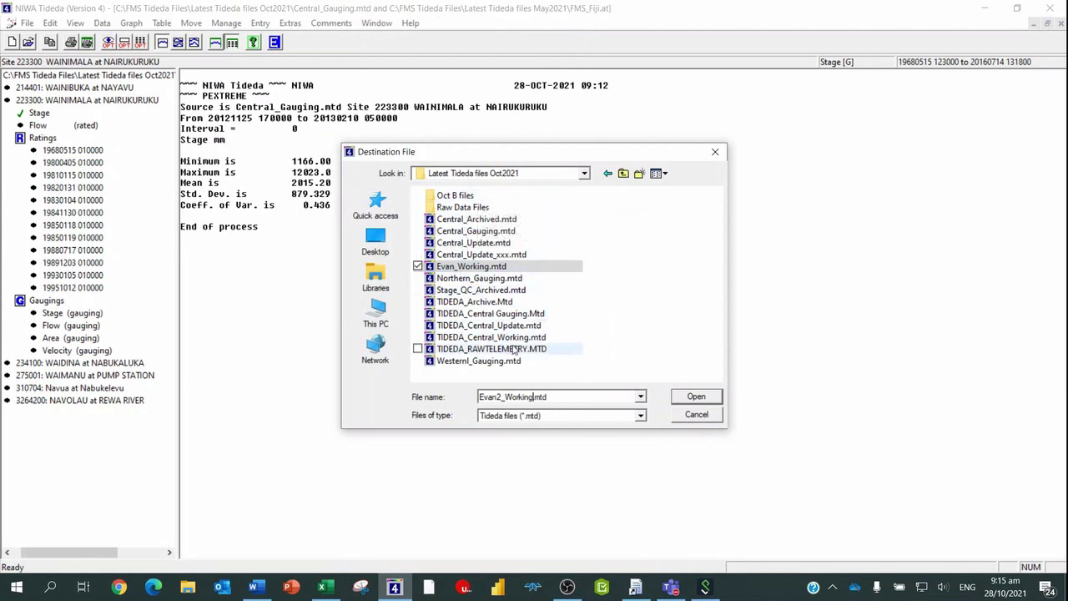
# Place the destination file in the FMS 21-22 Training folder on the C: drive and accept it
pyautogui.click(623, 174)
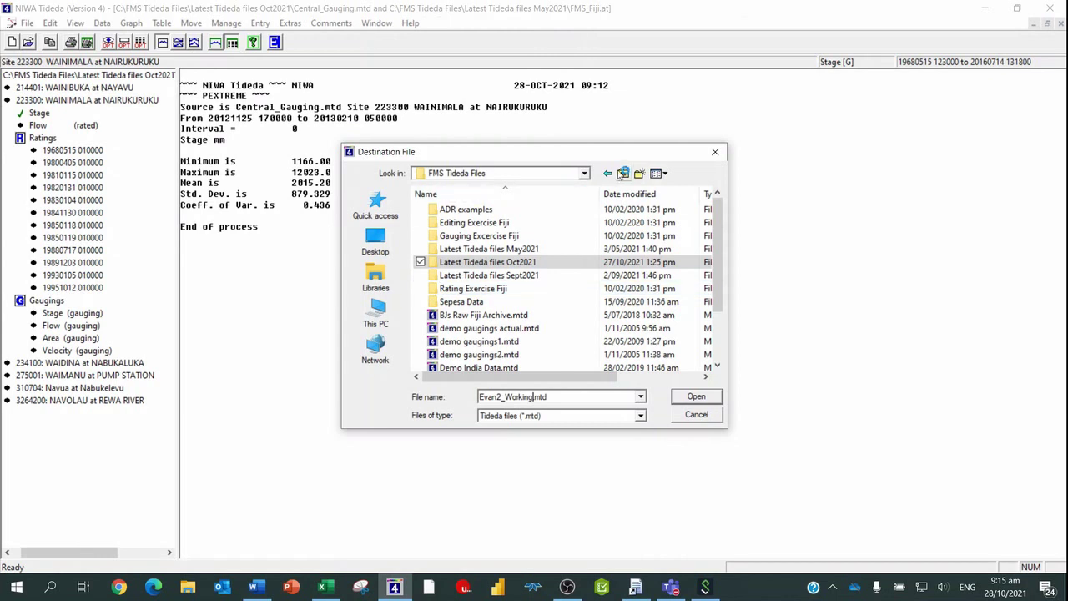
pyautogui.click(623, 174)
pyautogui.click(443, 342)
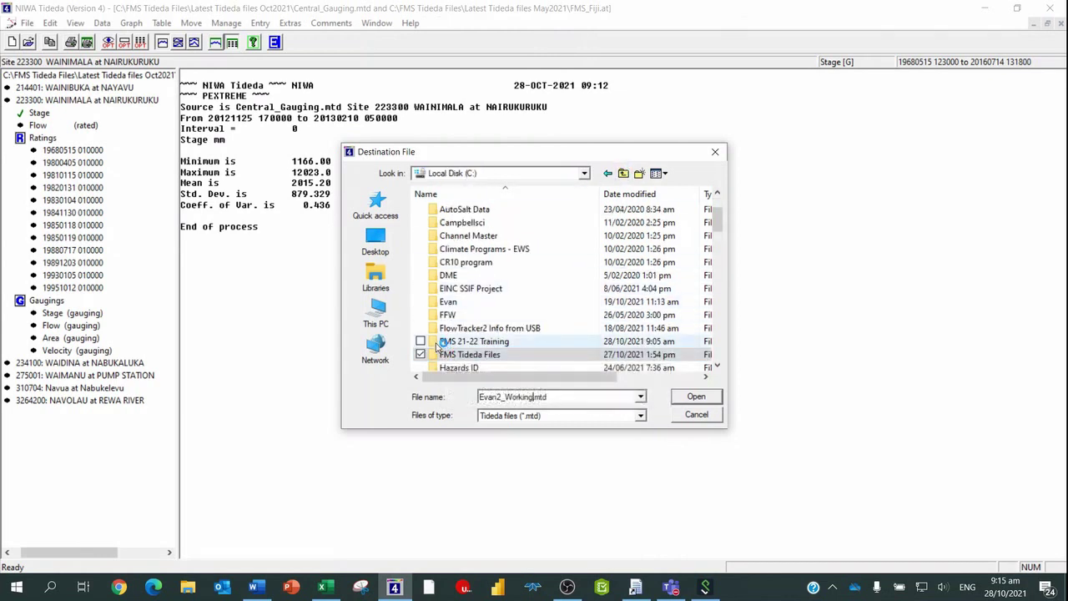
pyautogui.doubleClick(439, 342)
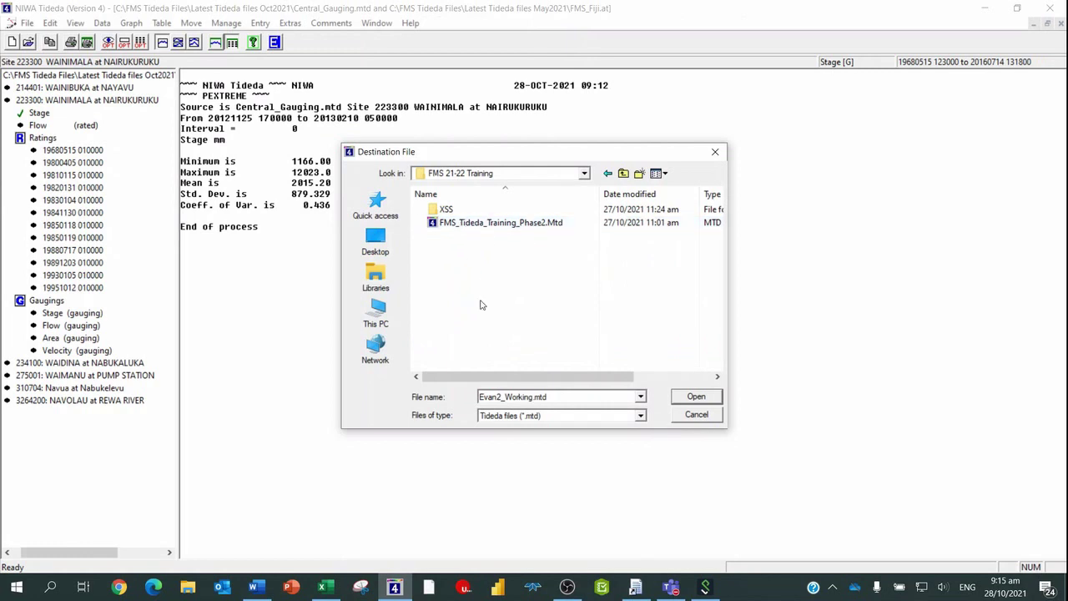
pyautogui.click(552, 395)
pyautogui.click(552, 394)
pyautogui.click(696, 397)
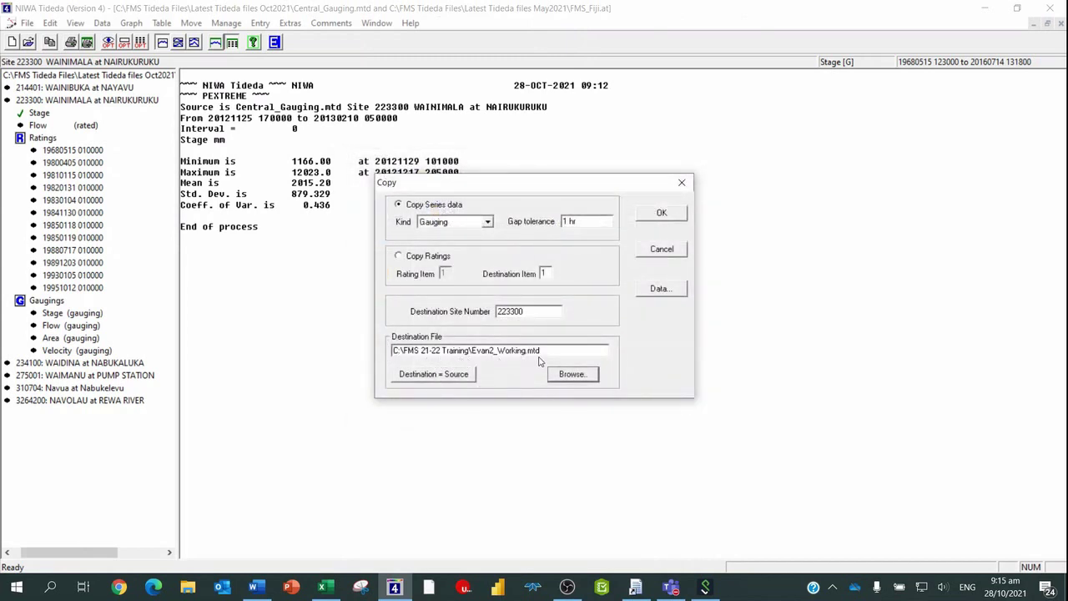
# Run the gauging copy and agree to create the new file Evan2_Working.mtd
pyautogui.click(564, 369)
pyautogui.click(660, 218)
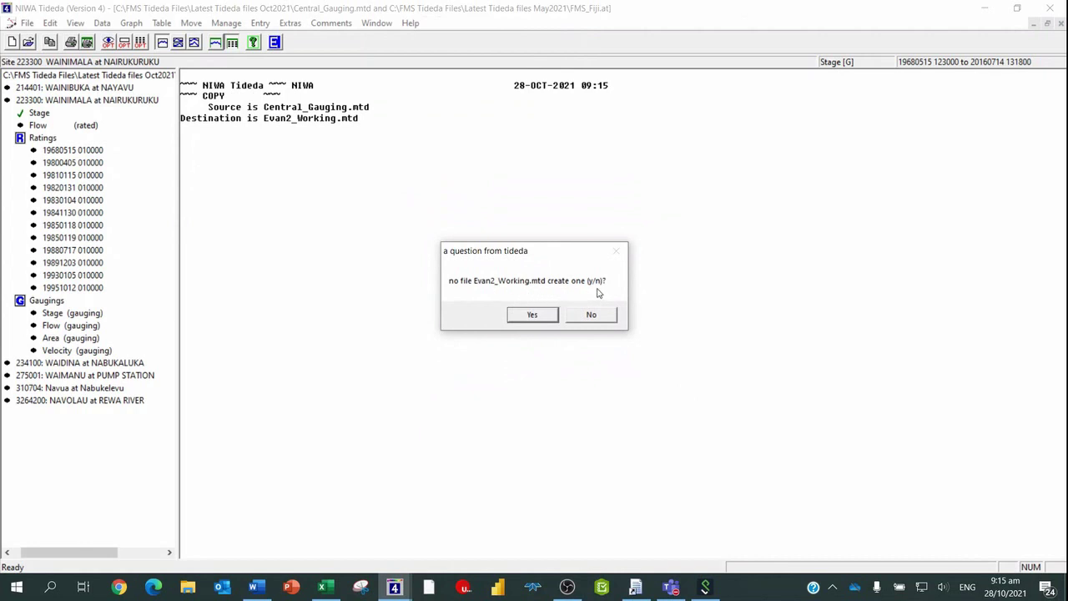
pyautogui.click(531, 317)
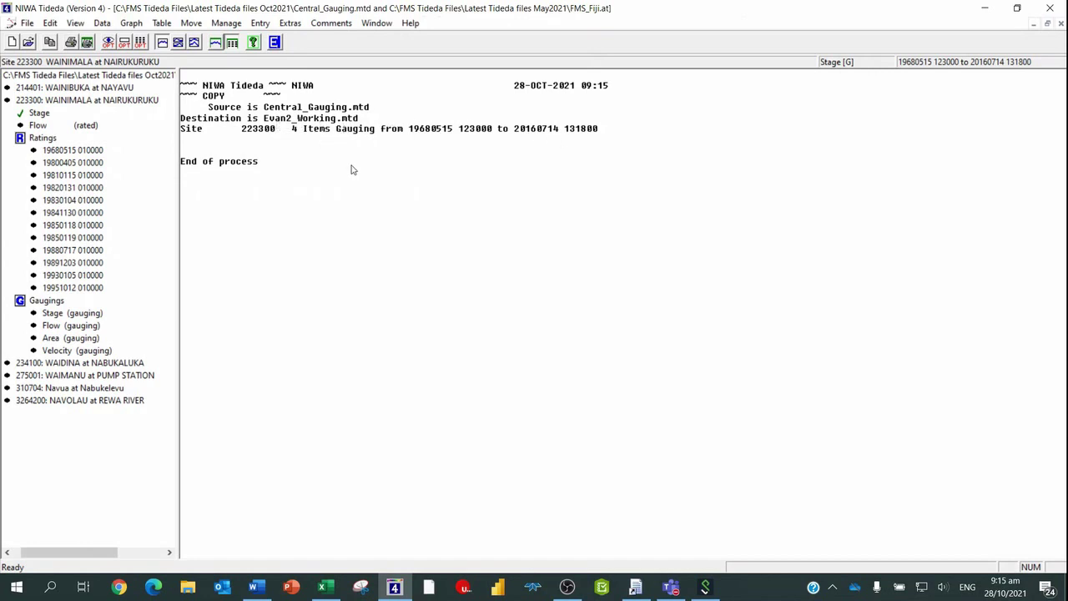
pyautogui.click(101, 23)
pyautogui.click(116, 56)
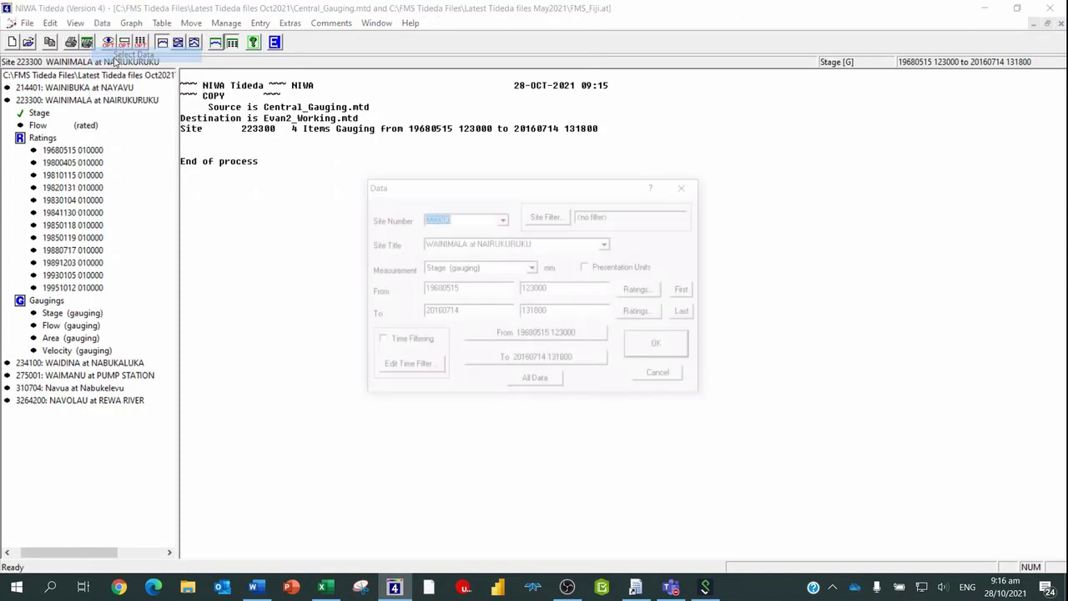
pyautogui.click(687, 291)
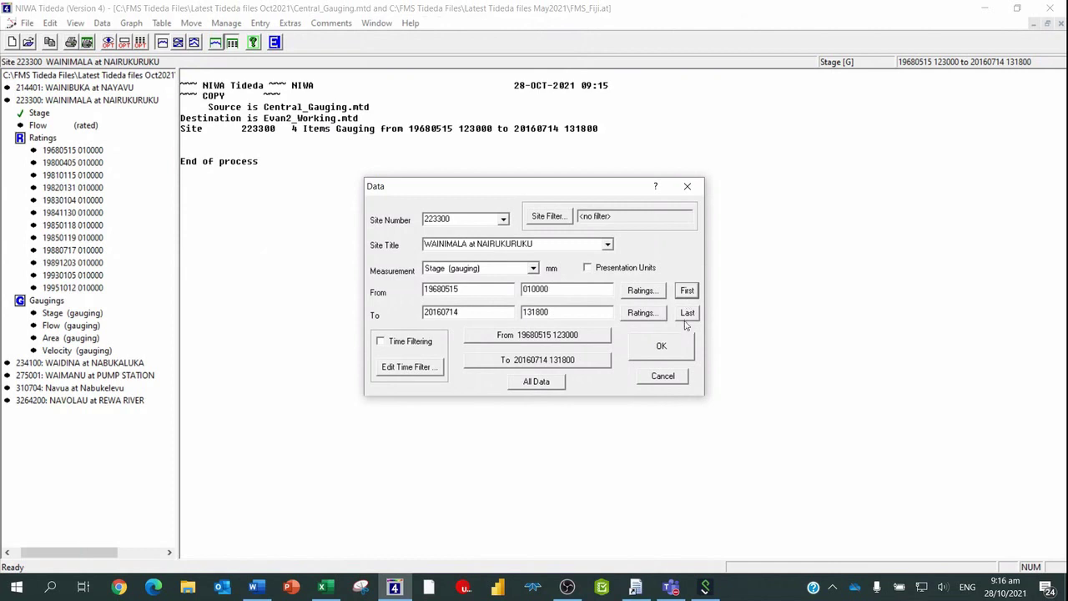
pyautogui.click(686, 314)
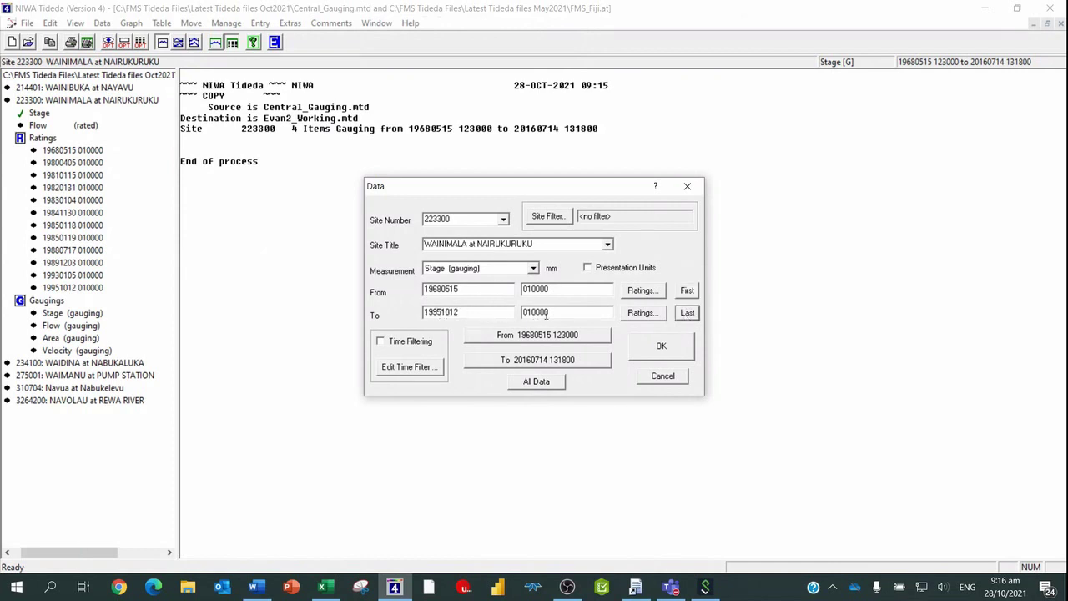
pyautogui.click(655, 348)
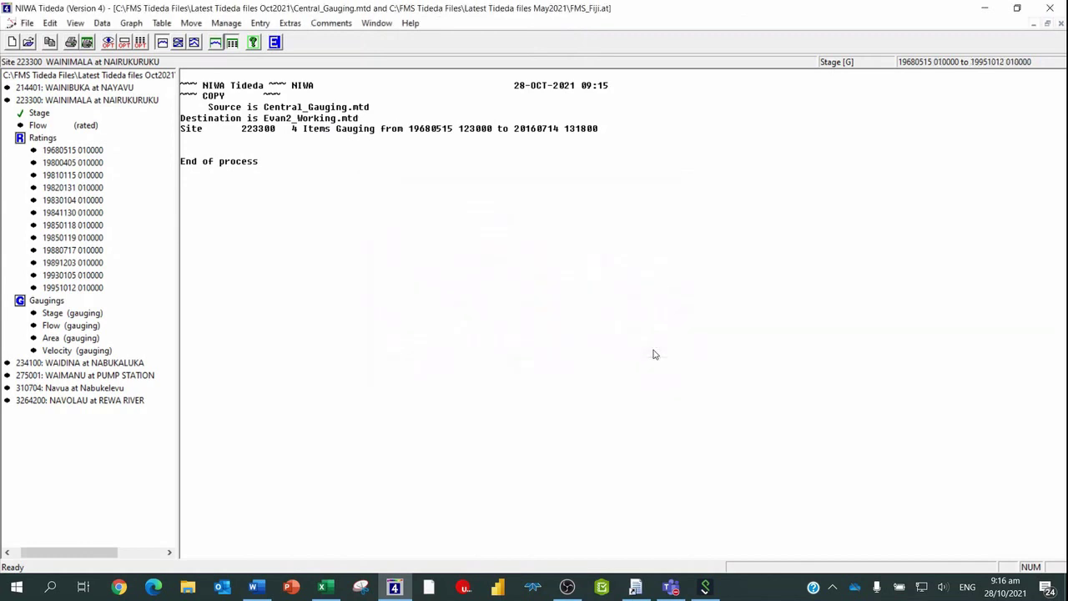
# Copy site 223300's ratings, from rating item 1 to destination item 1, into Evan2_Working.mtd
pyautogui.click(190, 25)
pyautogui.moveTo(263, 172)
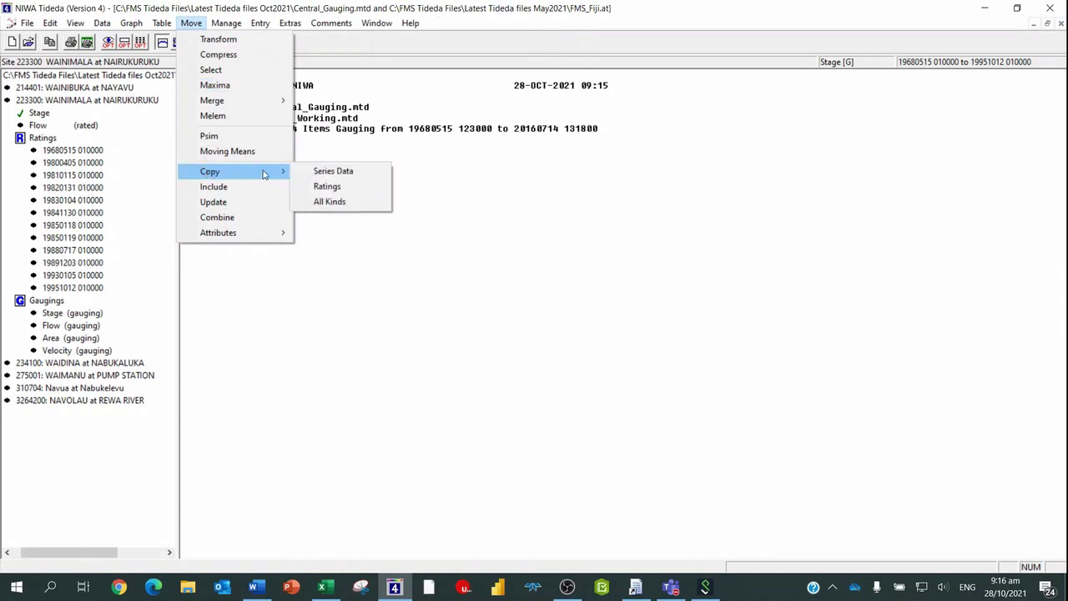
pyautogui.click(326, 187)
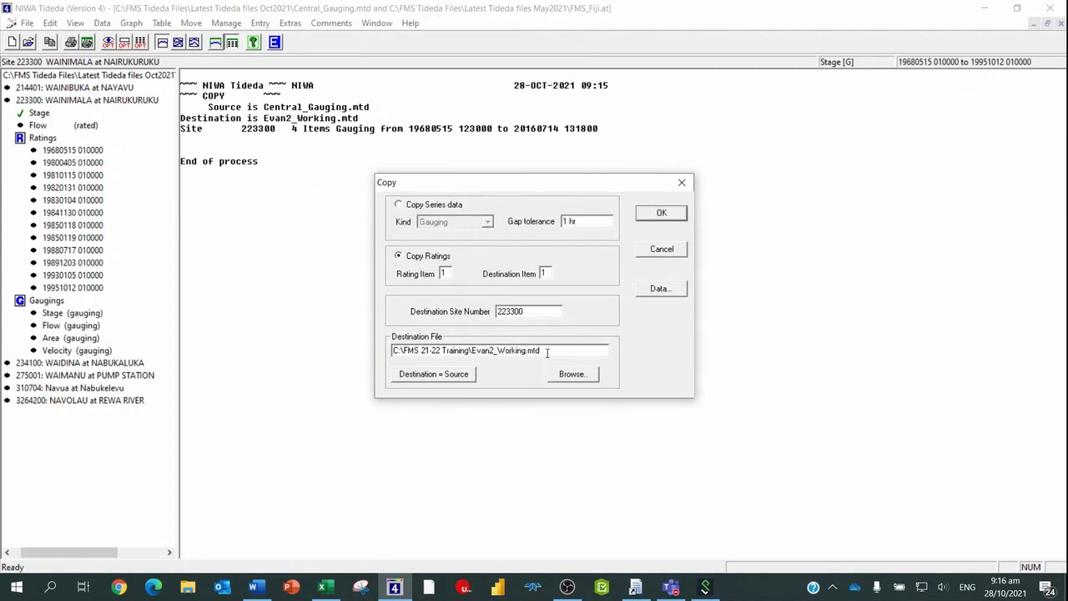
pyautogui.click(650, 214)
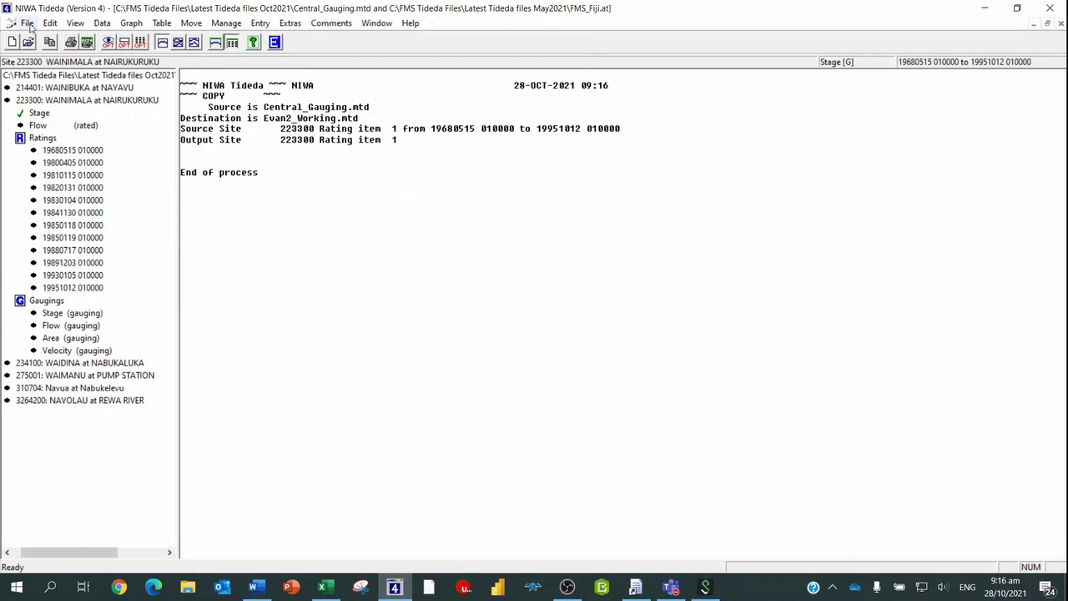
# Open the destination file Evan2_Working.mtd as the source and expand site 223300's ratings and gaugings
pyautogui.click(27, 23)
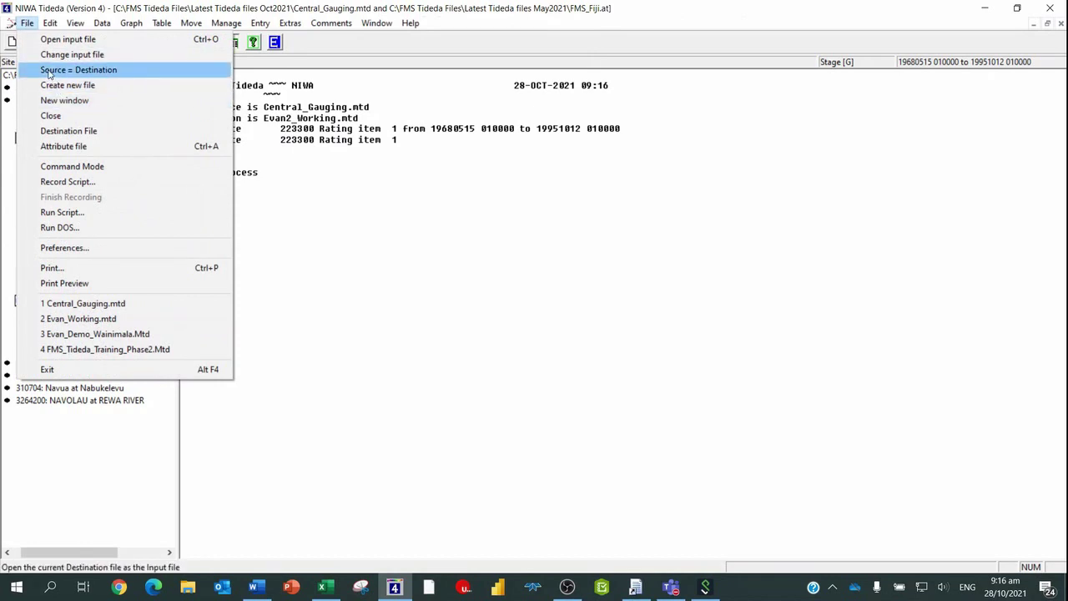
pyautogui.click(84, 70)
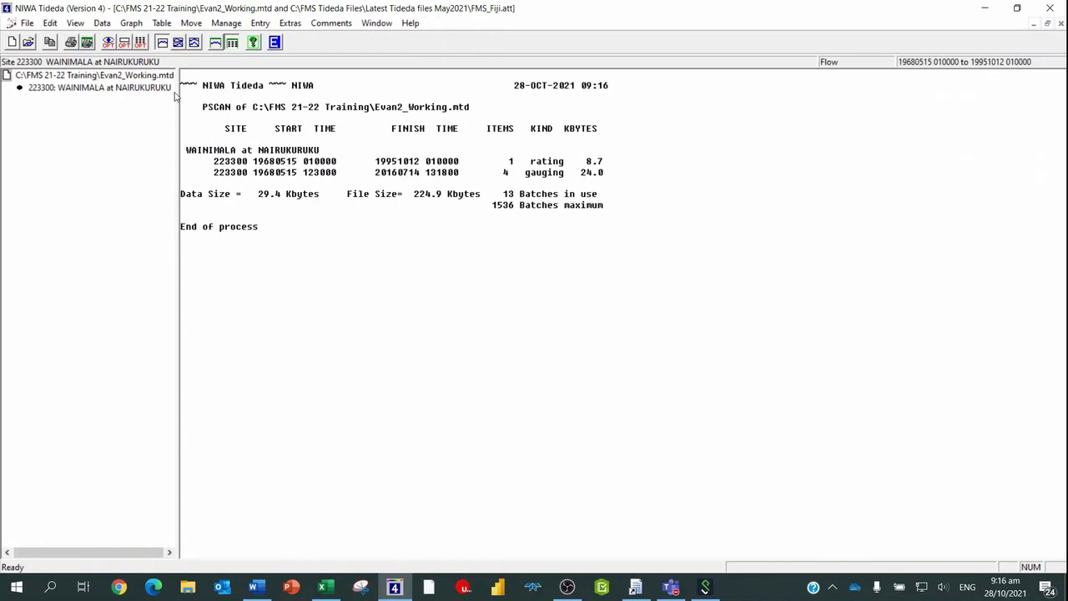
pyautogui.moveTo(177, 92); pyautogui.dragTo(189, 92)
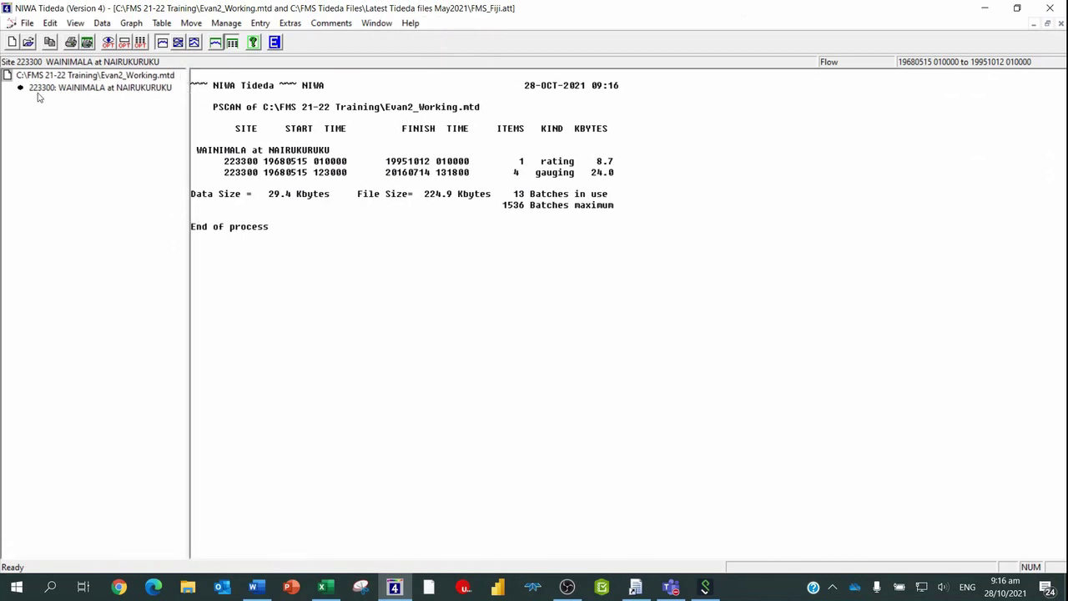
pyautogui.click(65, 91)
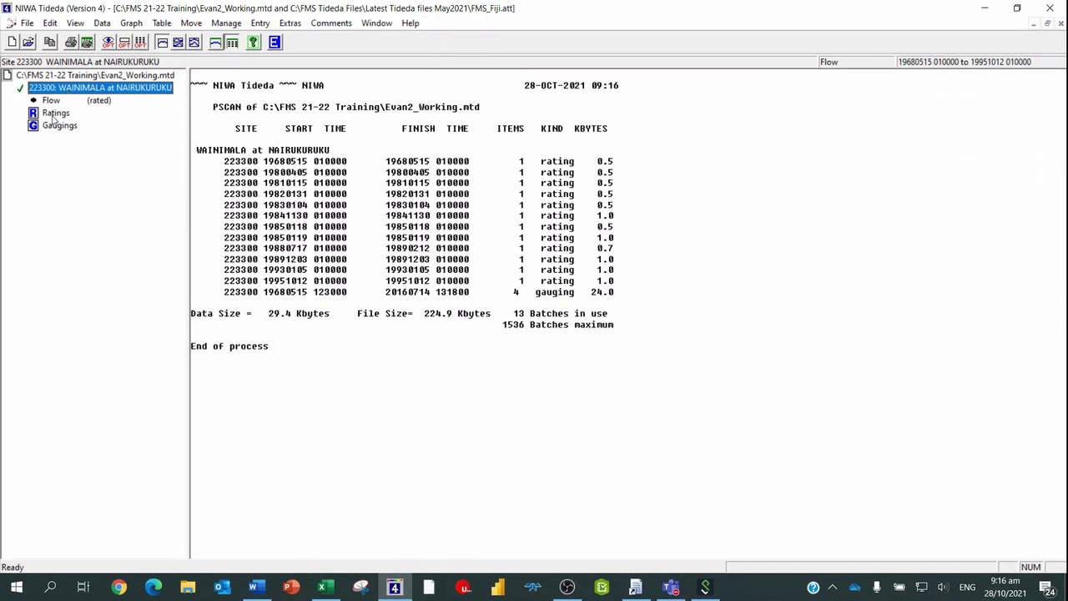
pyautogui.doubleClick(54, 114)
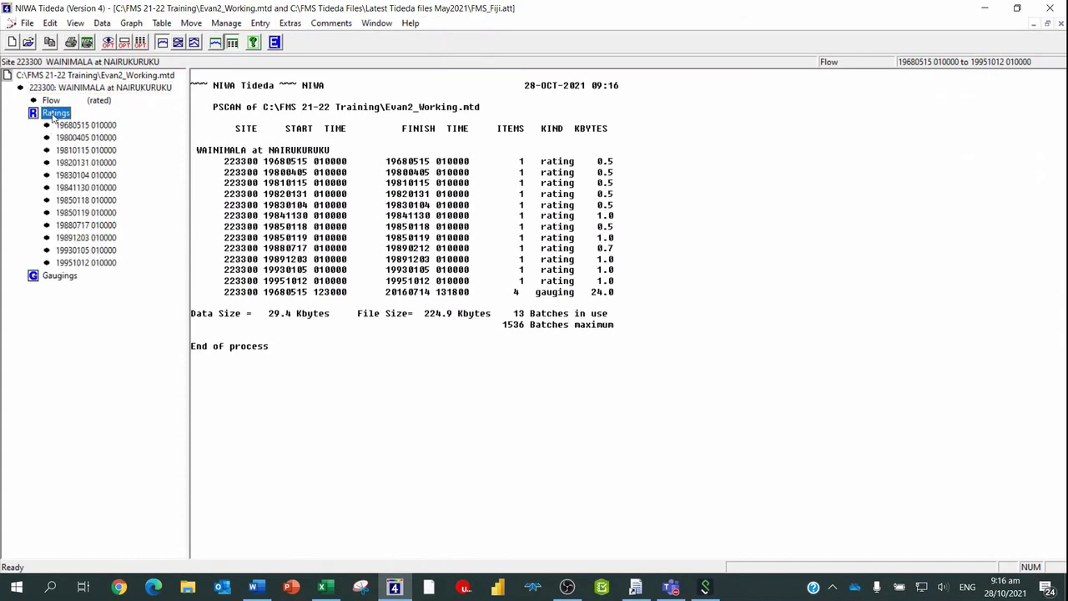
pyautogui.doubleClick(63, 278)
pyautogui.doubleClick(63, 289)
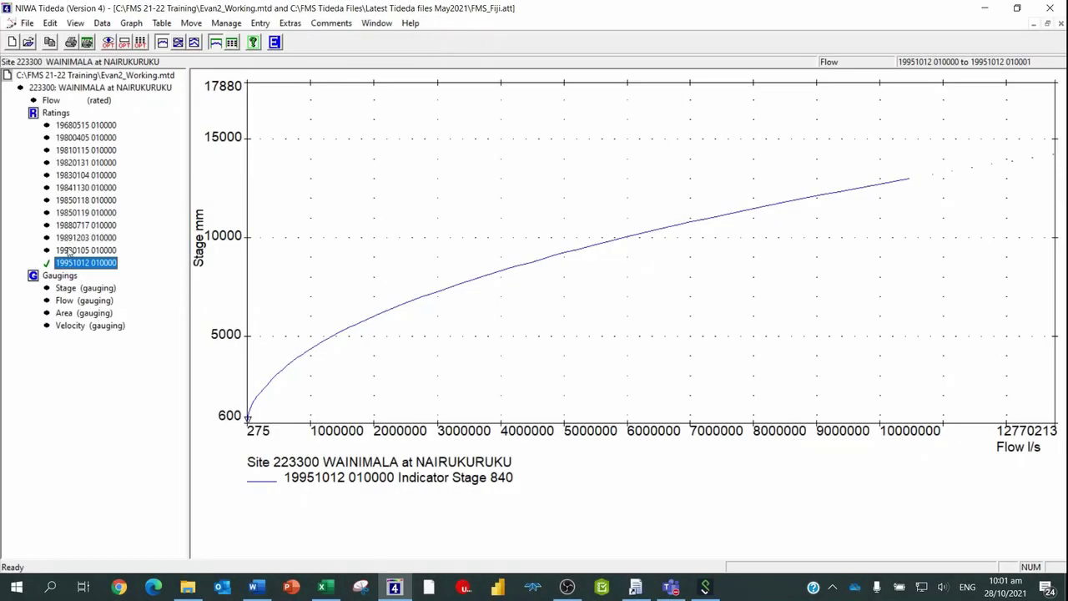
# Review the copied rating curves, including 19880717, 19891203 and 19951012, and plot the Flow (gauging) data
pyautogui.click(68, 251)
pyautogui.click(65, 227)
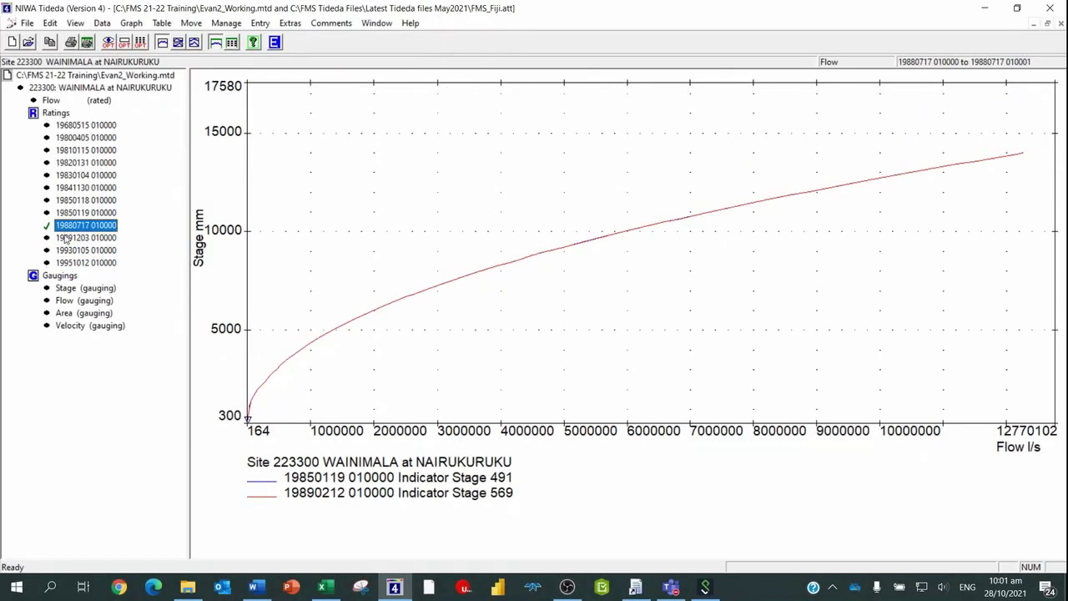
pyautogui.click(66, 238)
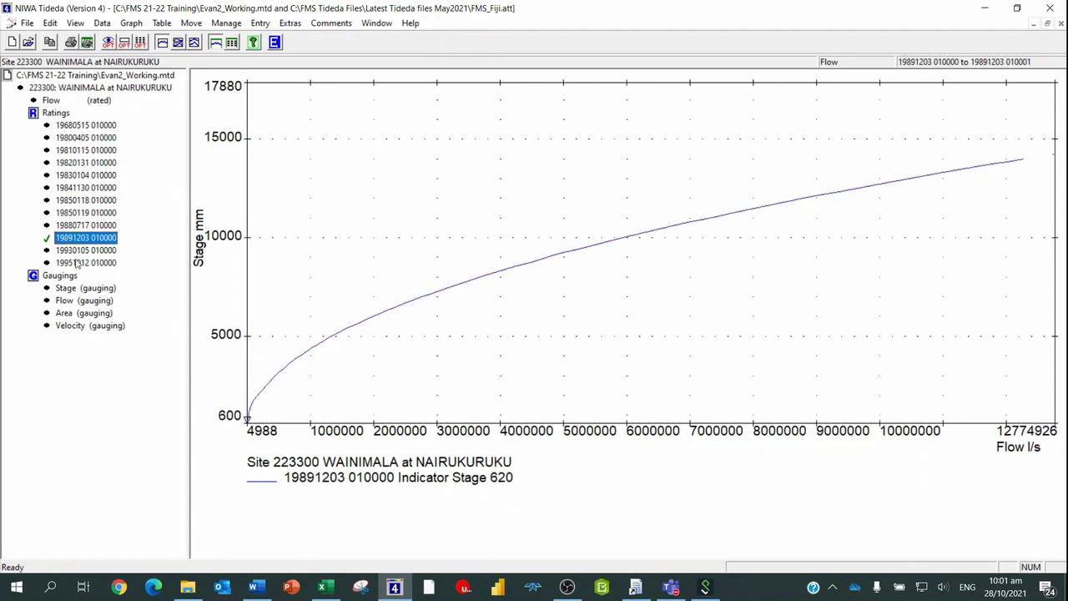
pyautogui.click(74, 262)
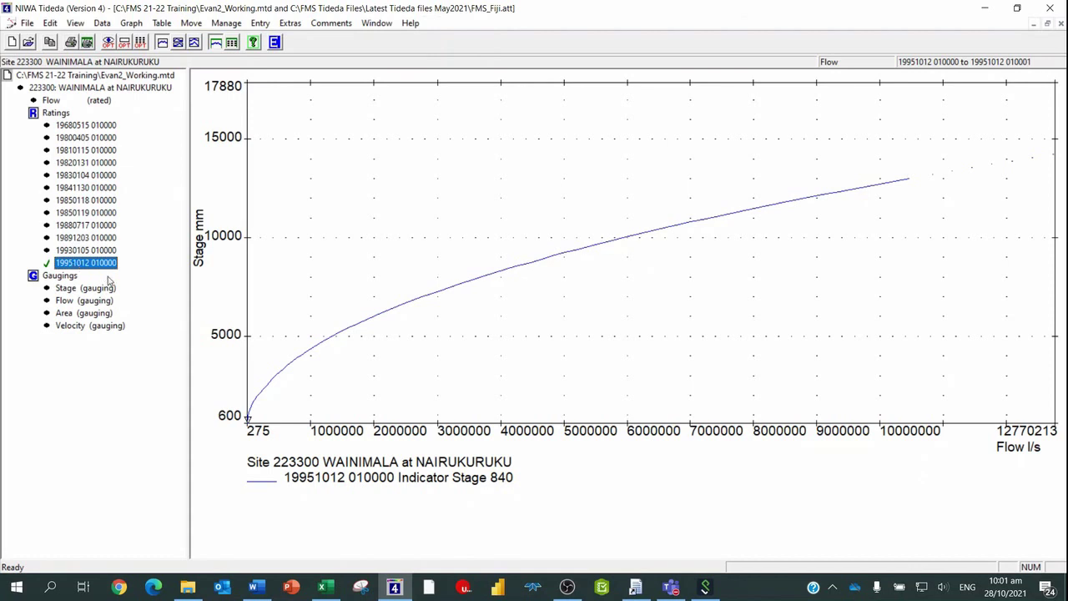
pyautogui.click(65, 302)
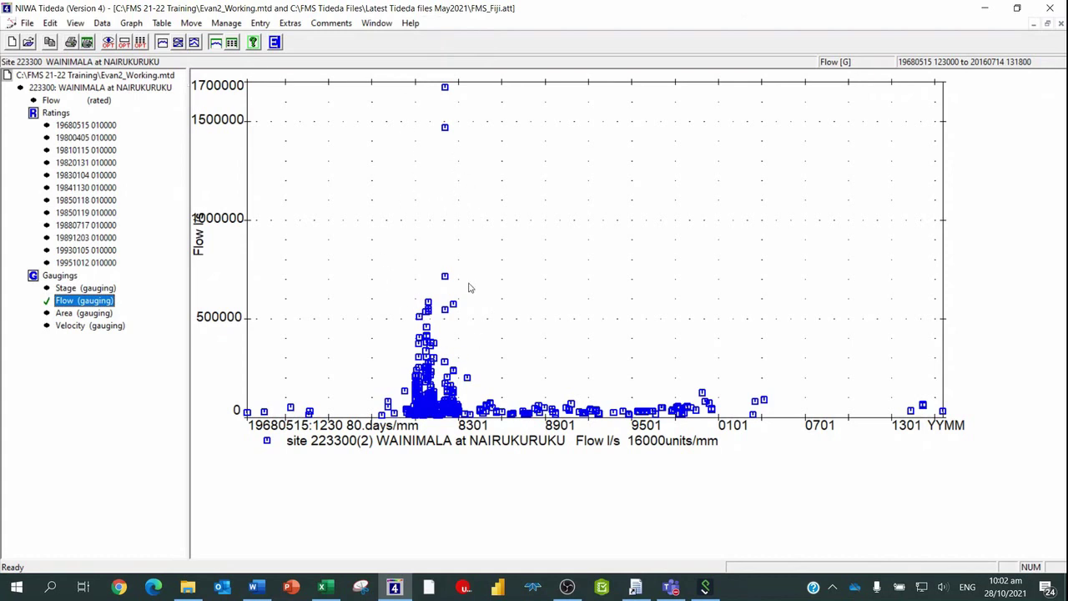
pyautogui.click(160, 25)
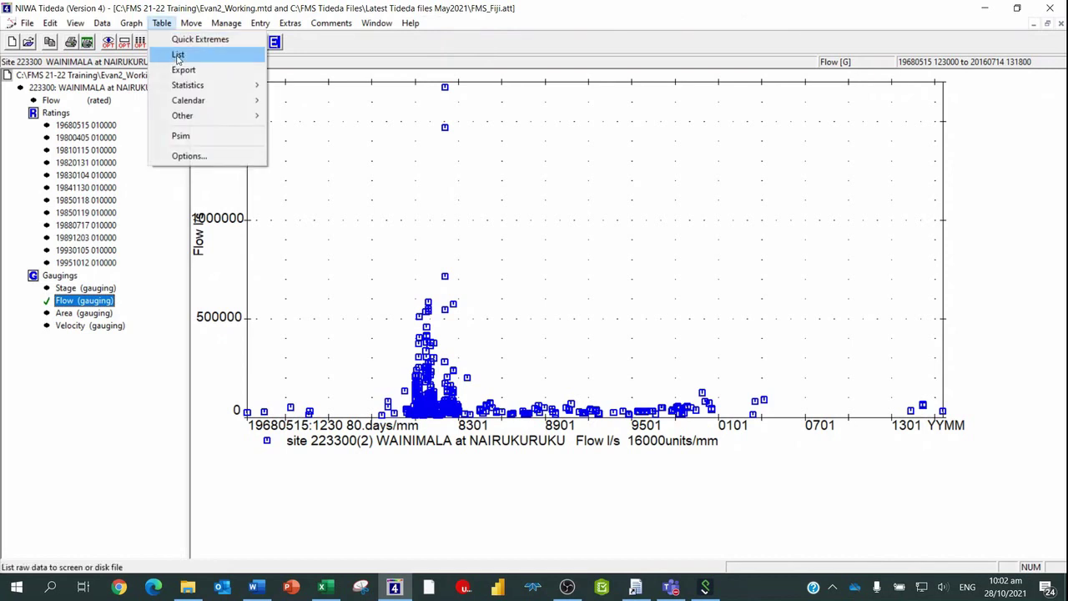
pyautogui.click(178, 55)
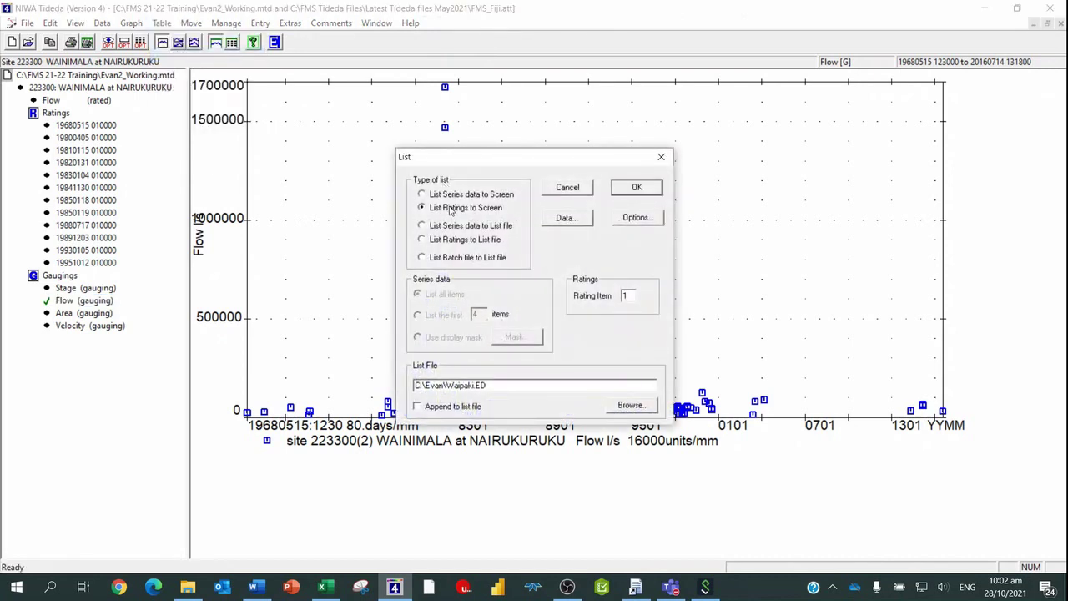
pyautogui.click(423, 197)
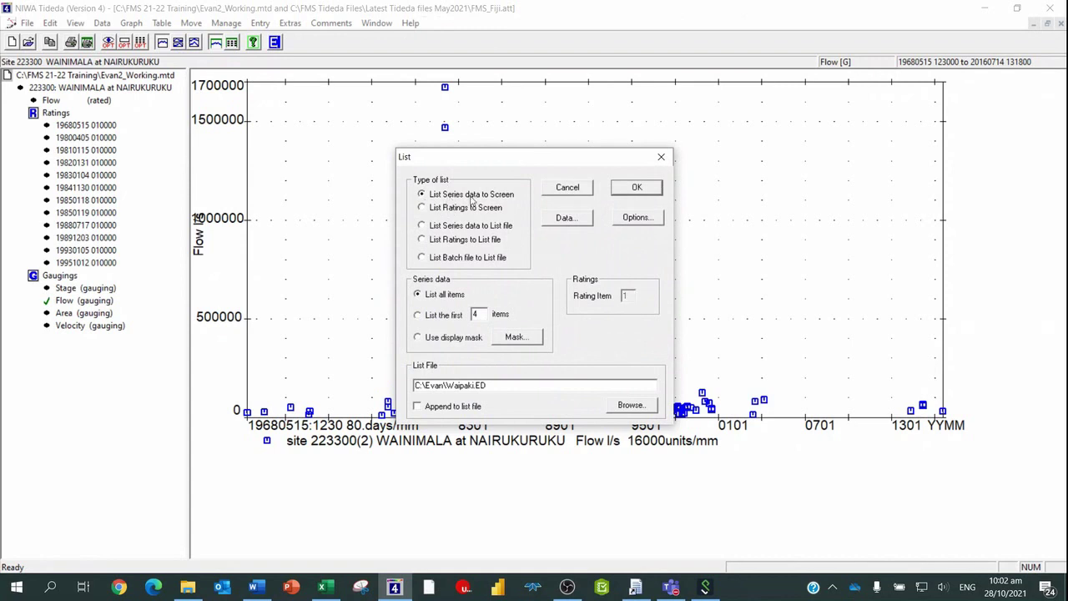
pyautogui.click(566, 217)
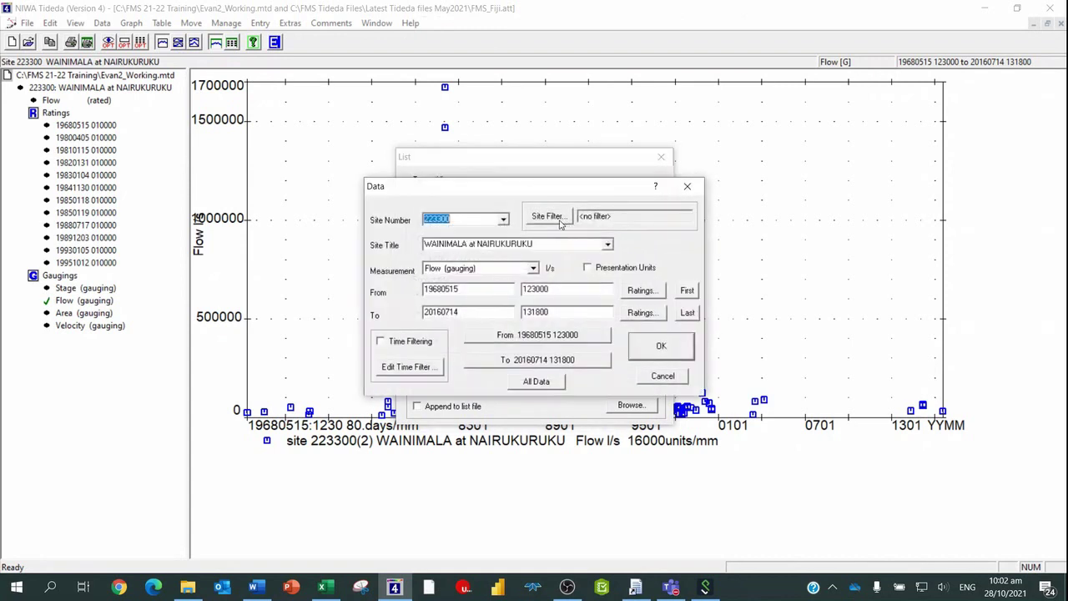
pyautogui.click(533, 270)
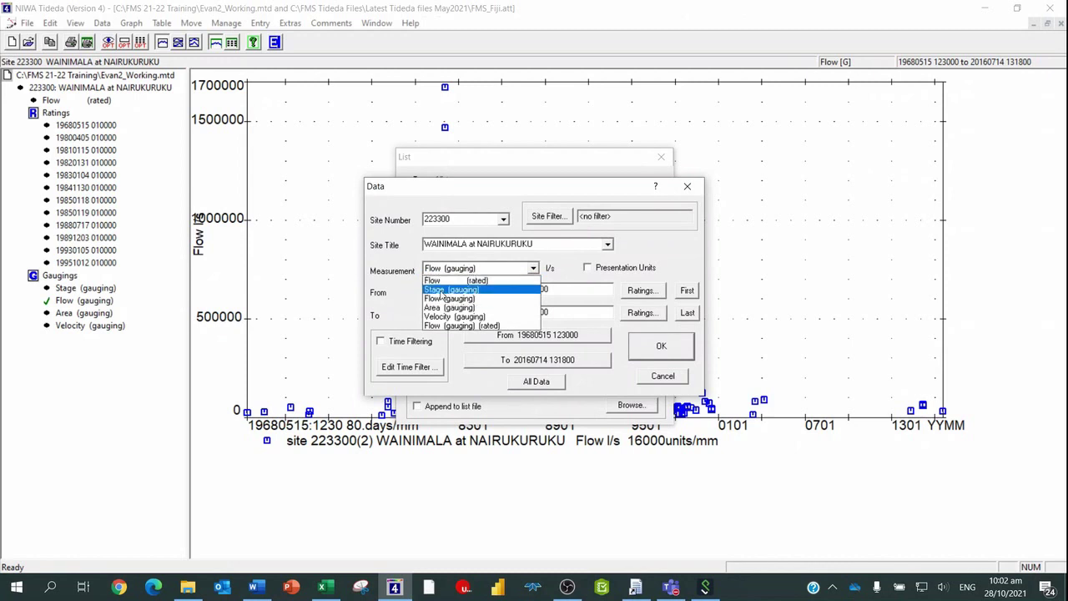
pyautogui.click(442, 289)
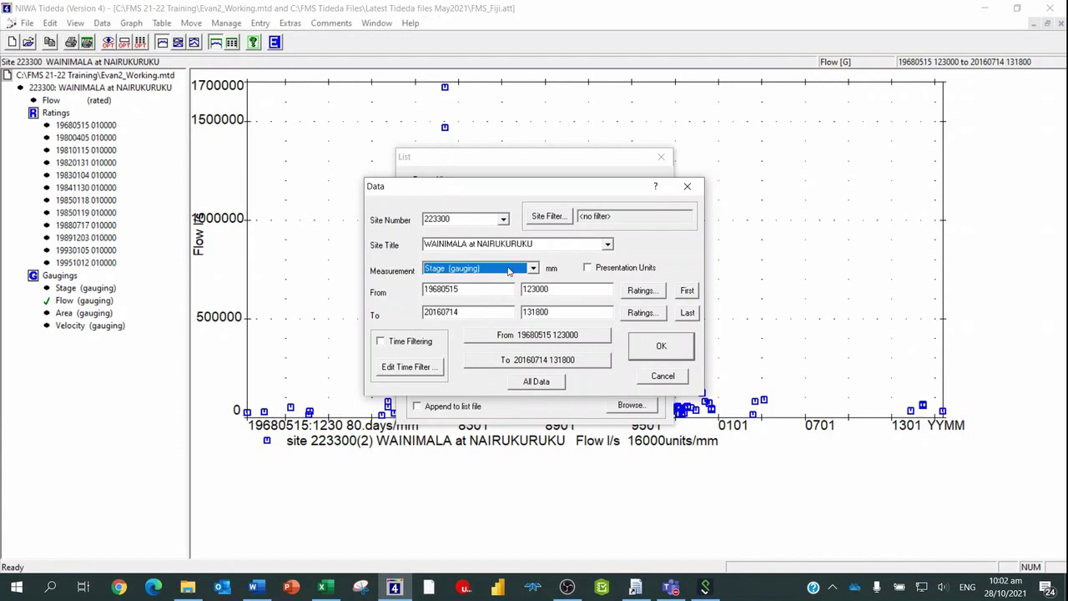
pyautogui.click(497, 268)
pyautogui.click(482, 289)
pyautogui.click(524, 383)
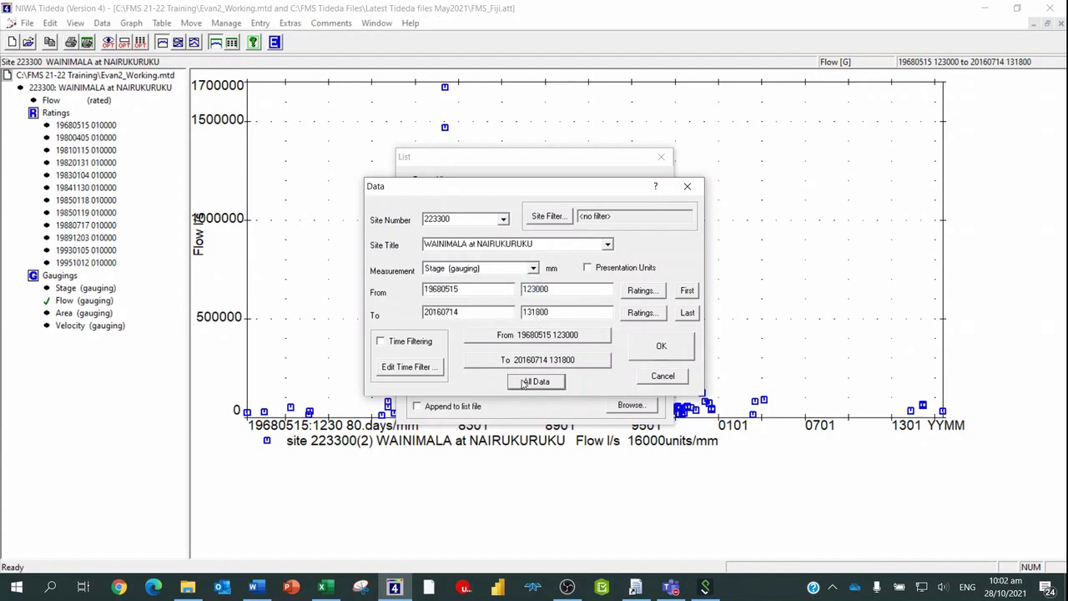
pyautogui.click(658, 349)
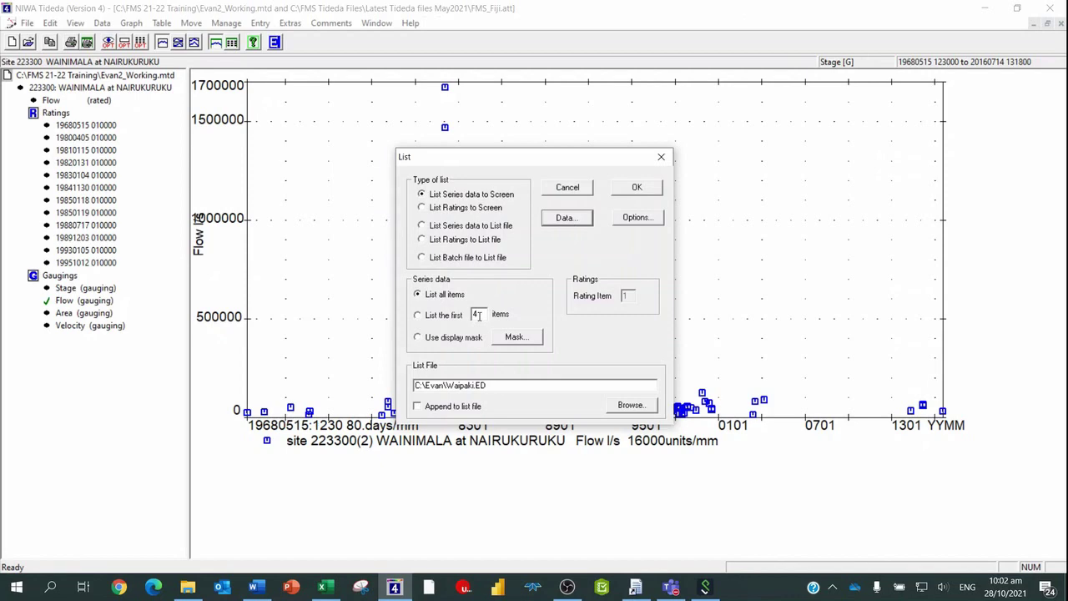
pyautogui.click(634, 189)
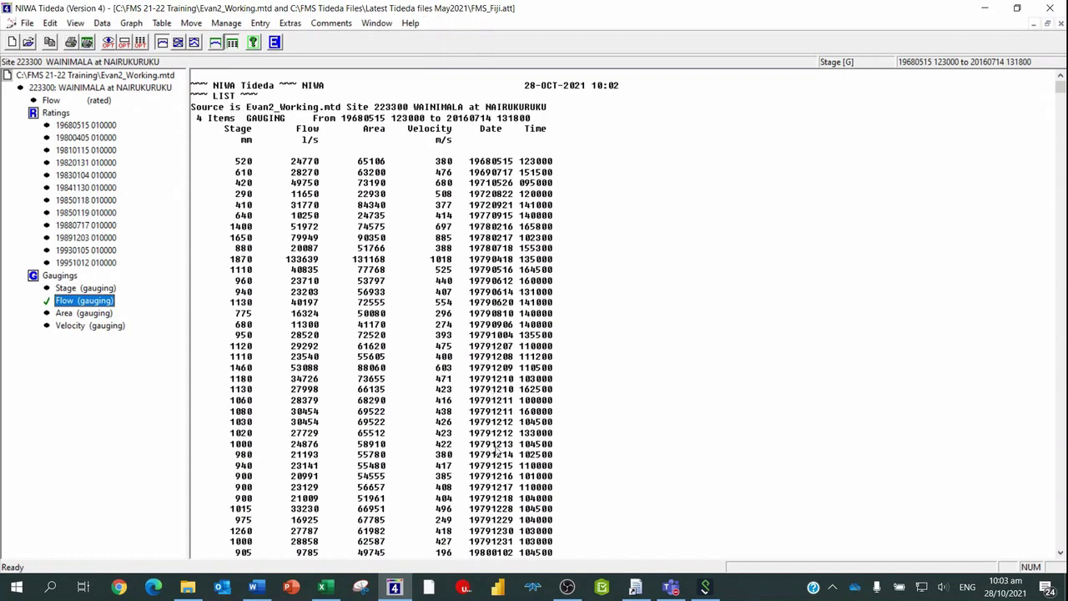
# Examine the listed stage, flow, area and velocity gaugings of site 223300 from 1968 through to the early-1982 high flows
pyautogui.scroll(-4, 364, 417)
pyautogui.scroll(-2, 358, 409)
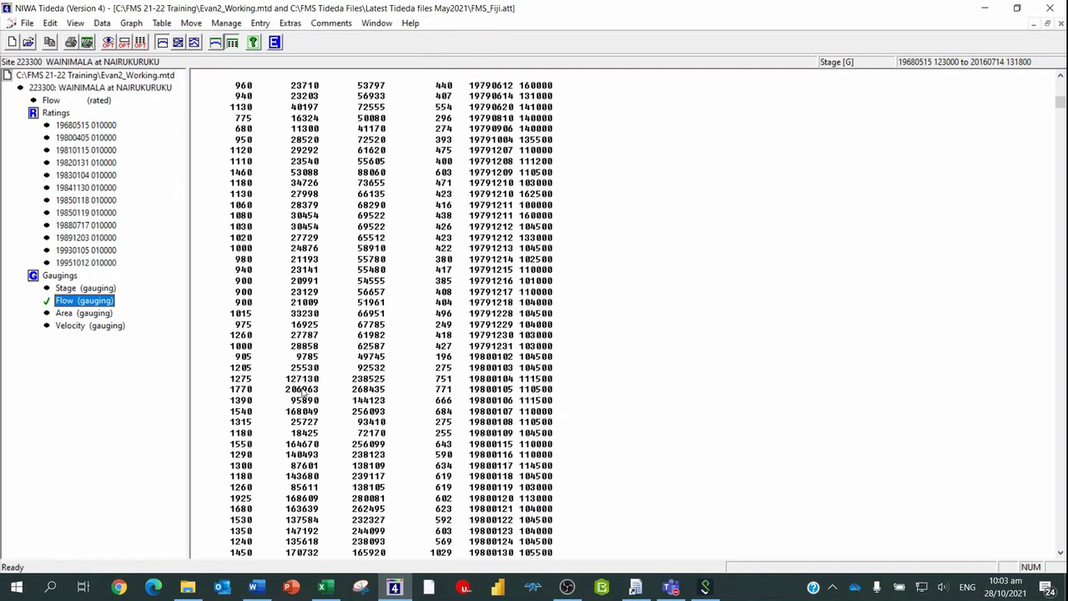
pyautogui.scroll(-18, 308, 391)
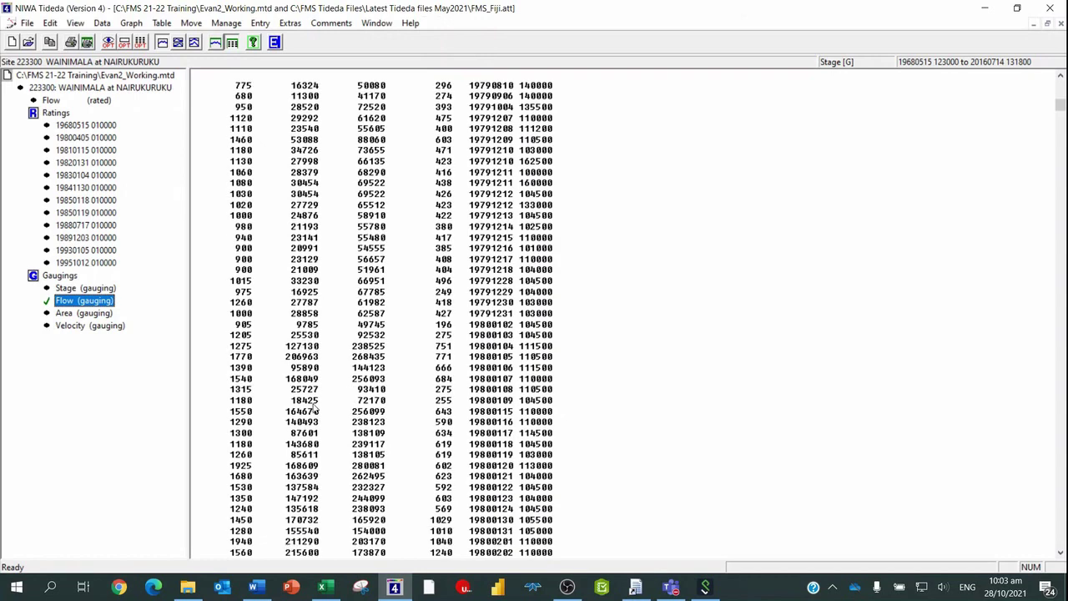
pyautogui.scroll(-13, 316, 406)
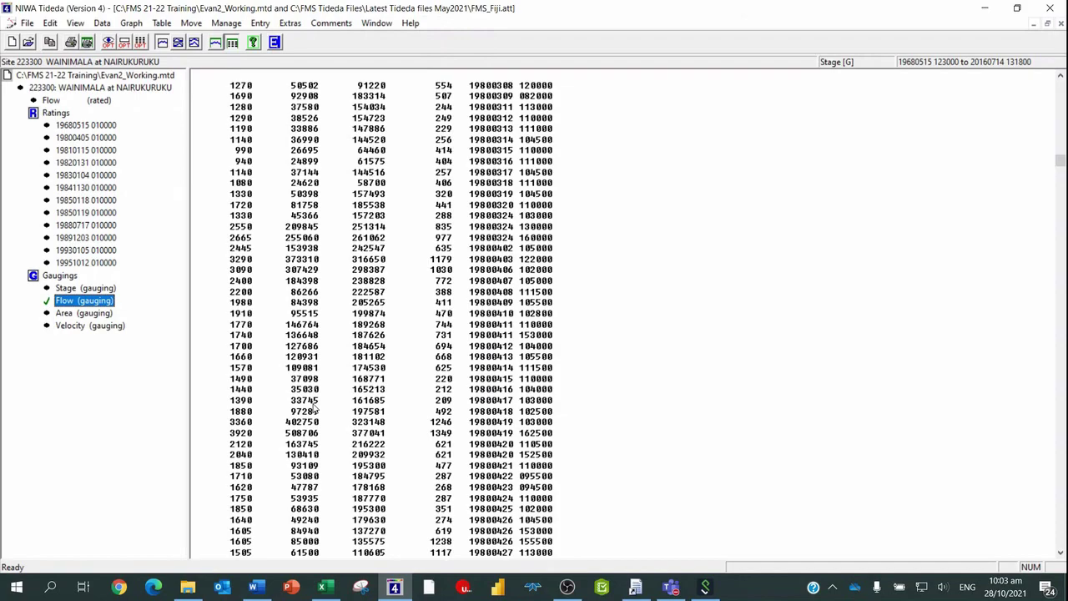
pyautogui.scroll(-20, 316, 406)
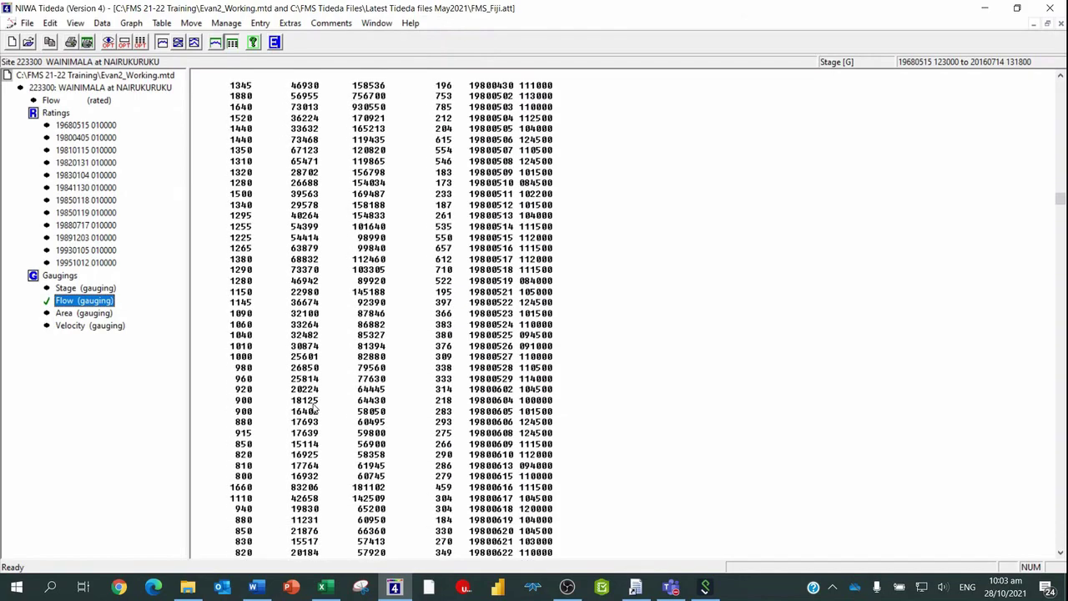
pyautogui.scroll(-6, 314, 407)
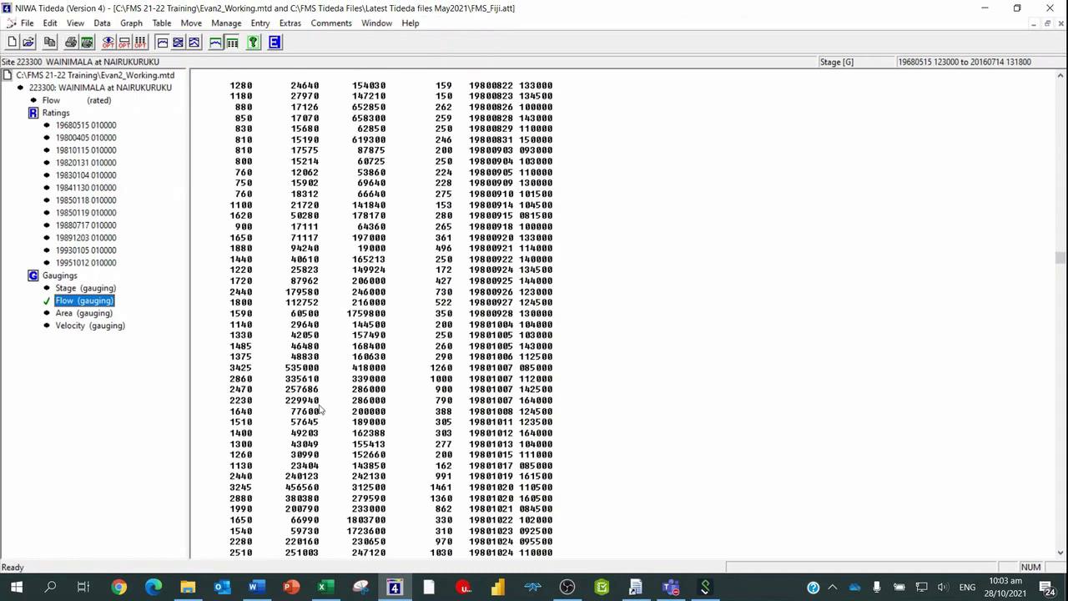
pyautogui.scroll(-5, 320, 407)
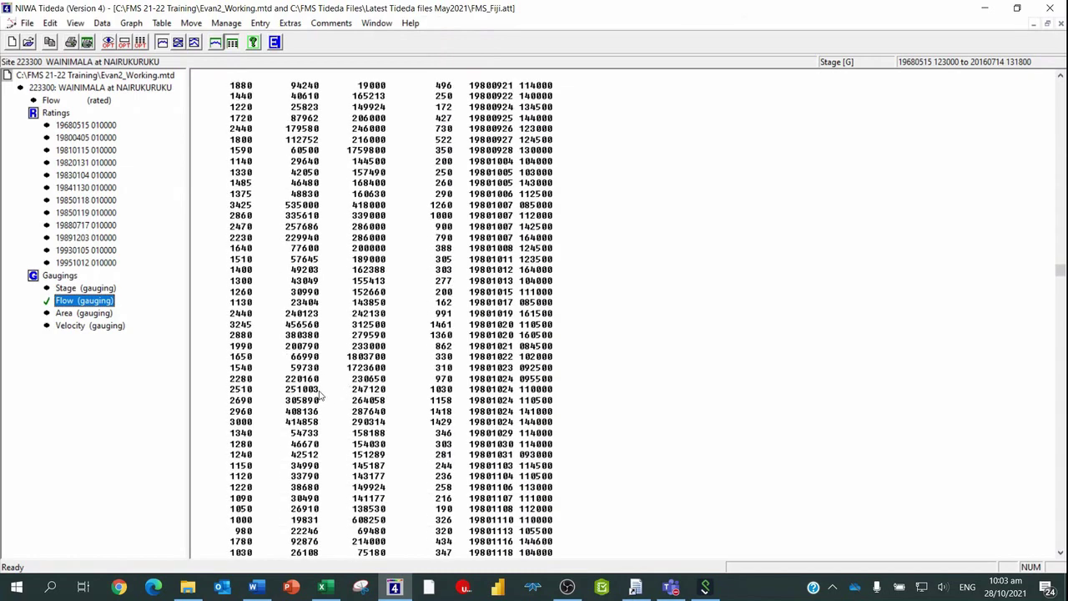
pyautogui.scroll(-10, 303, 415)
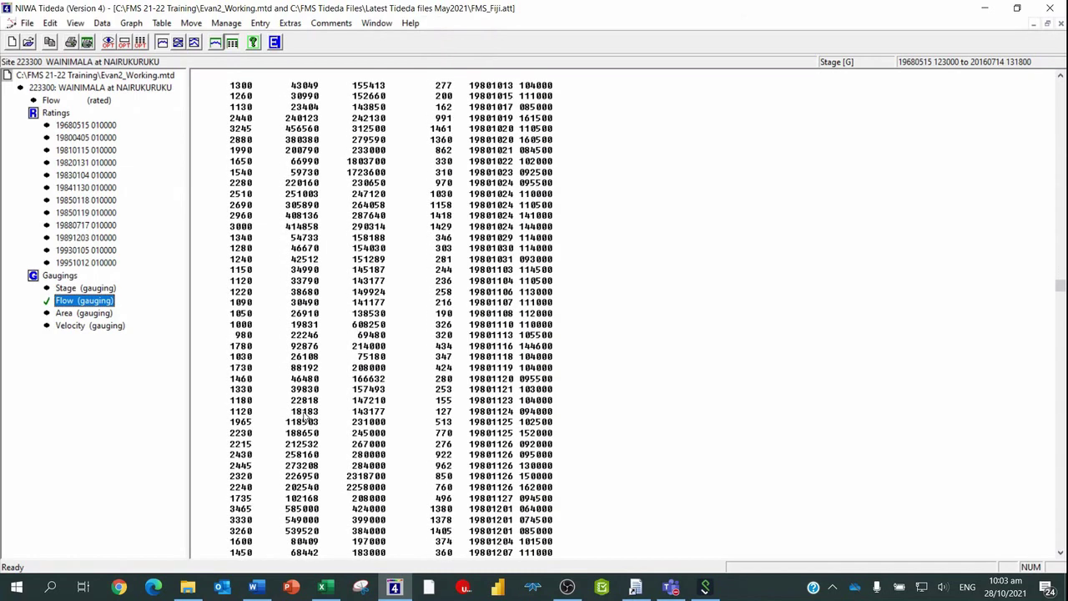
pyautogui.scroll(-20, 305, 415)
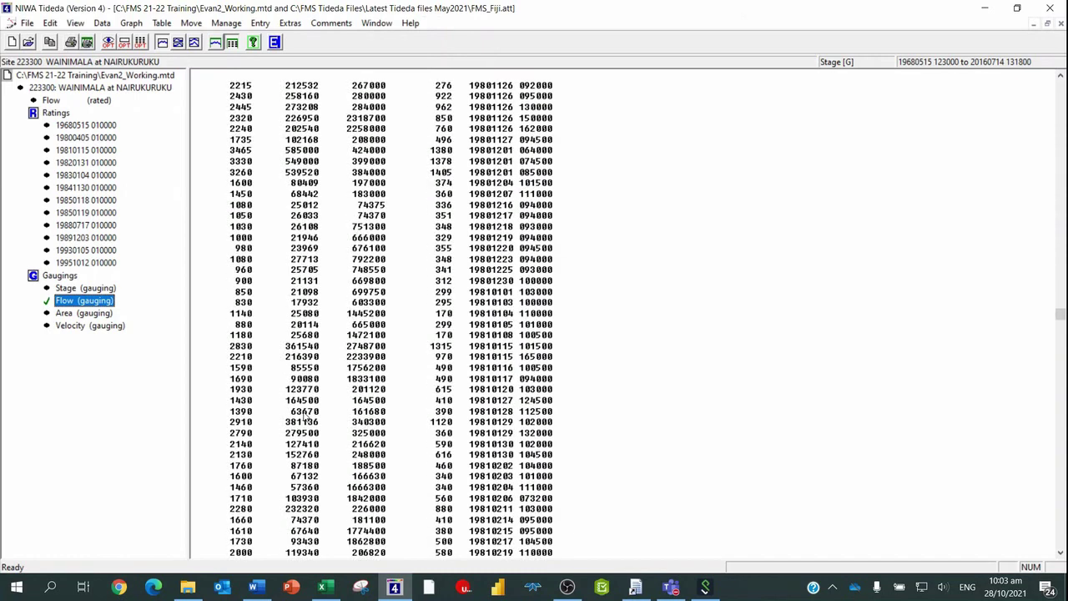
pyautogui.scroll(-7, 304, 415)
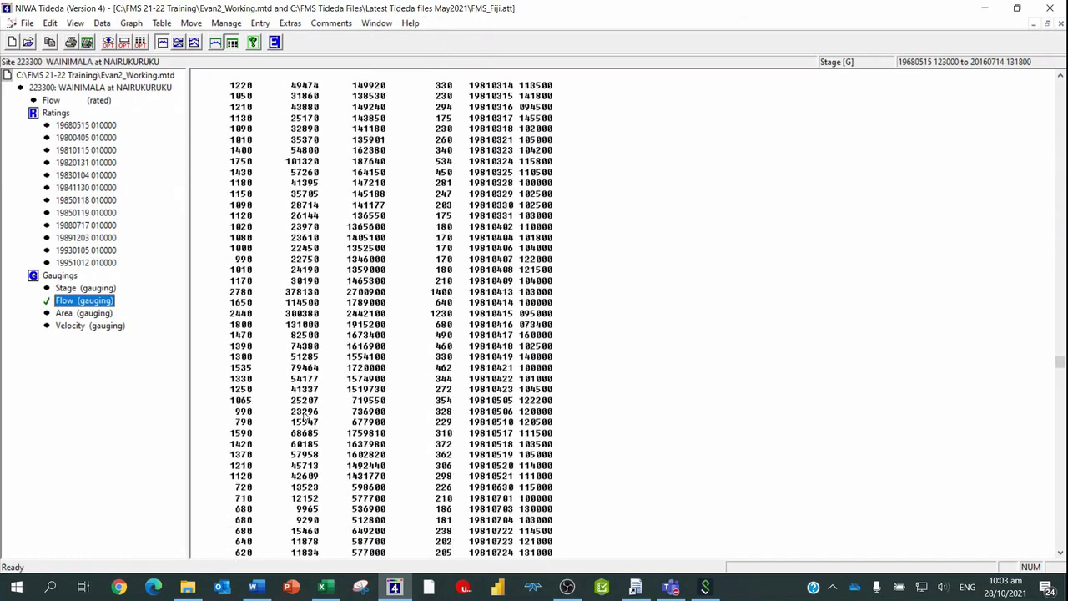
pyautogui.scroll(-10, 340, 415)
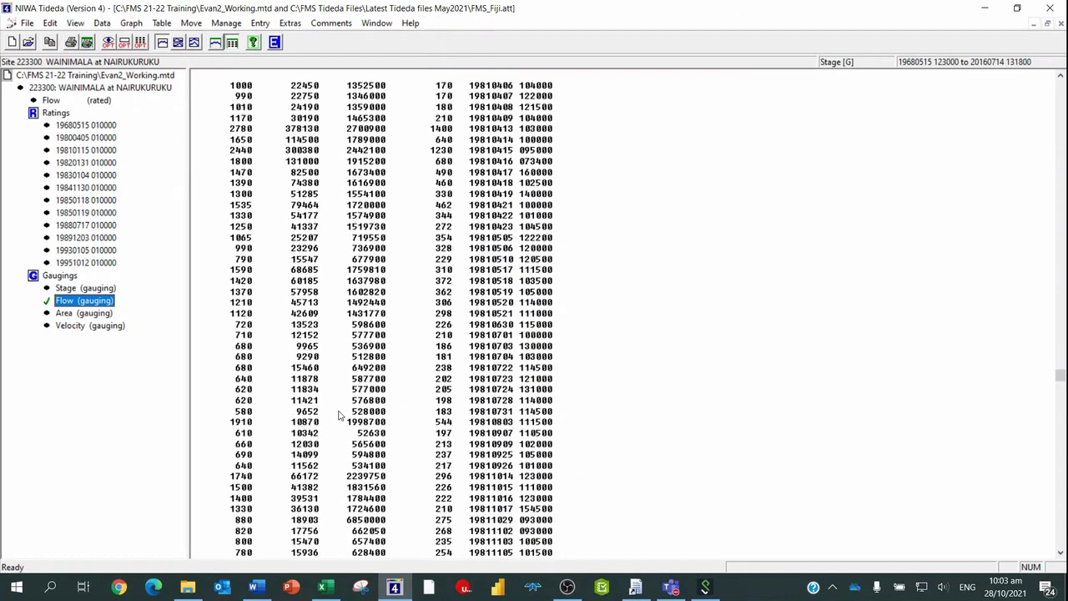
pyautogui.scroll(-3, 341, 415)
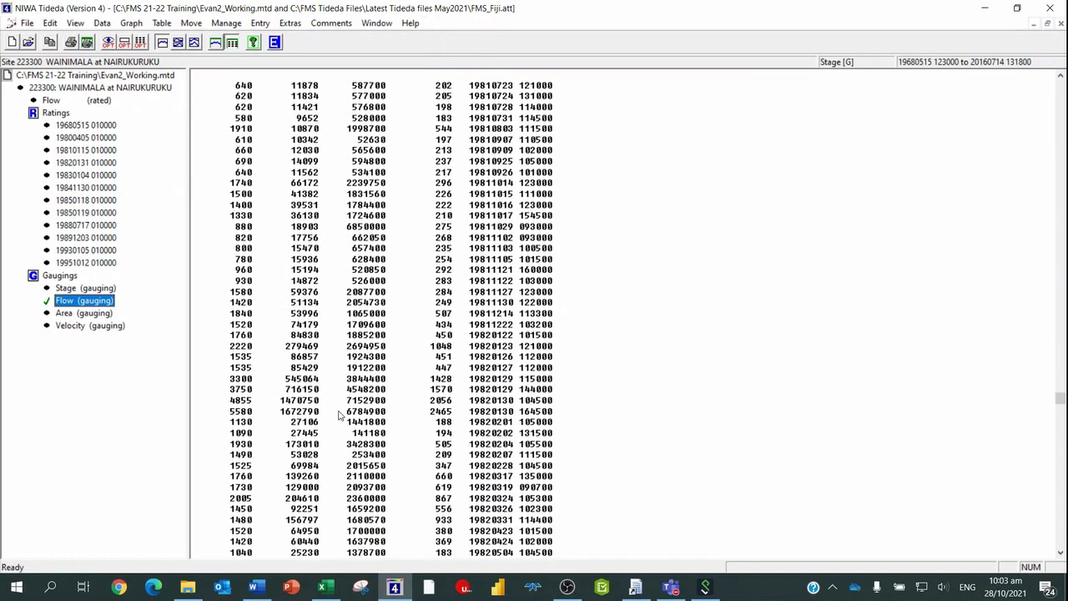
pyautogui.scroll(-1, 341, 414)
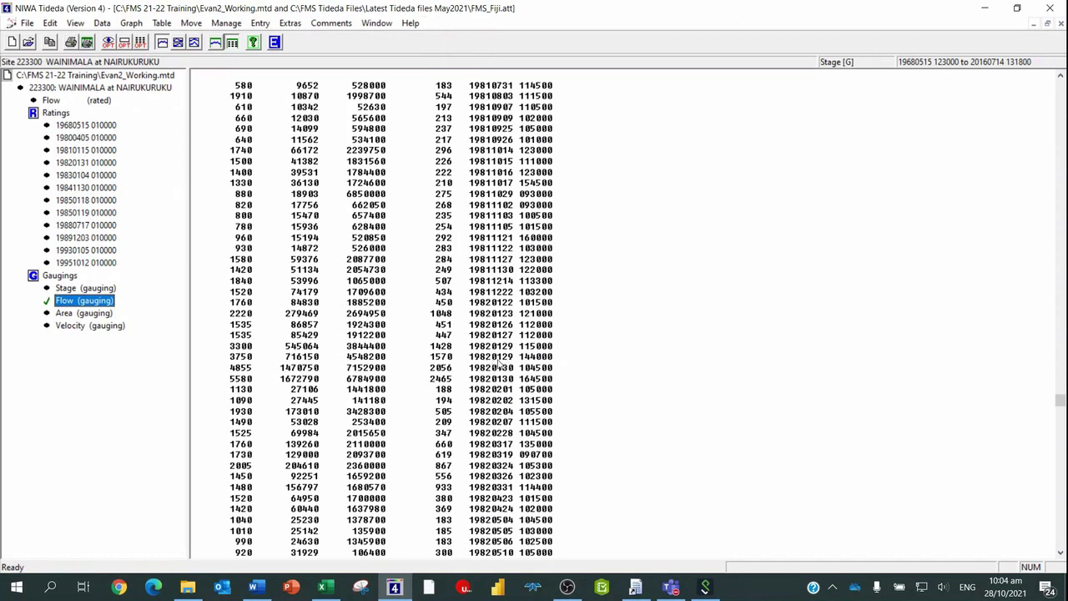
pyautogui.click(104, 24)
pyautogui.click(122, 55)
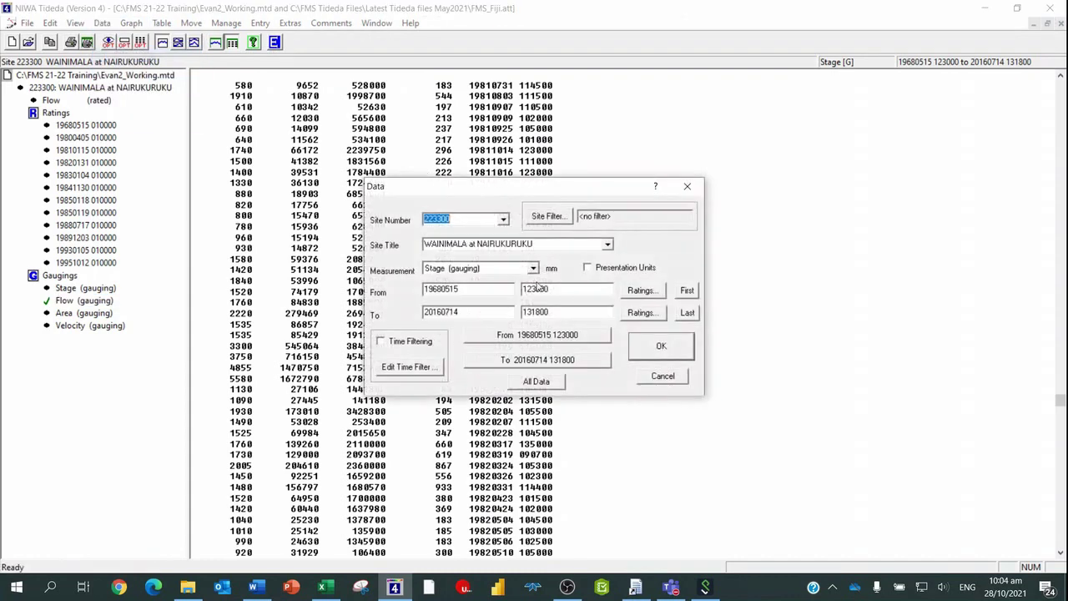
pyautogui.click(635, 296)
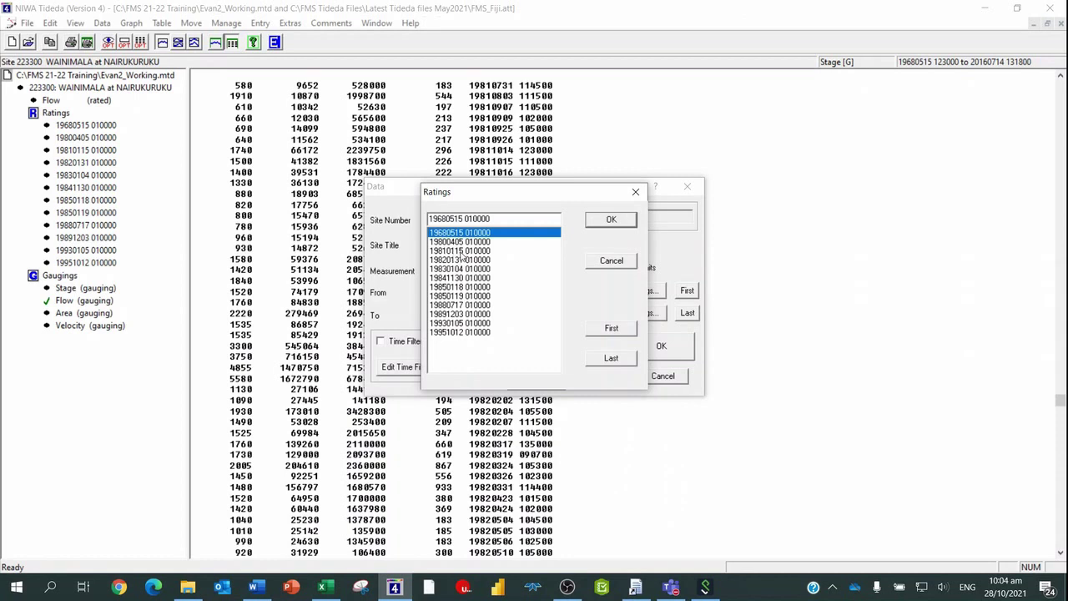
pyautogui.click(449, 251)
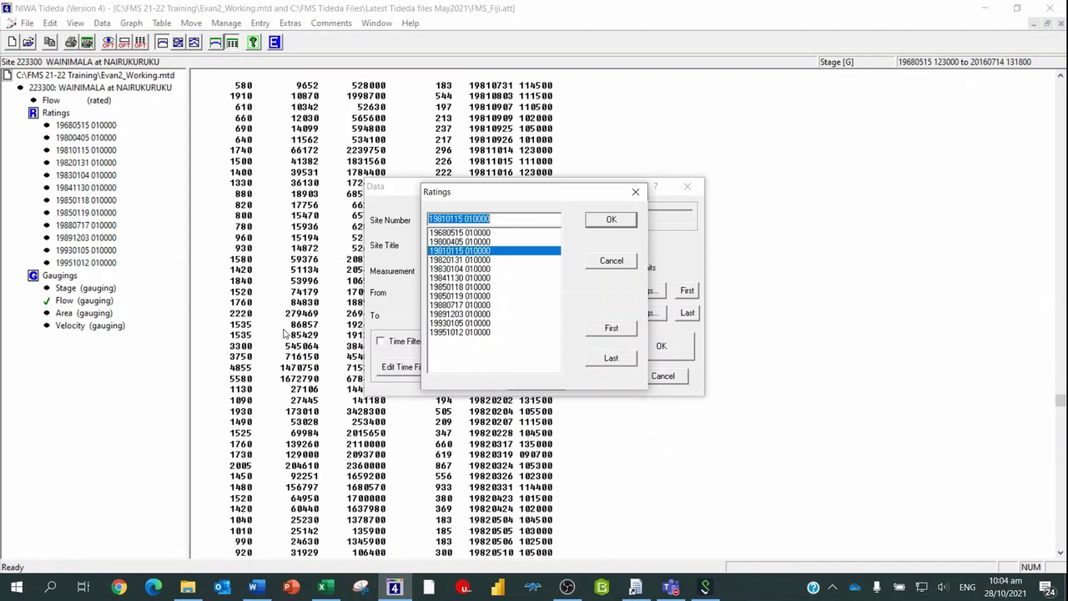
pyautogui.click(604, 220)
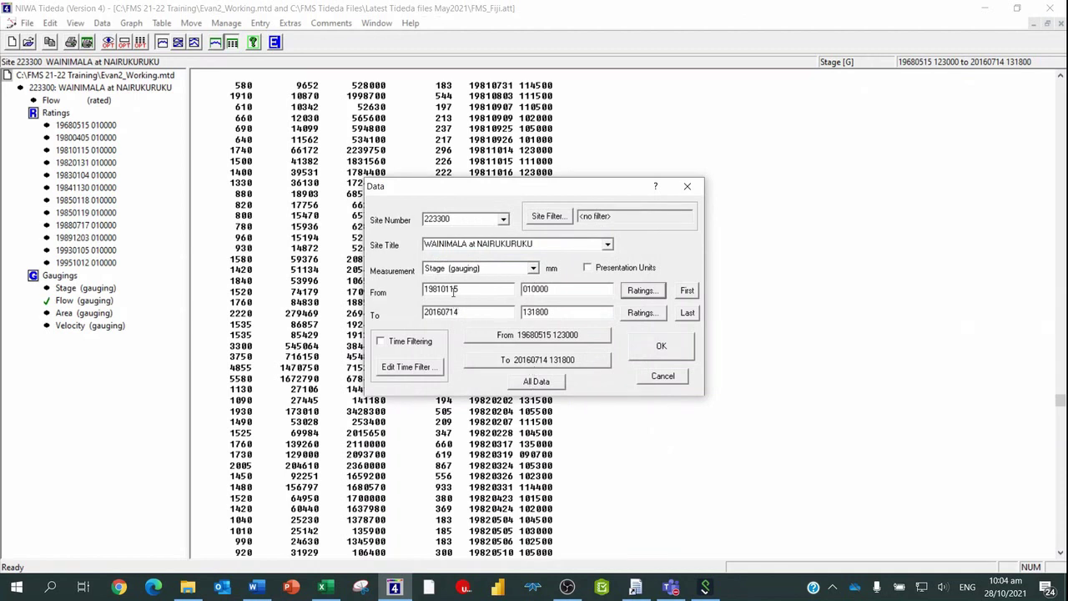
pyautogui.click(534, 360)
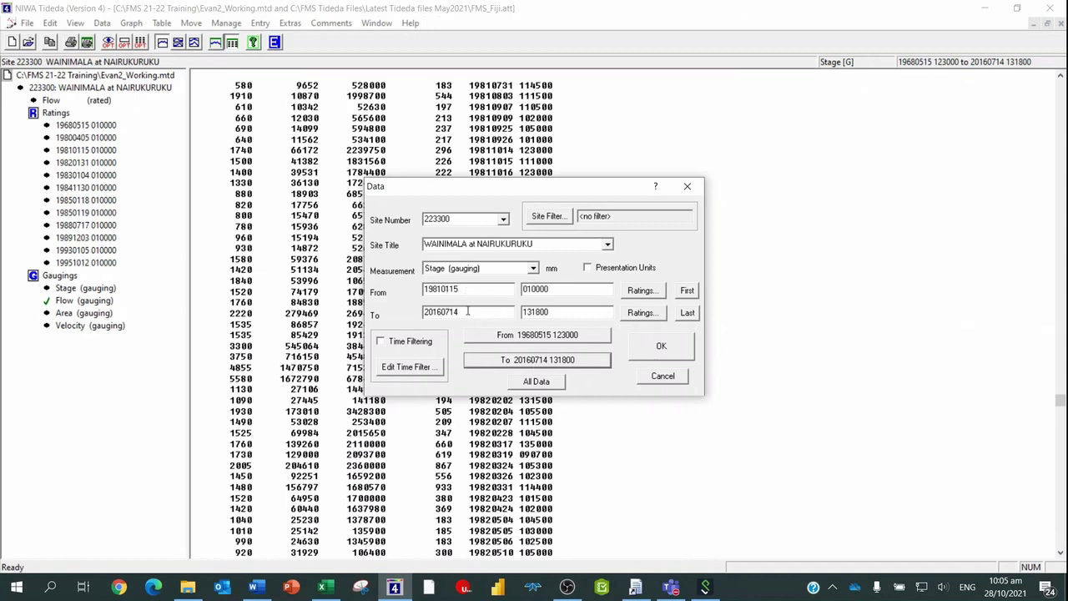
pyautogui.click(662, 346)
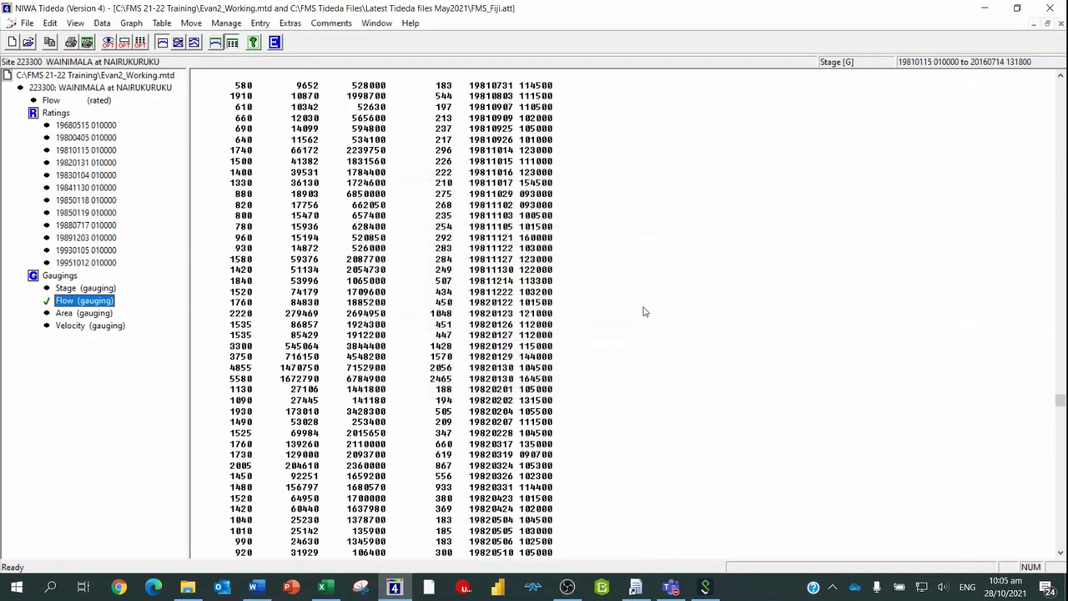
# Graph the site's rating curves with gaugings plotted and 8% error bars
pyautogui.click(131, 23)
pyautogui.click(147, 57)
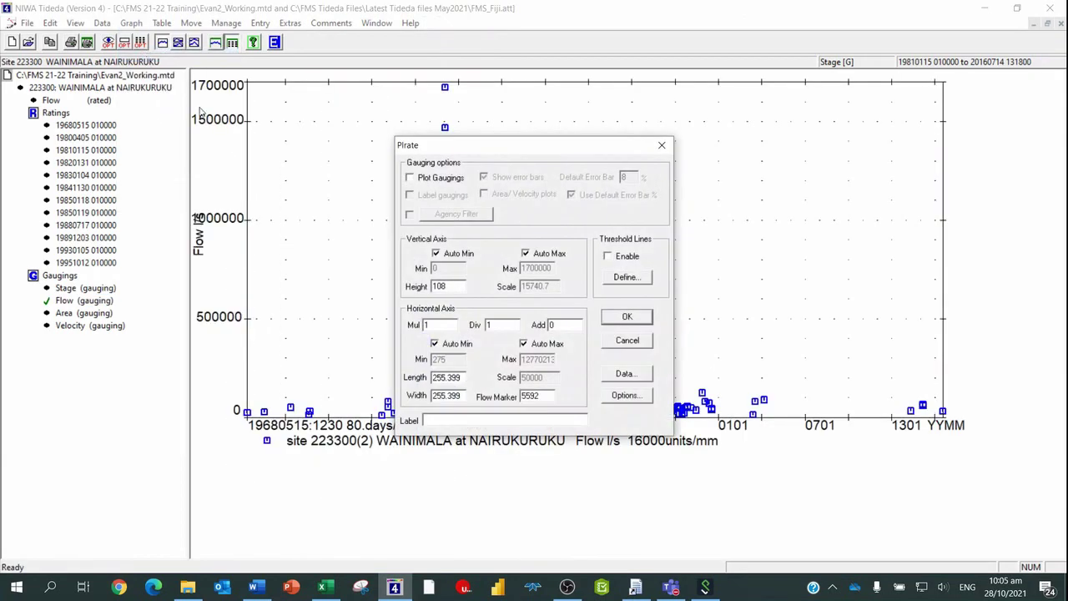
pyautogui.click(409, 177)
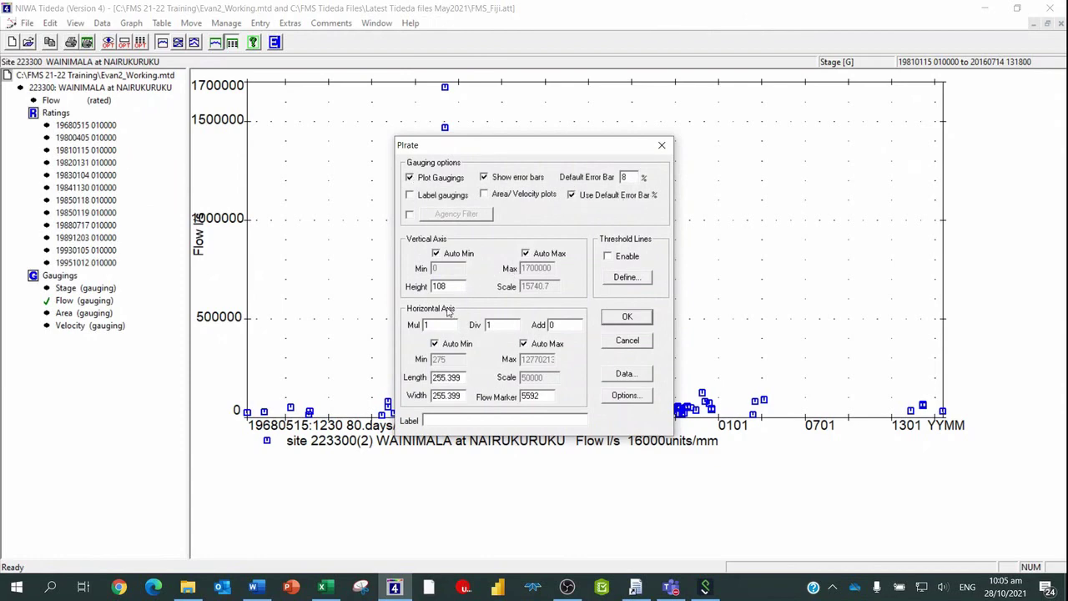
pyautogui.click(630, 319)
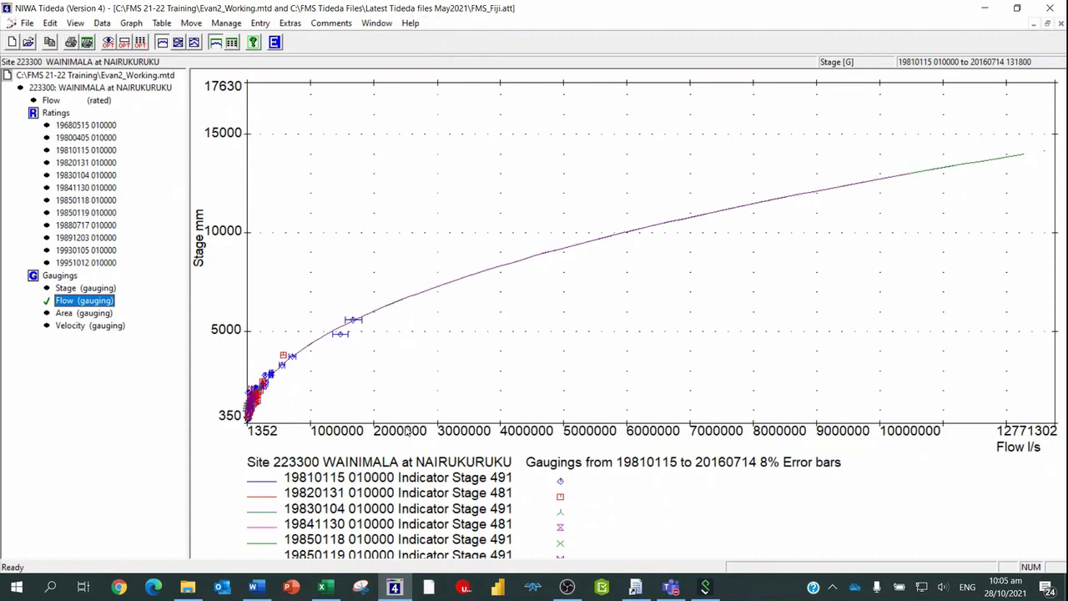
# Replot the ratings graph with the vertical axis maximum at 7000 and the horizontal axis maximum at 2500000
pyautogui.click(134, 24)
pyautogui.click(150, 55)
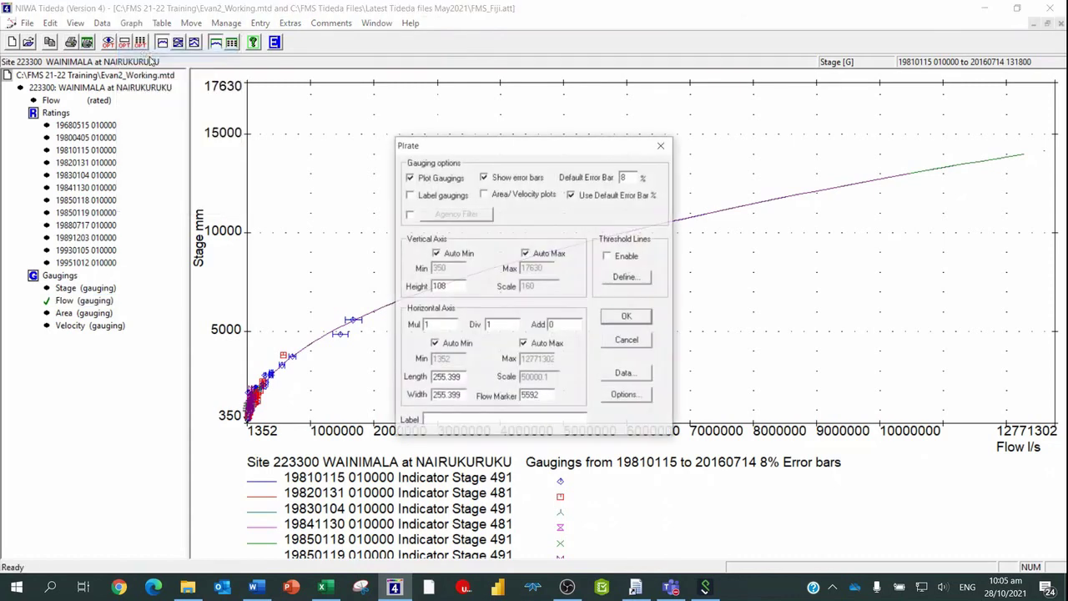
pyautogui.click(526, 254)
pyautogui.moveTo(543, 268); pyautogui.dragTo(517, 268)
pyautogui.write('7000')
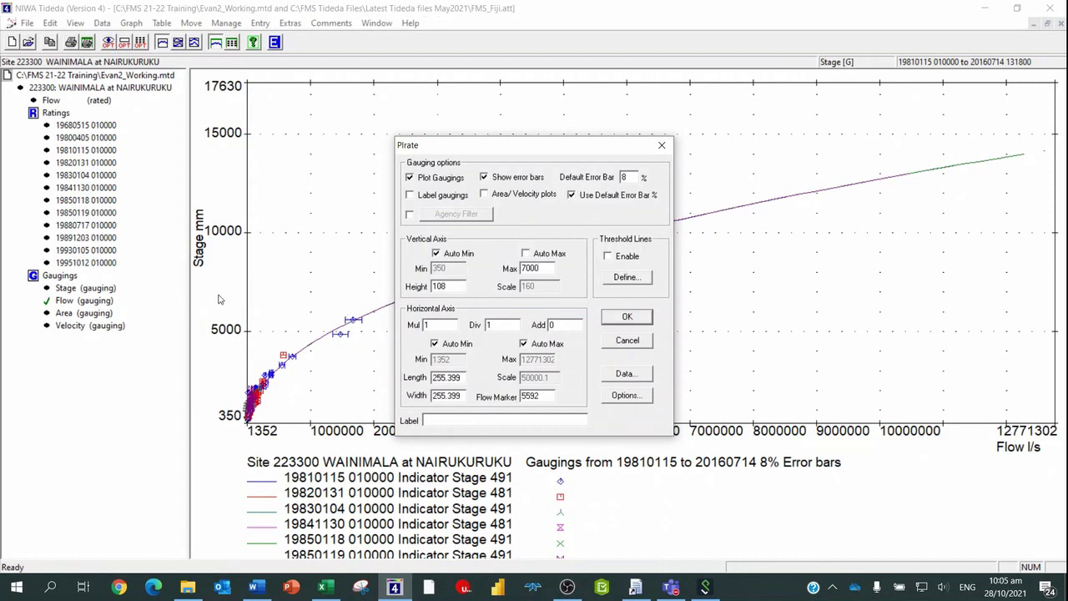
pyautogui.click(524, 344)
pyautogui.moveTo(549, 359); pyautogui.dragTo(505, 359)
pyautogui.write('2')
pyautogui.write('2')
pyautogui.write('500000')
pyautogui.click(637, 318)
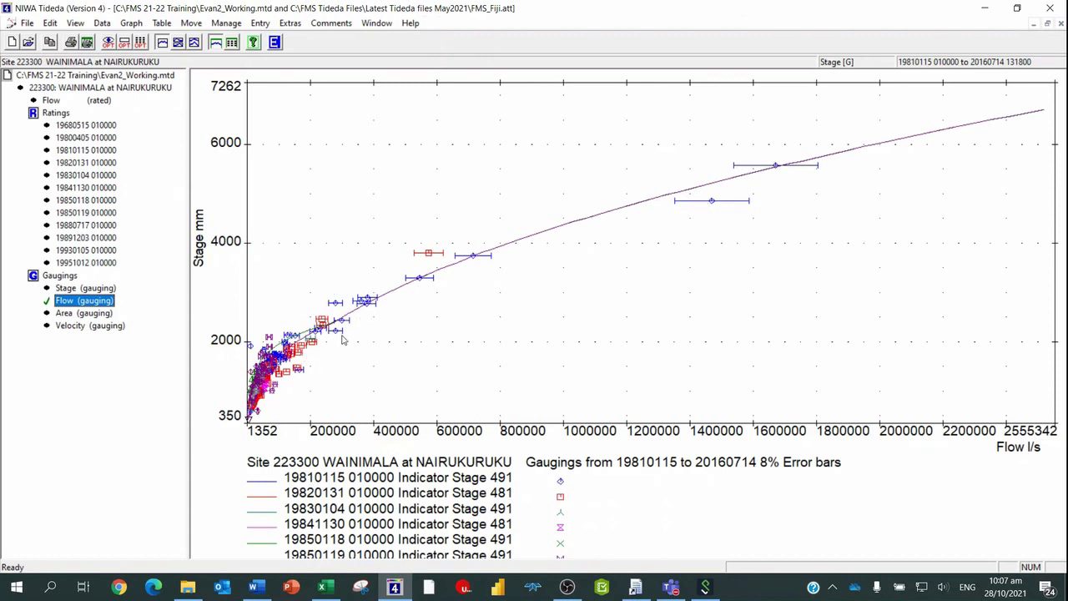
pyautogui.click(129, 24)
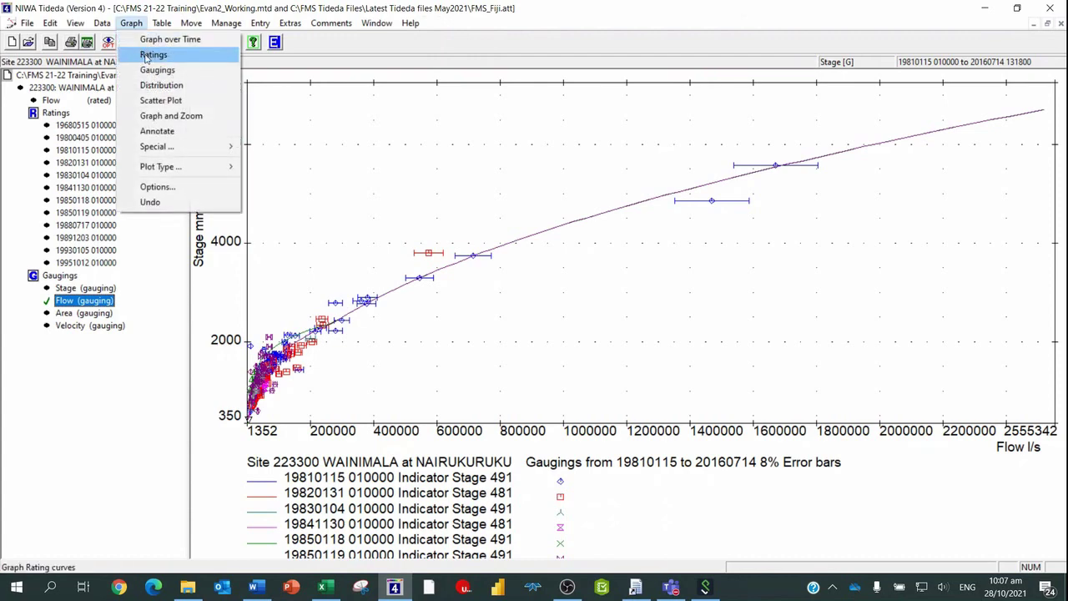
pyautogui.click(146, 55)
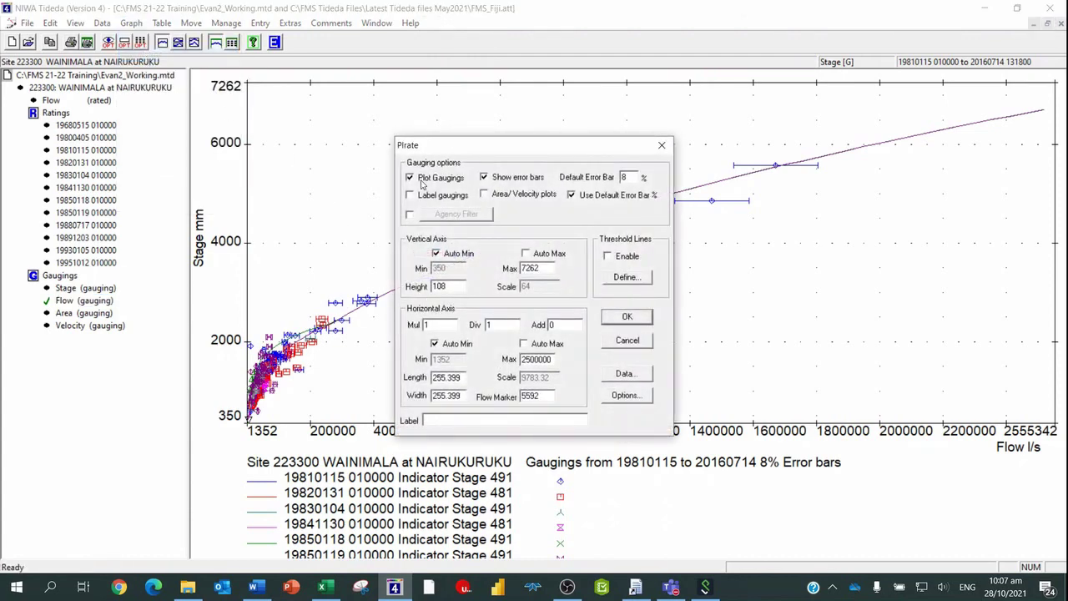
pyautogui.click(410, 179)
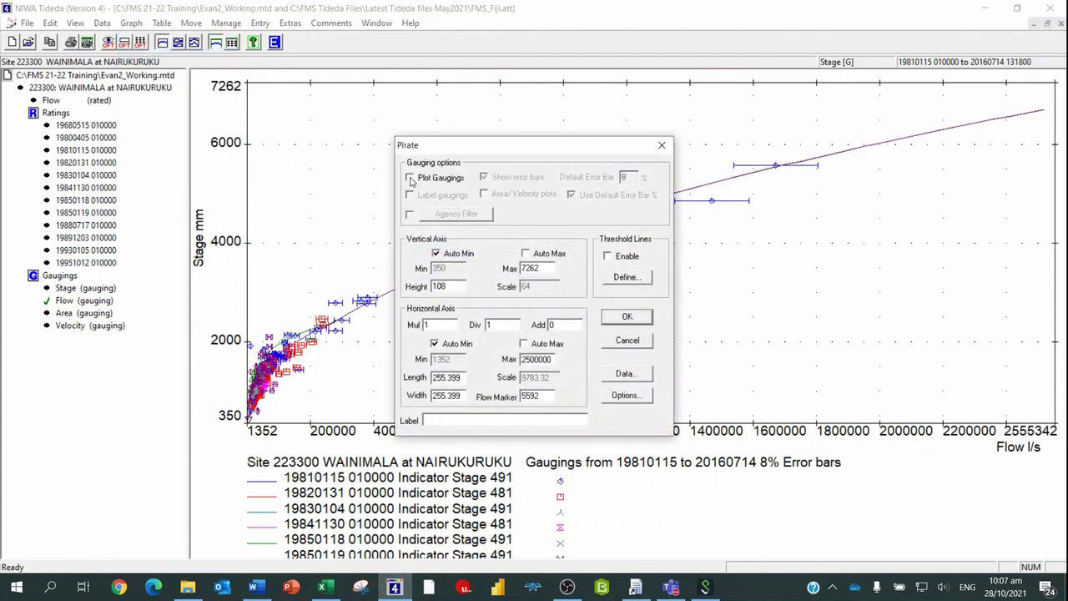
pyautogui.click(624, 375)
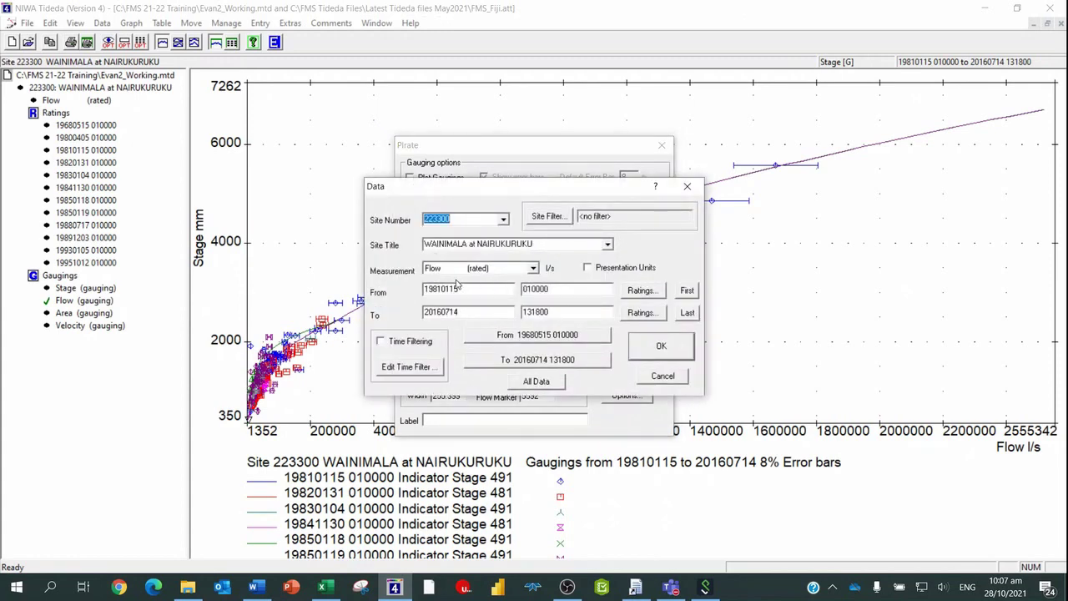
pyautogui.click(641, 312)
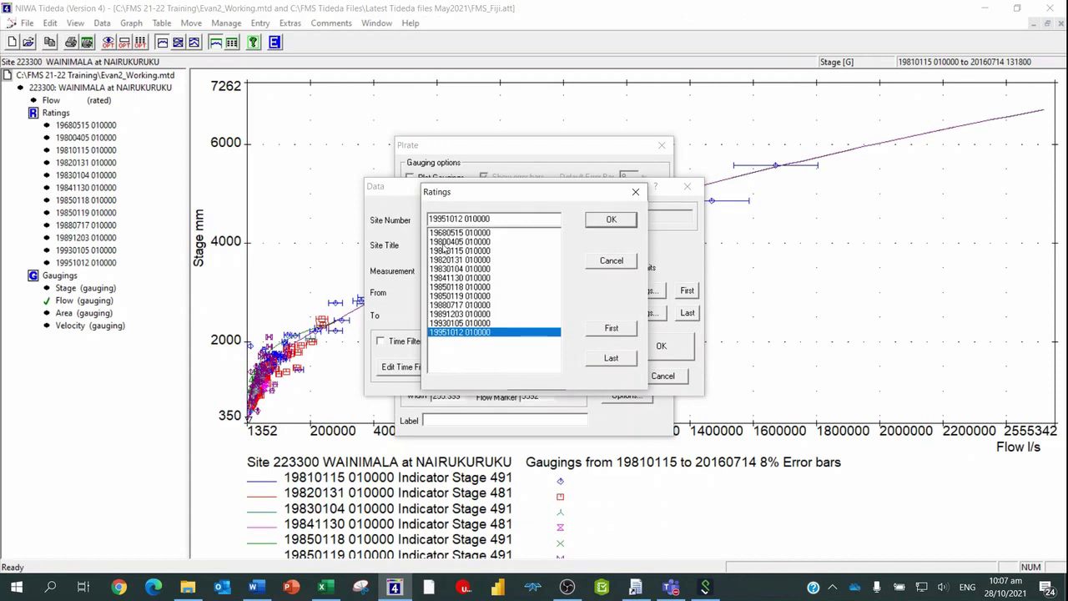
pyautogui.click(447, 250)
pyautogui.click(611, 218)
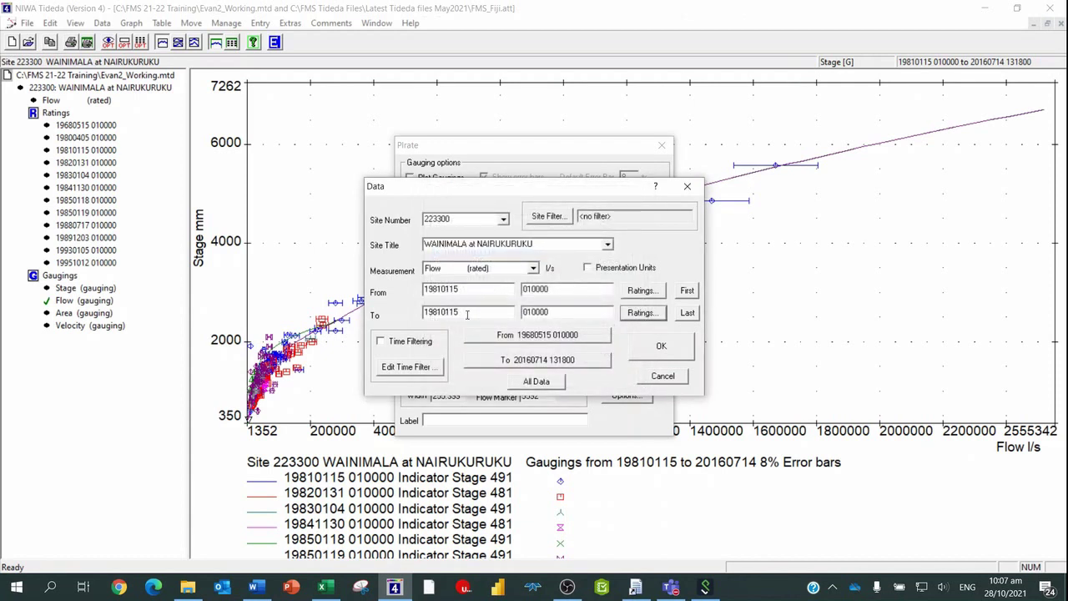
pyautogui.click(661, 346)
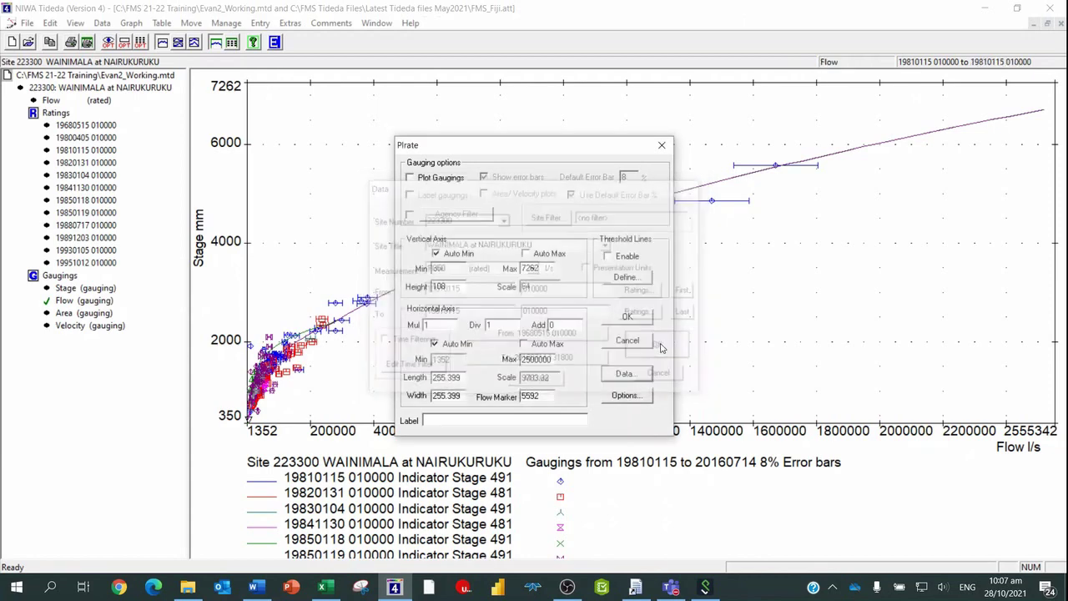
pyautogui.click(642, 321)
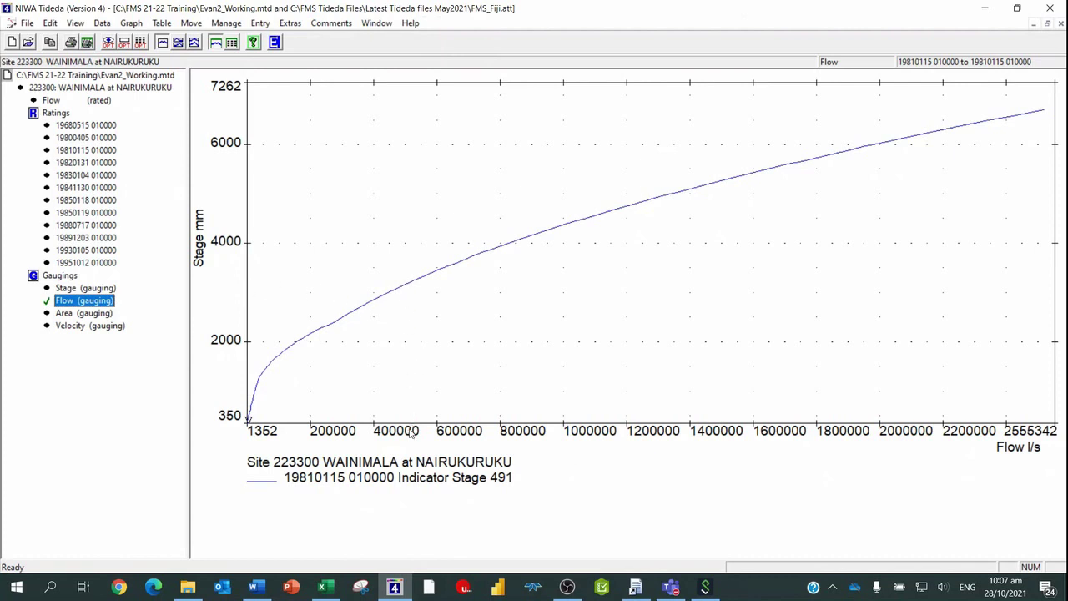
# Replot the 19810115 rating curve with the vertical axis maximum set to 3000
pyautogui.click(131, 22)
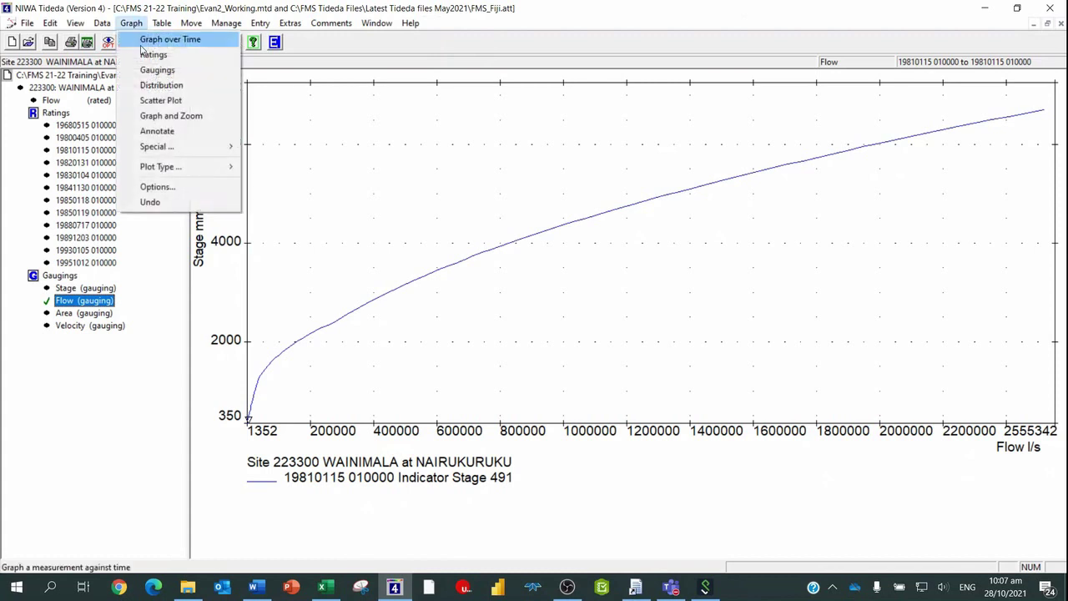
pyautogui.click(153, 184)
pyautogui.moveTo(545, 267); pyautogui.dragTo(509, 267)
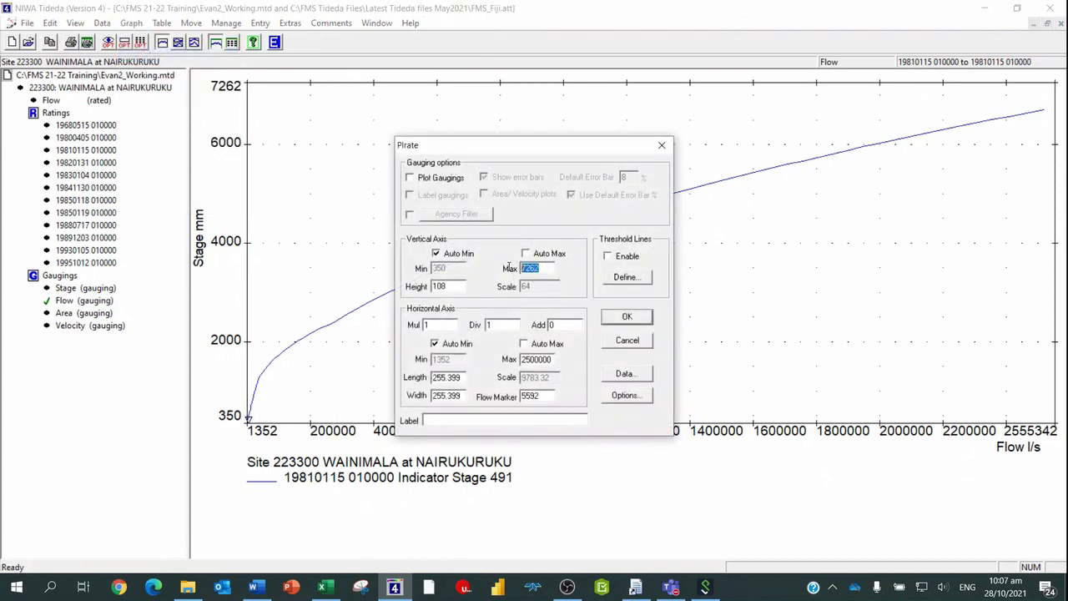
pyautogui.write('3000')
pyautogui.click(631, 321)
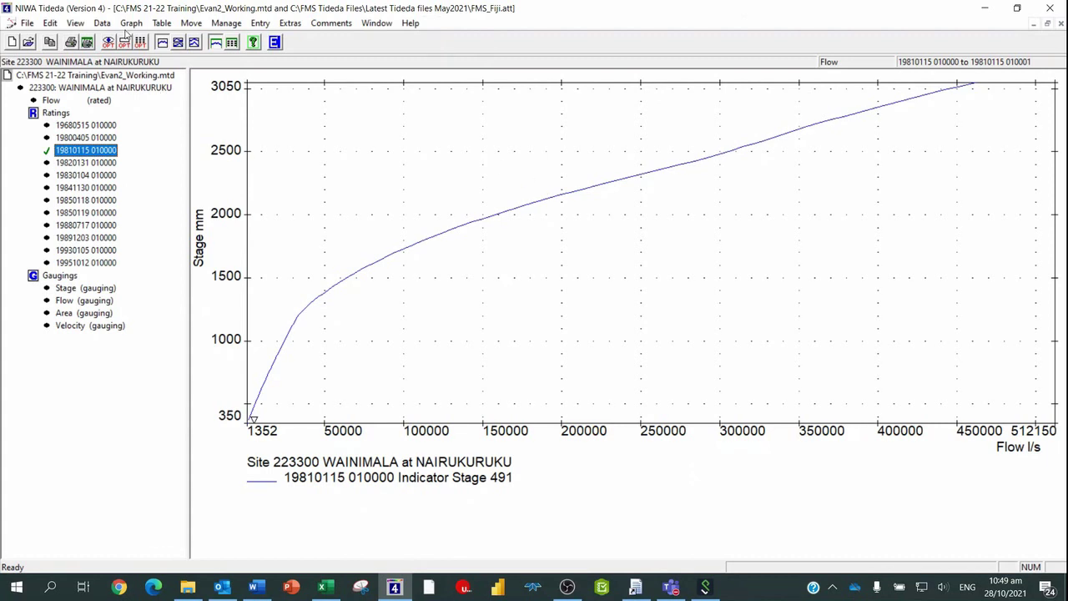
pyautogui.click(131, 24)
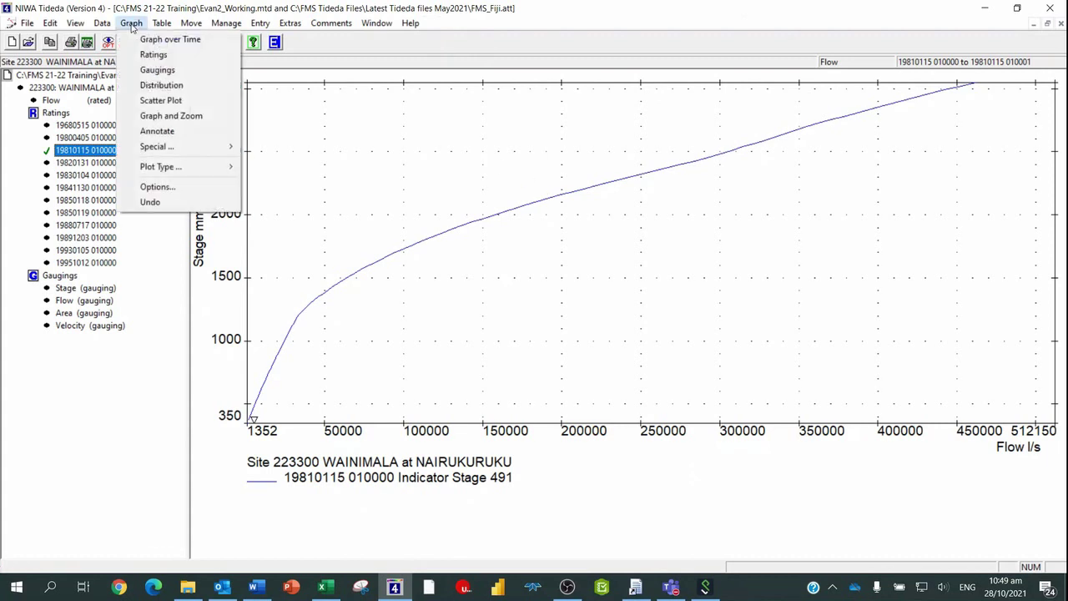
pyautogui.click(153, 55)
pyautogui.click(410, 177)
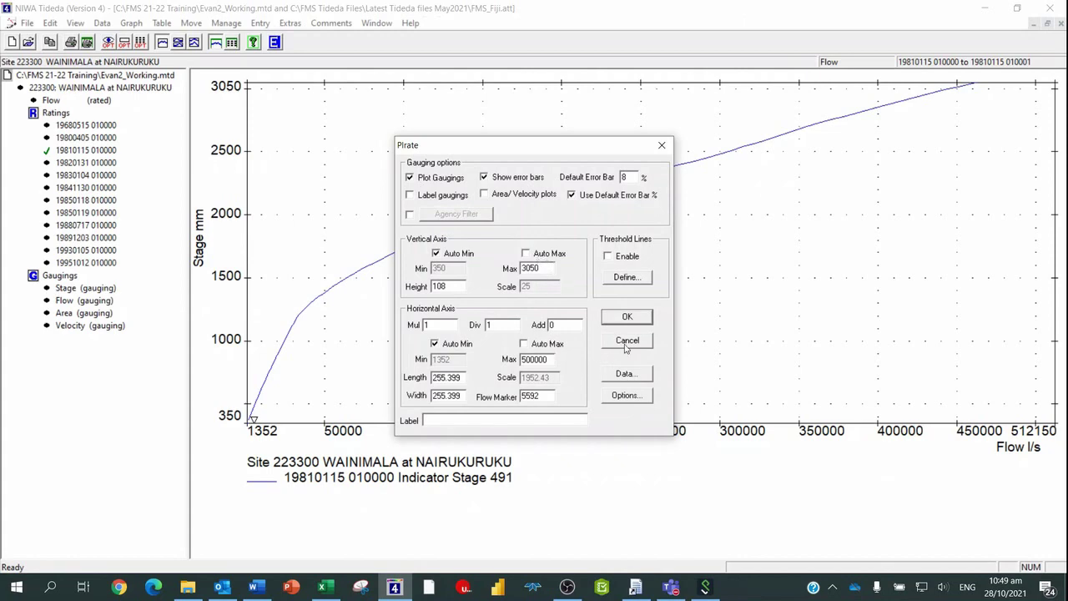
pyautogui.click(624, 375)
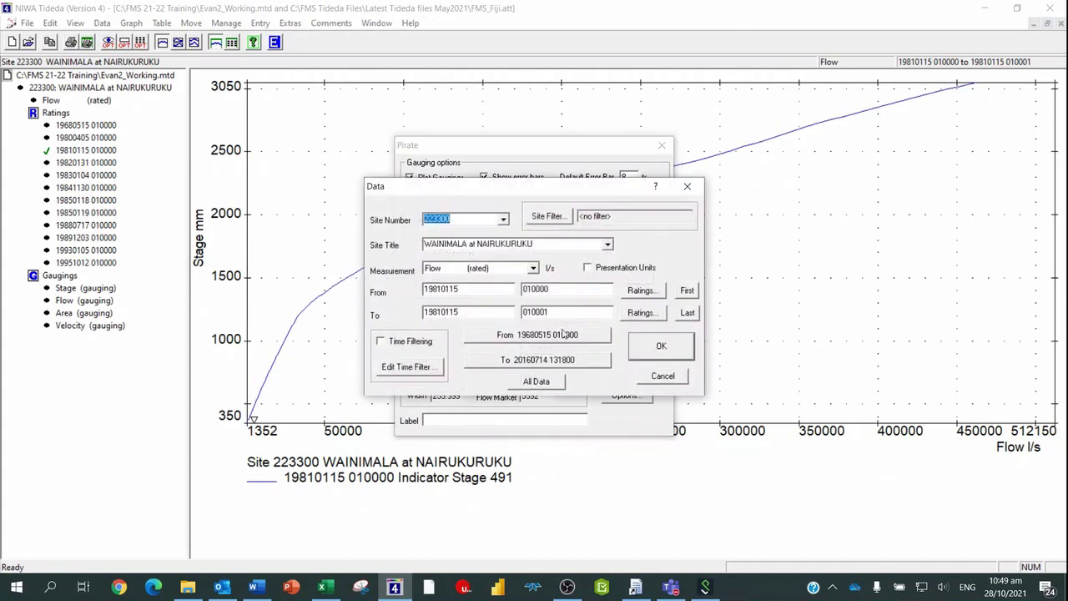
pyautogui.click(533, 269)
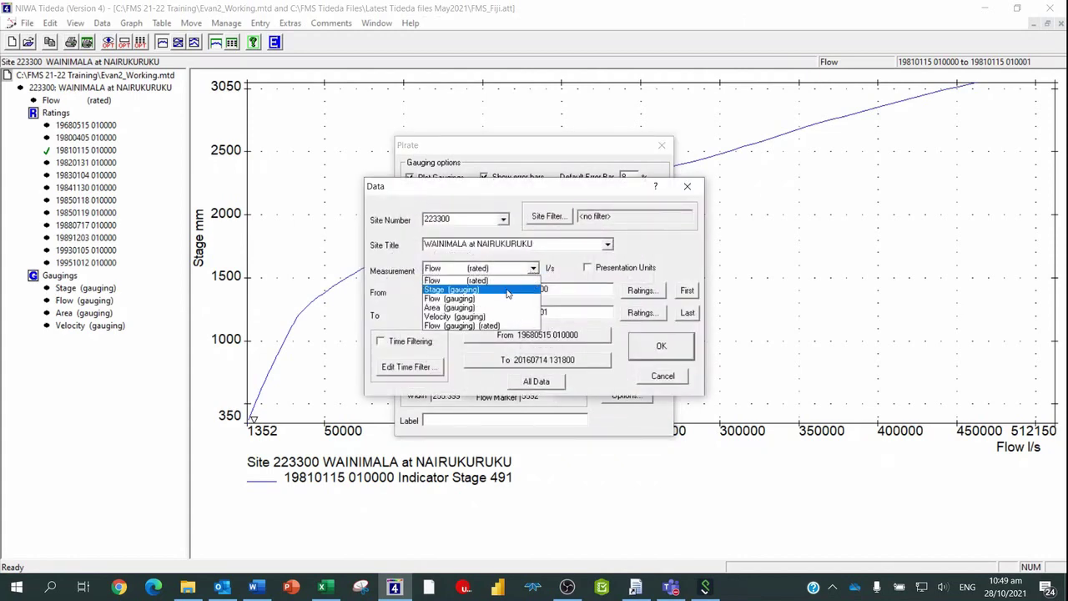
pyautogui.click(505, 291)
pyautogui.click(536, 367)
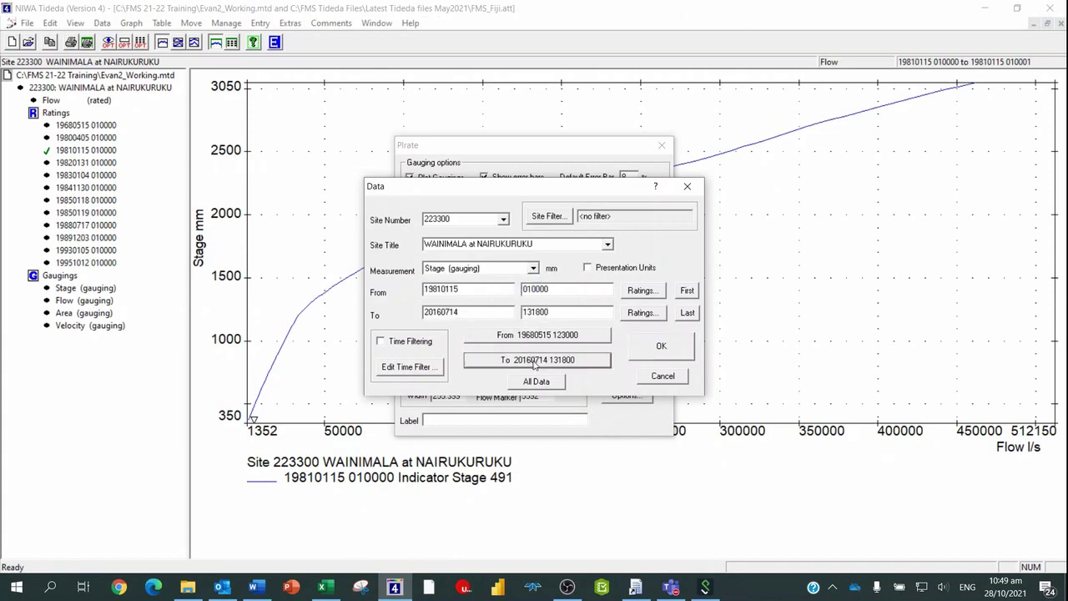
pyautogui.click(660, 345)
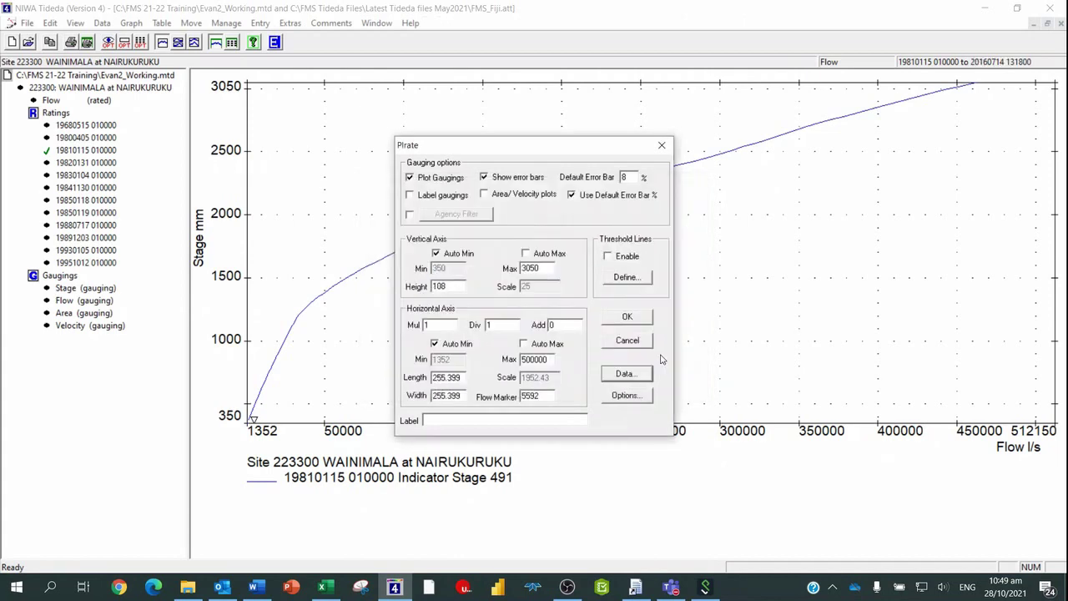
pyautogui.click(628, 319)
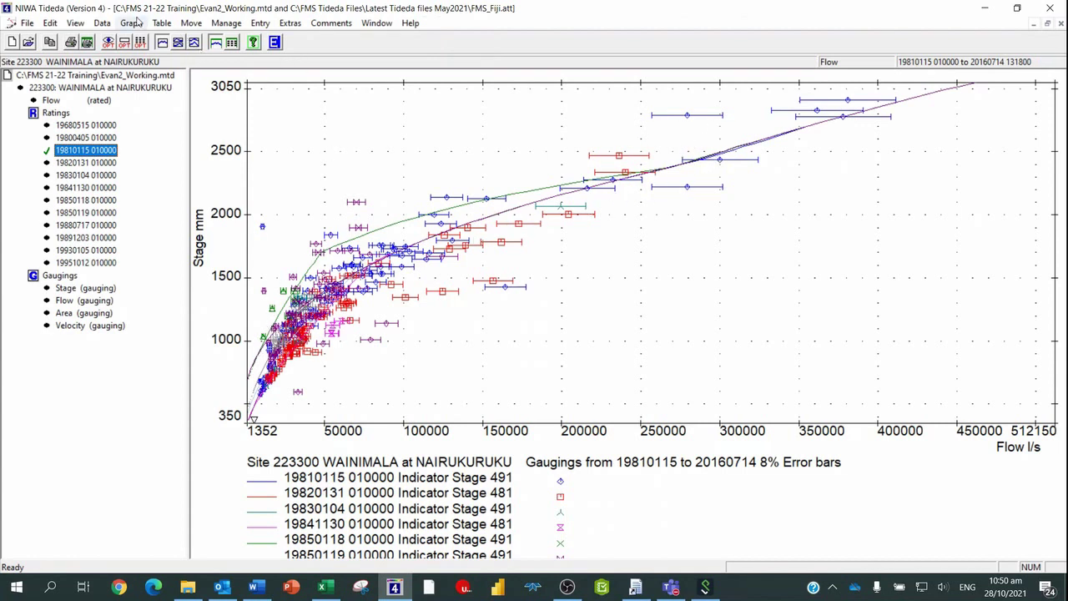
# Replot the same range of rating curves with the gaugings hidden
pyautogui.click(131, 22)
pyautogui.click(153, 54)
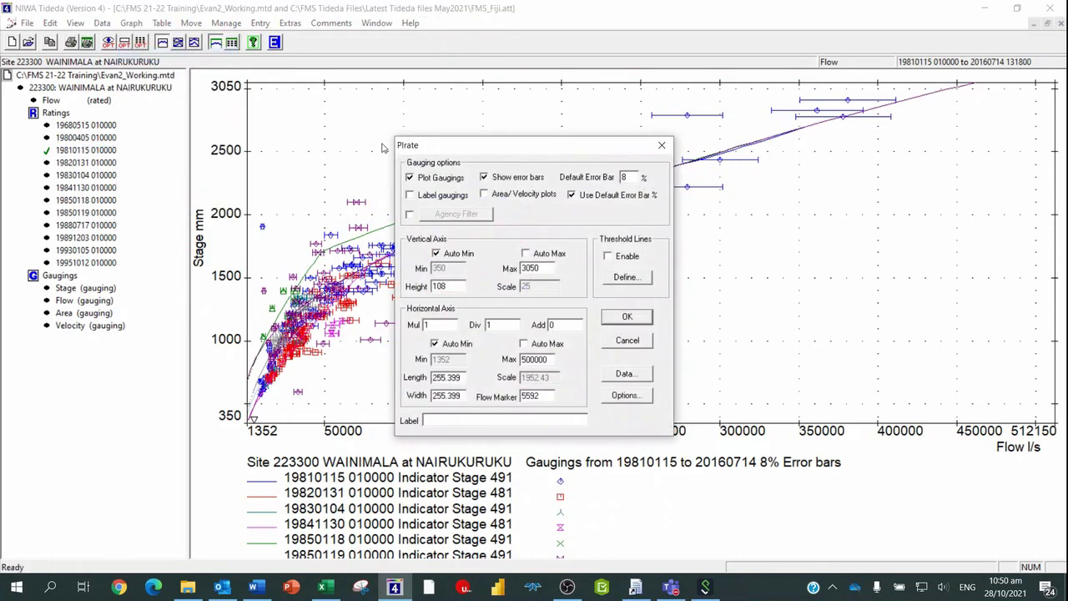
pyautogui.click(410, 178)
pyautogui.click(619, 322)
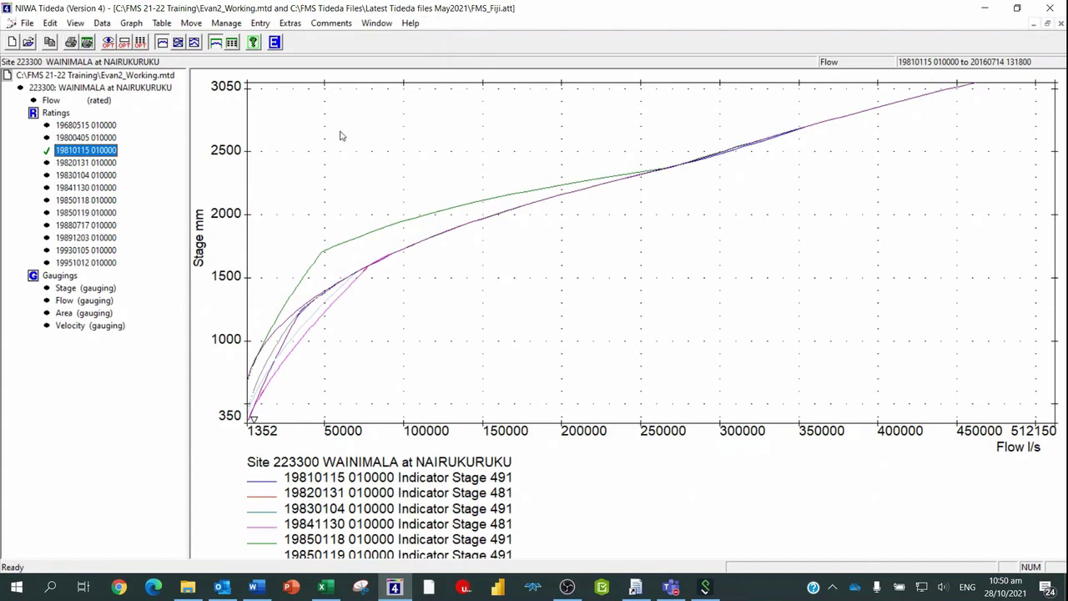
pyautogui.click(131, 23)
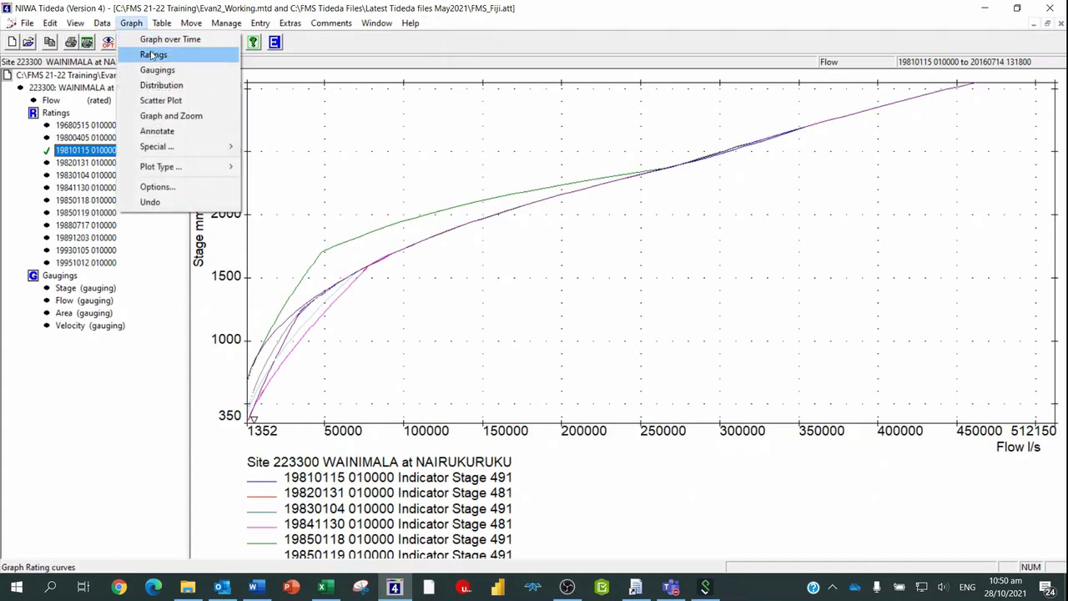
pyautogui.click(153, 54)
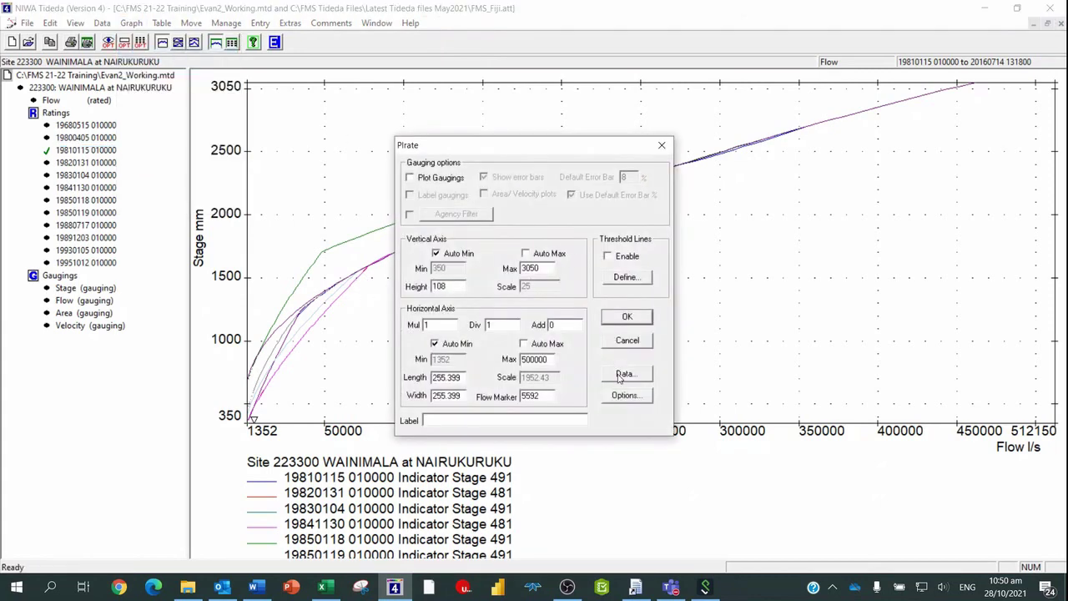
pyautogui.click(620, 372)
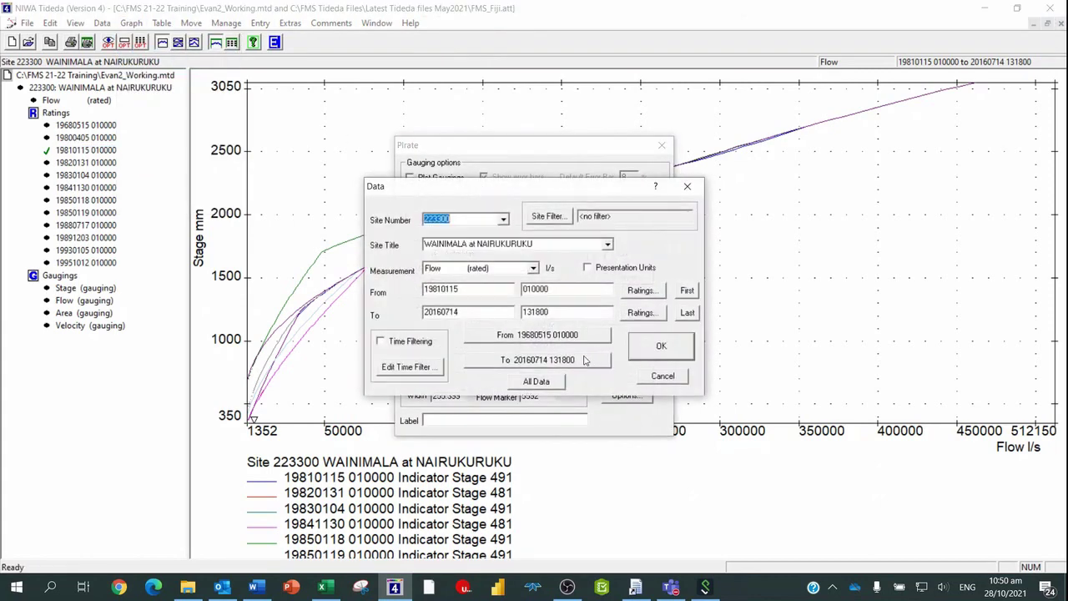
pyautogui.click(641, 314)
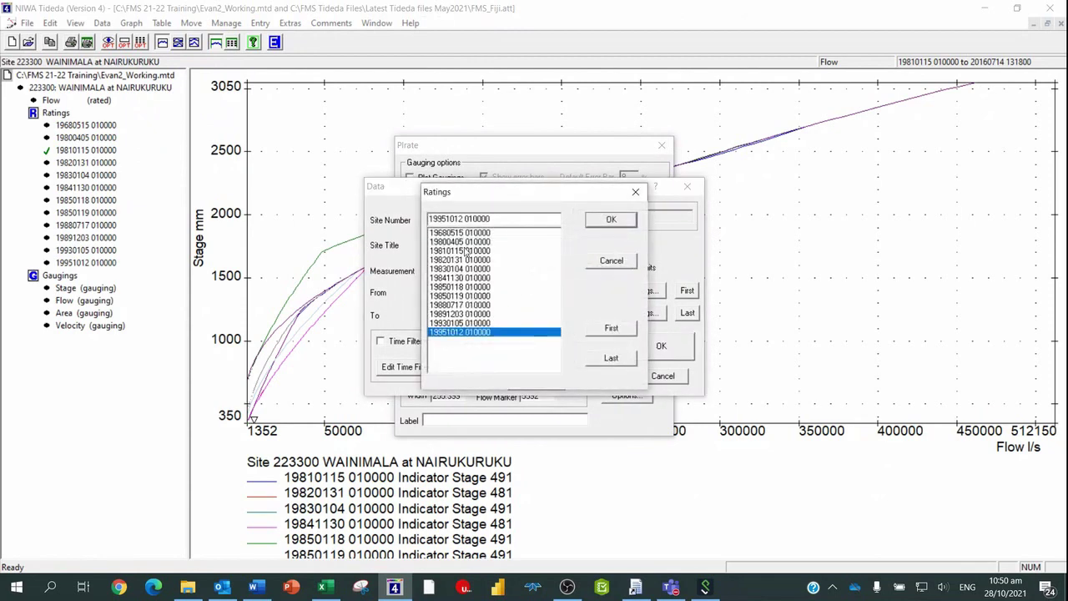
pyautogui.click(462, 250)
pyautogui.click(624, 221)
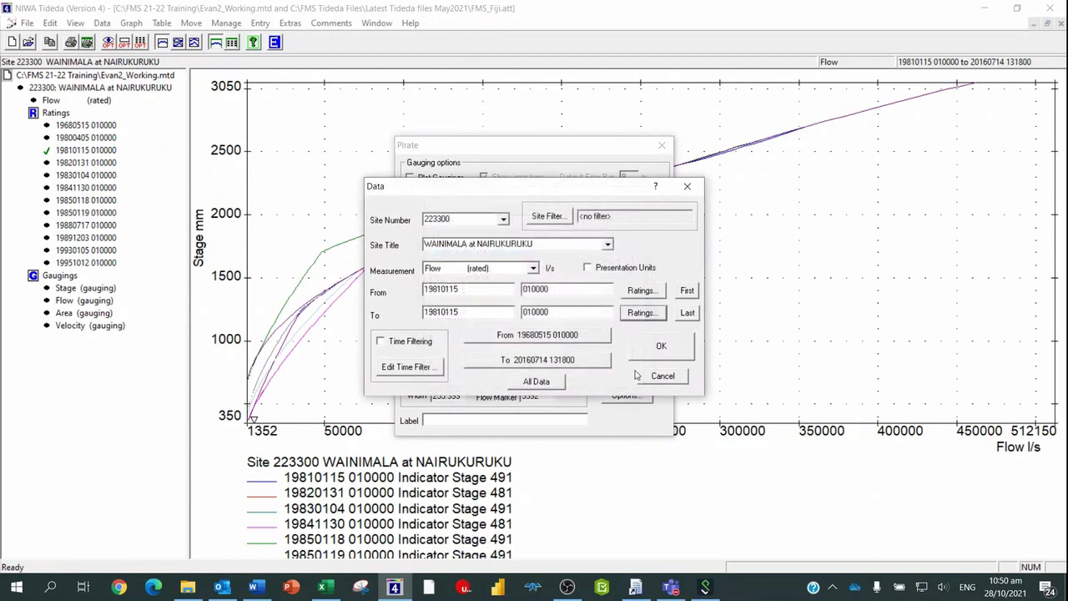
pyautogui.click(659, 346)
pyautogui.click(625, 319)
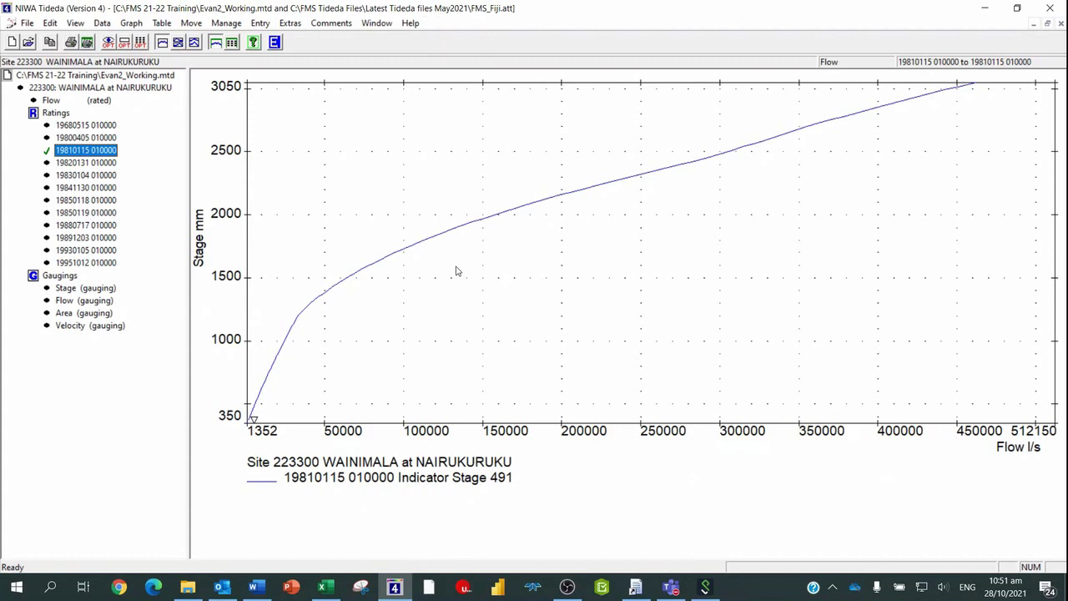
# List the 19810115 rating's stage and flow values to the screen
pyautogui.click(157, 25)
pyautogui.click(176, 55)
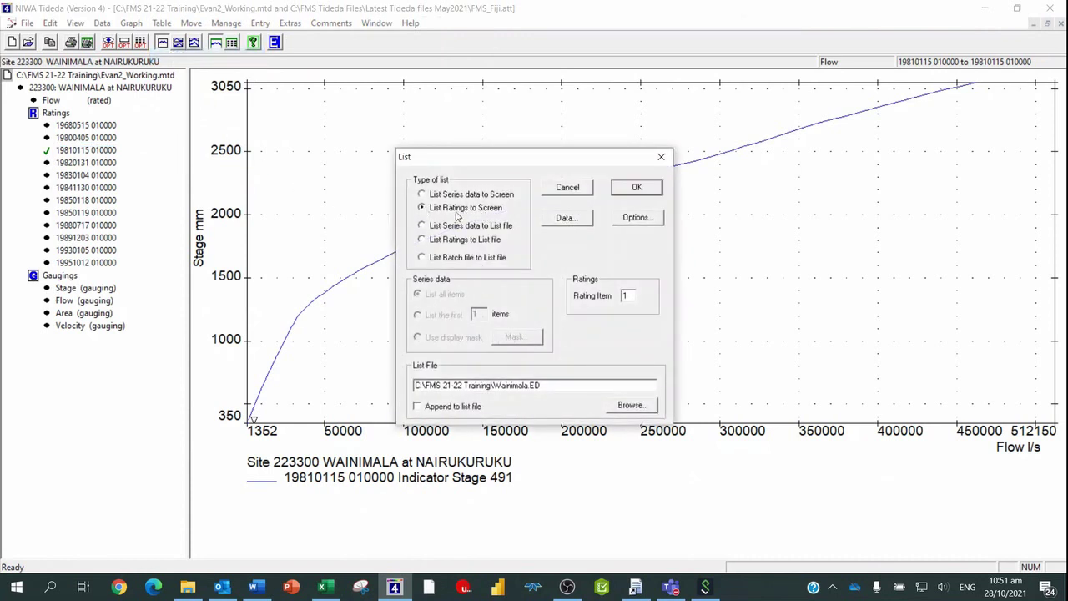
pyautogui.click(634, 189)
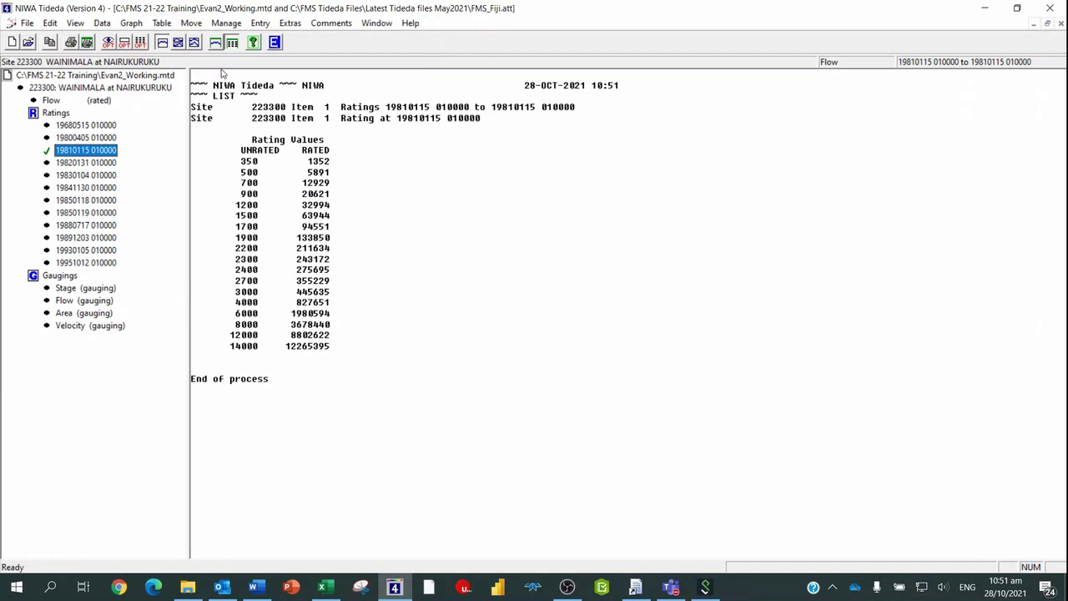
# List the 19810115 rating to the list file C:\FMS 21-22 Training\Wainimala.ED
pyautogui.click(158, 23)
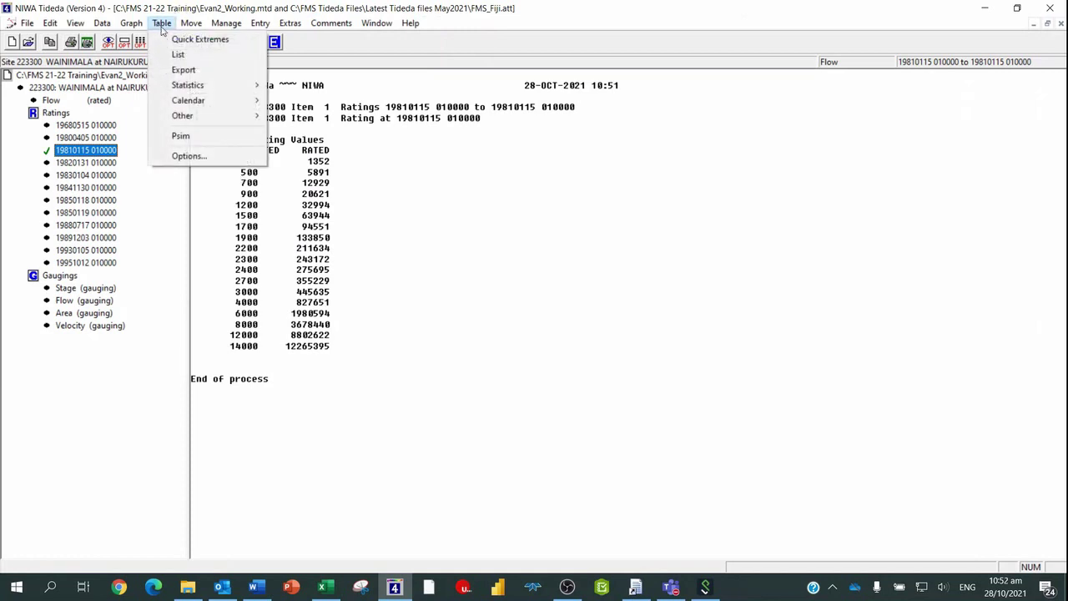
pyautogui.click(175, 55)
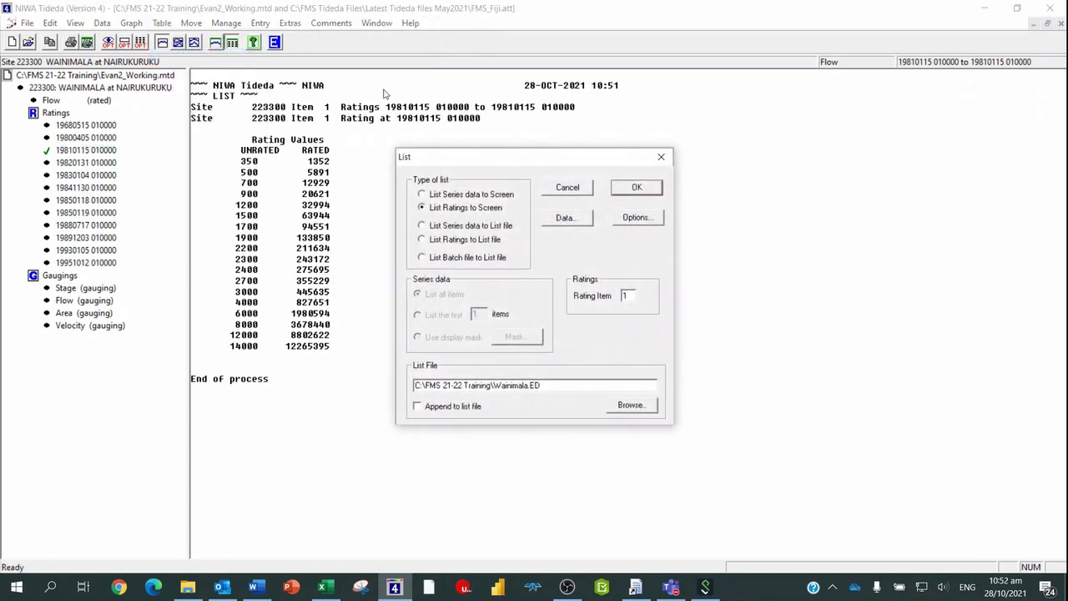
pyautogui.click(428, 239)
pyautogui.click(639, 189)
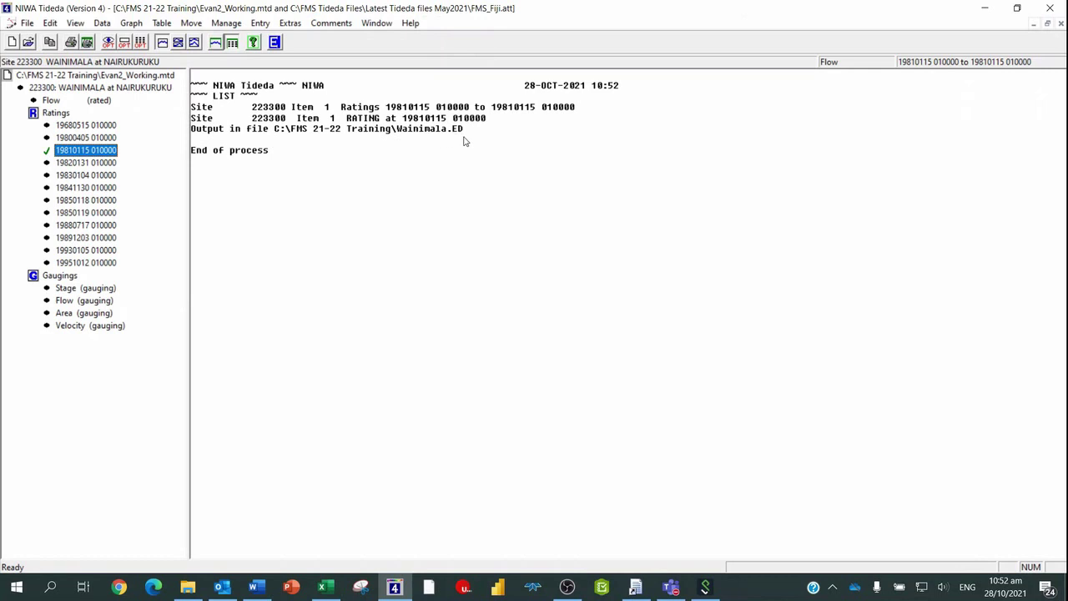
# Graph the 19810115 rating curve again using the existing plot settings
pyautogui.click(131, 24)
pyautogui.click(154, 55)
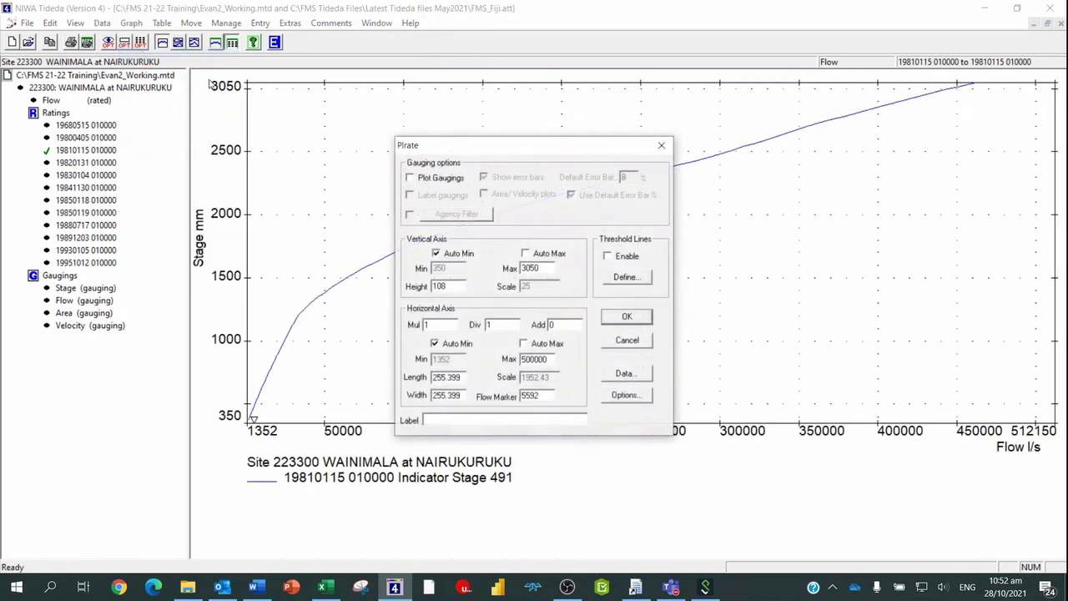
pyautogui.click(626, 321)
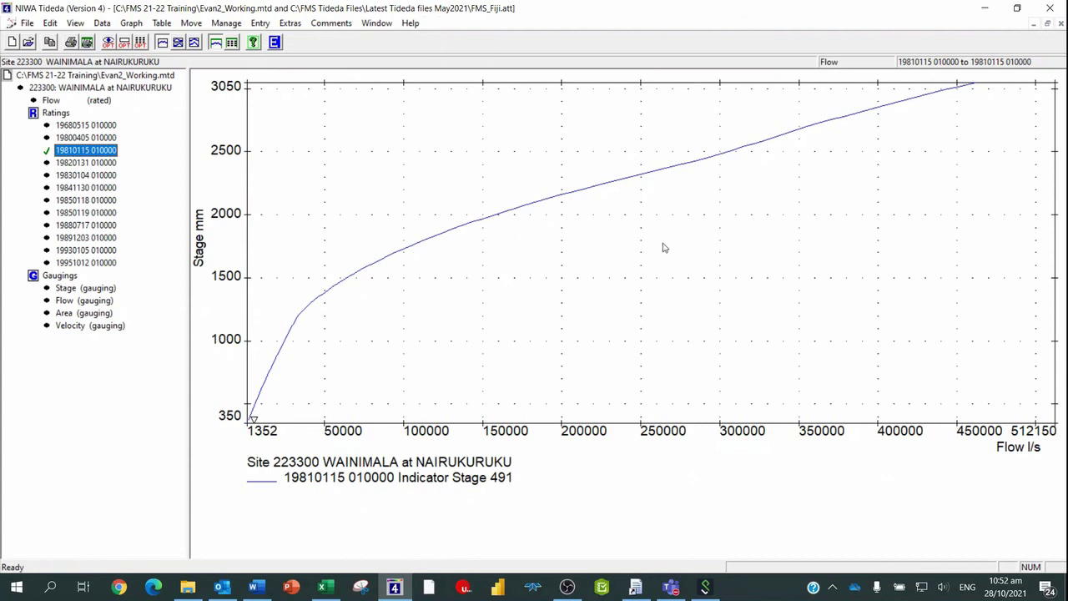
# Start a fully specified list import to Tideda and open its list file Wainimala.ED for editing
pyautogui.click(260, 23)
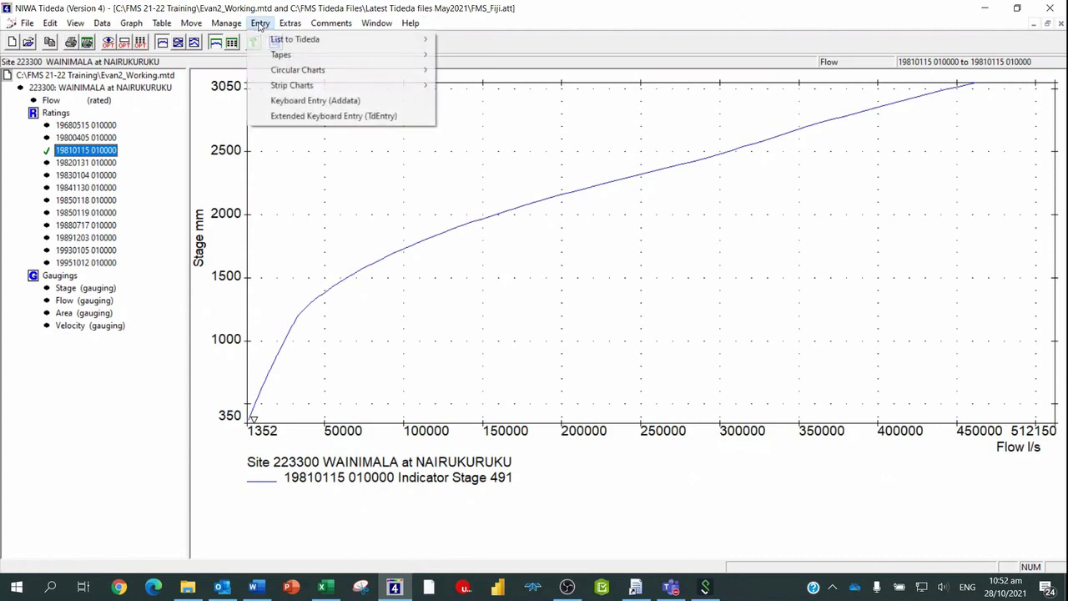
pyautogui.moveTo(307, 45)
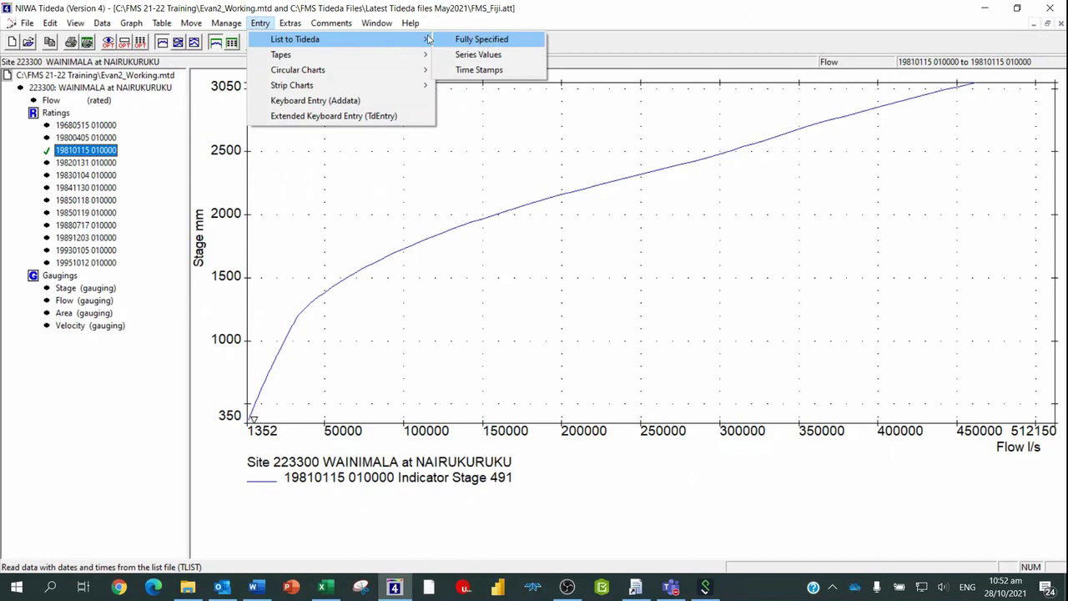
pyautogui.click(482, 41)
pyautogui.moveTo(519, 209); pyautogui.dragTo(470, 105)
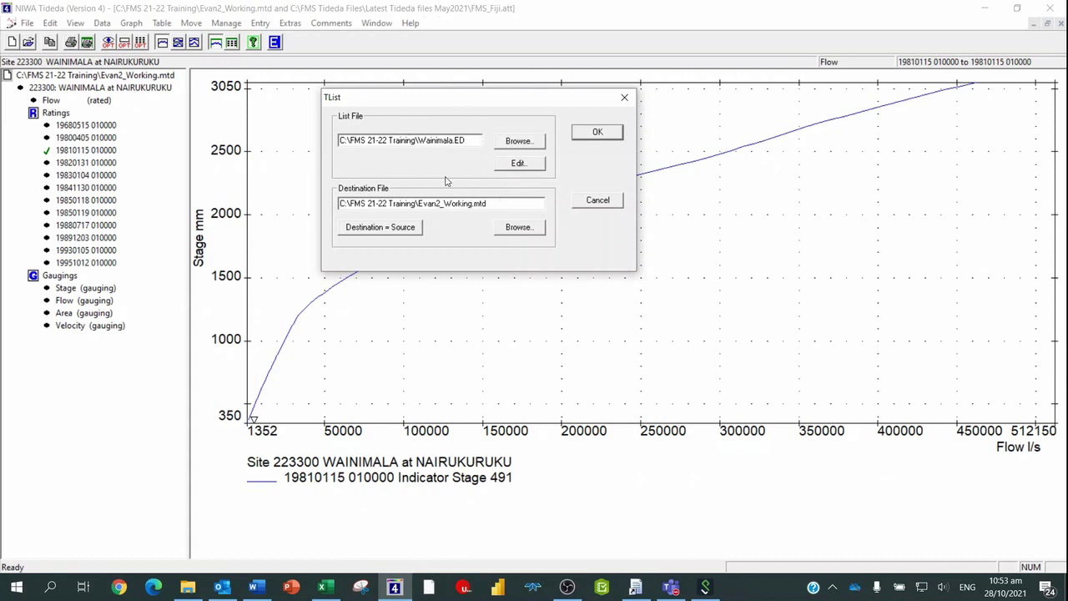
pyautogui.moveTo(472, 101); pyautogui.dragTo(614, 369)
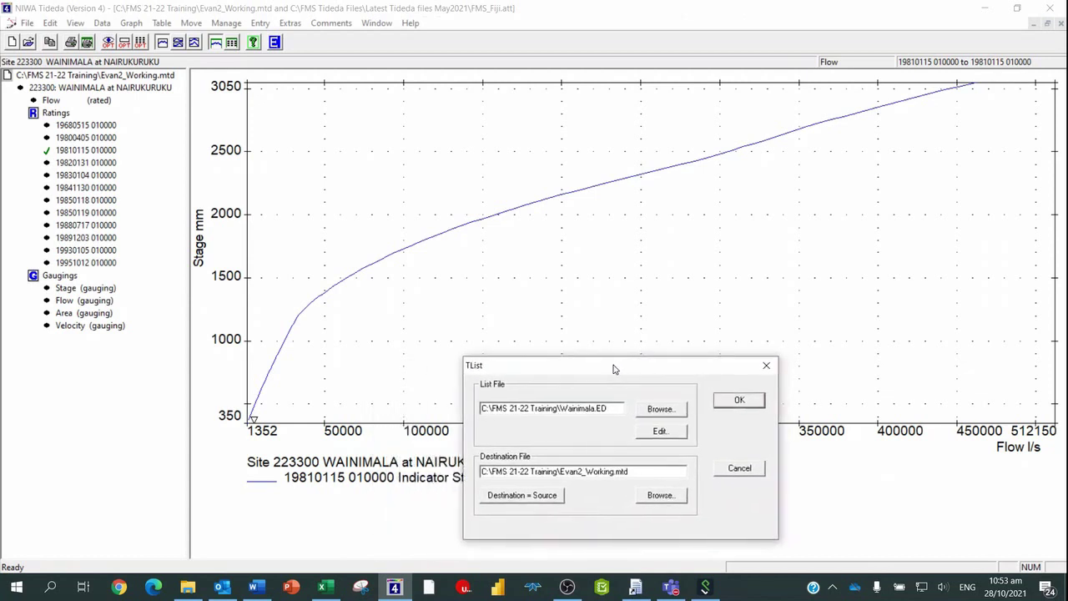
pyautogui.click(659, 431)
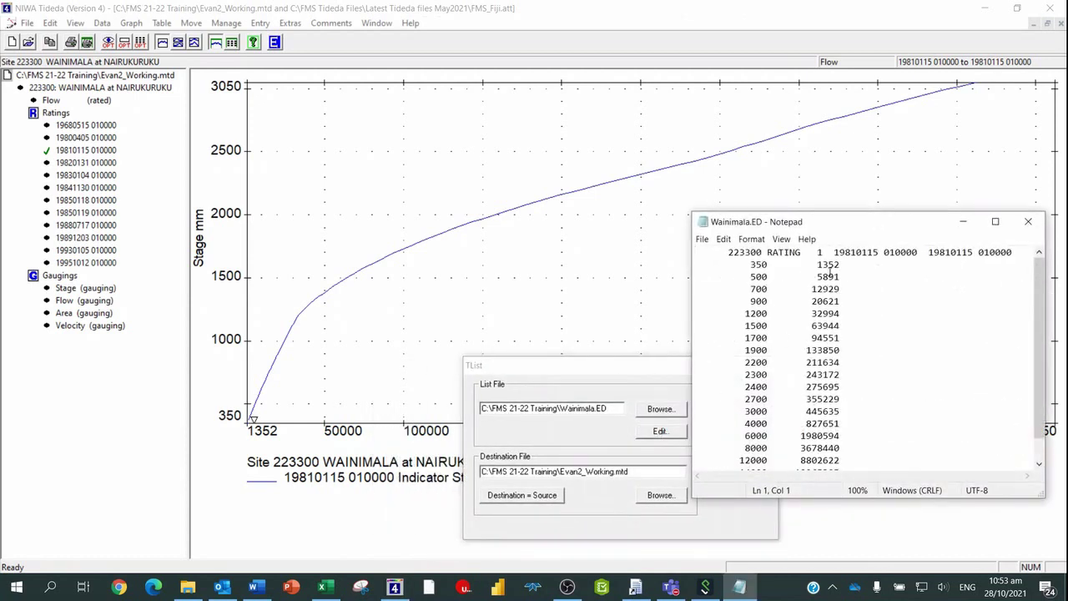
pyautogui.moveTo(867, 230); pyautogui.dragTo(862, 140)
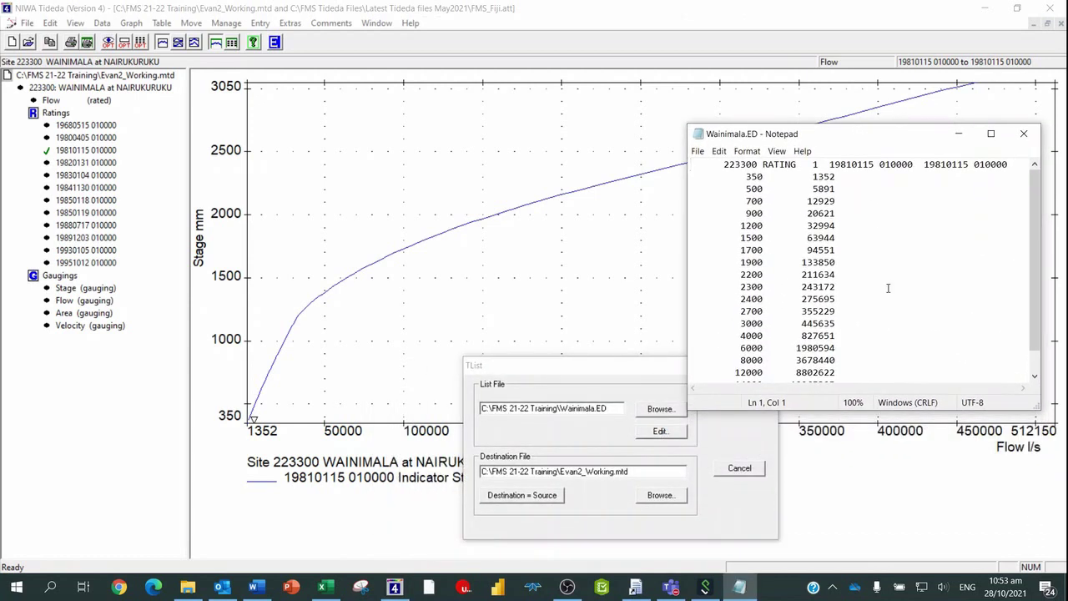
pyautogui.moveTo(895, 411)
pyautogui.mouseDown()
pyautogui.moveTo(897, 459)
pyautogui.moveTo(897, 427)
pyautogui.mouseUp()
pyautogui.moveTo(860, 136); pyautogui.dragTo(843, 218)
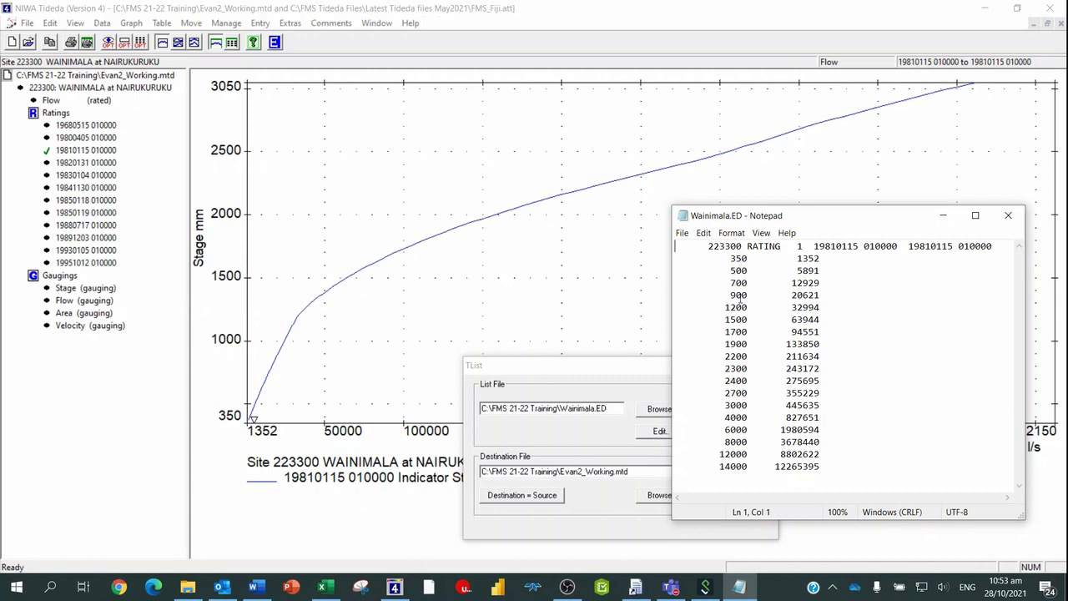
# Delete the stage 700 line from the rating values in Wainimala.ED
pyautogui.moveTo(824, 284); pyautogui.dragTo(724, 284)
pyautogui.press('Delete')
pyautogui.press('Delete')
pyautogui.press('Delete')
pyautogui.press('Delete')
pyautogui.press('Delete')
pyautogui.press('Delete')
pyautogui.press('Delete')
pyautogui.press('Delete')
pyautogui.press('Delete')
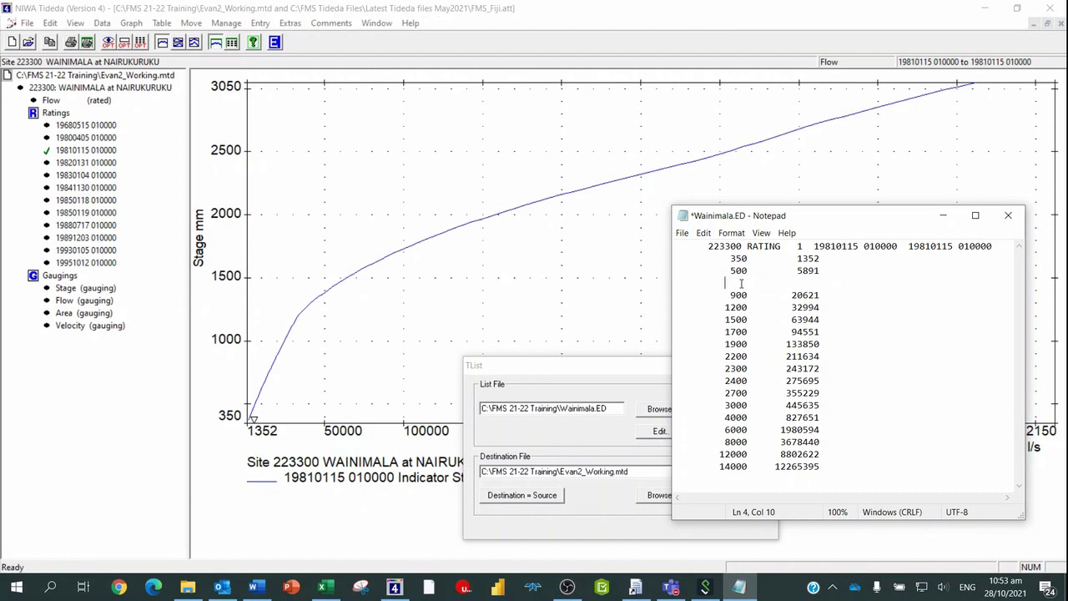
pyautogui.press('Delete')
pyautogui.press('Delete')
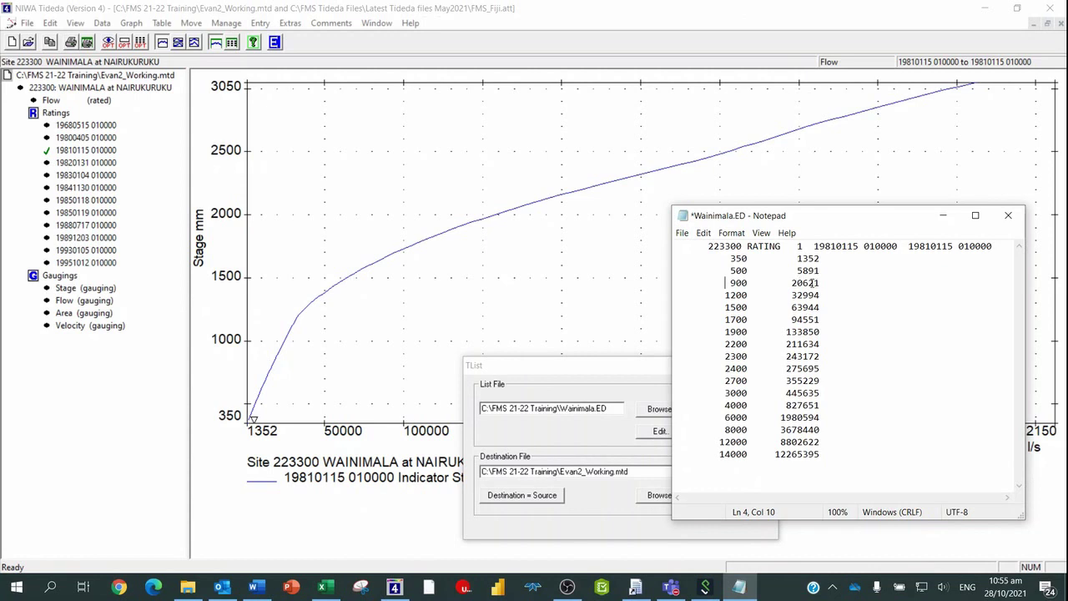
# Set the rated flows to 18000 at stage 900 and 5000 at stage 500, then save and close Wainimala.ED
pyautogui.click(821, 283)
pyautogui.press('BackSpace')
pyautogui.press('BackSpace')
pyautogui.press('BackSpace')
pyautogui.write('18')
pyautogui.click(682, 236)
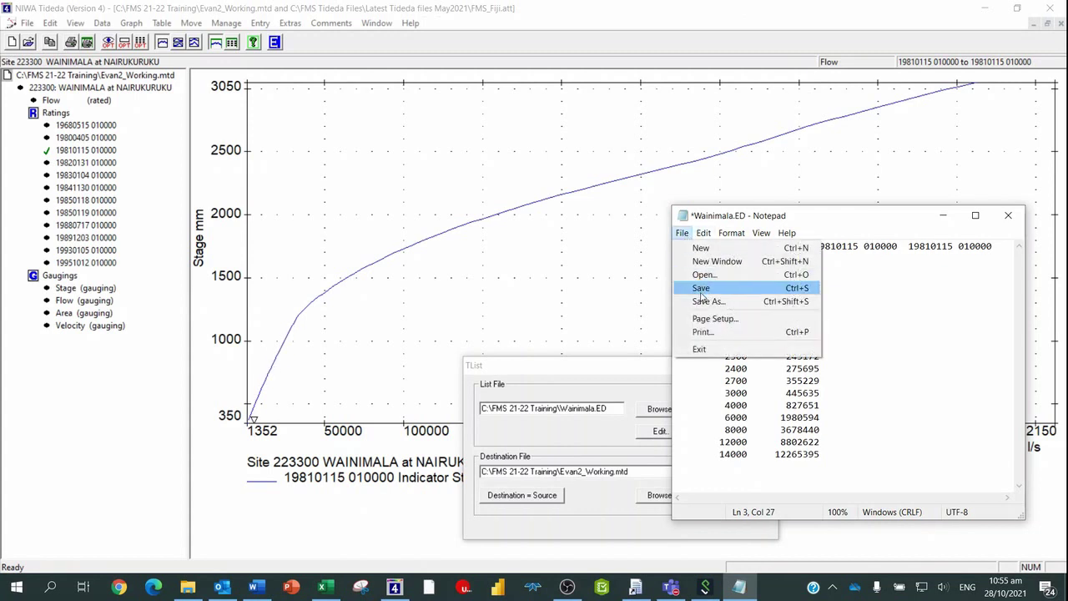
pyautogui.click(702, 290)
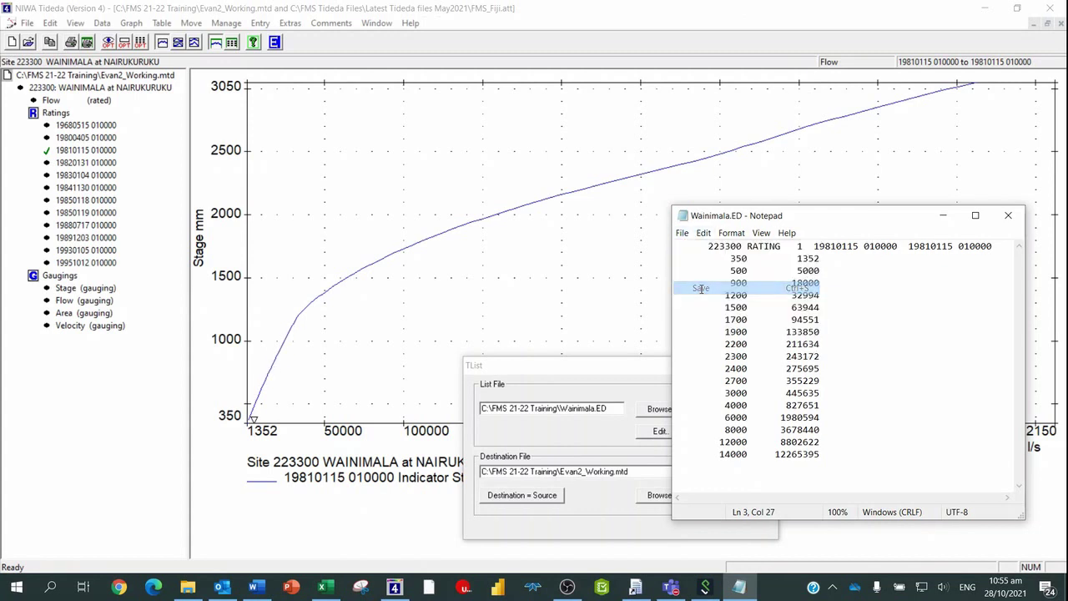
pyautogui.click(1008, 215)
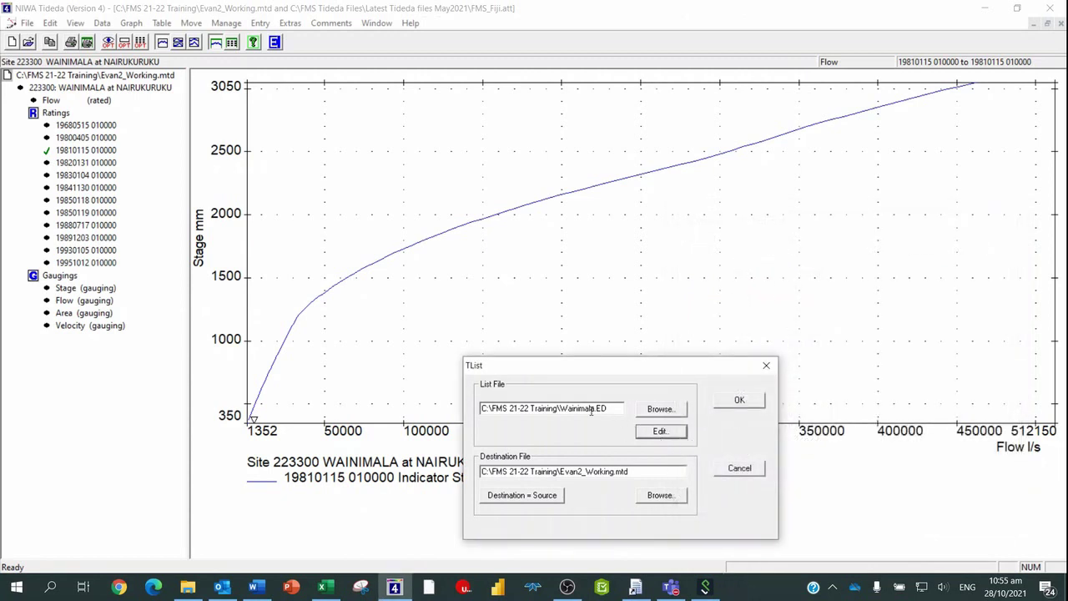
pyautogui.moveTo(619, 370); pyautogui.dragTo(624, 188)
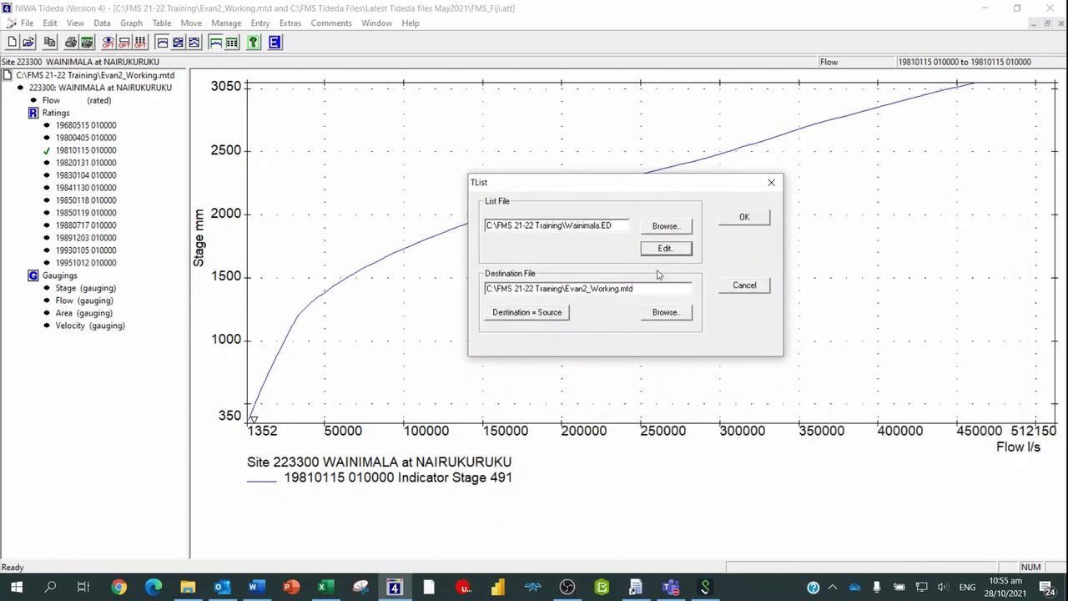
# Import the edited Wainimala.ED into Evan2_Working.mtd and graph the 19810115 rating curve with the existing plot settings
pyautogui.click(742, 219)
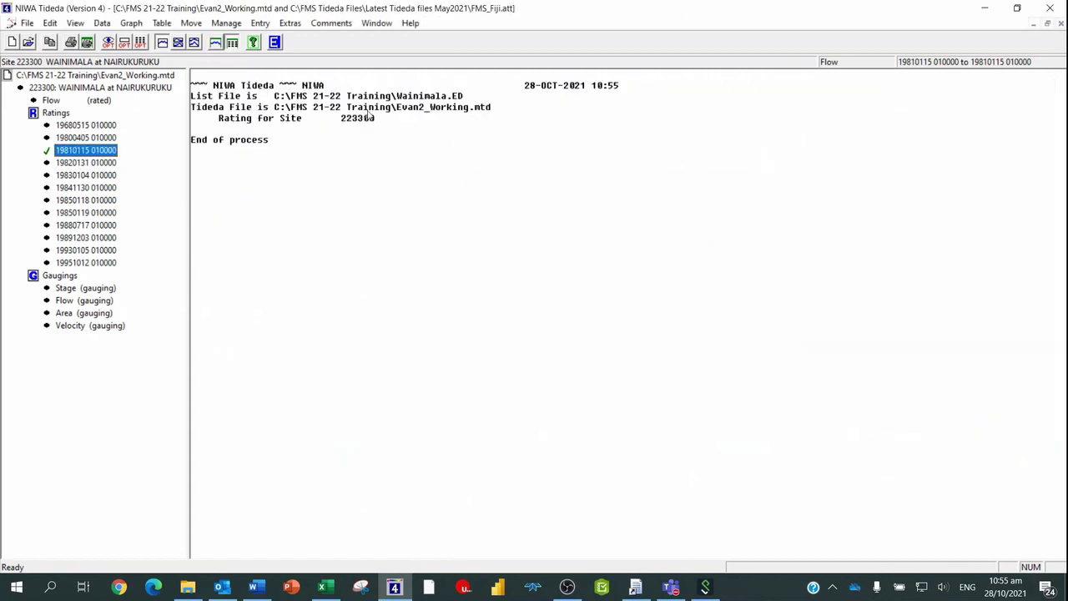
pyautogui.click(131, 24)
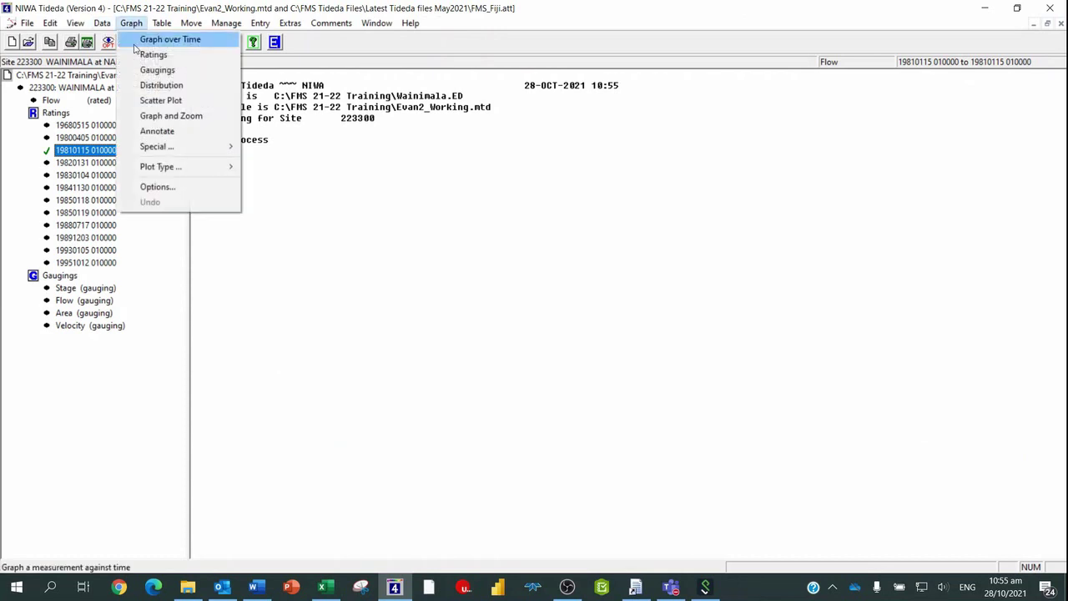
pyautogui.click(150, 56)
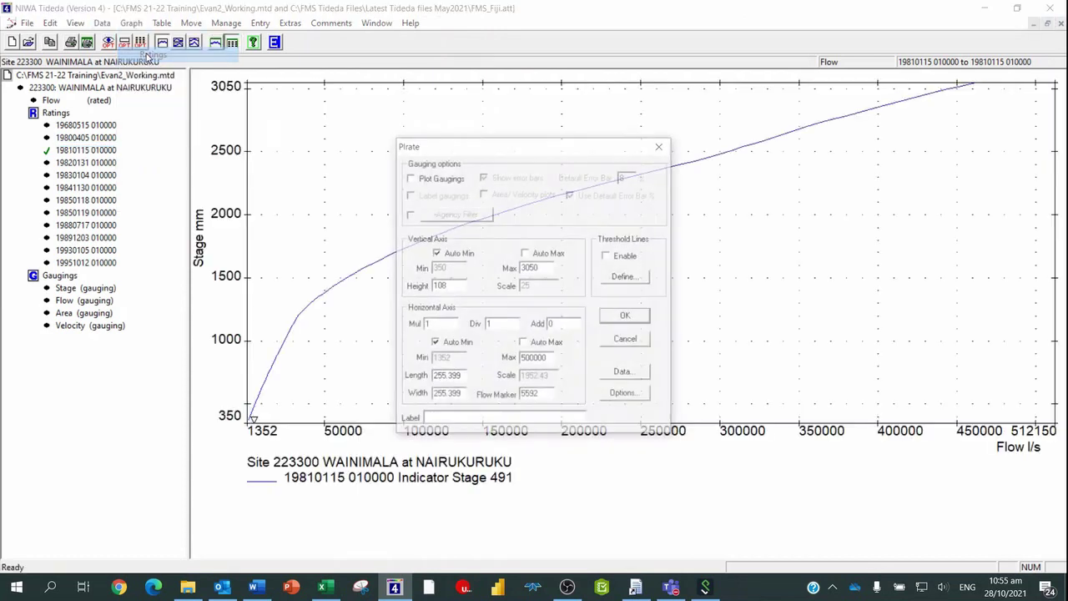
pyautogui.click(626, 318)
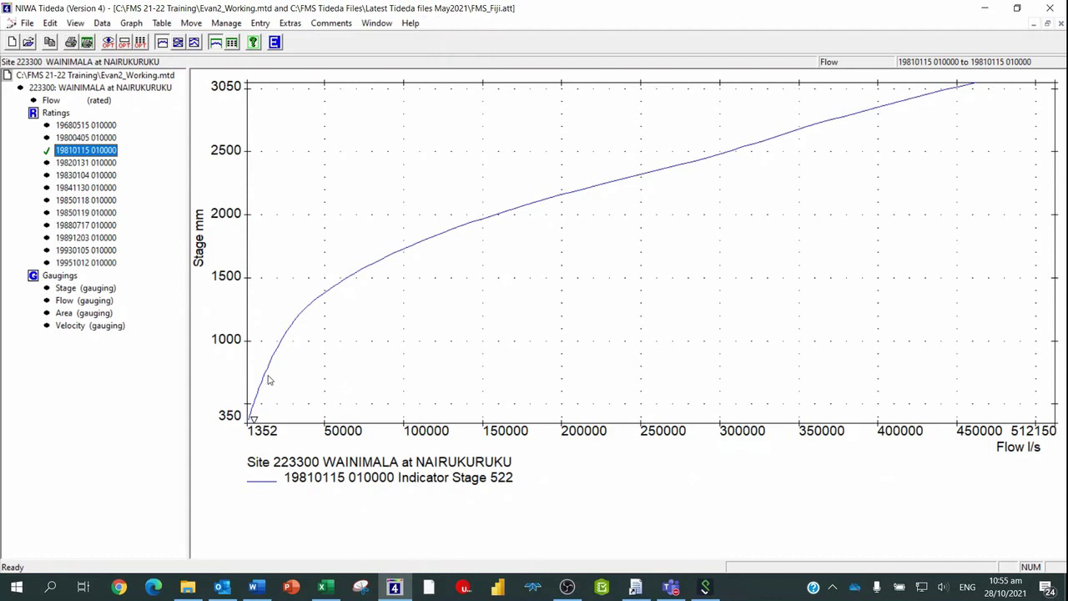
# Start another fully specified list import to Tideda and open Wainimala.ED for editing beside the graph
pyautogui.click(260, 24)
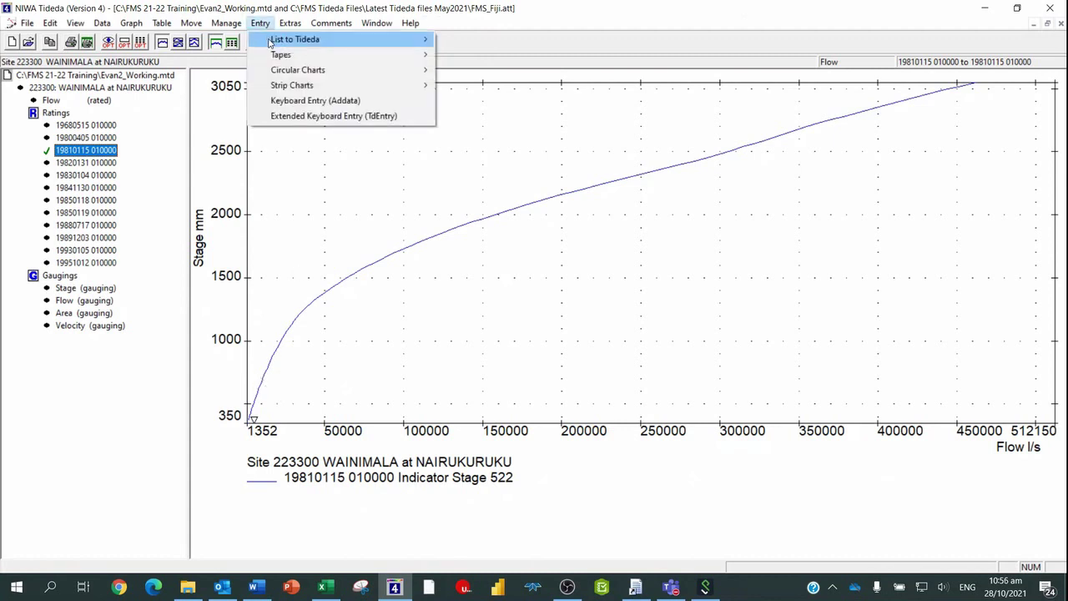
pyautogui.moveTo(275, 40)
pyautogui.click(472, 43)
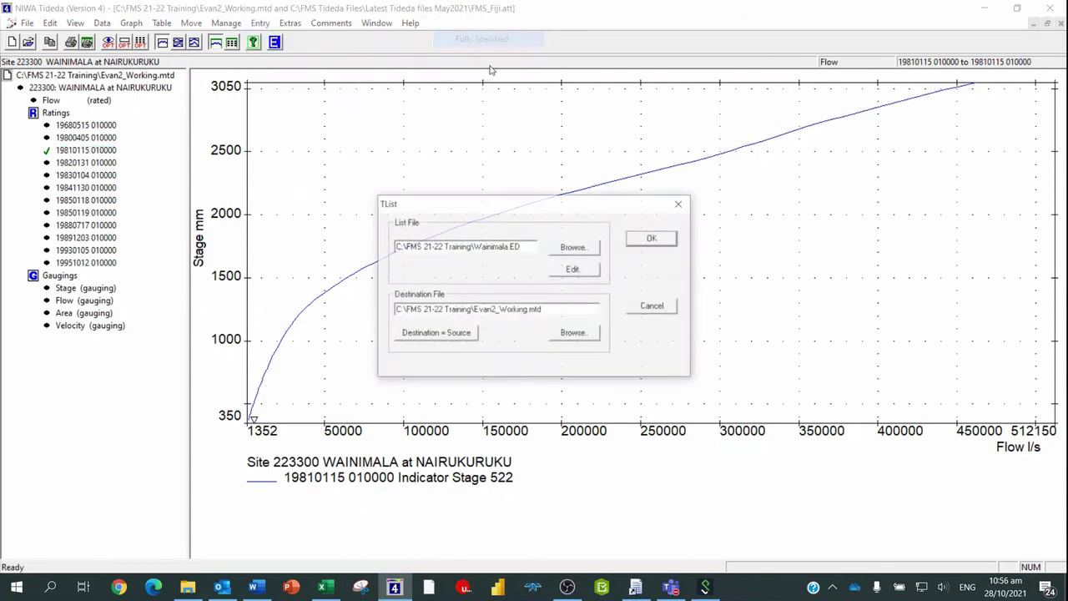
pyautogui.moveTo(529, 206); pyautogui.dragTo(486, 338)
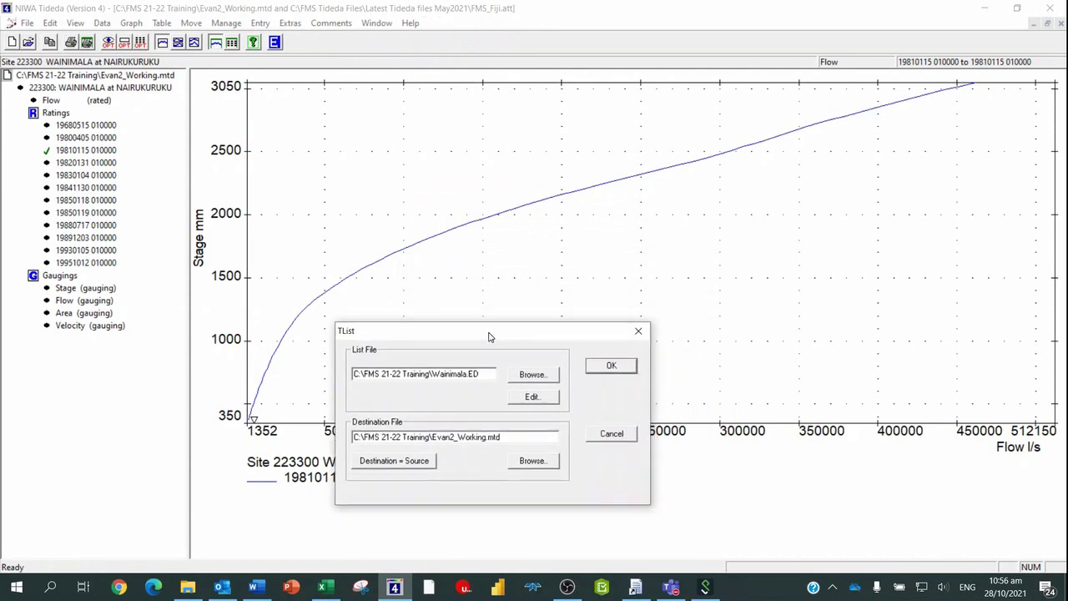
pyautogui.click(532, 397)
pyautogui.moveTo(808, 224); pyautogui.dragTo(815, 211)
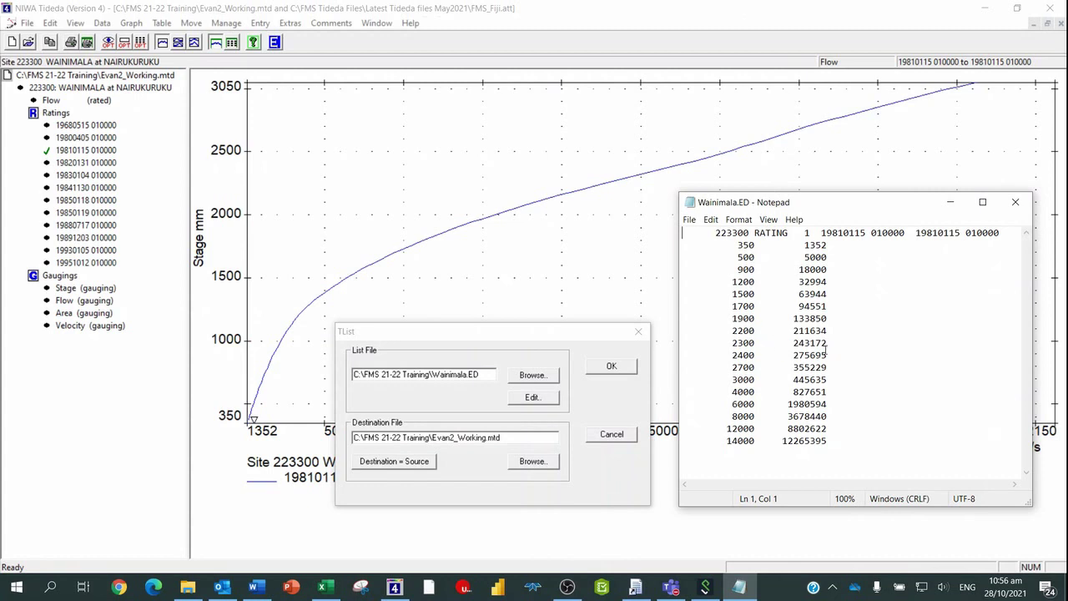
# Delete the stage 2300 line from the rating values in Wainimala.ED
pyautogui.moveTo(829, 343); pyautogui.dragTo(727, 342)
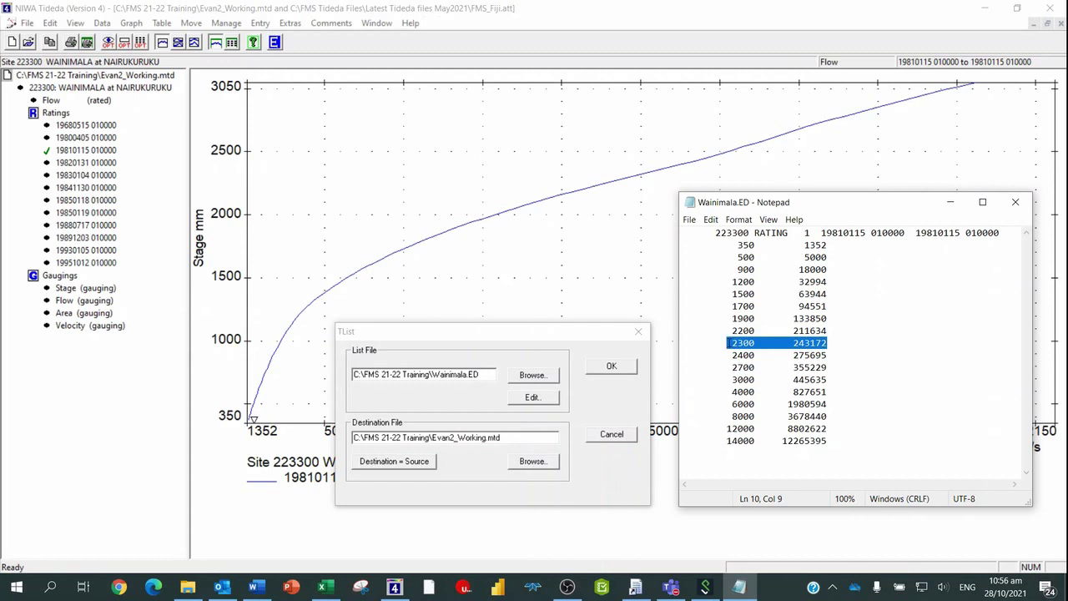
pyautogui.press('Delete')
pyautogui.press('Delete')
pyautogui.press('Delete')
pyautogui.press('Delete')
pyautogui.press('Delete')
pyautogui.press('Delete')
pyautogui.press('Delete')
pyautogui.press('Delete')
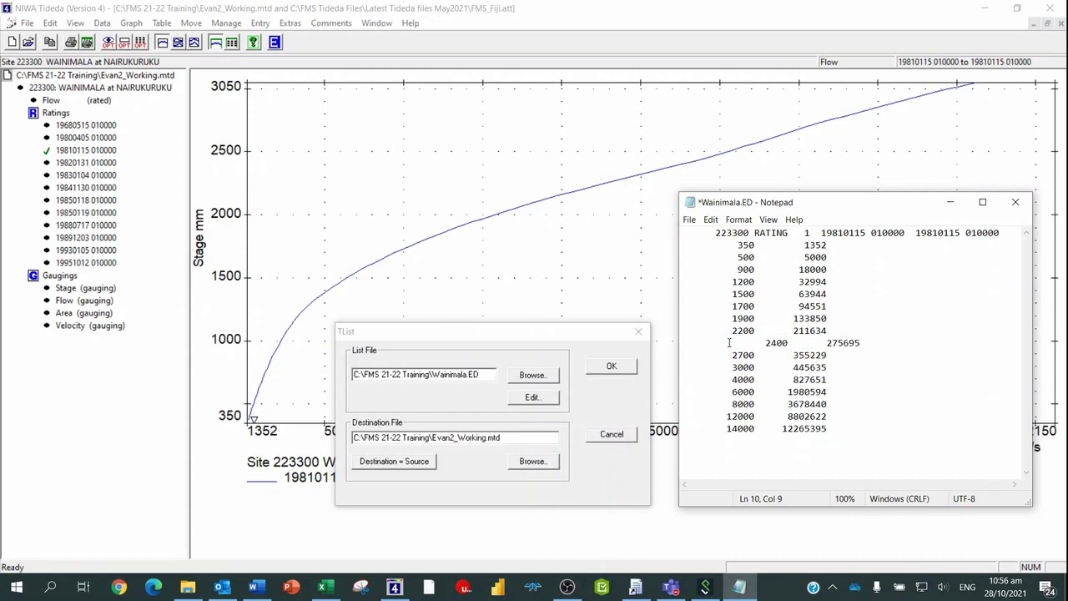
pyautogui.press('Delete')
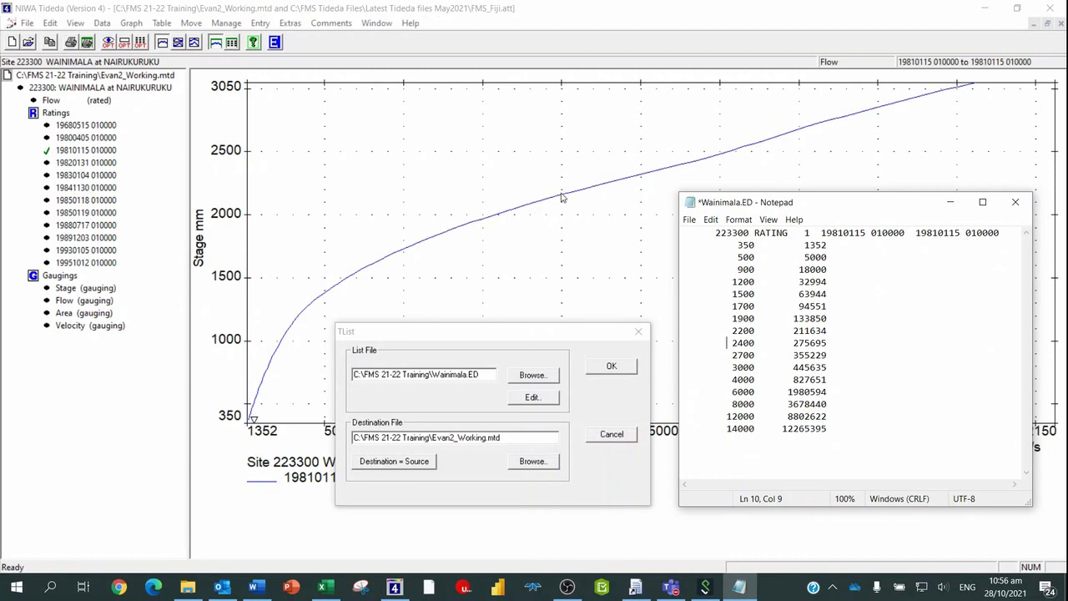
# Set the rated flows to 210000 at stage 2200 and 260000 at stage 2400, then save and close Wainimala.ED
pyautogui.click(811, 330)
pyautogui.press('BackSpace')
pyautogui.click(828, 342)
pyautogui.press('BackSpace')
pyautogui.press('BackSpace')
pyautogui.write('60000')
pyautogui.click(689, 219)
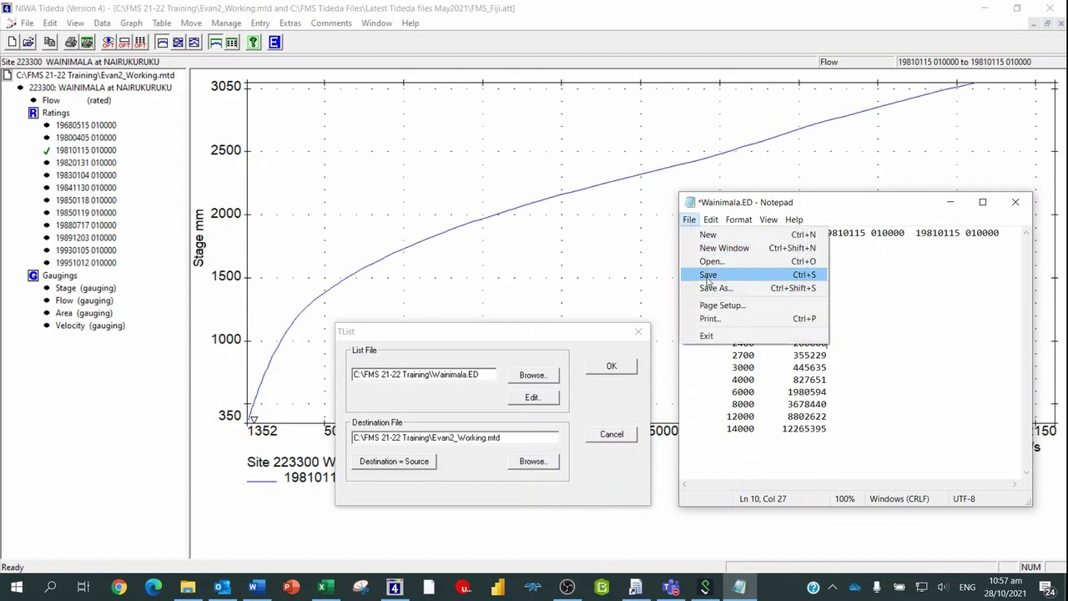
pyautogui.click(708, 275)
pyautogui.click(1015, 202)
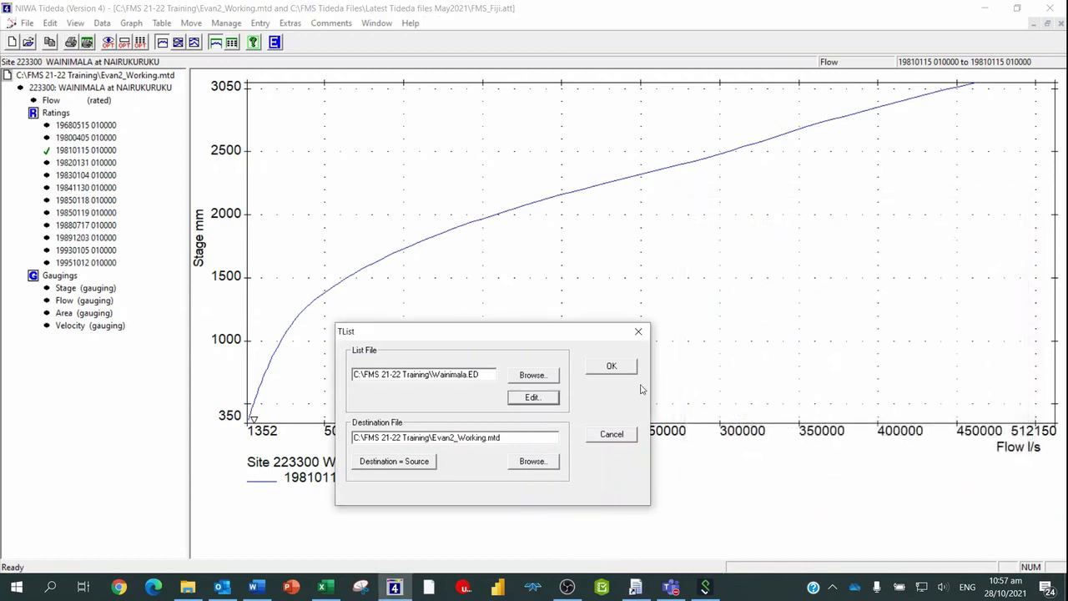
# Import the revised Wainimala.ED list into Evan2_Working.mtd and redraw the 19810115 rating curve
pyautogui.click(611, 367)
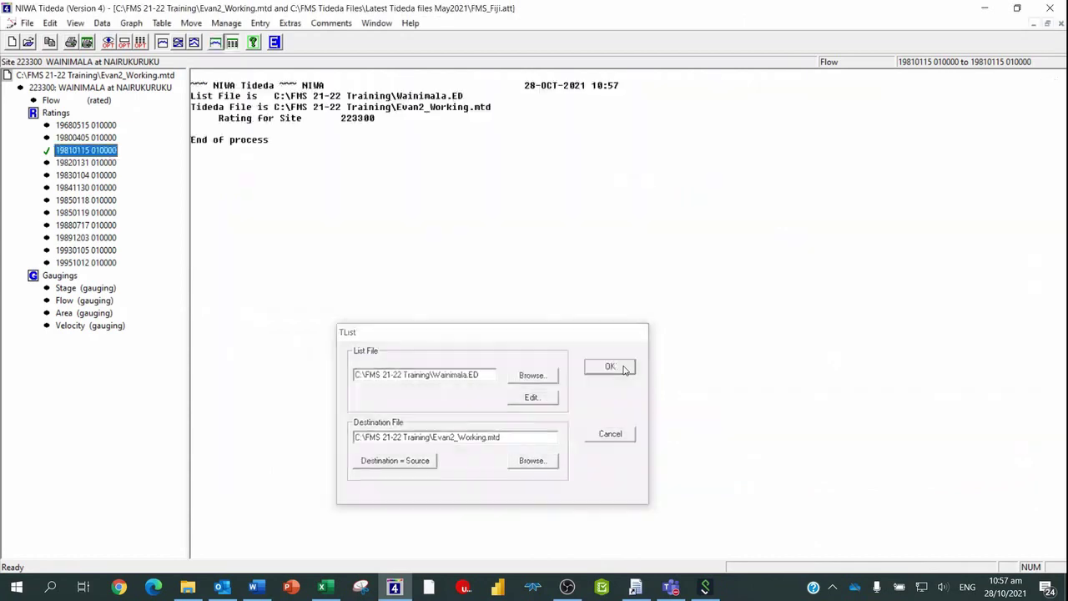
pyautogui.click(131, 24)
pyautogui.click(151, 53)
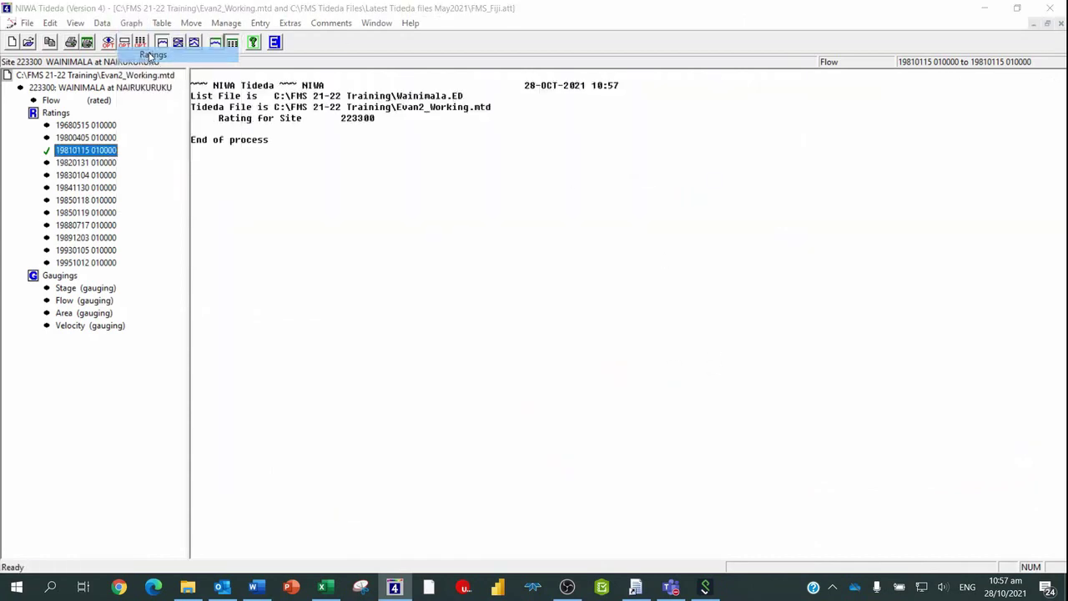
pyautogui.click(626, 317)
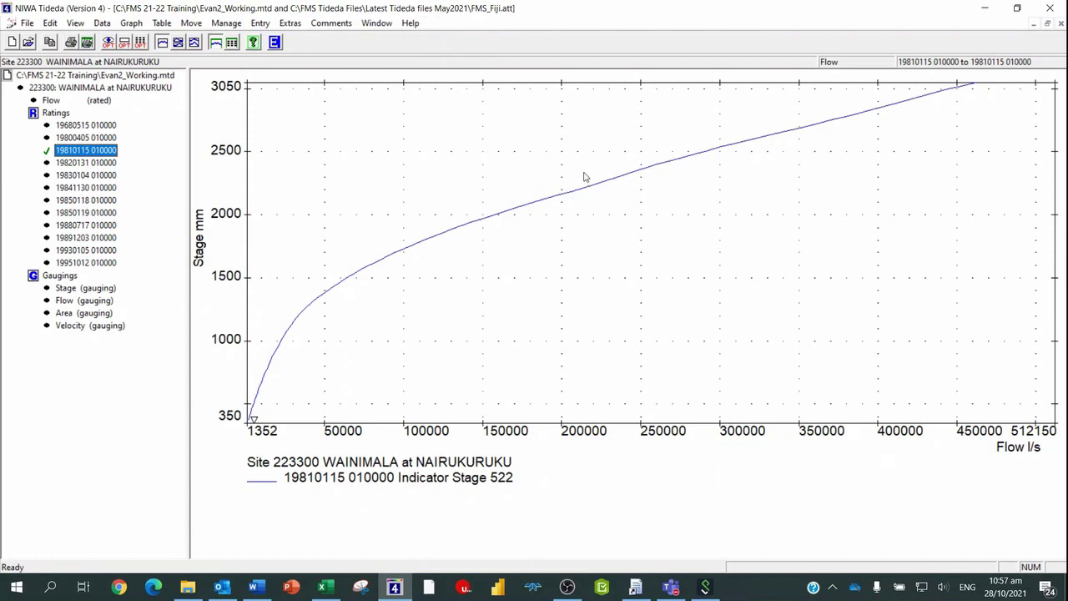
pyautogui.click(131, 23)
pyautogui.click(153, 54)
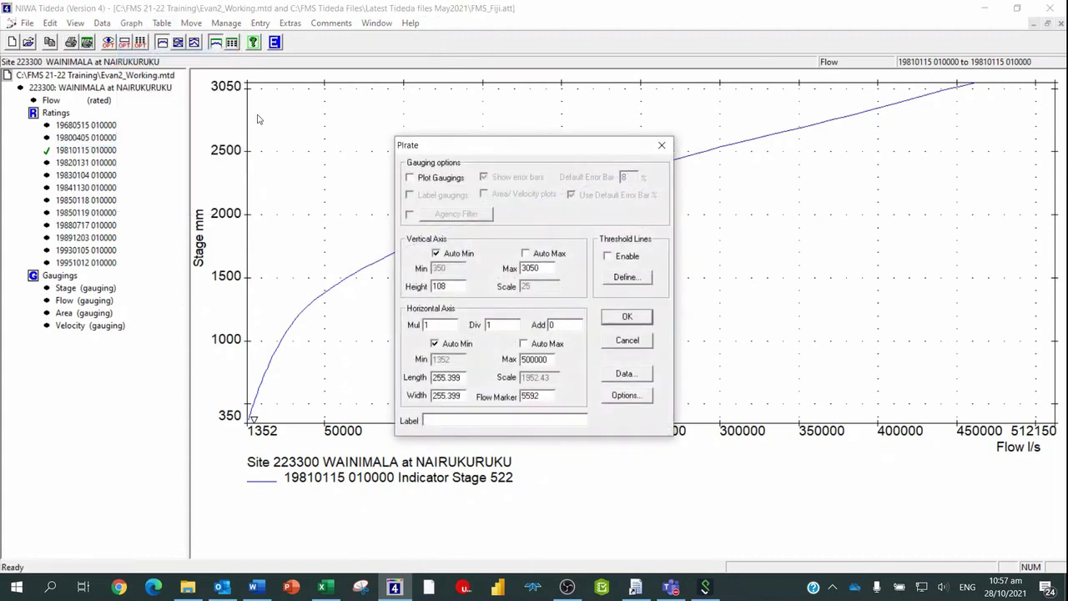
pyautogui.click(411, 179)
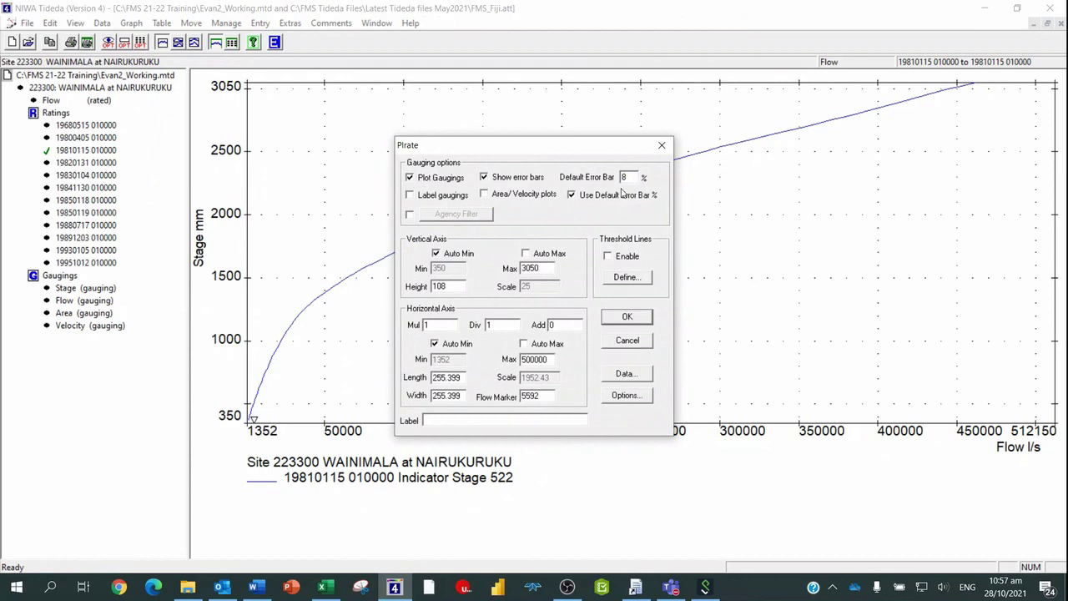
pyautogui.click(627, 372)
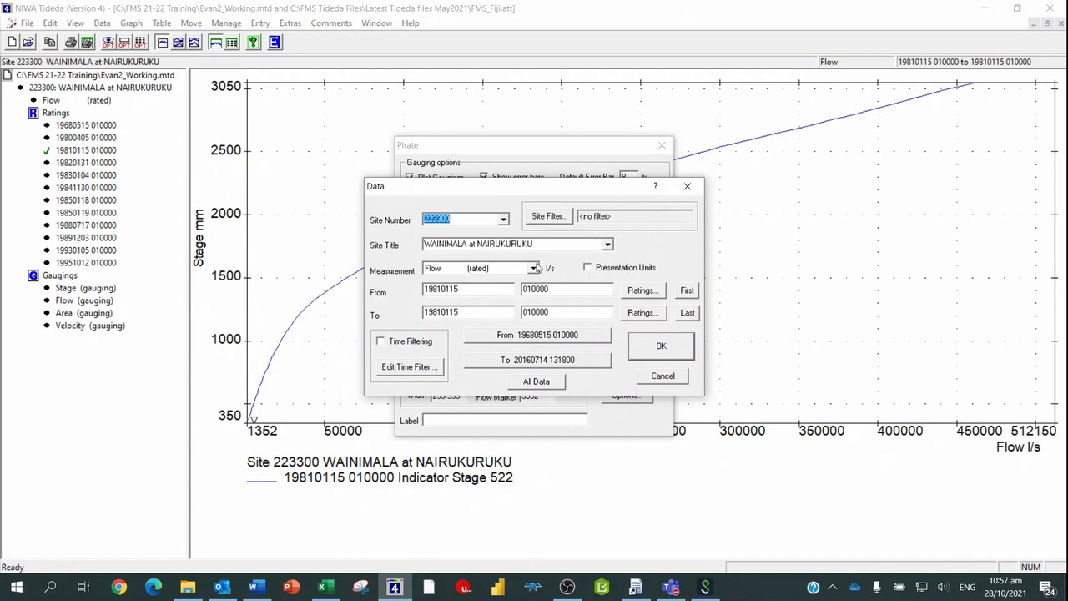
pyautogui.click(532, 269)
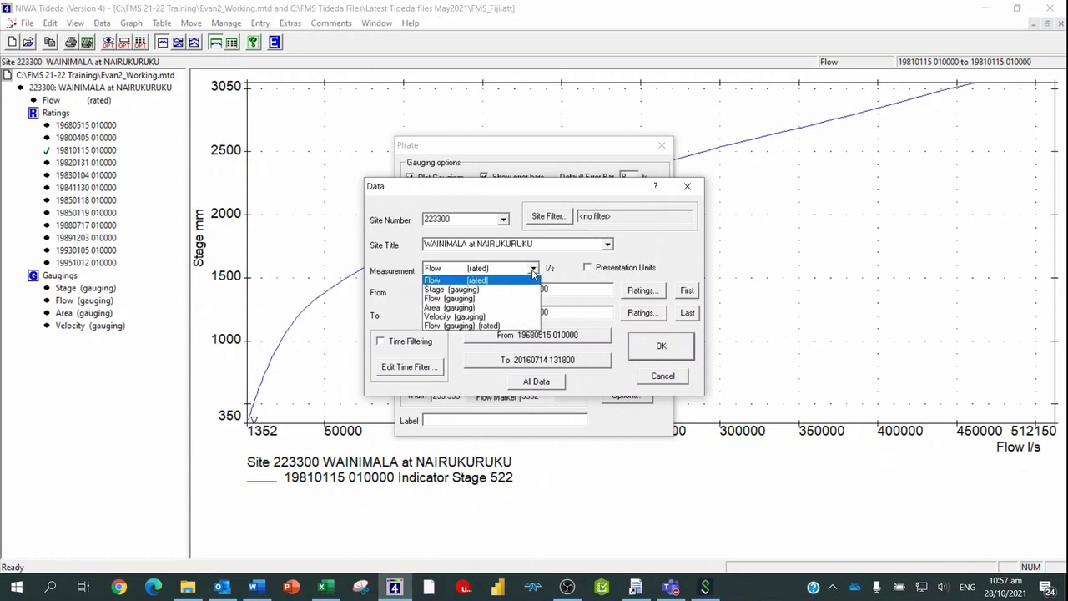
pyautogui.click(511, 291)
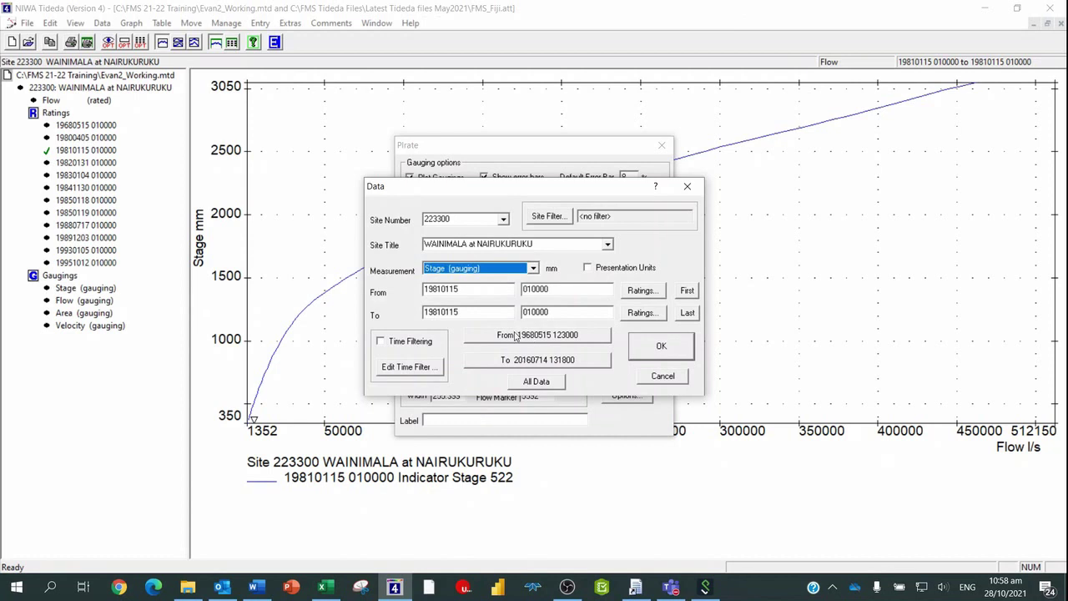
pyautogui.click(504, 361)
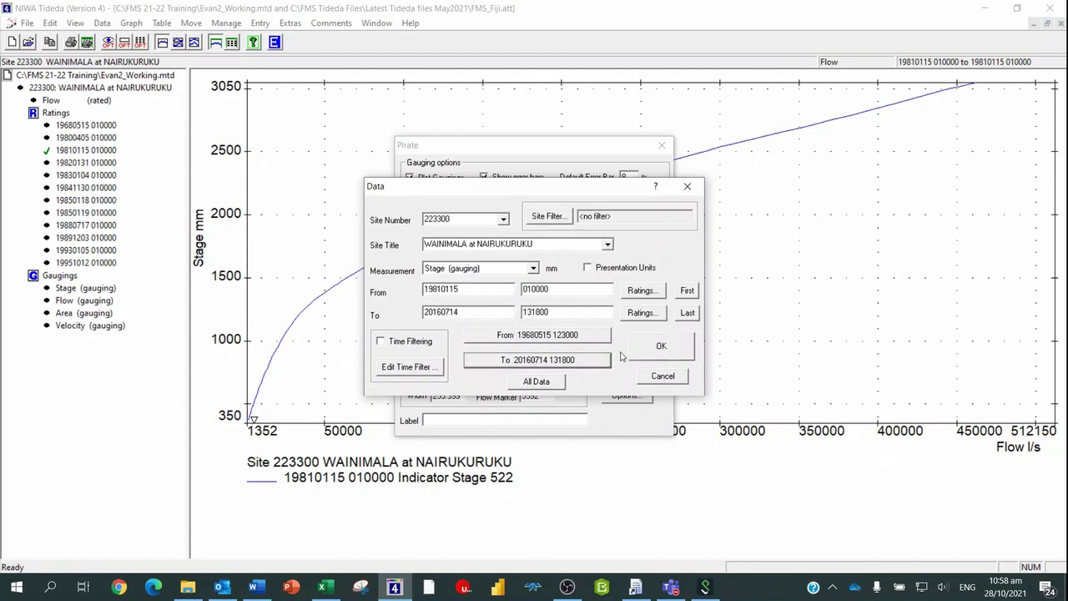
pyautogui.click(672, 350)
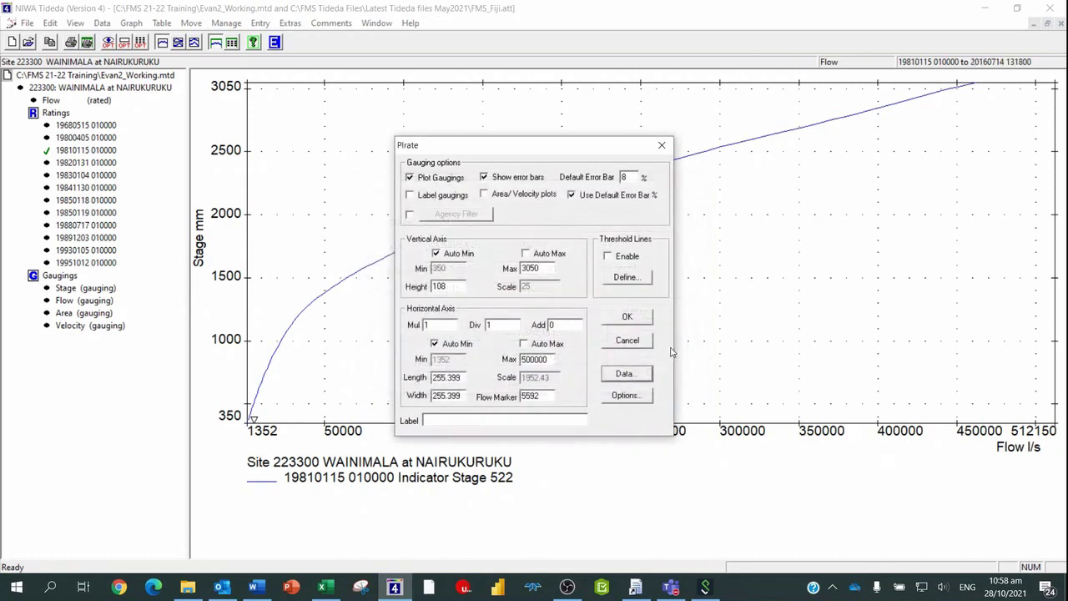
pyautogui.click(628, 321)
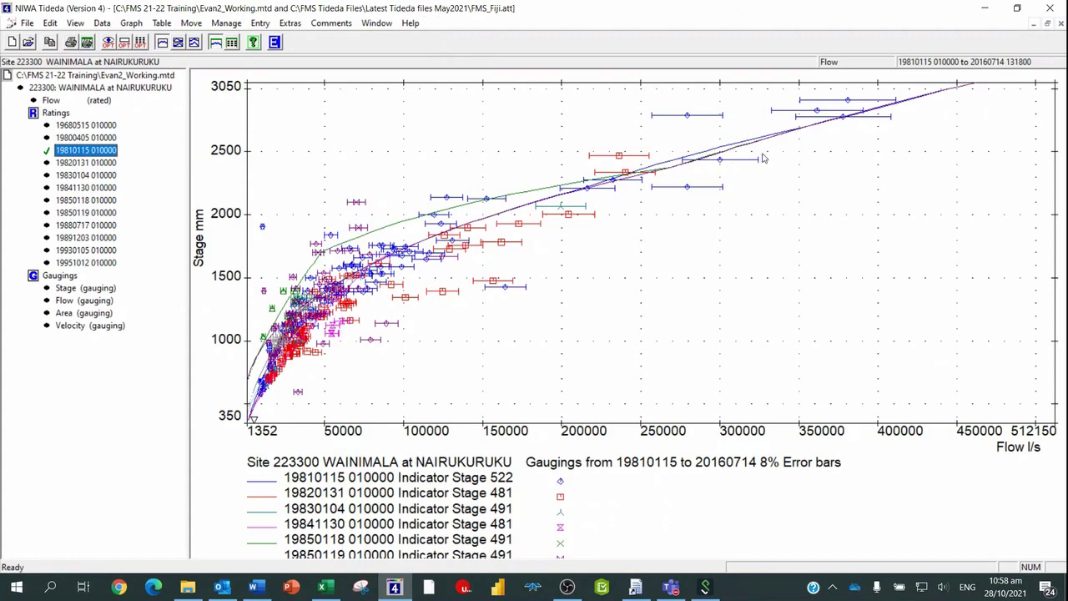
# Regraph the ratings and gaugings with the vertical axis maximum at 7000 and the horizontal axis maximum at 2500000
pyautogui.click(135, 23)
pyautogui.click(138, 54)
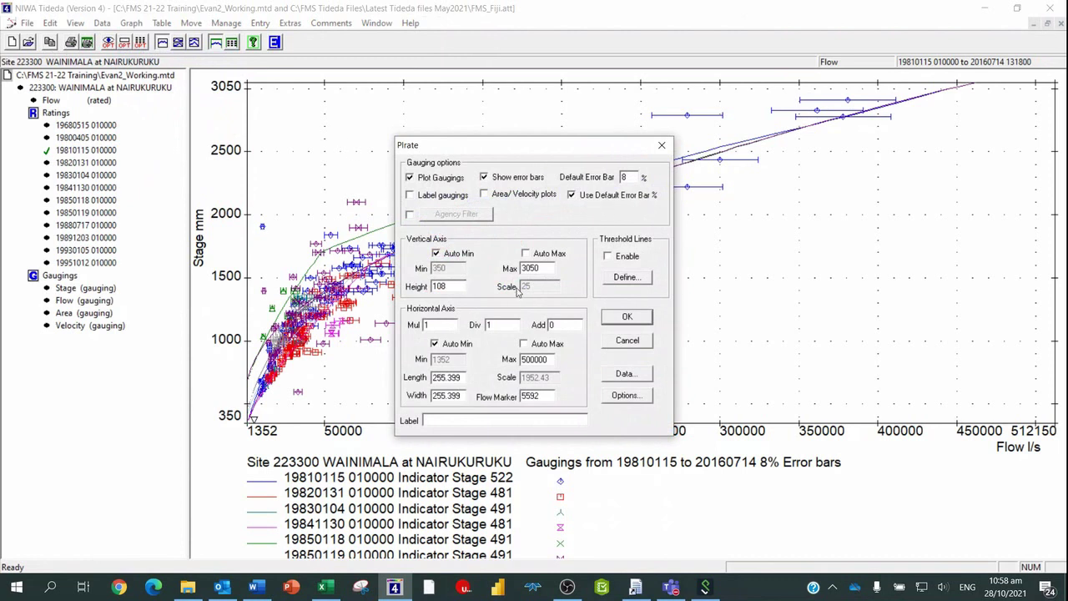
pyautogui.moveTo(541, 268); pyautogui.dragTo(503, 268)
pyautogui.write('50')
pyautogui.click(523, 359)
pyautogui.write('2')
pyautogui.click(527, 266)
pyautogui.write('7000')
pyautogui.click(618, 322)
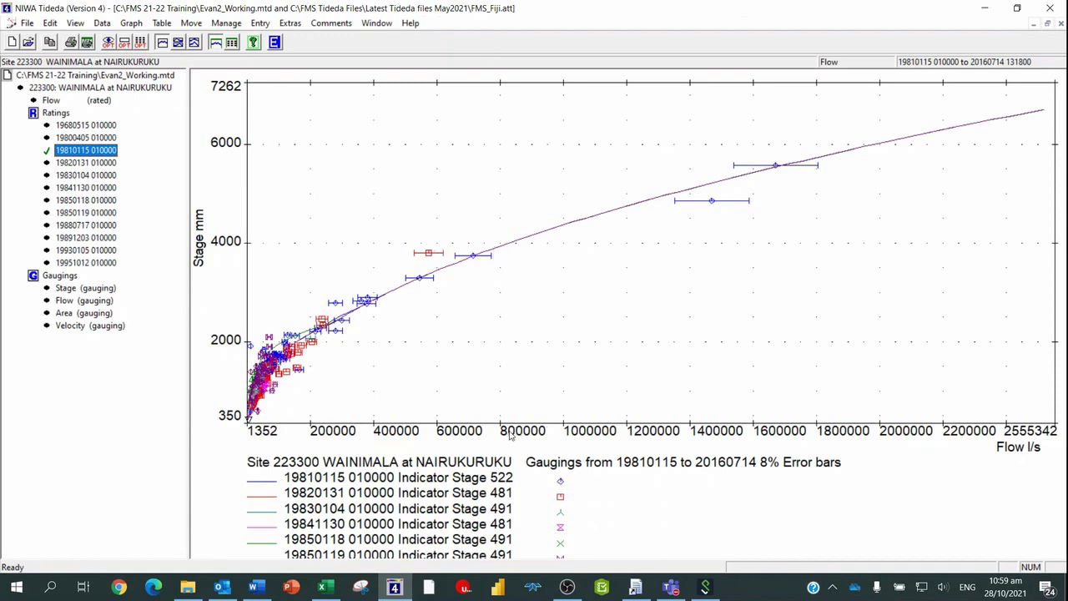
# Regraph the ratings and gaugings with the vertical axis maximum at 4000 and the horizontal axis maximum at 800000
pyautogui.click(134, 24)
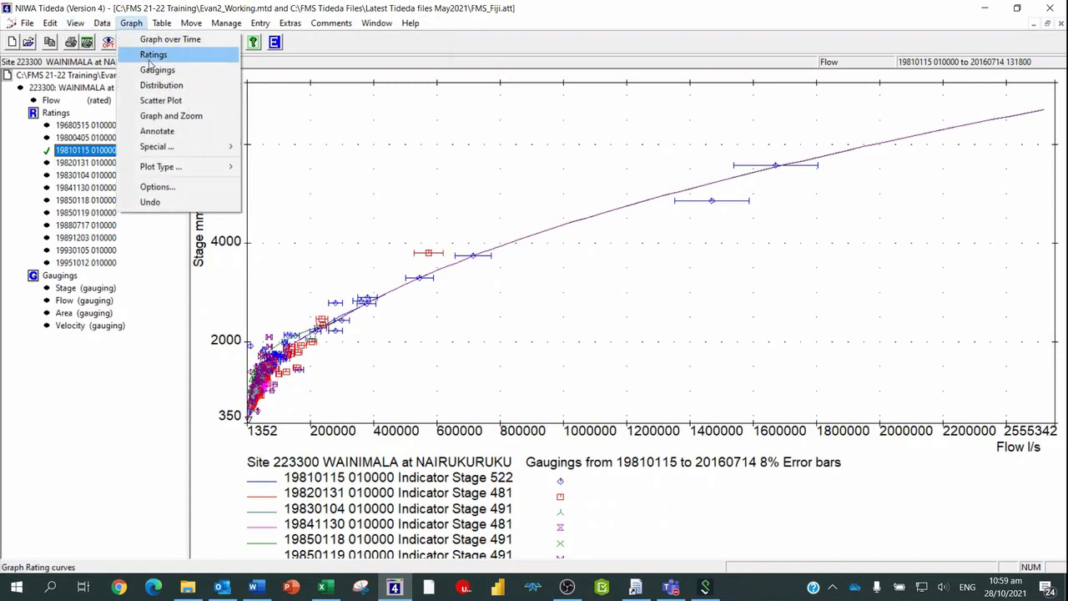
pyautogui.click(153, 55)
pyautogui.moveTo(550, 267); pyautogui.dragTo(508, 268)
pyautogui.write('4000')
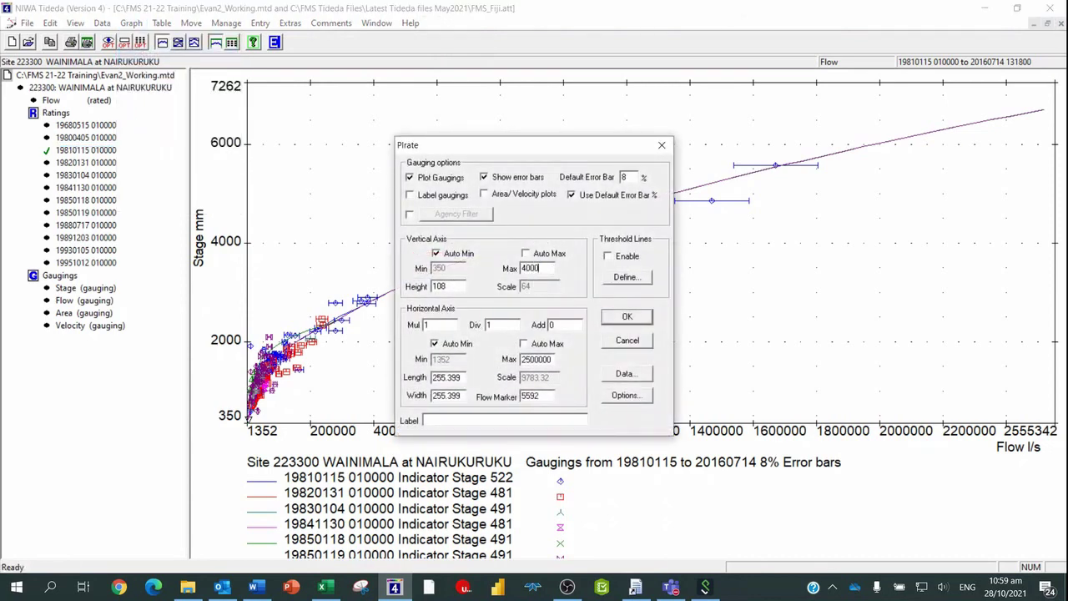
pyautogui.click(531, 359)
pyautogui.press('BackSpace')
pyautogui.press('BackSpace')
pyautogui.write('8')
pyautogui.click(627, 321)
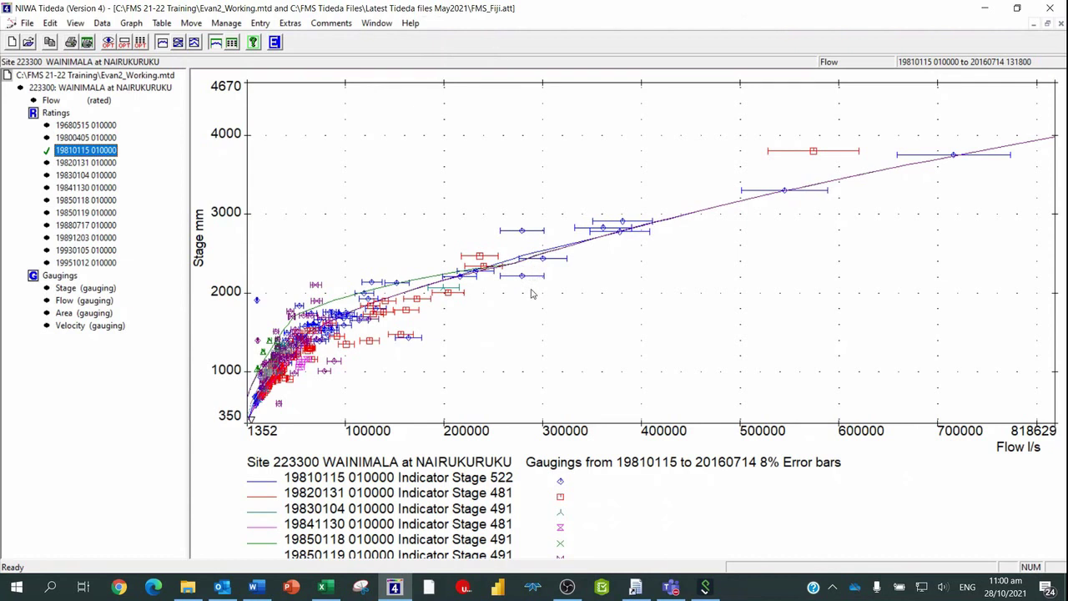
# Start a fully specified list import again and open Wainimala.ED for editing, keeping the plotted curves in view
pyautogui.click(260, 23)
pyautogui.moveTo(288, 40)
pyautogui.click(467, 39)
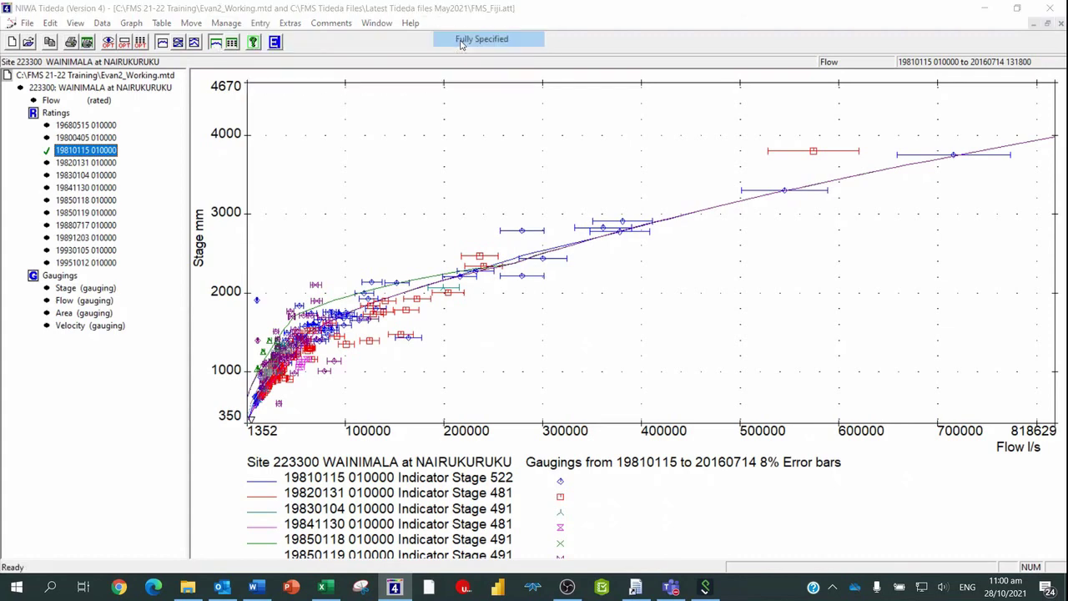
pyautogui.moveTo(500, 209); pyautogui.dragTo(554, 369)
pyautogui.click(628, 426)
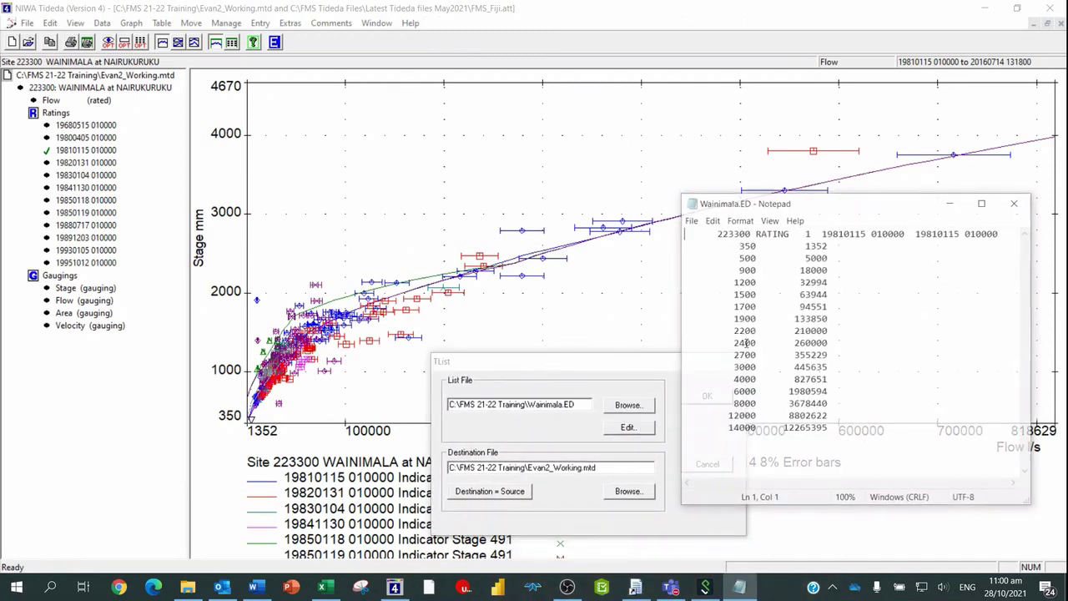
pyautogui.moveTo(867, 206); pyautogui.dragTo(879, 244)
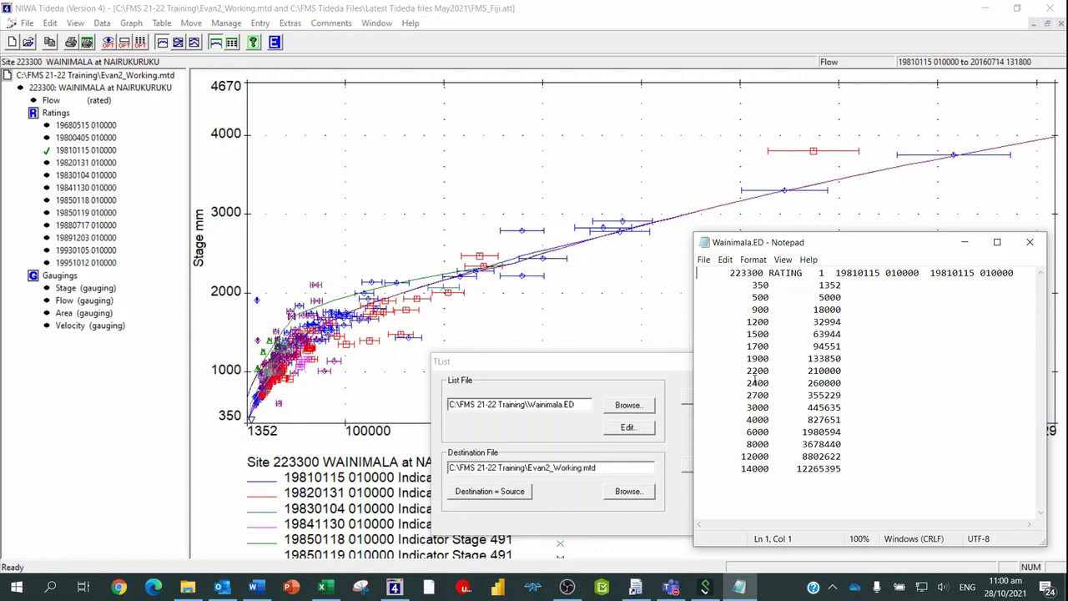
# Set the rated flow at stage 2700 to 350000 in Wainimala.ED and save the file
pyautogui.click(841, 395)
pyautogui.press('BackSpace')
pyautogui.press('BackSpace')
pyautogui.press('BackSpace')
pyautogui.write('0000')
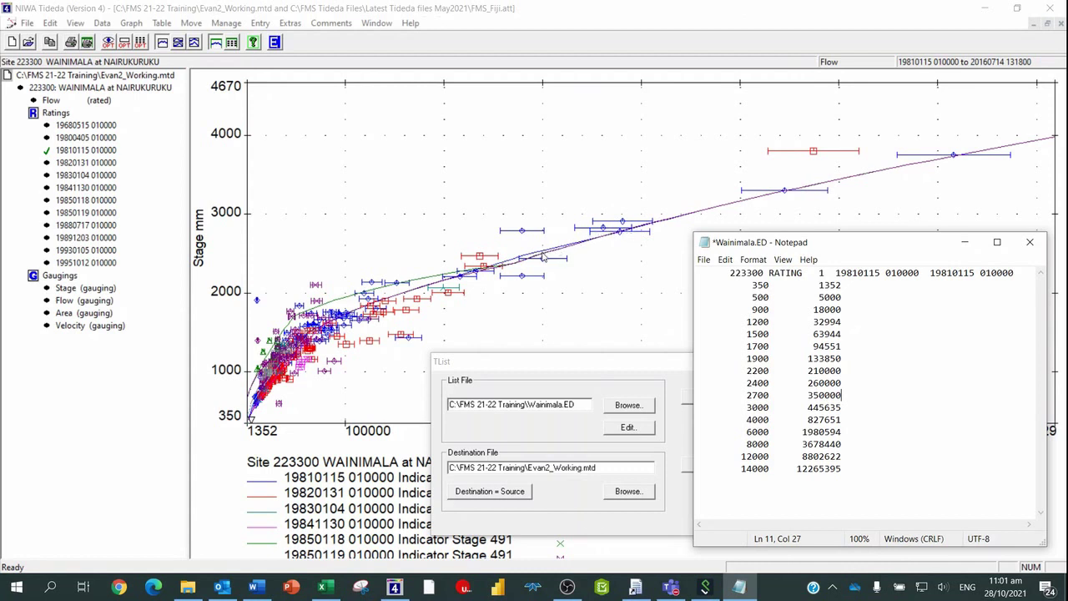
pyautogui.click(703, 259)
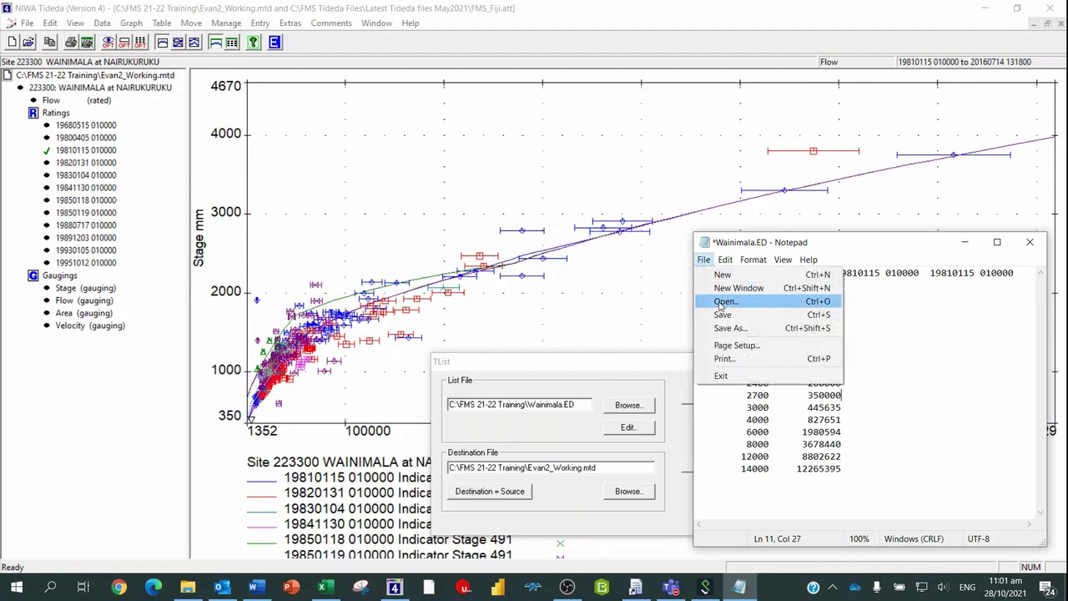
pyautogui.click(722, 316)
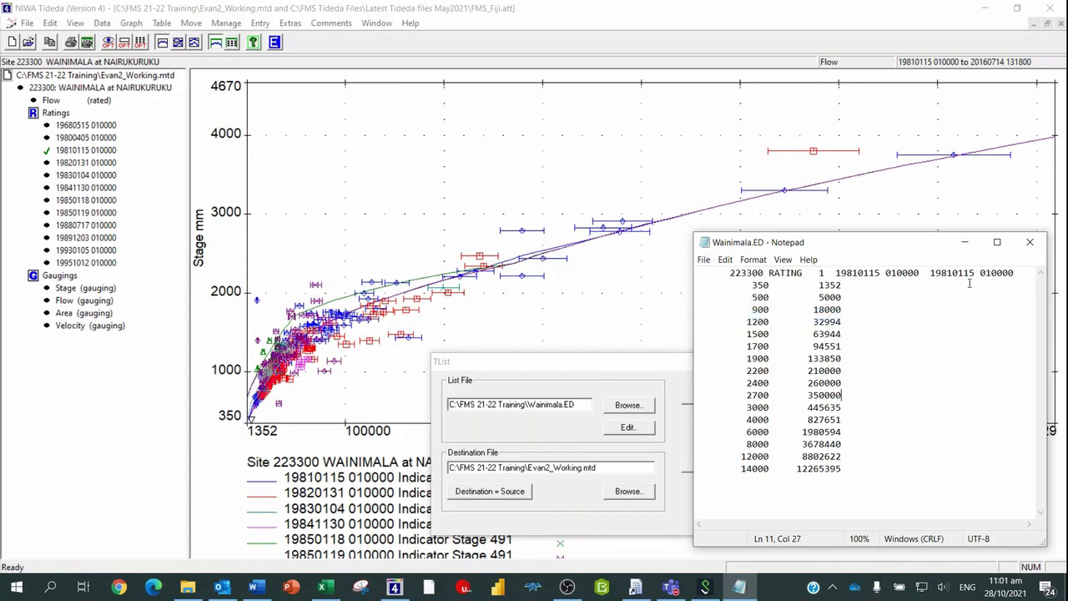
# Close Wainimala.ED, import it into Evan2_Working.mtd and regraph the ratings with gaugings
pyautogui.click(1031, 243)
pyautogui.click(708, 397)
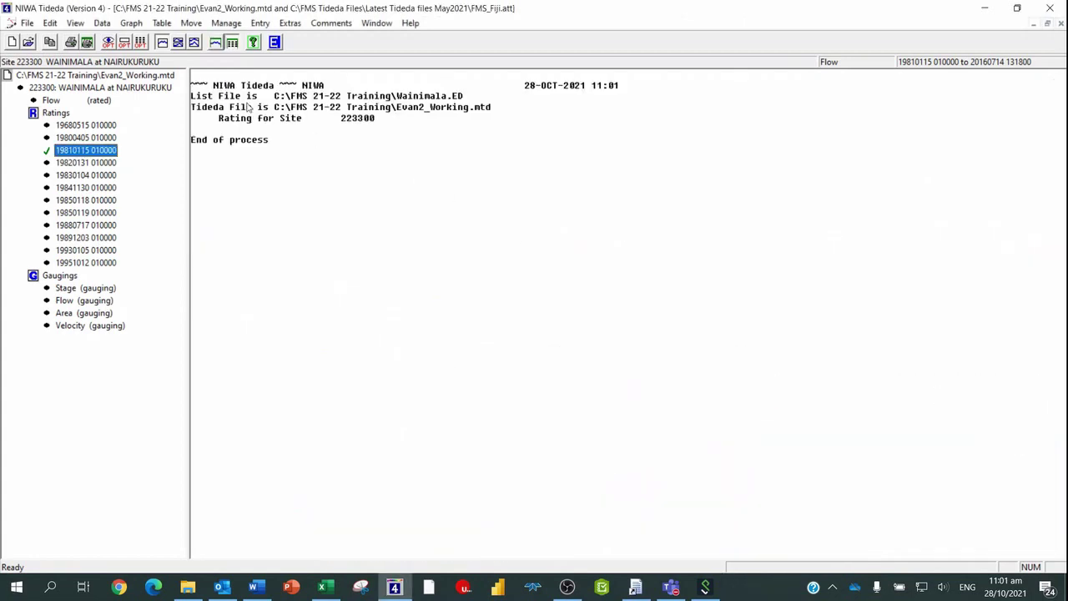
pyautogui.click(131, 24)
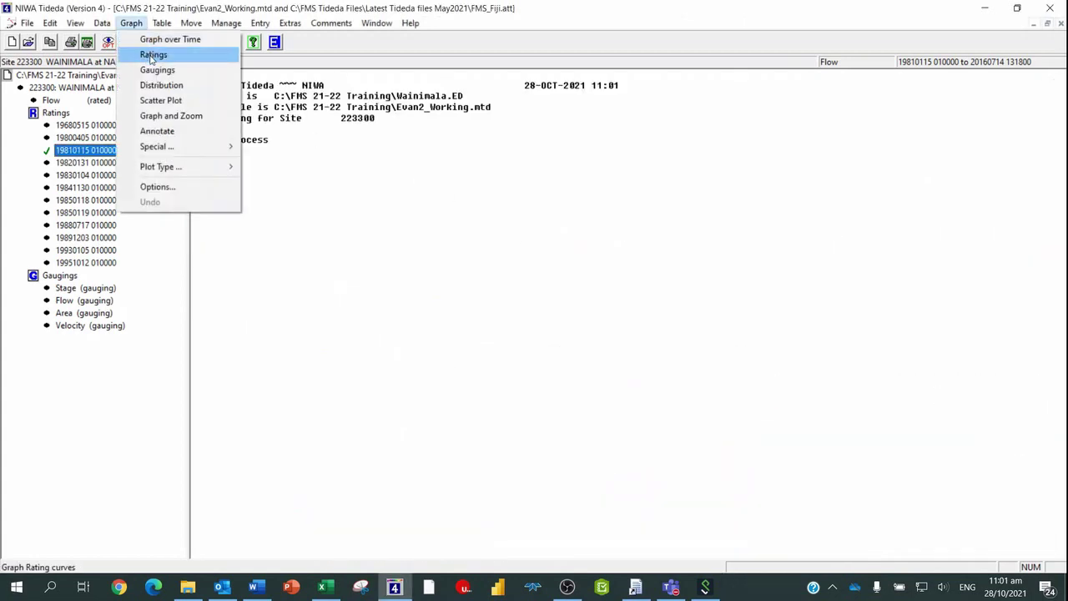
pyautogui.click(152, 56)
pyautogui.press('Return')
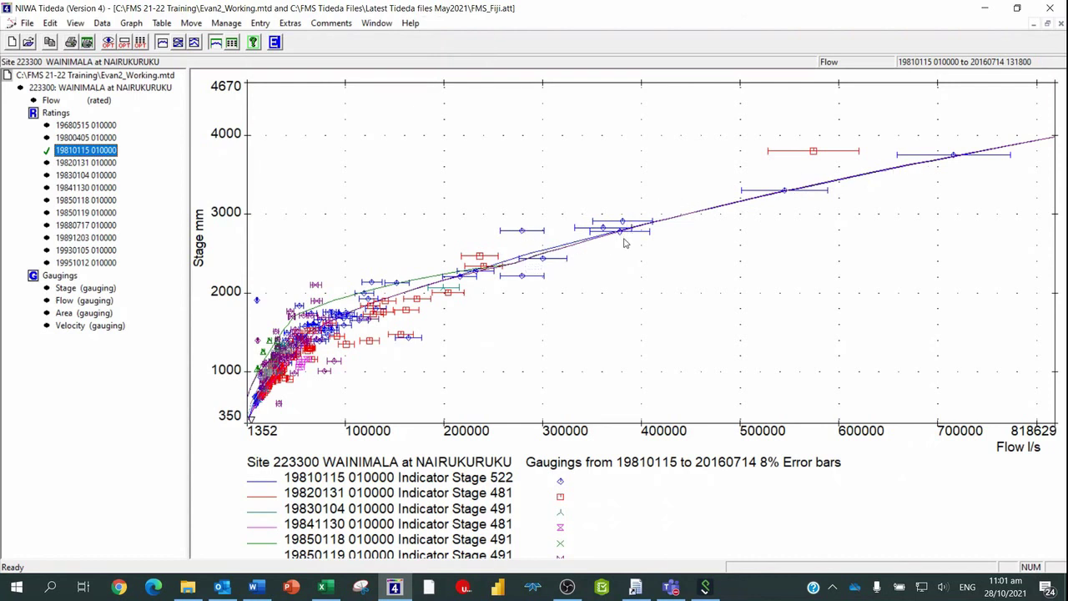
# Regraph the rating curves without plotting the gaugings
pyautogui.click(131, 25)
pyautogui.click(151, 54)
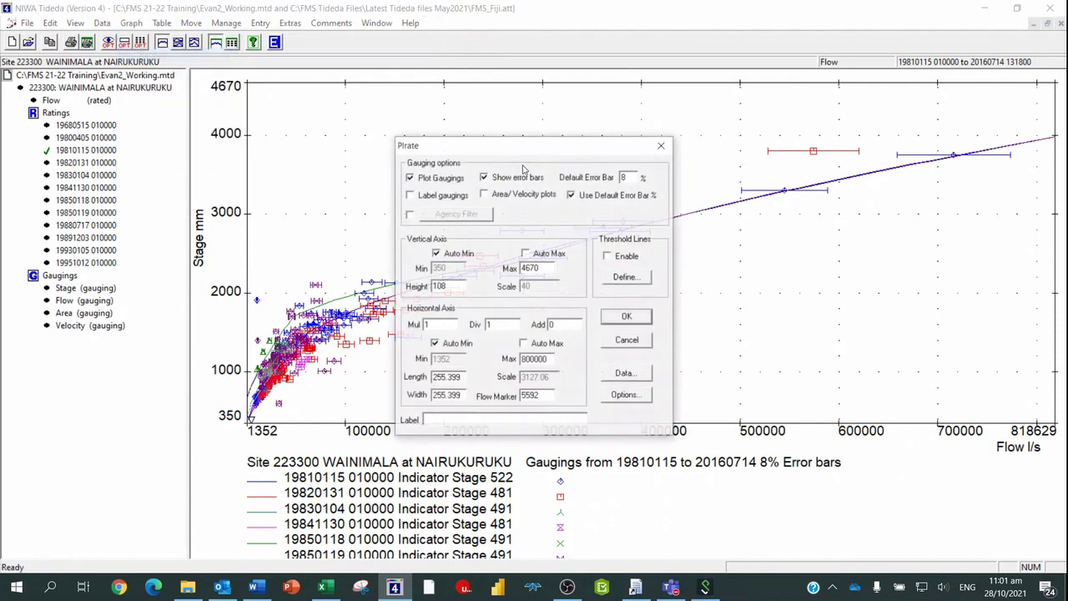
pyautogui.click(410, 178)
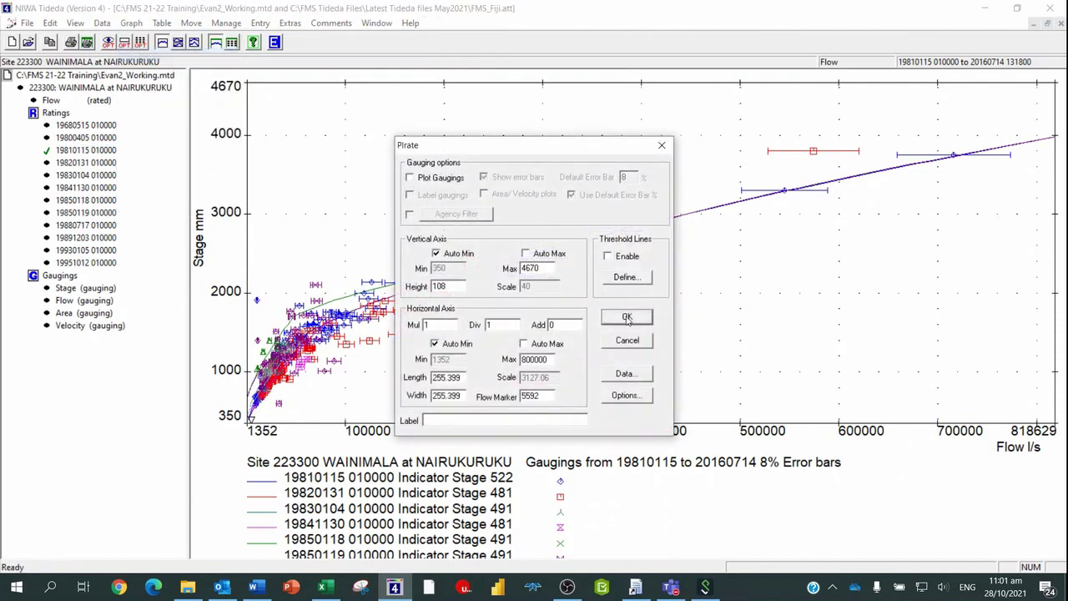
pyautogui.click(626, 318)
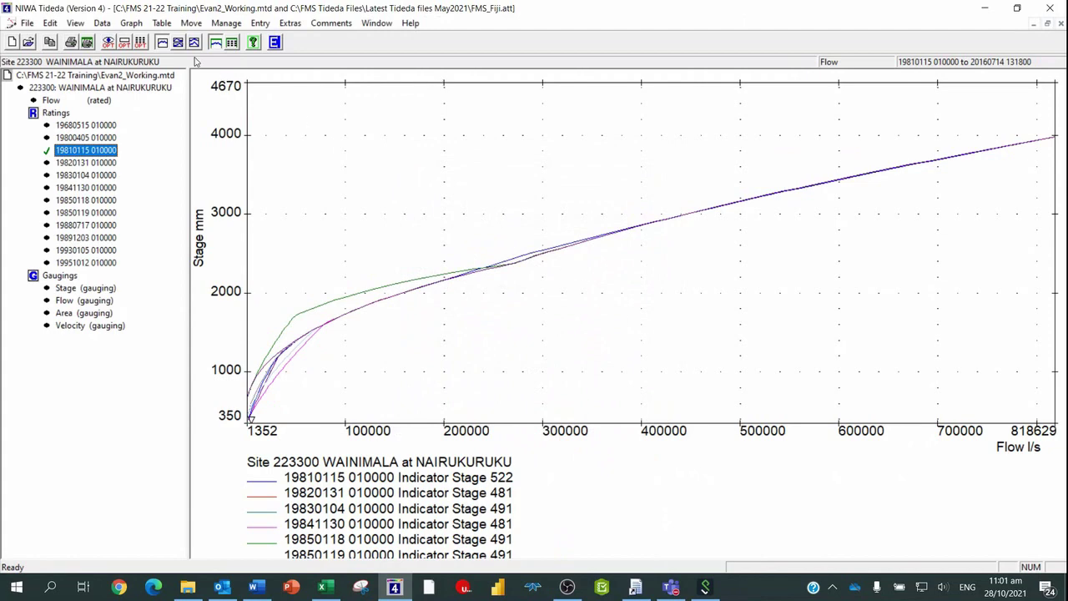
pyautogui.click(130, 24)
pyautogui.click(152, 55)
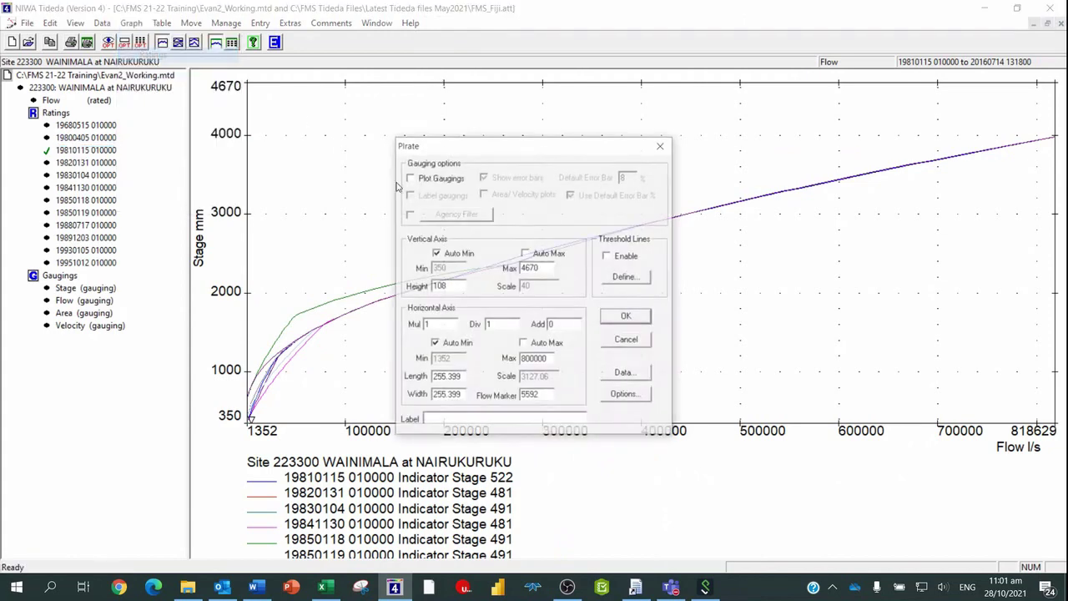
pyautogui.click(628, 372)
pyautogui.click(642, 313)
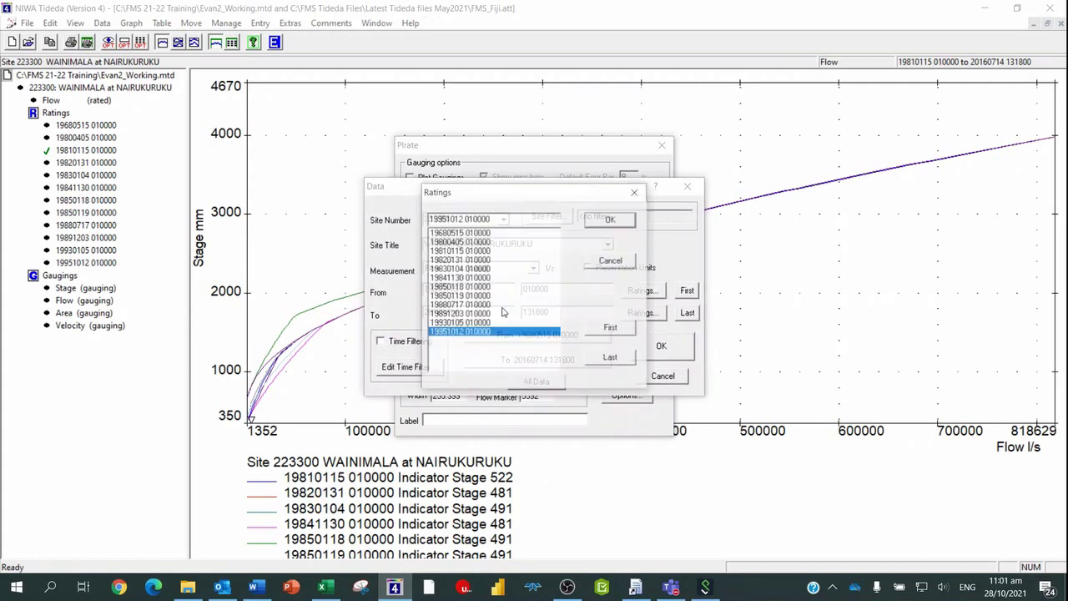
pyautogui.click(443, 250)
pyautogui.click(606, 222)
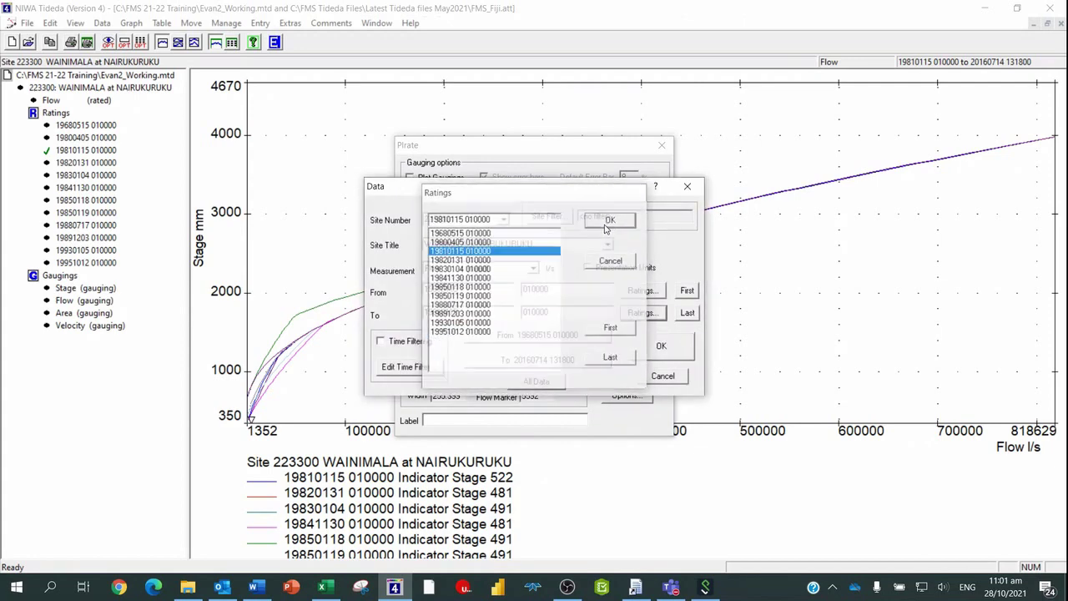
pyautogui.click(648, 347)
pyautogui.click(632, 315)
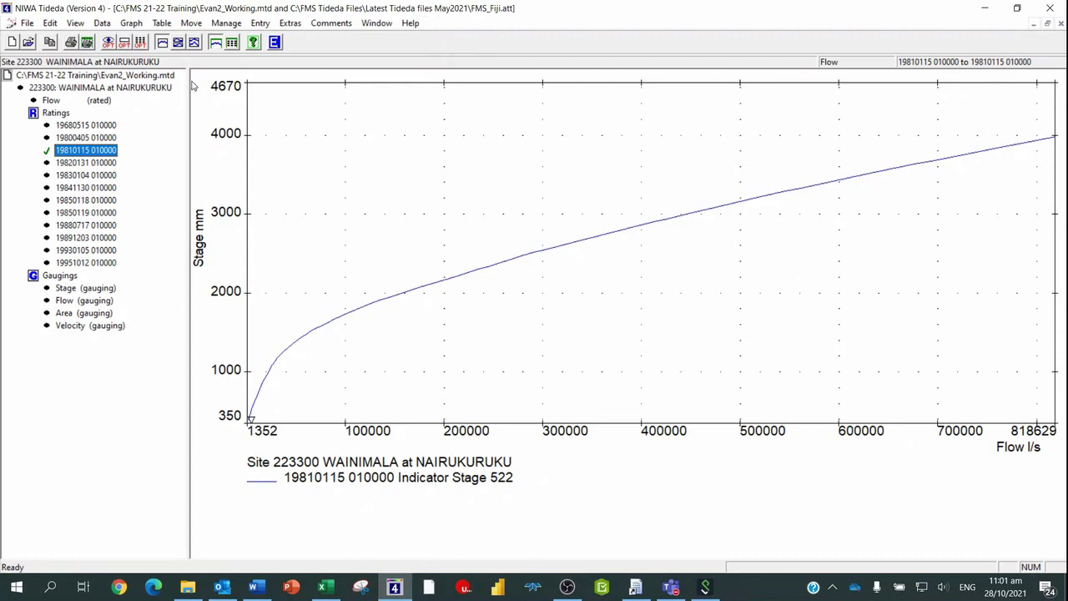
pyautogui.click(131, 22)
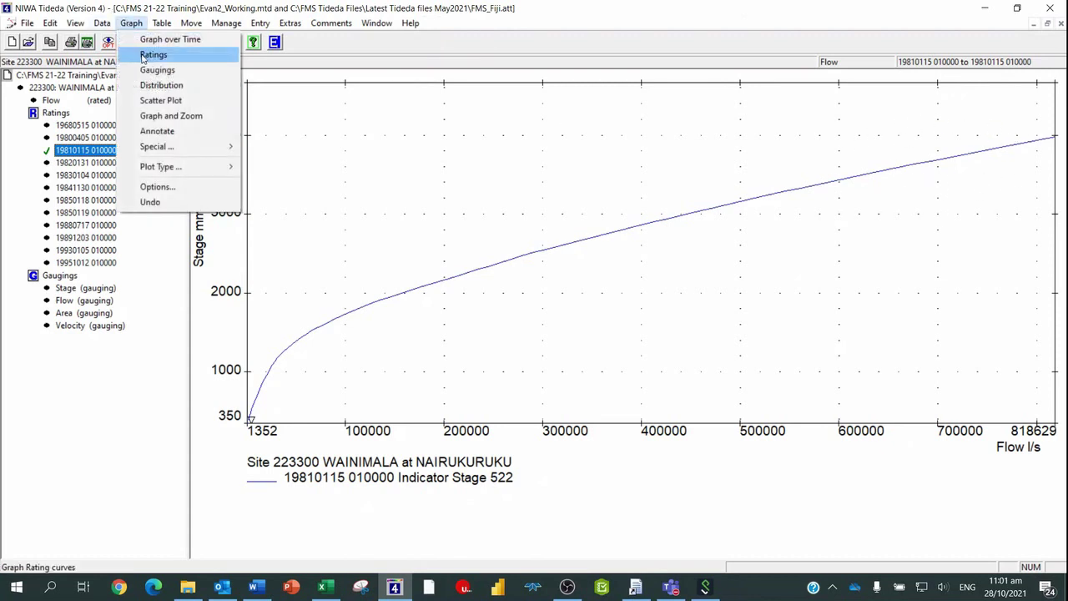
pyautogui.click(143, 57)
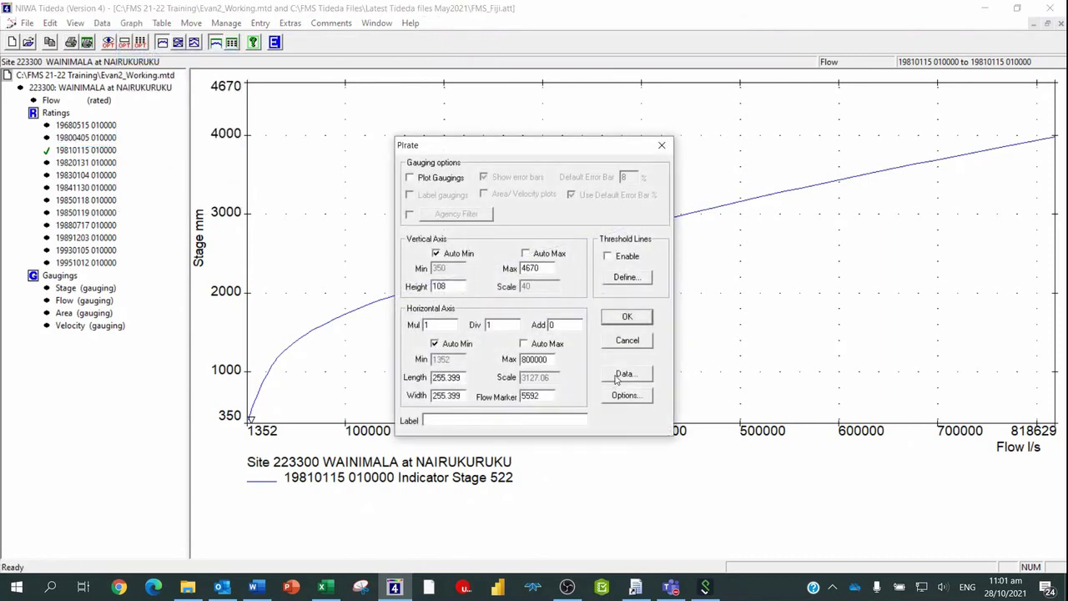
pyautogui.click(623, 375)
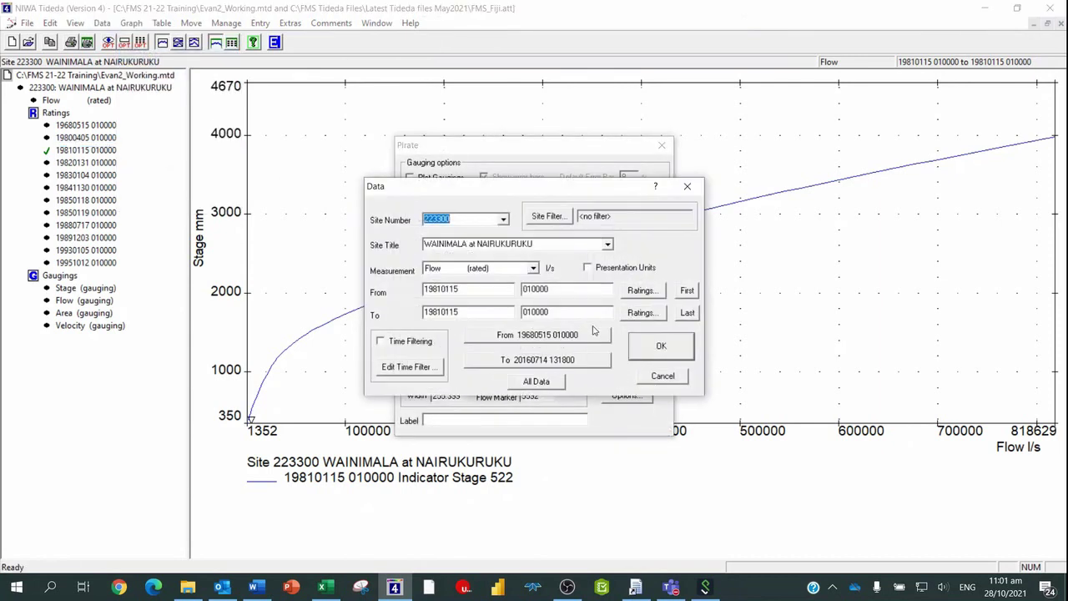
pyautogui.click(658, 377)
pyautogui.click(409, 177)
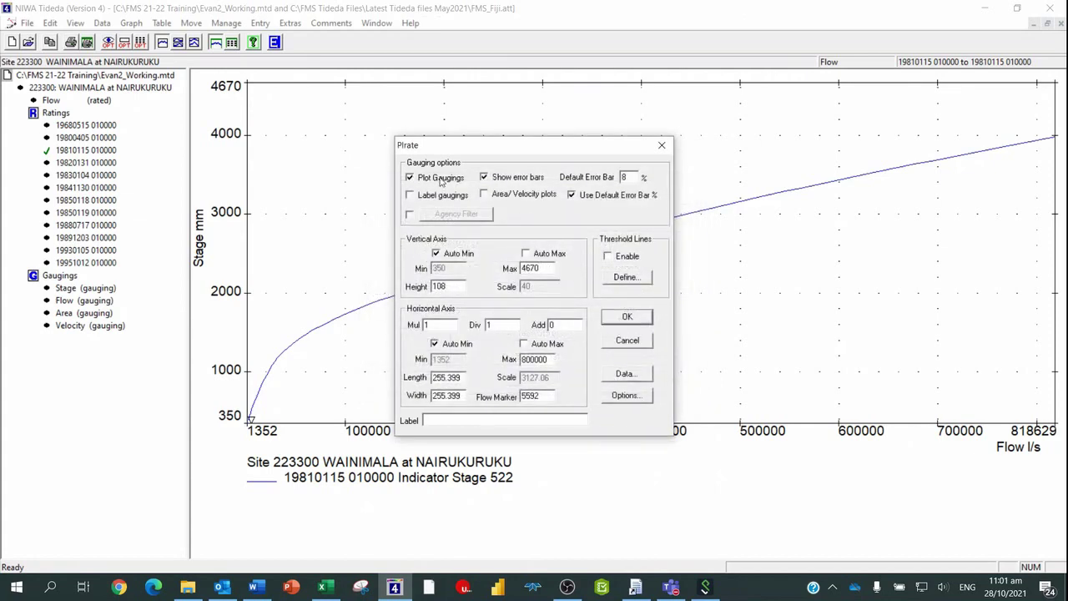
pyautogui.click(624, 375)
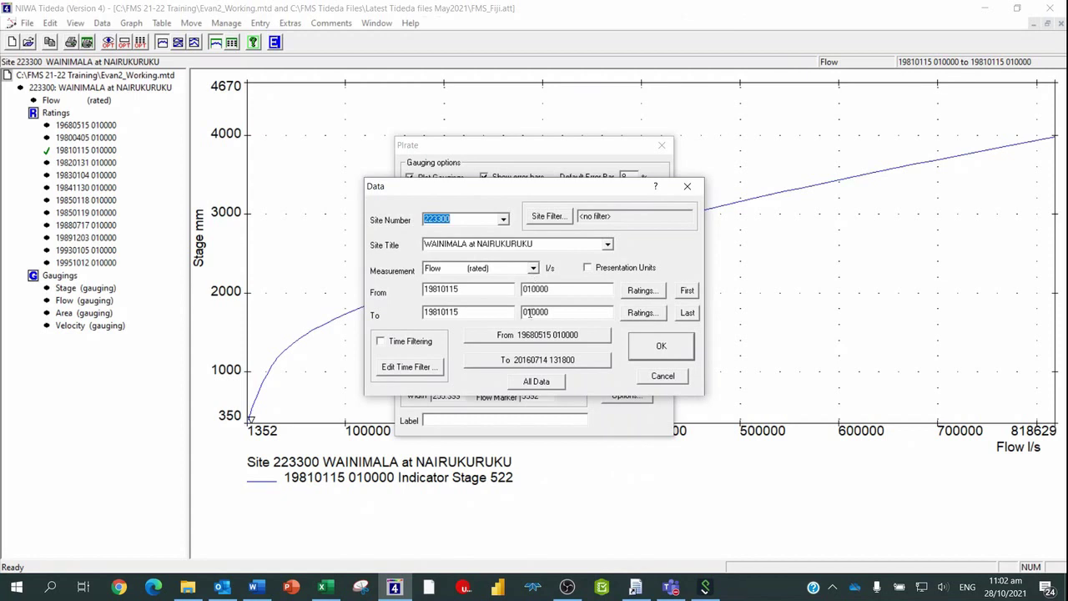
pyautogui.click(532, 271)
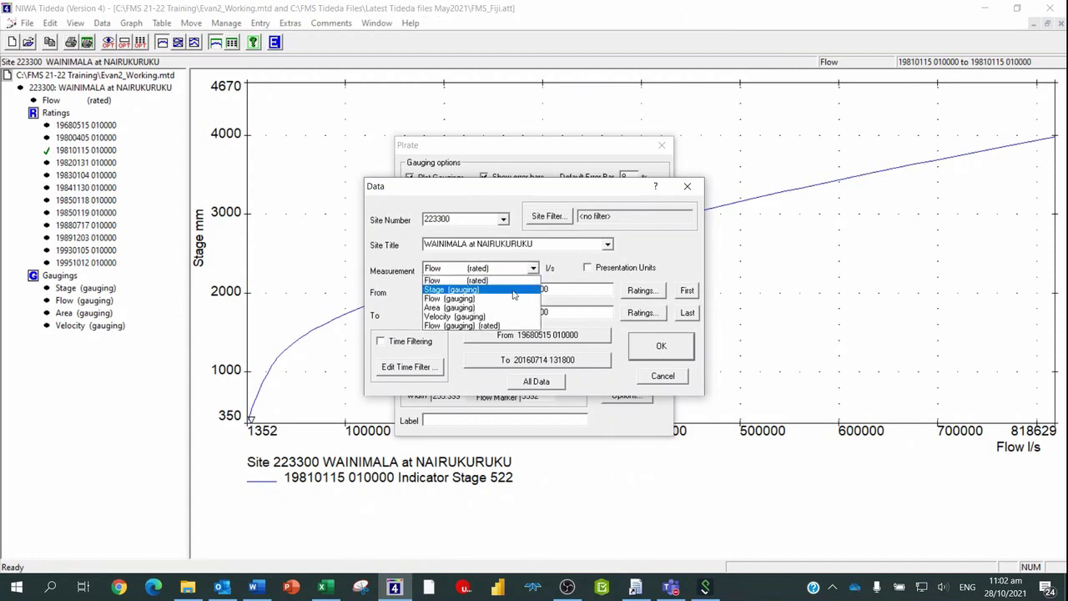
pyautogui.click(512, 287)
pyautogui.click(546, 361)
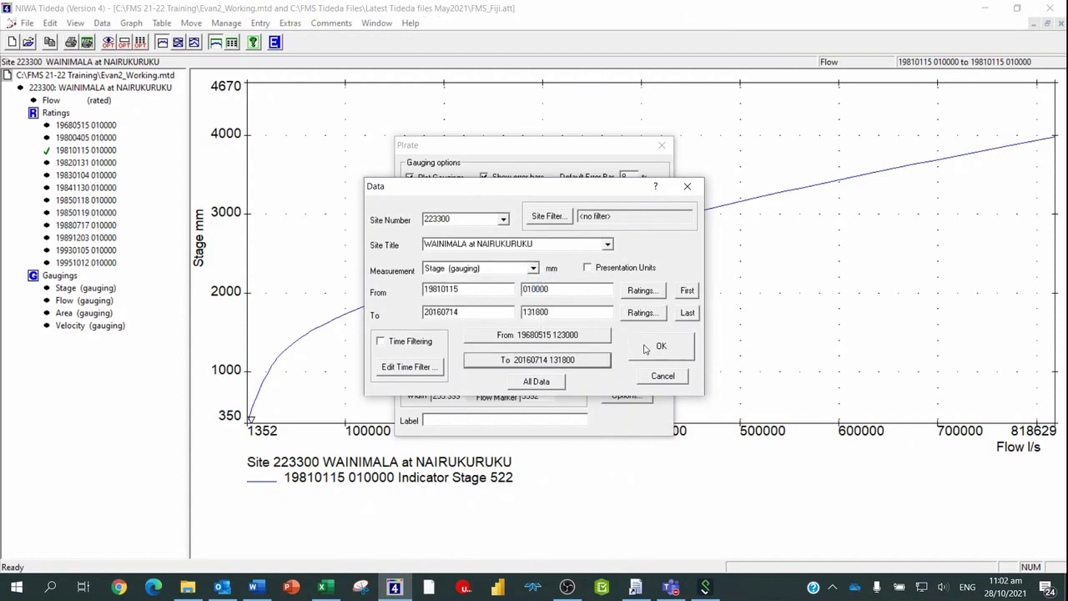
pyautogui.click(644, 343)
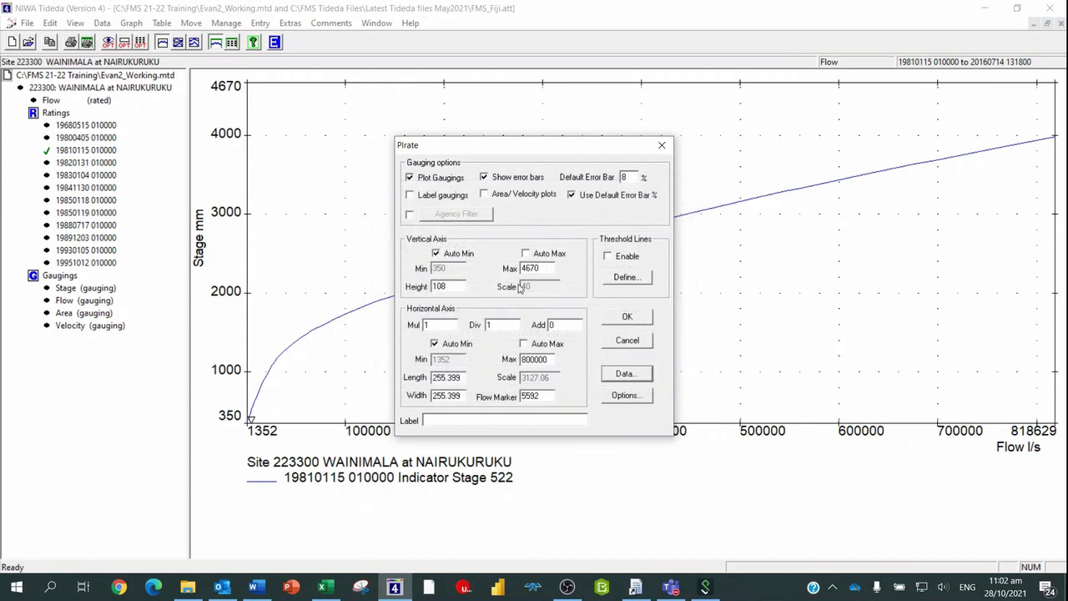
# Set the vertical axis maximum to 7000 and the horizontal axis maximum to 2500000, and graph the ratings and gaugings
pyautogui.moveTo(546, 267); pyautogui.dragTo(513, 267)
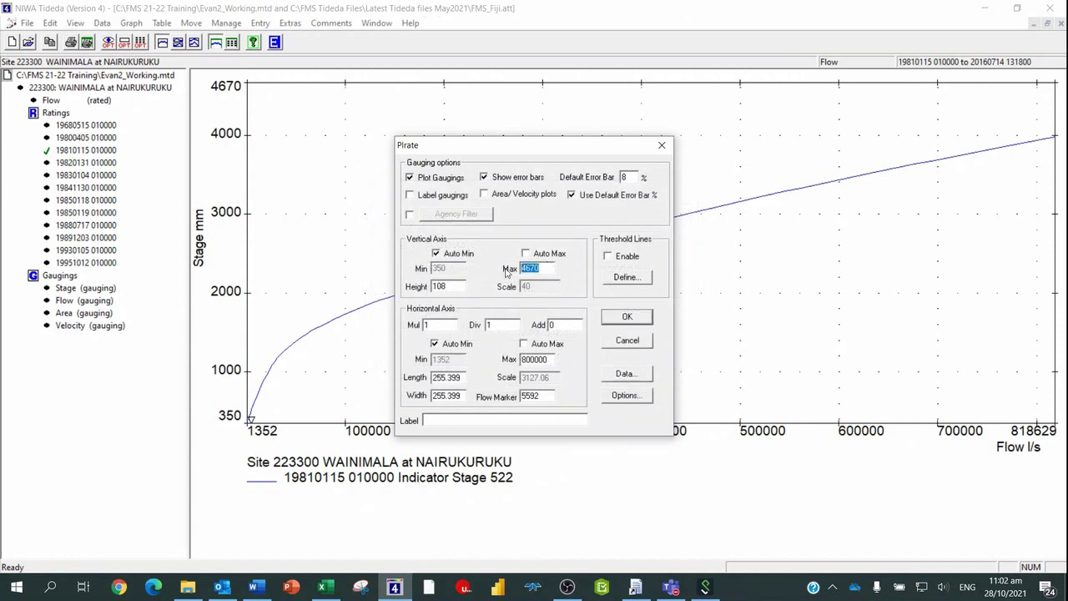
pyautogui.write('7000')
pyautogui.moveTo(547, 358); pyautogui.dragTo(503, 354)
pyautogui.write('25')
pyautogui.press('Return')
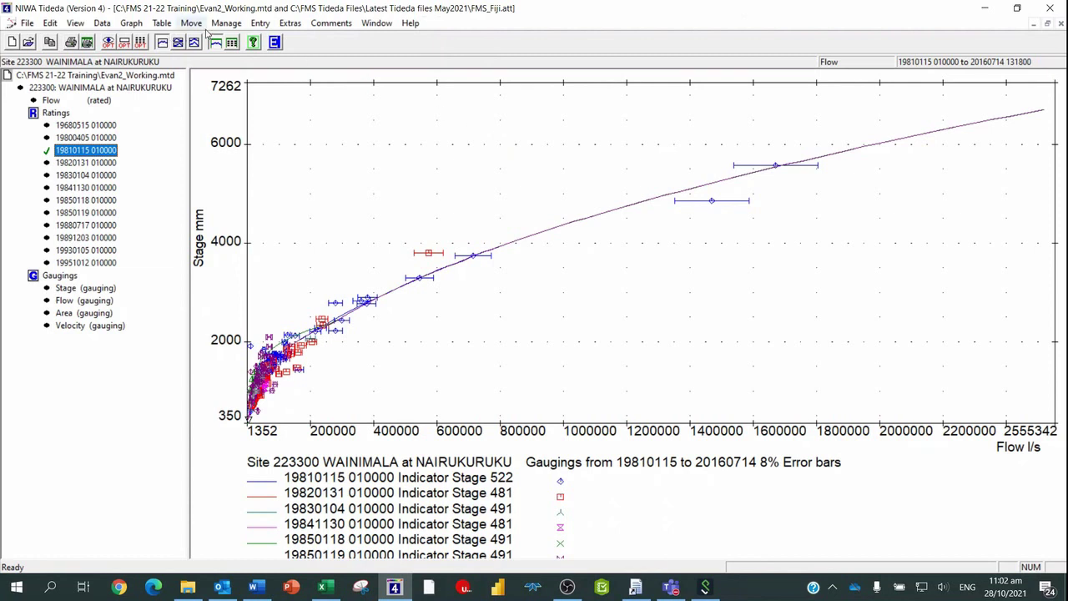
# Start a fully specified list import and open Wainimala.ED for editing beside the plotted curves
pyautogui.click(261, 24)
pyautogui.moveTo(367, 39)
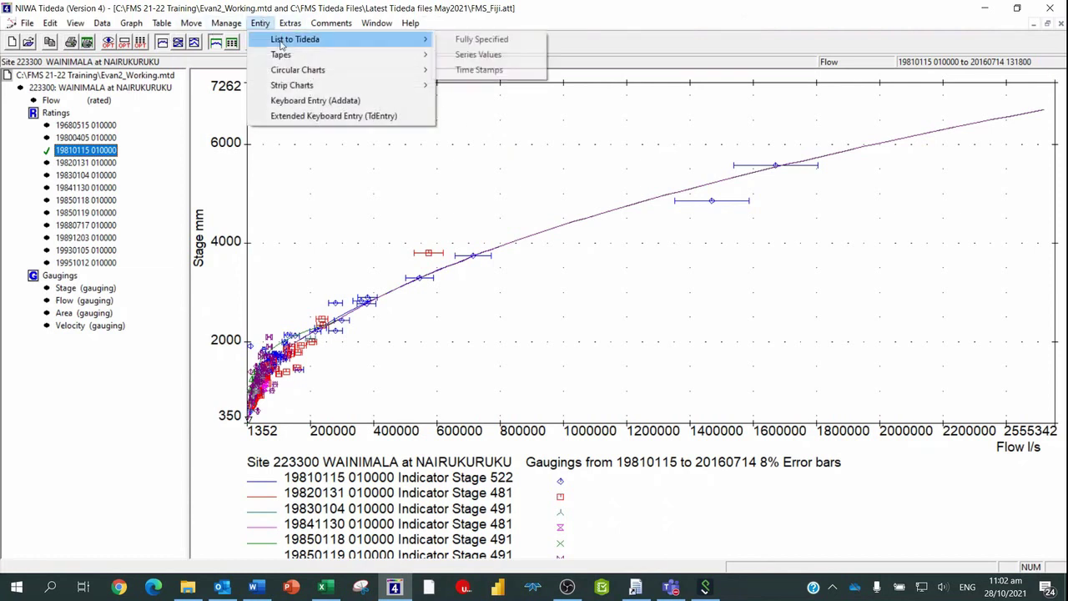
pyautogui.click(466, 42)
pyautogui.moveTo(519, 206); pyautogui.dragTo(505, 359)
pyautogui.click(557, 419)
pyautogui.moveTo(892, 243)
pyautogui.mouseDown()
pyautogui.moveTo(901, 231)
pyautogui.moveTo(888, 247)
pyautogui.mouseUp()
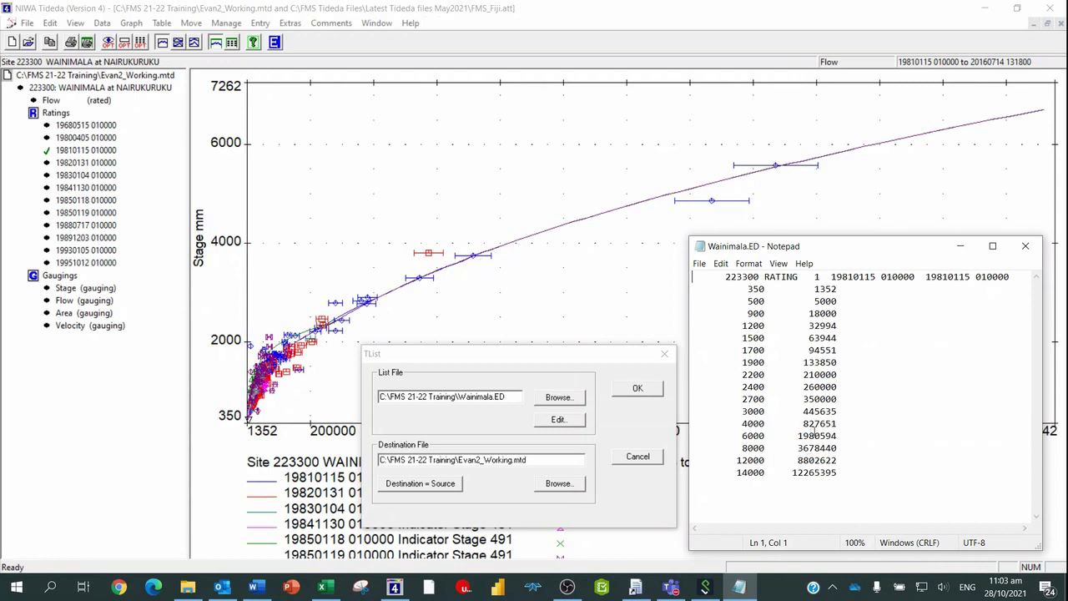
# Set the rated flow at stage 4000 to 900000 in Wainimala.ED
pyautogui.moveTo(835, 424); pyautogui.dragTo(802, 424)
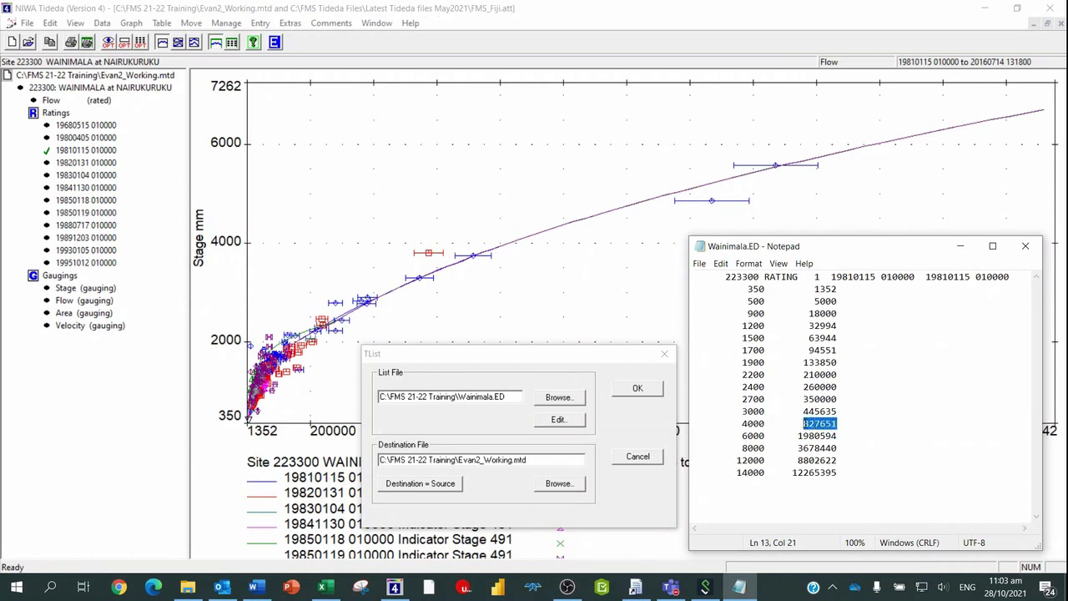
pyautogui.write('900000')
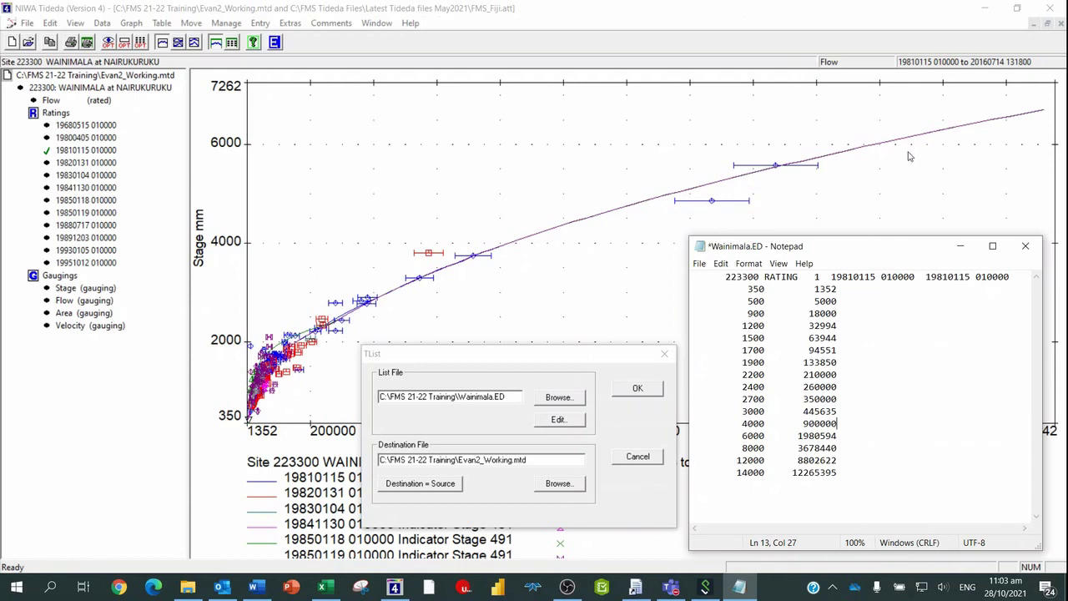
pyautogui.moveTo(932, 254); pyautogui.dragTo(769, 161)
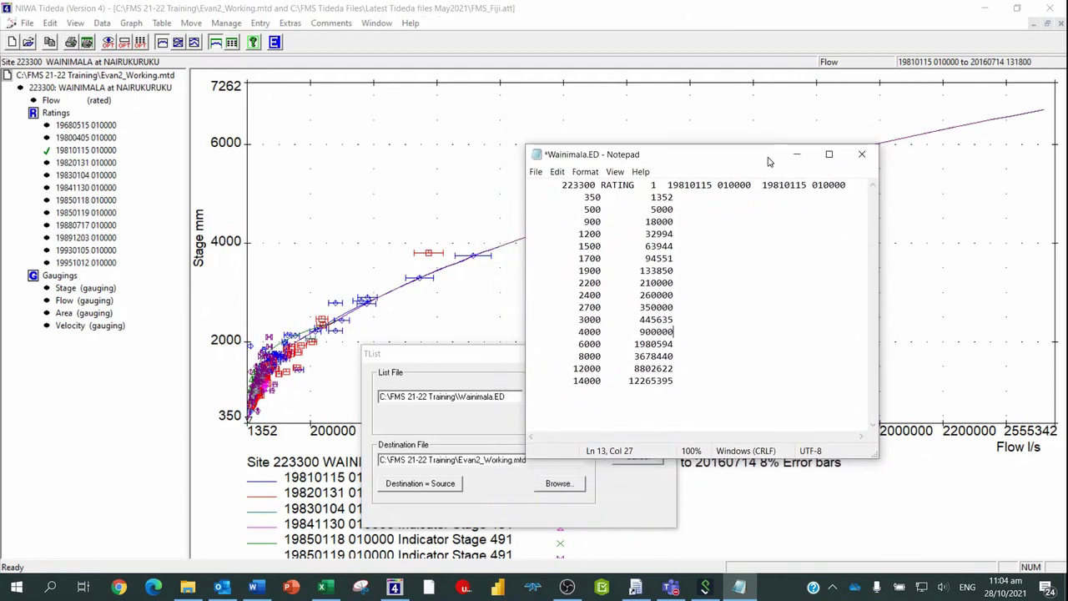
pyautogui.moveTo(768, 161); pyautogui.dragTo(905, 183)
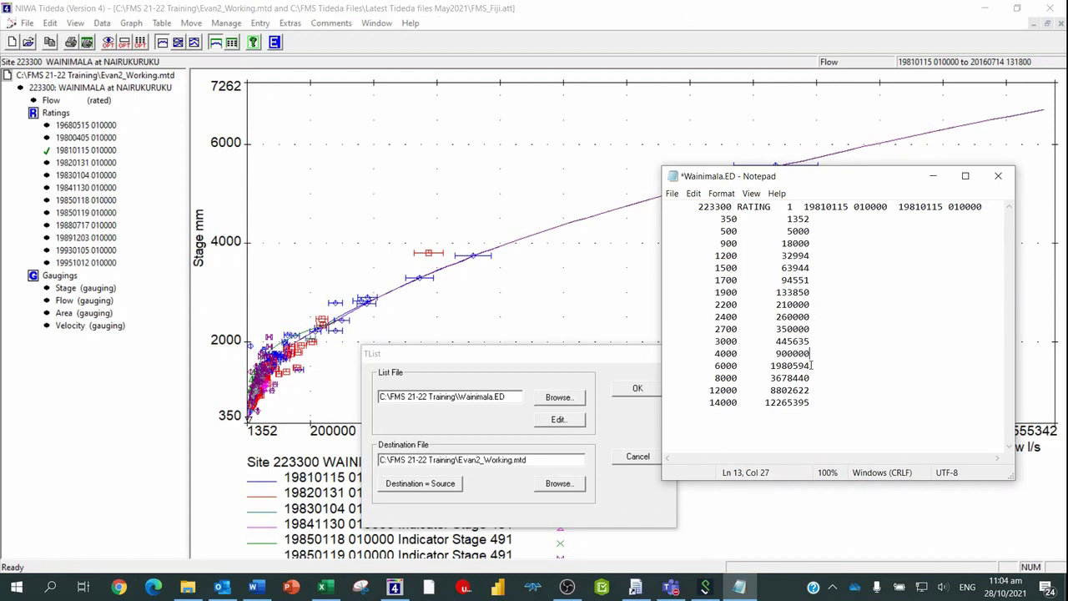
# Set the rated flow at stage 6000 to 2800000 in Wainimala.ED, then save and close the file
pyautogui.press('BackSpace')
pyautogui.press('BackSpace')
pyautogui.press('BackSpace')
pyautogui.press('BackSpace')
pyautogui.press('BackSpace')
pyautogui.write('2800000')
pyautogui.moveTo(775, 179); pyautogui.dragTo(798, 246)
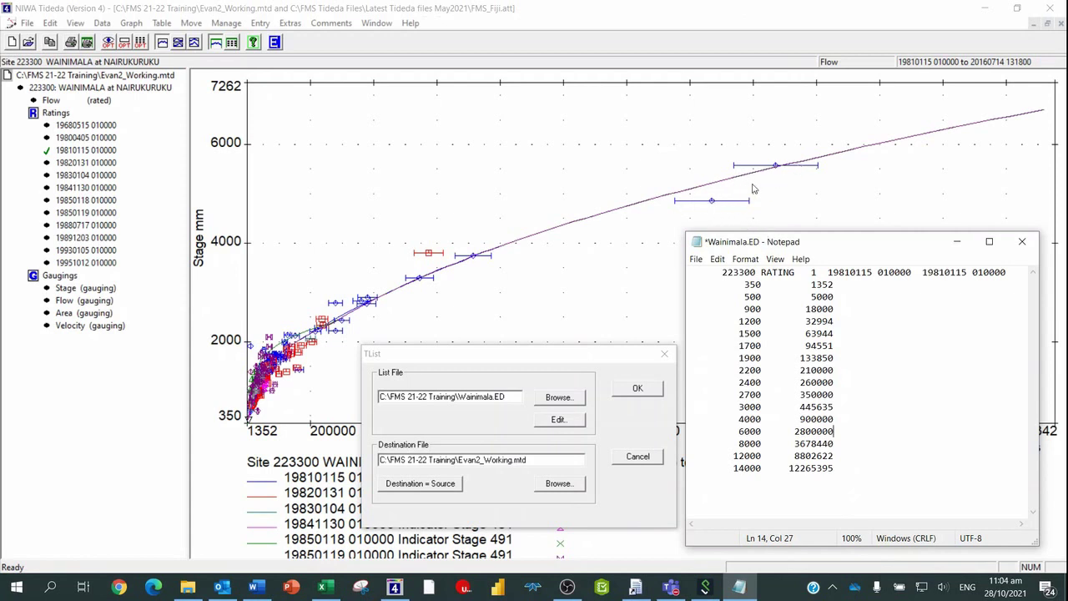
pyautogui.click(696, 259)
pyautogui.click(712, 315)
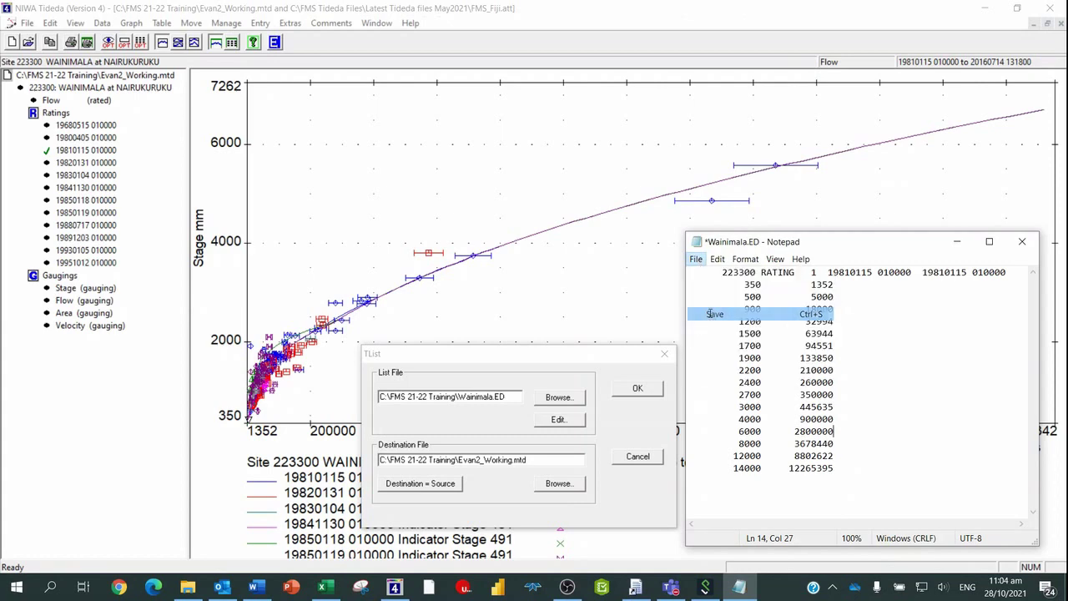
pyautogui.click(1022, 241)
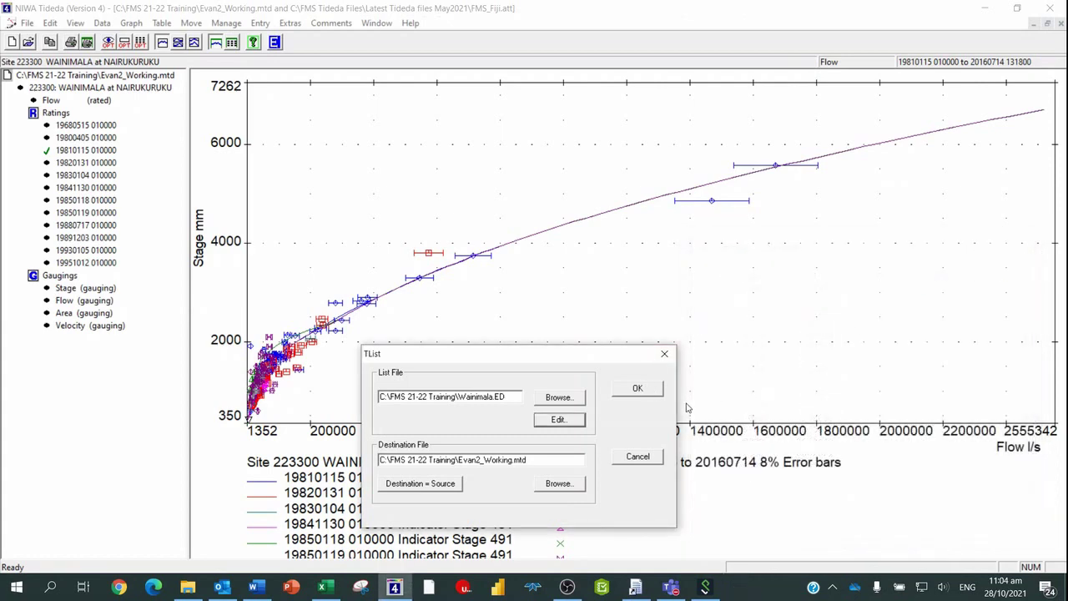
# Import the edited rating into Evan2_Working.mtd and regraph the ratings and gaugings with the same axis limits
pyautogui.click(642, 390)
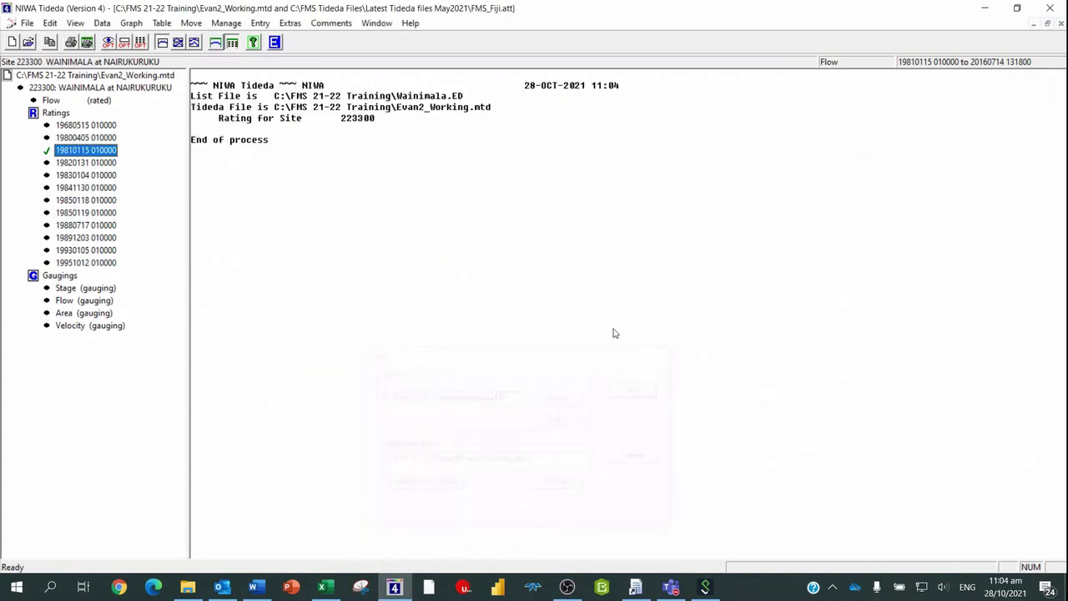
pyautogui.click(129, 22)
pyautogui.click(149, 54)
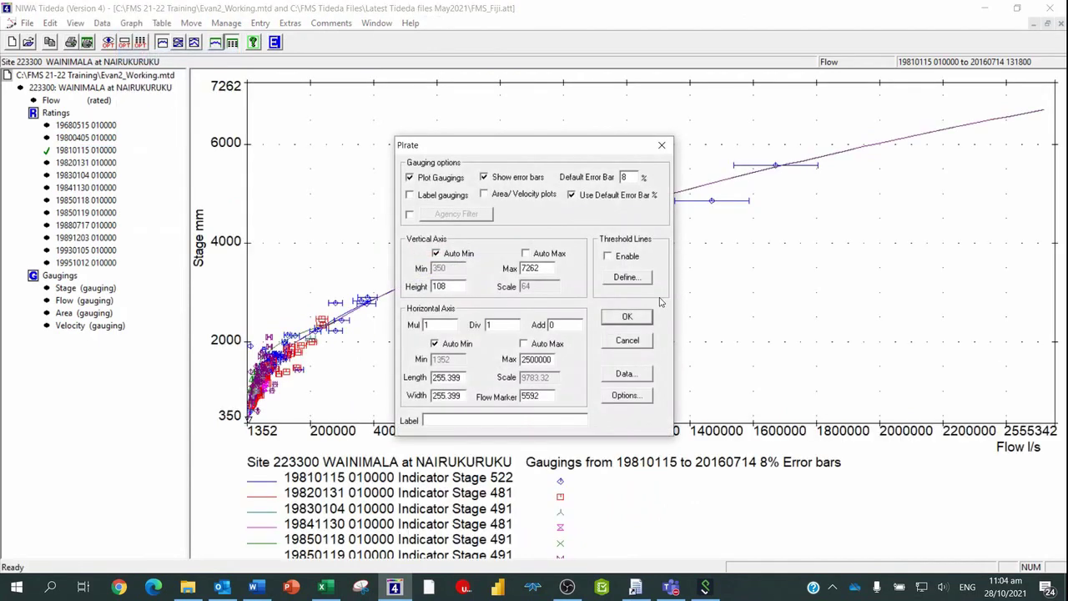
pyautogui.click(633, 314)
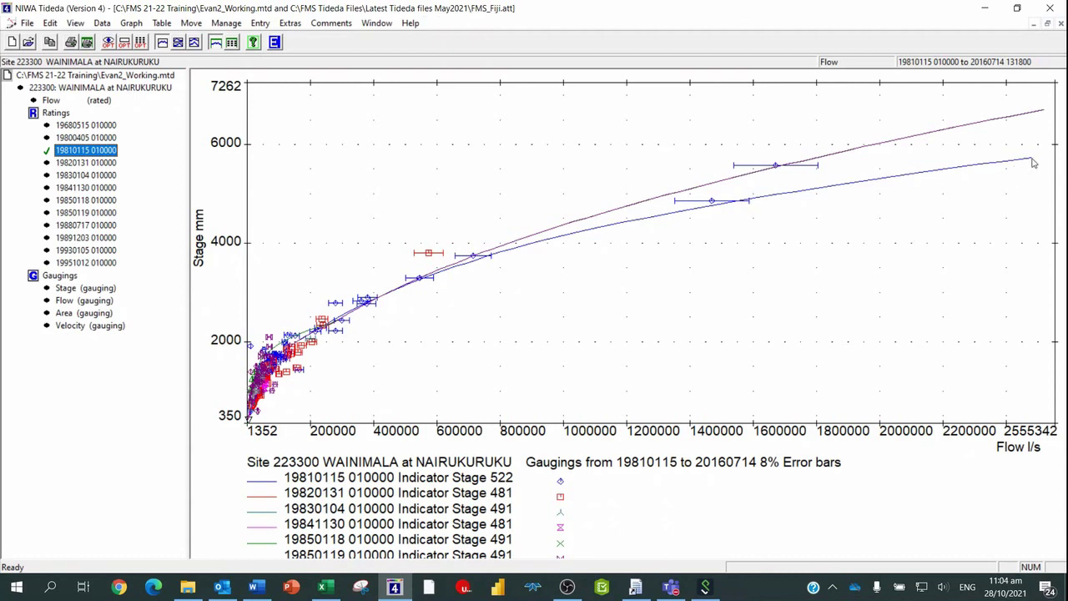
# Start another fully specified list import and reopen Wainimala.ED for editing, keeping the upper curves in view
pyautogui.click(261, 24)
pyautogui.moveTo(350, 39)
pyautogui.click(488, 39)
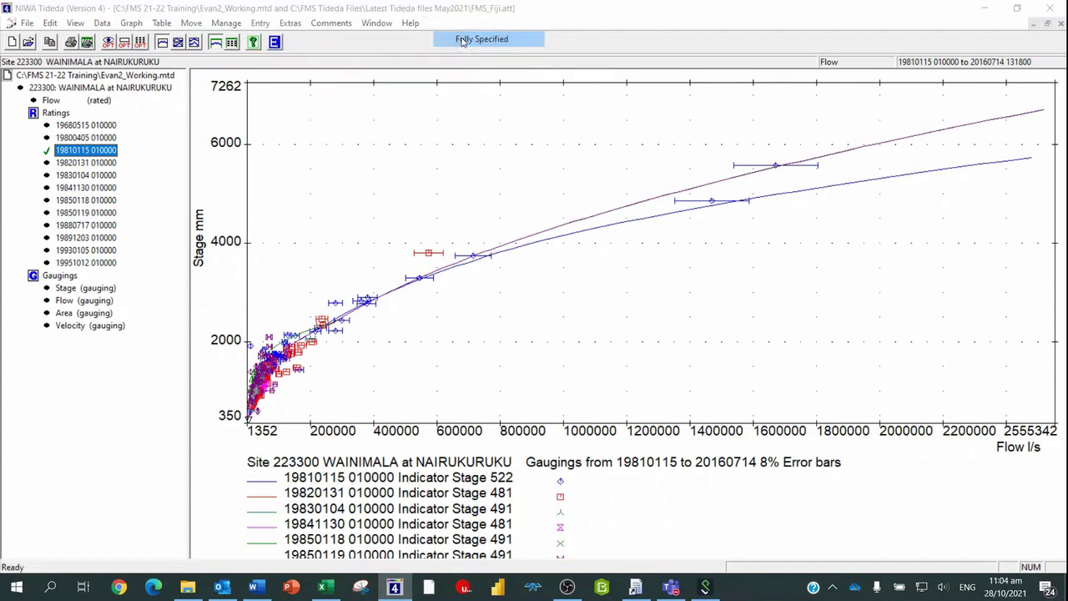
pyautogui.moveTo(512, 203); pyautogui.dragTo(517, 352)
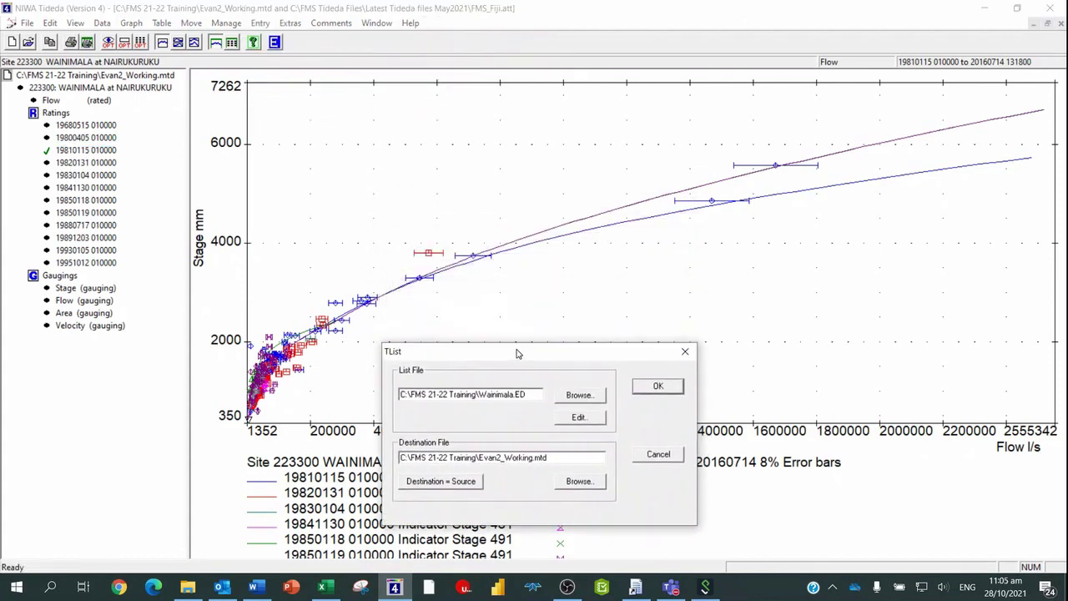
pyautogui.click(578, 417)
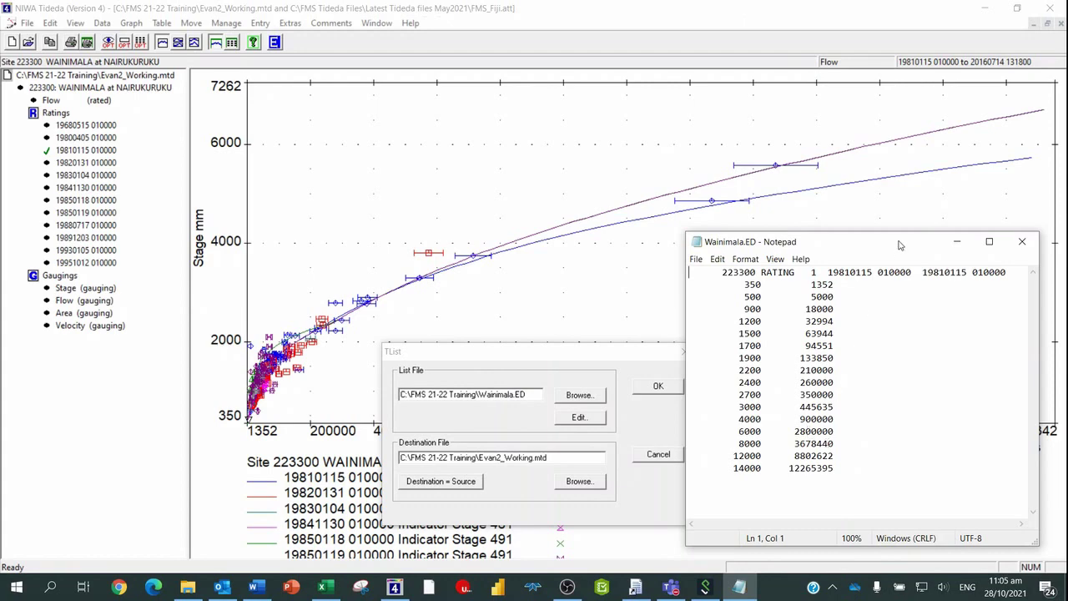
# Set the rated flow at stage 6000 to 2180000 in Wainimala.ED, then save and close the file
pyautogui.moveTo(893, 254); pyautogui.dragTo(846, 121)
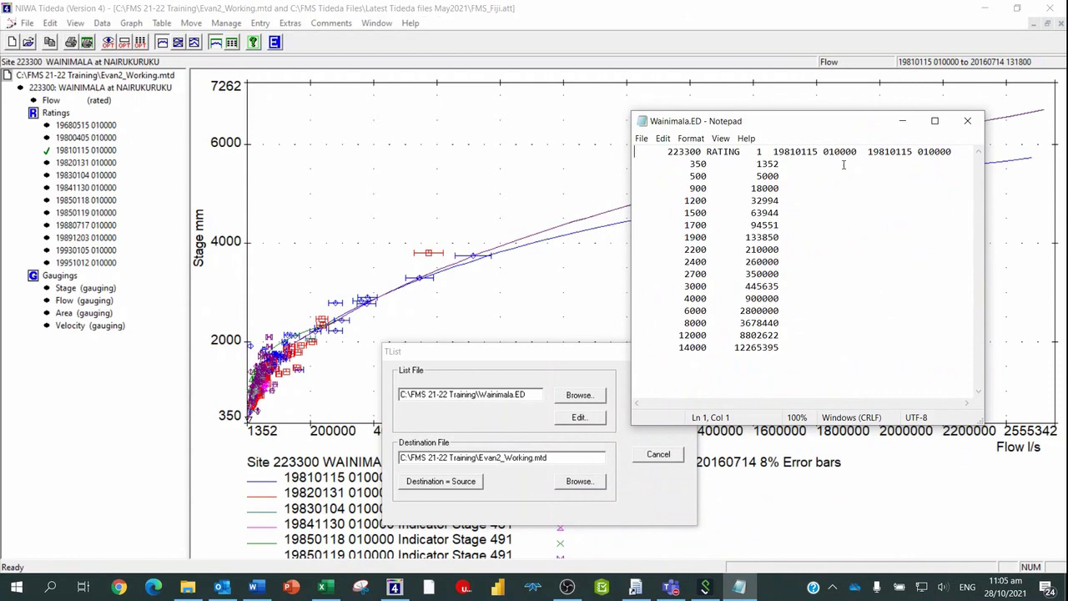
pyautogui.click(755, 309)
pyautogui.press('BackSpace')
pyautogui.write('1')
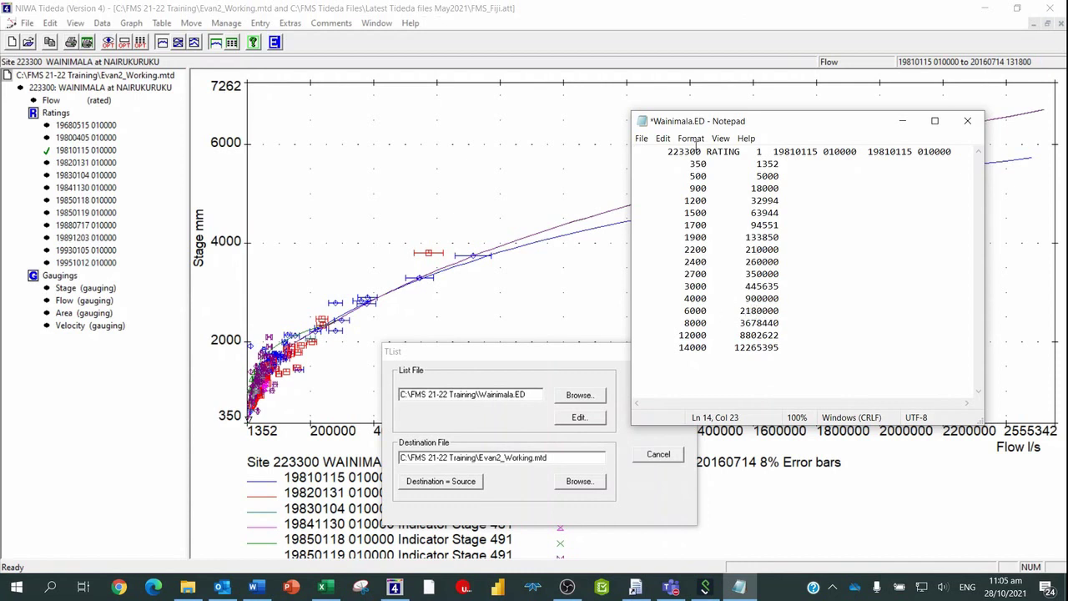
pyautogui.click(642, 138)
pyautogui.click(659, 193)
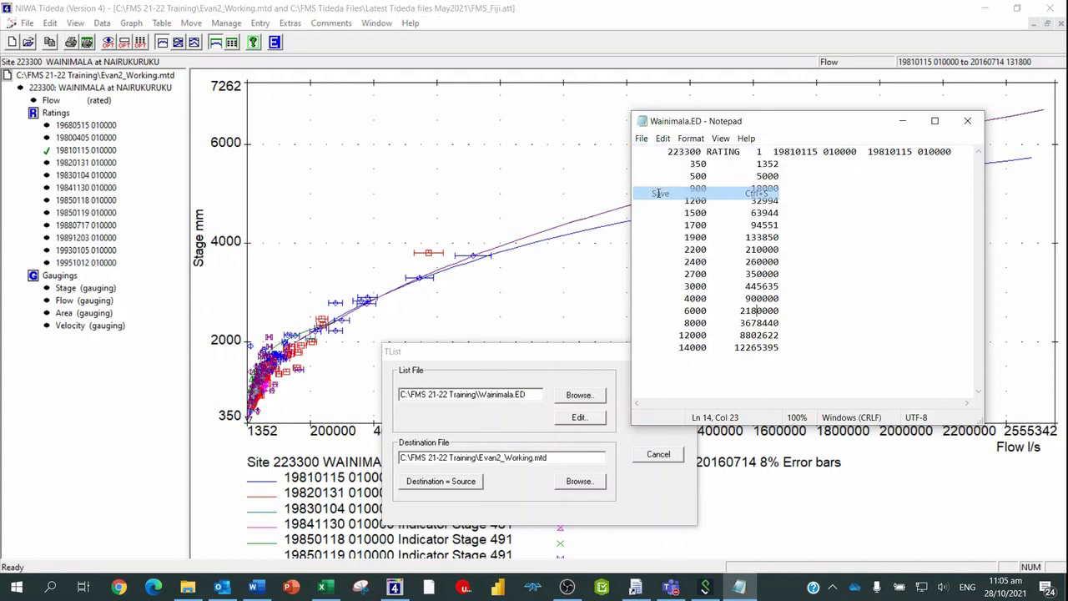
pyautogui.click(967, 121)
# Import the revised list file into Evan2_Working.mtd and regraph the ratings and gaugings with unchanged axis limits
pyautogui.click(654, 387)
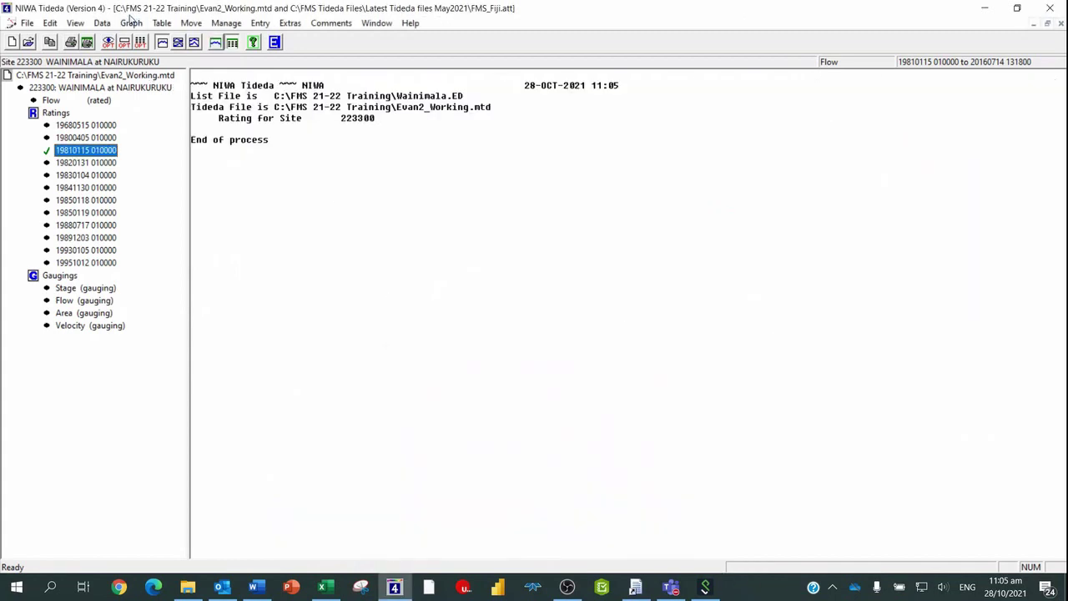
pyautogui.click(131, 23)
pyautogui.click(146, 53)
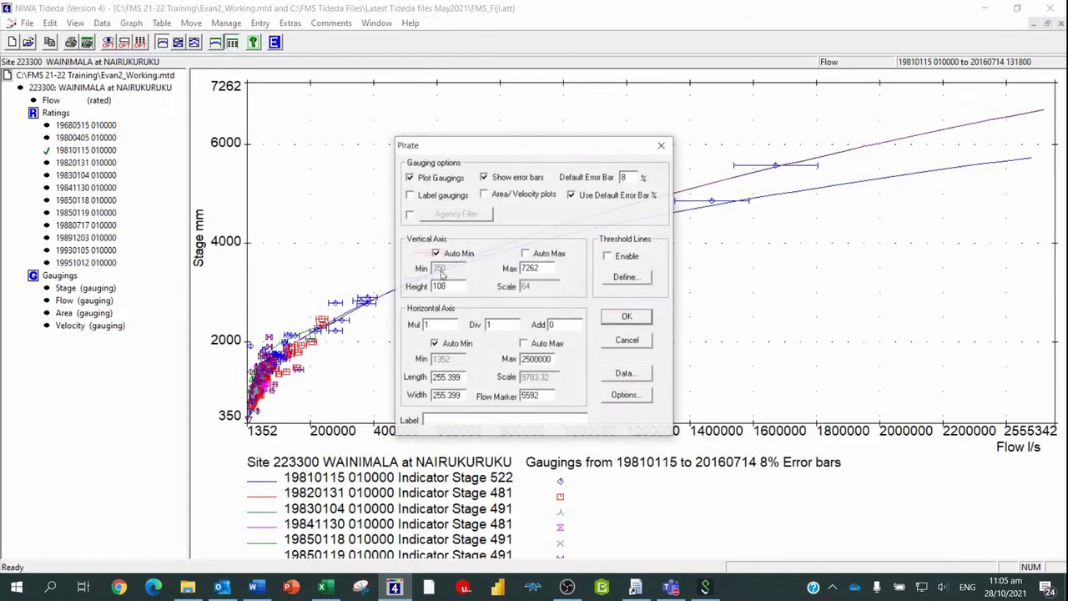
pyautogui.click(622, 318)
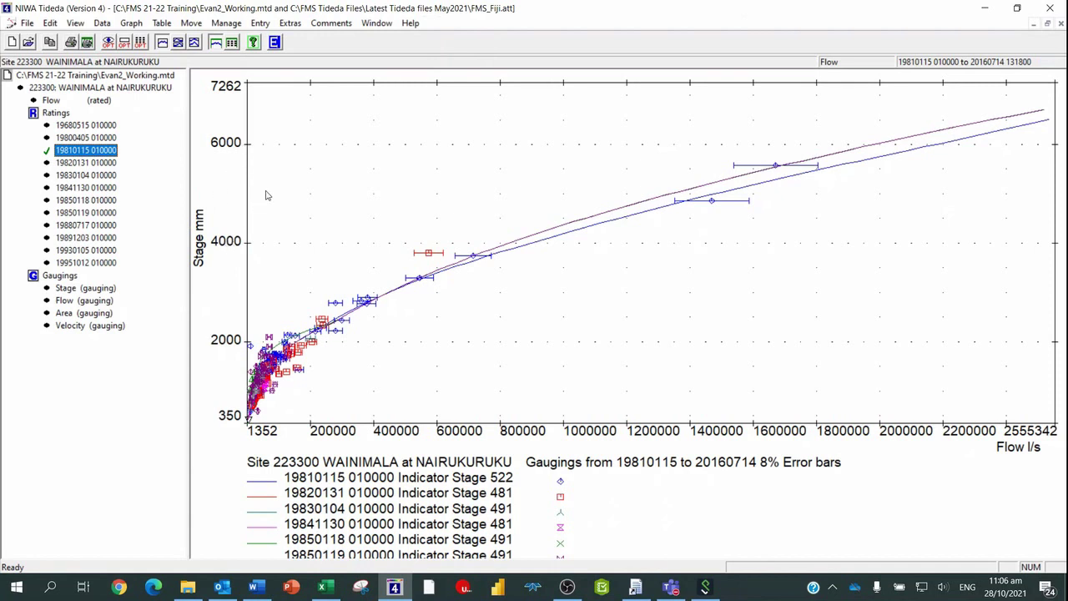
# Start a new fully specified list import and reopen Wainimala.ED for editing, keeping the high-flow gaugings in view
pyautogui.click(259, 22)
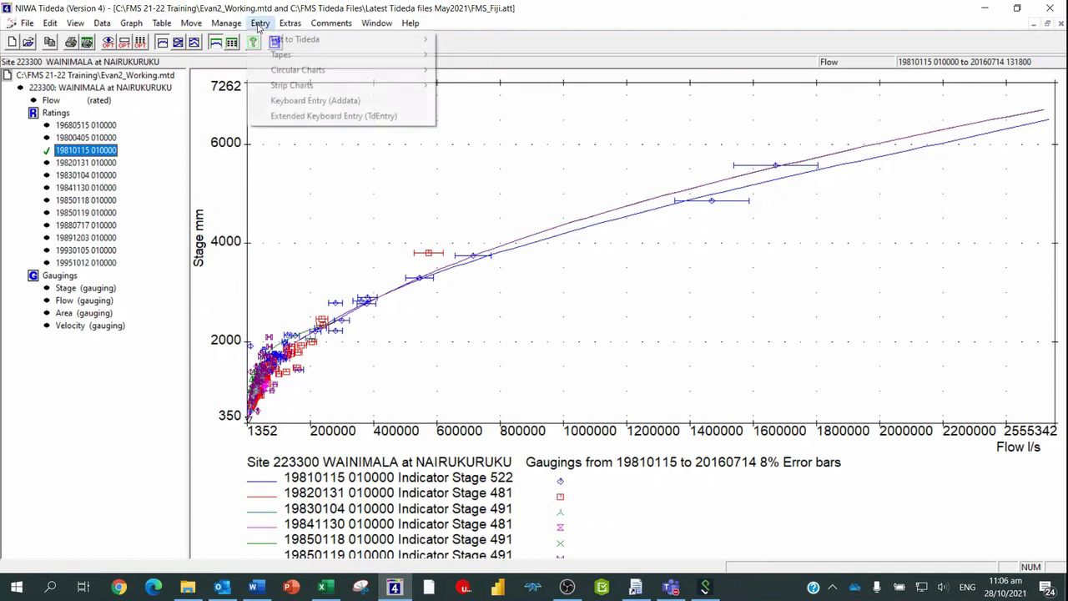
pyautogui.moveTo(338, 42)
pyautogui.click(482, 39)
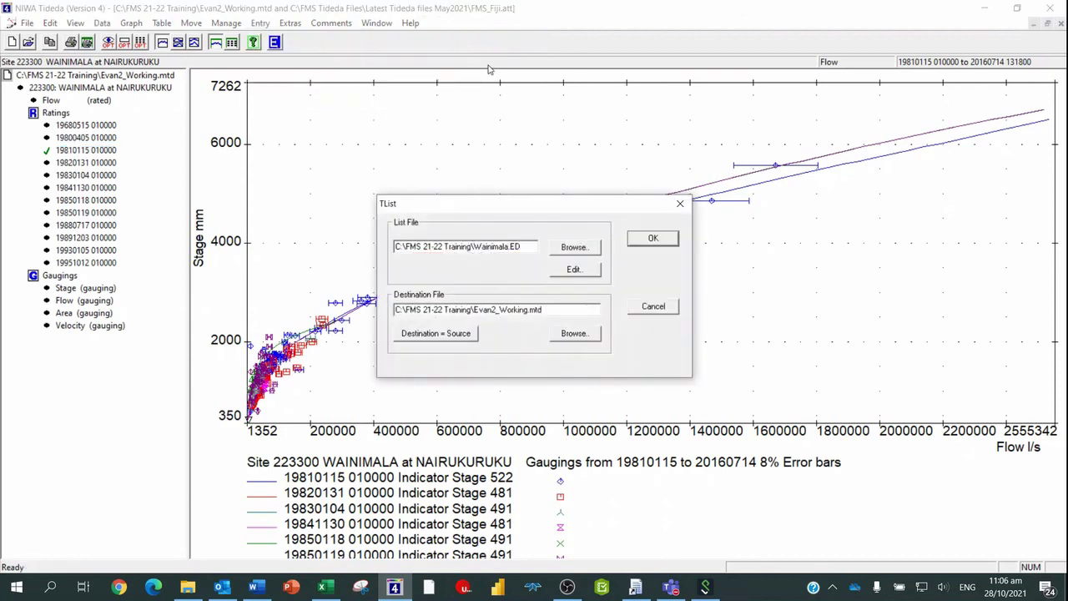
pyautogui.moveTo(486, 202); pyautogui.dragTo(457, 369)
pyautogui.click(544, 430)
pyautogui.moveTo(846, 117); pyautogui.dragTo(903, 214)
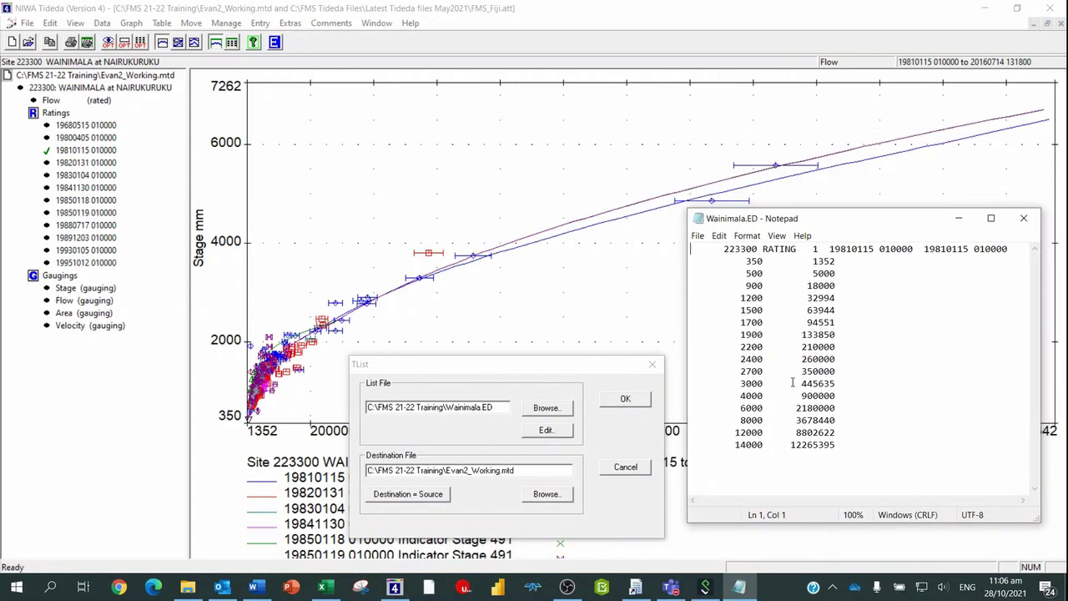
# Insert a rating point at stage 5000 with flow 1400000 between stages 4000 and 6000, then save and close Wainimala.ED
pyautogui.click(839, 395)
pyautogui.press('Return')
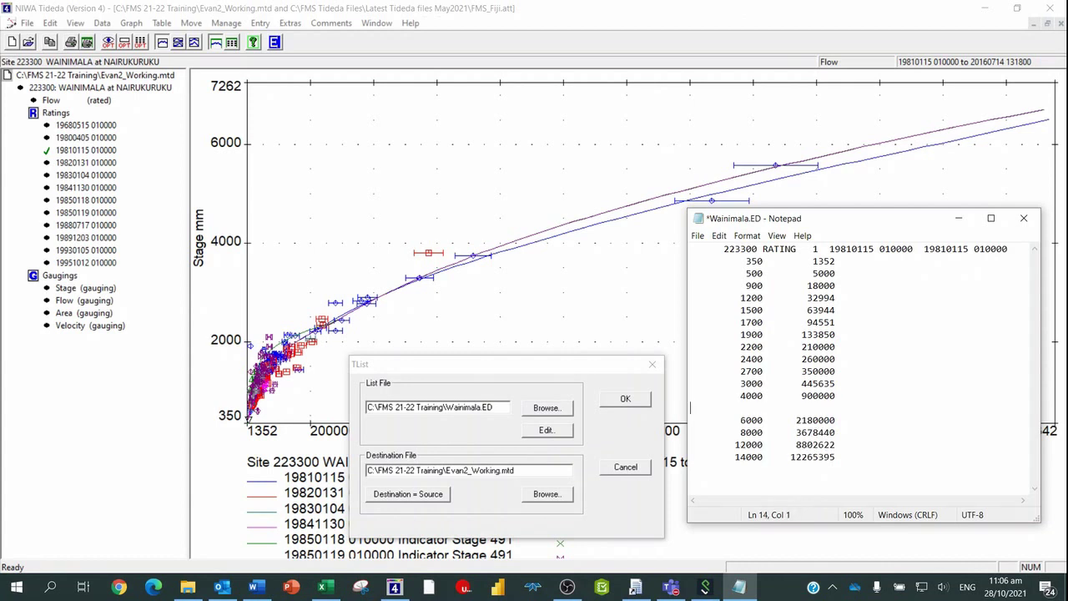
pyautogui.write('5000')
pyautogui.moveTo(889, 221); pyautogui.dragTo(895, 264)
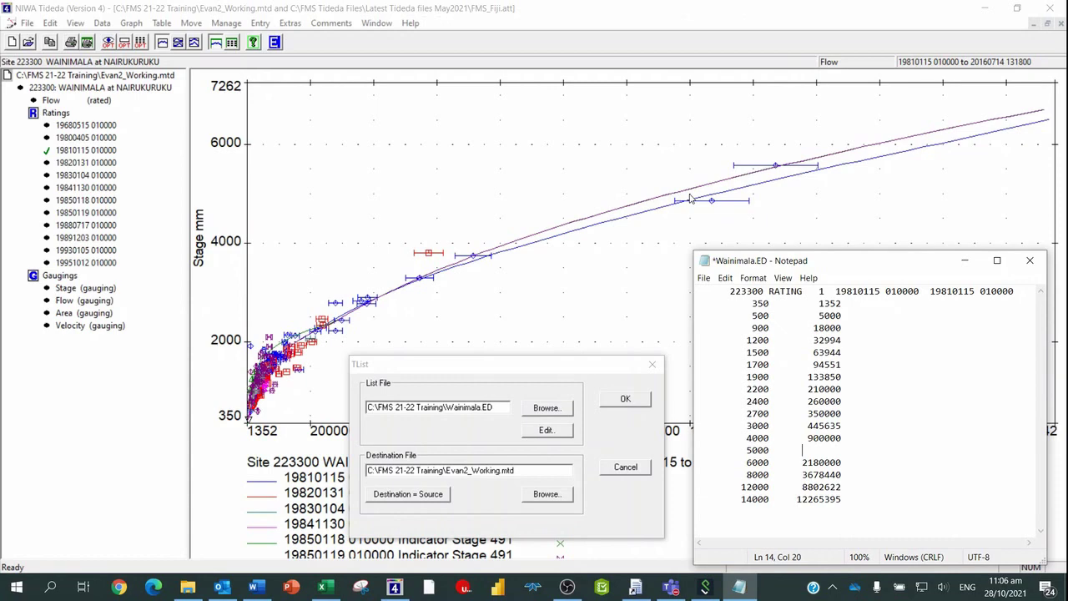
pyautogui.moveTo(840, 264); pyautogui.dragTo(886, 236)
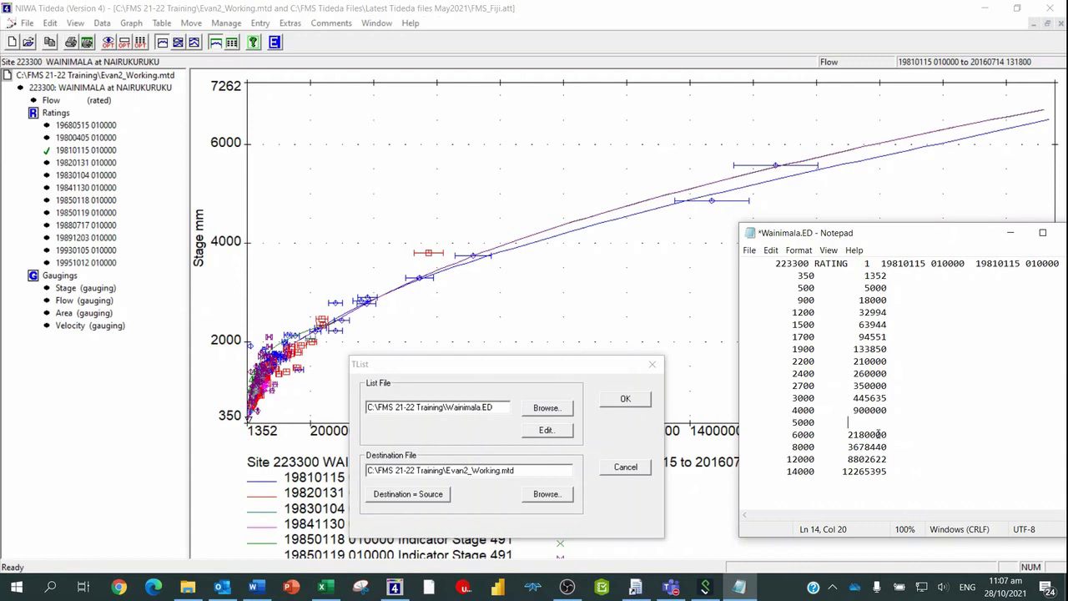
pyautogui.write('1400')
pyautogui.click(749, 251)
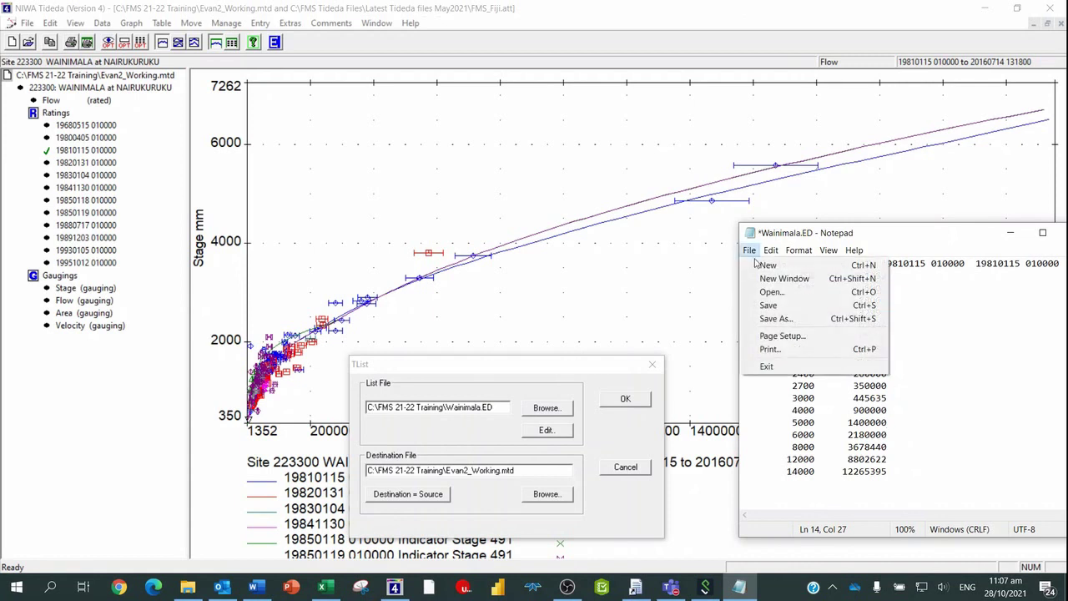
pyautogui.click(766, 306)
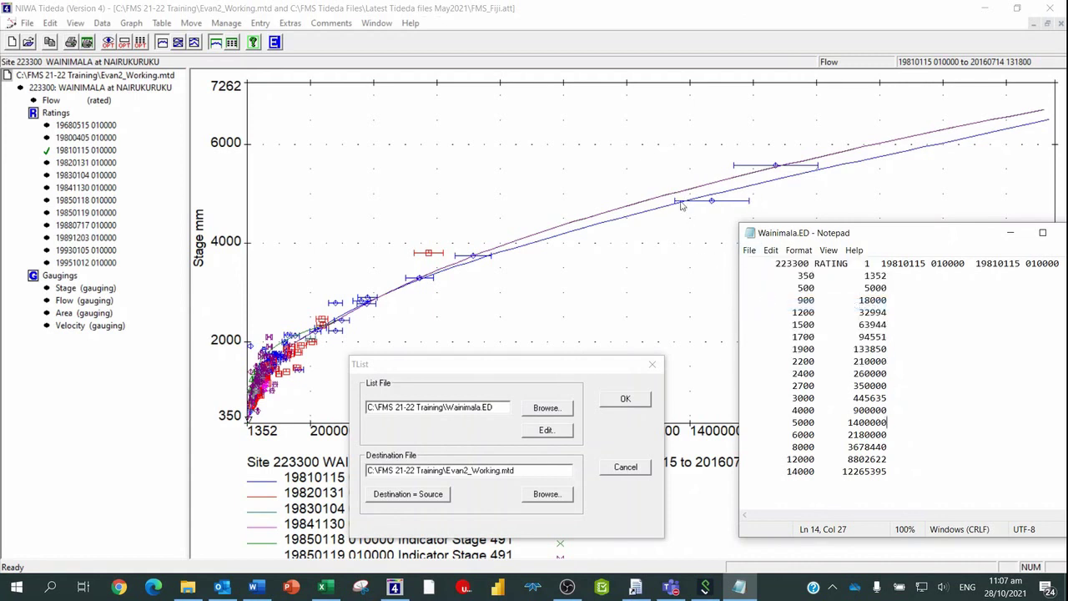
pyautogui.moveTo(965, 237); pyautogui.dragTo(918, 236)
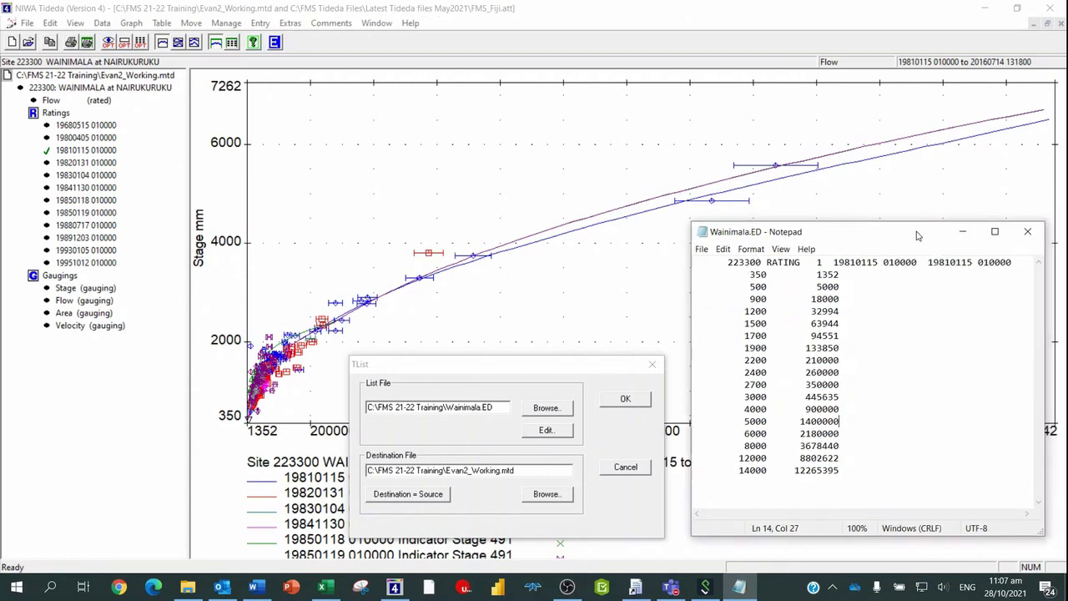
pyautogui.click(1027, 231)
# Import the rating with the added 5000 stage point into Evan2_Working.mtd and regraph the ratings with gaugings
pyautogui.click(632, 399)
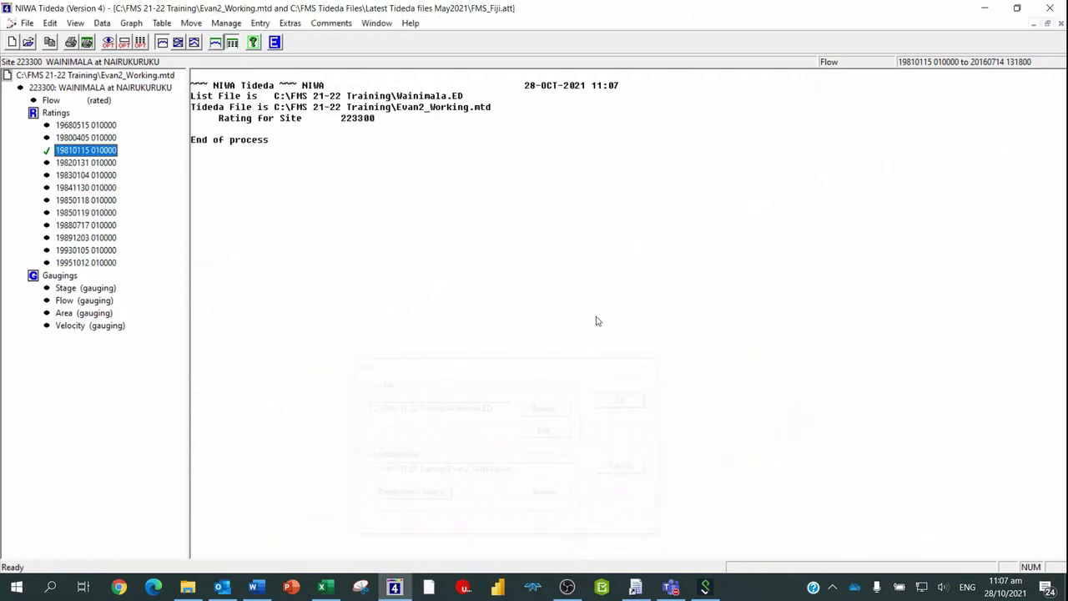
pyautogui.click(131, 23)
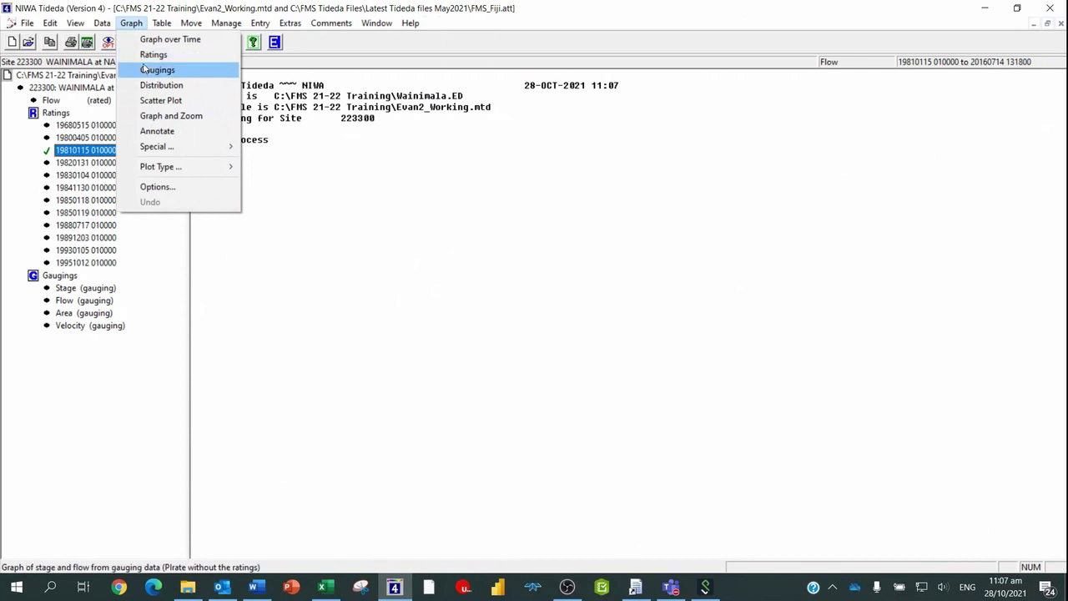
pyautogui.click(149, 55)
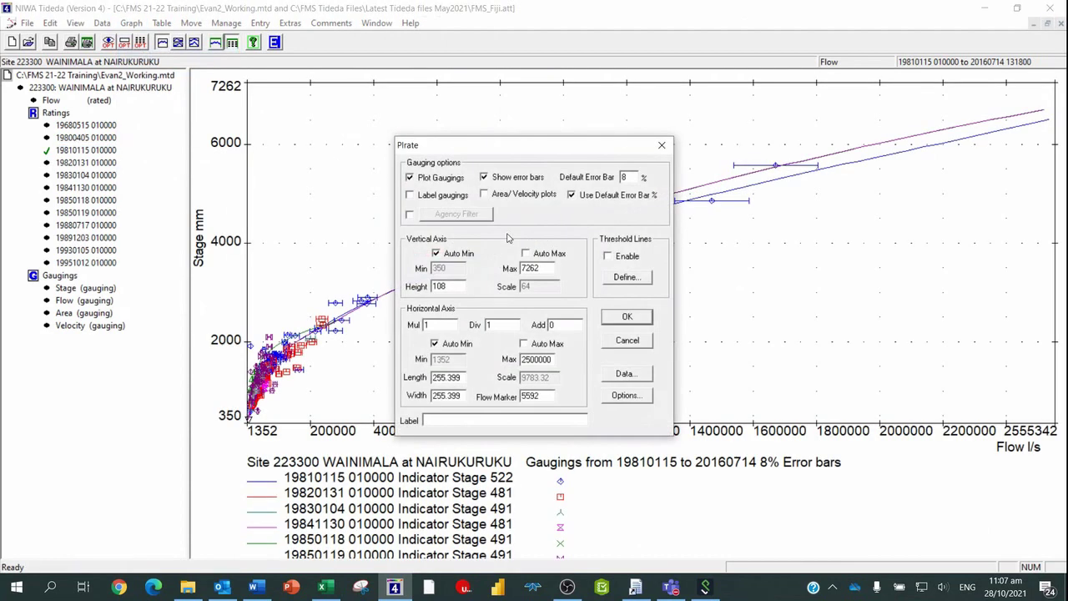
pyautogui.click(618, 320)
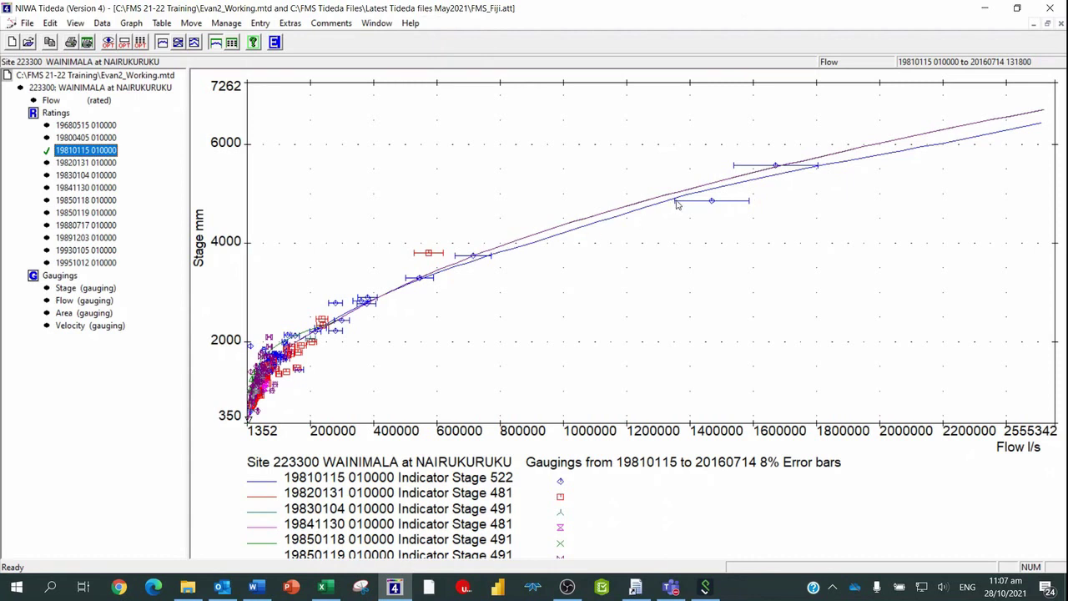
# Begin another fully specified list import and open Wainimala.ED for editing beside the upper rating curves
pyautogui.click(260, 24)
pyautogui.moveTo(309, 40)
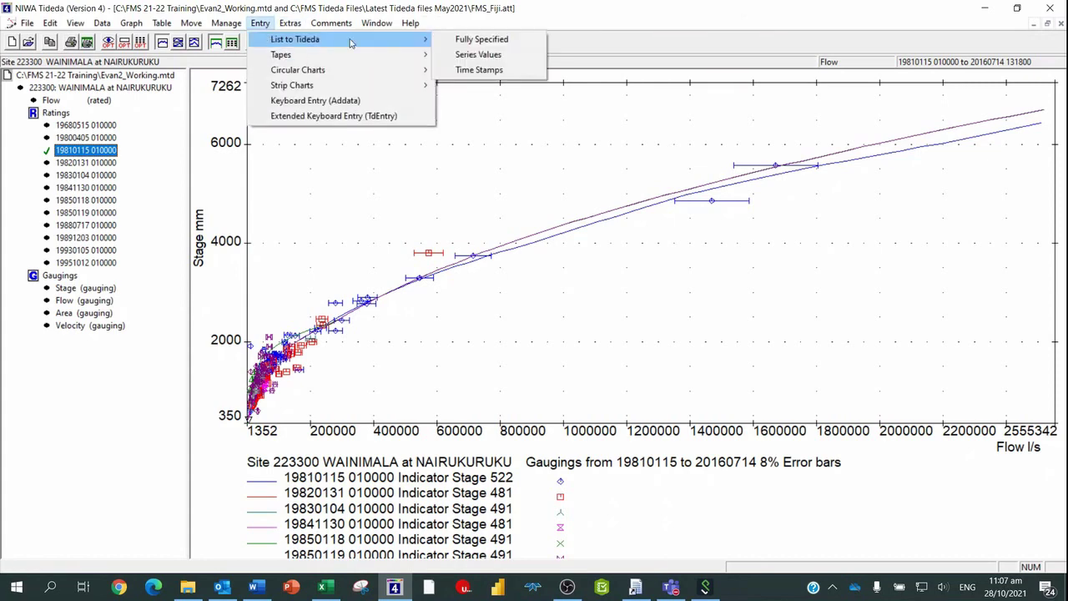
pyautogui.click(478, 39)
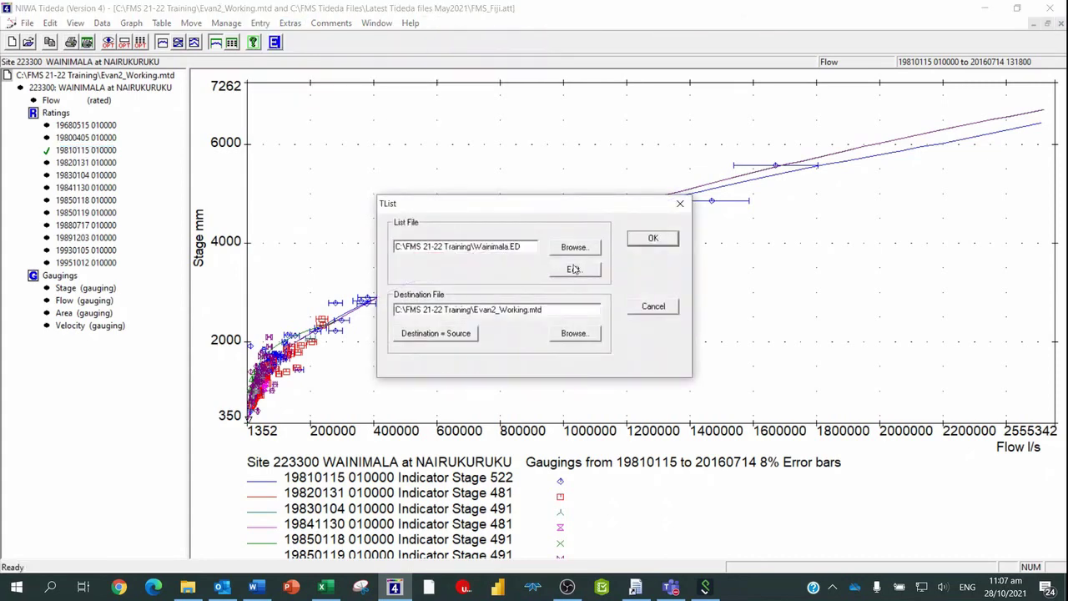
pyautogui.moveTo(560, 205); pyautogui.dragTo(544, 338)
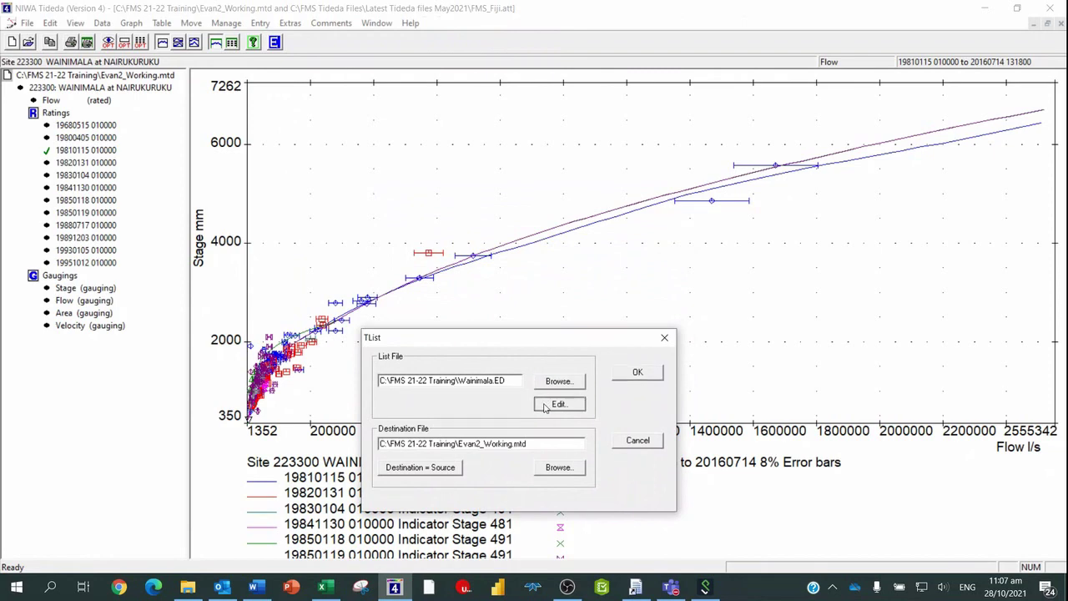
pyautogui.click(558, 404)
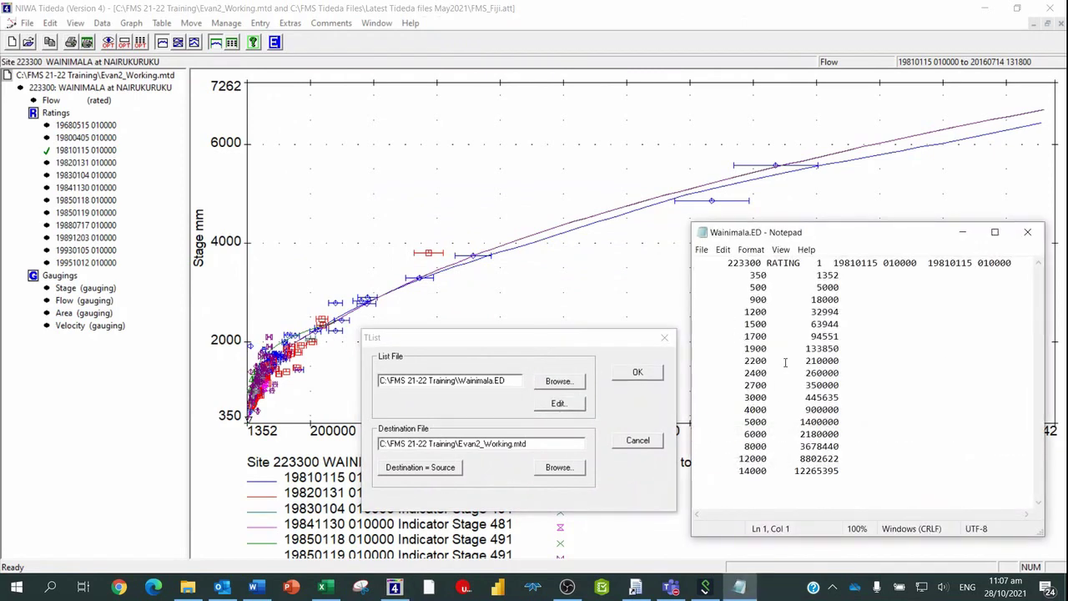
pyautogui.moveTo(855, 243)
pyautogui.mouseDown()
pyautogui.moveTo(909, 204)
pyautogui.moveTo(872, 238)
pyautogui.mouseUp()
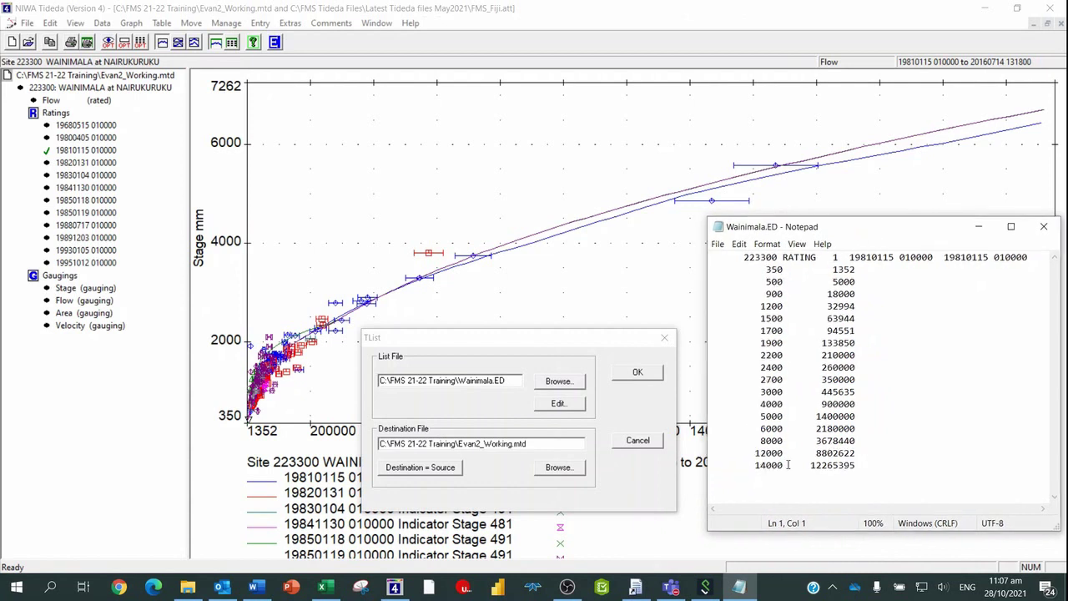
# Set the rated flow at stage 5000 to 1450000 in Wainimala.ED, then save and close the file
pyautogui.click(834, 415)
pyautogui.press('BackSpace')
pyautogui.write('5')
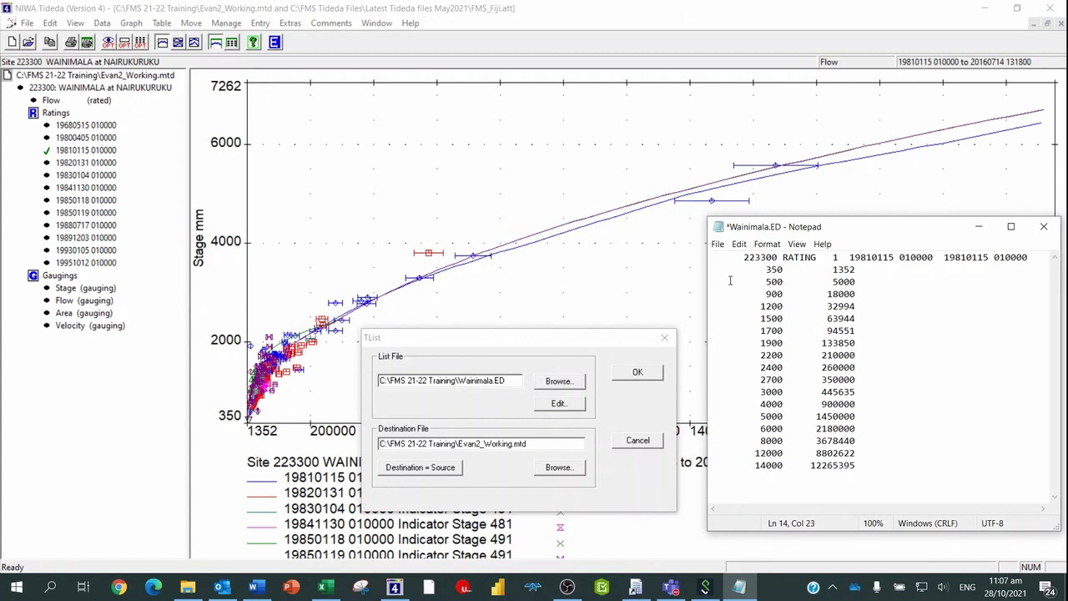
pyautogui.click(718, 243)
pyautogui.click(732, 299)
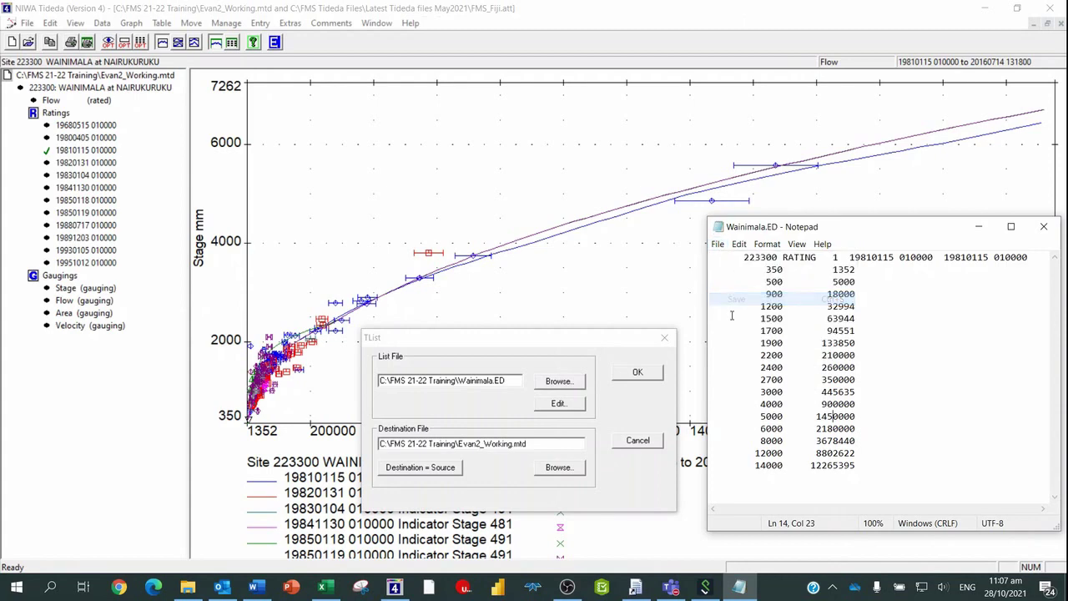
pyautogui.click(1043, 226)
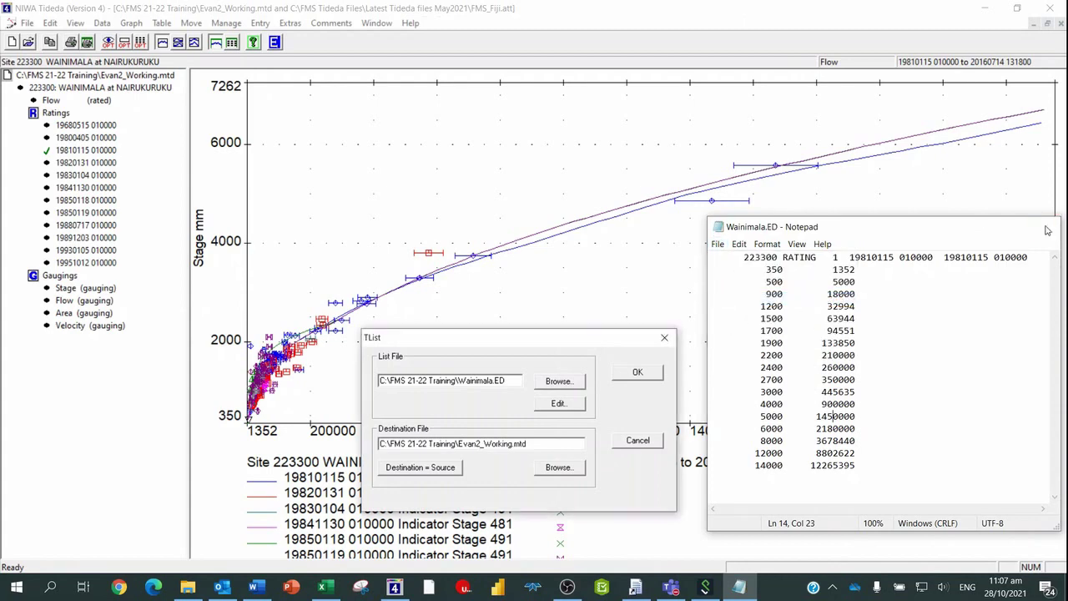
# Import the updated Wainimala.ED into Evan2_Working.mtd and replot the ratings and gaugings using the same axis limits
pyautogui.click(638, 373)
pyautogui.click(131, 23)
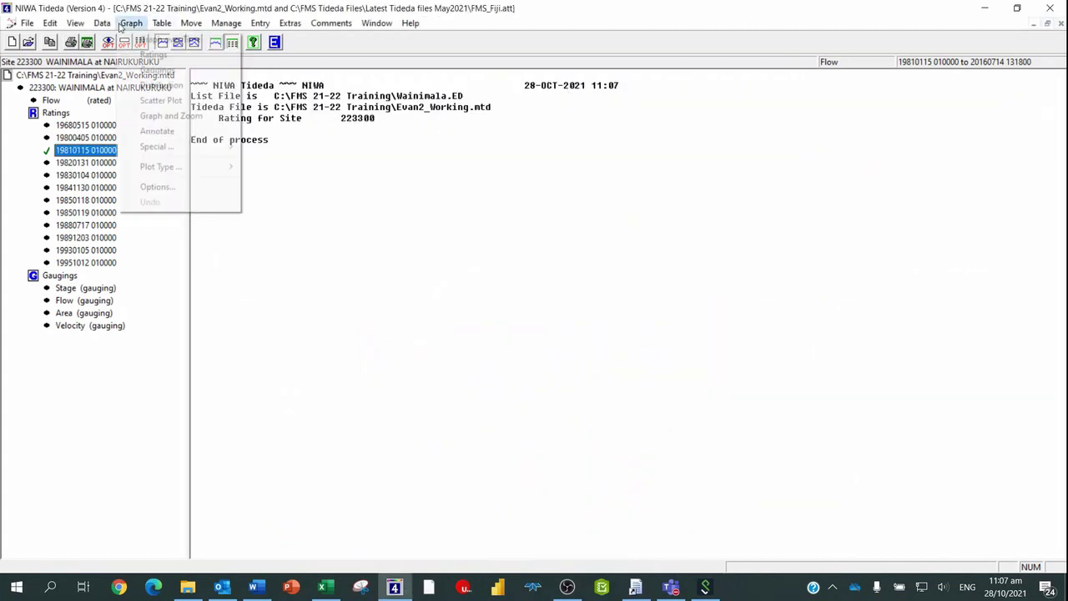
pyautogui.click(152, 54)
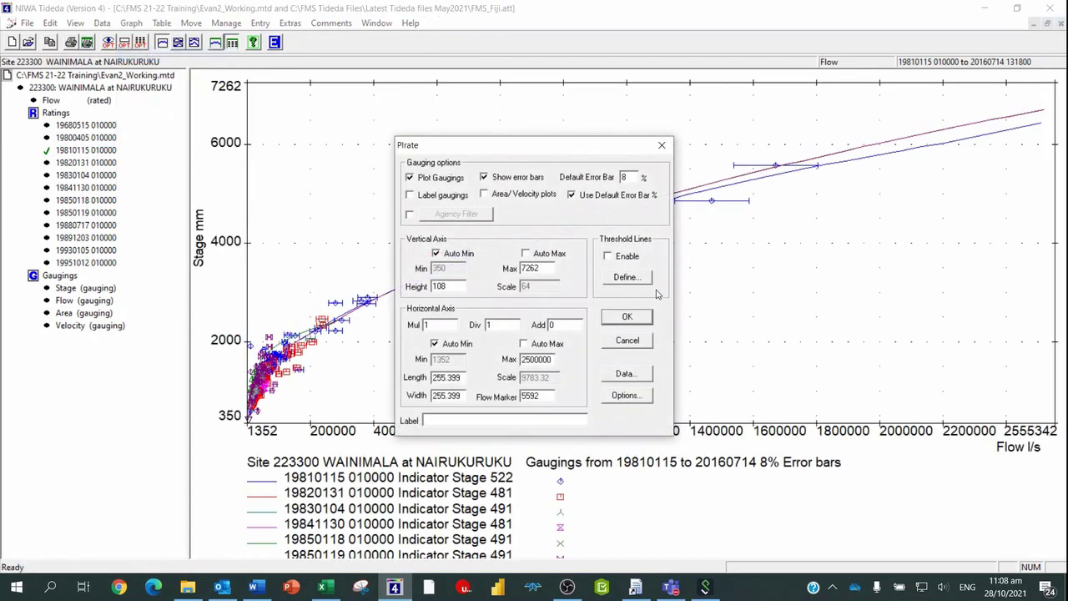
pyautogui.click(627, 316)
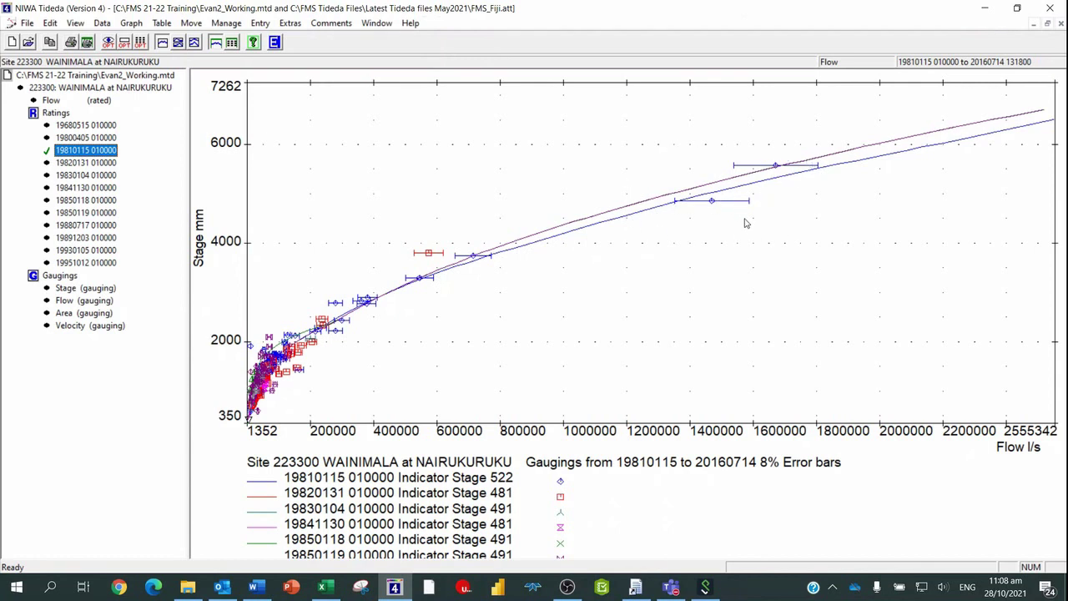
# Produce a rating quality bed plot for the site with gaugings sorted by flow to examine their deviations from the rating
pyautogui.click(290, 24)
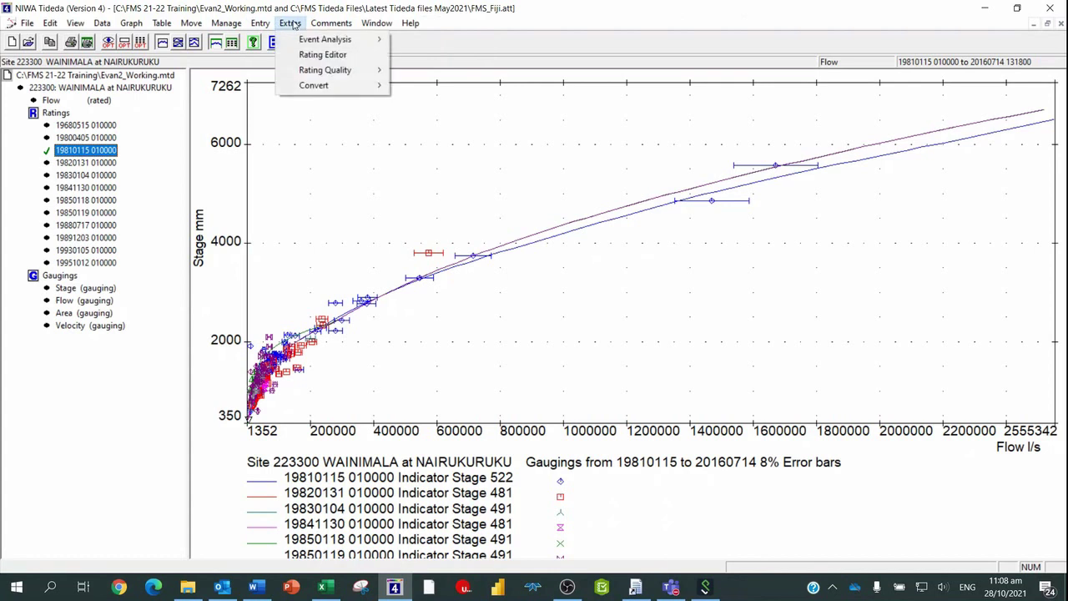
pyautogui.moveTo(333, 71)
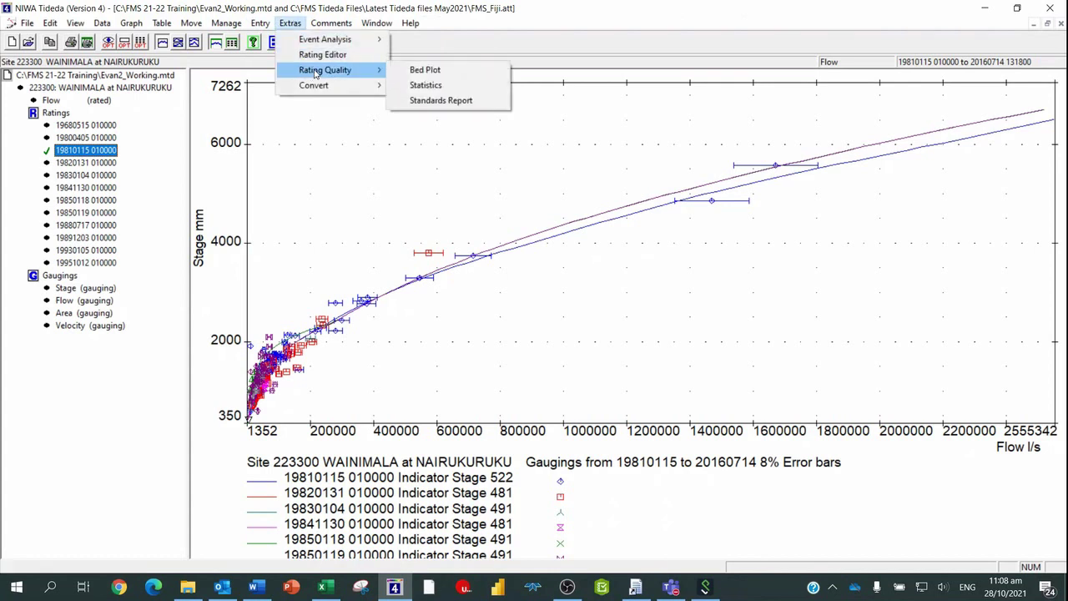
pyautogui.click(427, 70)
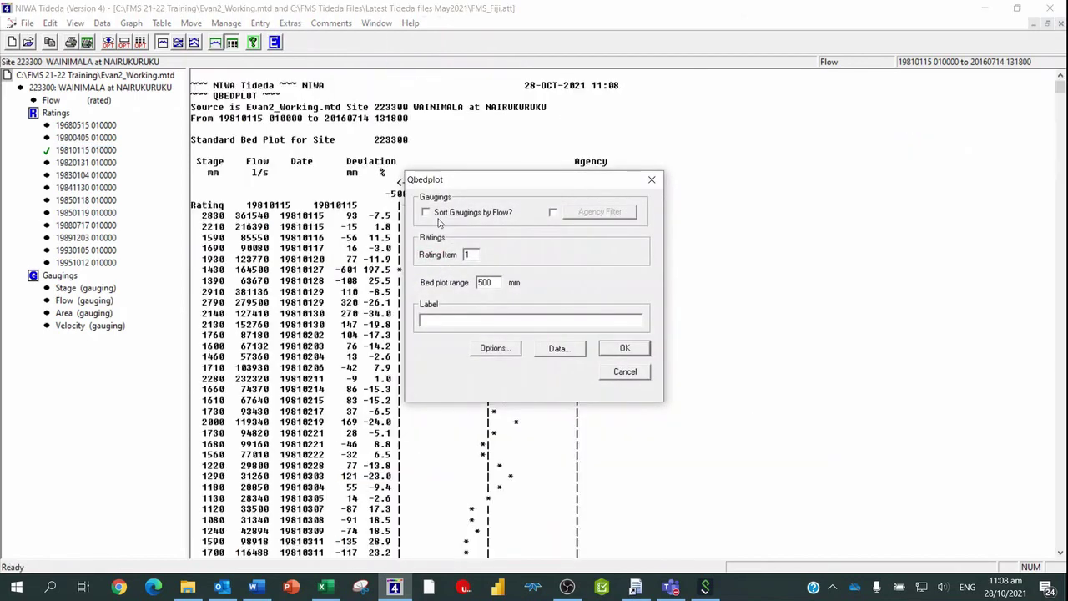
pyautogui.click(427, 214)
pyautogui.click(623, 350)
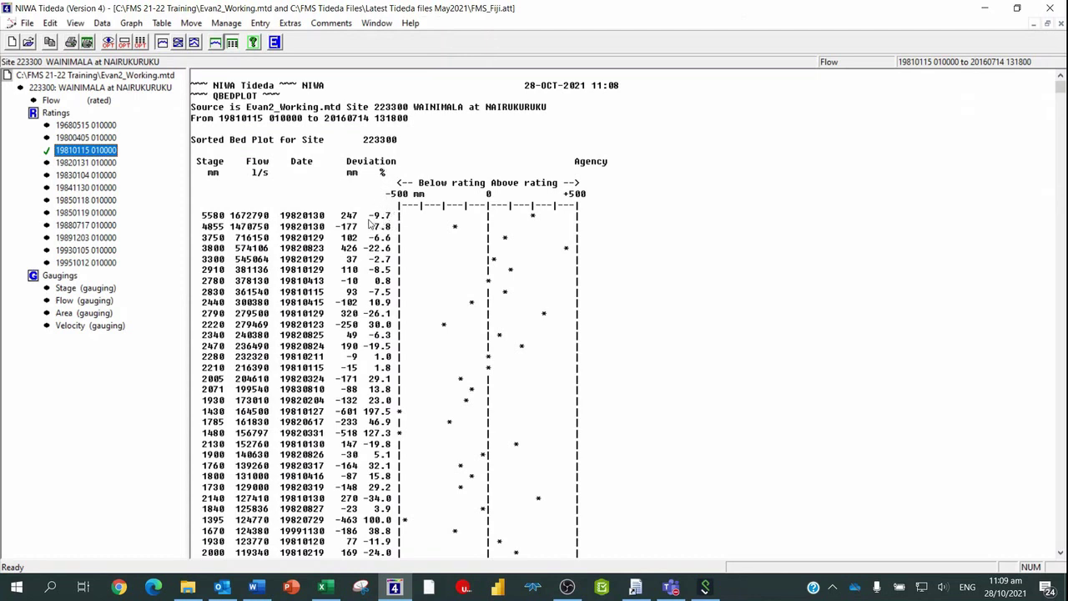
# Replot the ratings and gaugings with the existing axis limits to review the upper end of the 19810115 rating
pyautogui.click(131, 23)
pyautogui.click(153, 54)
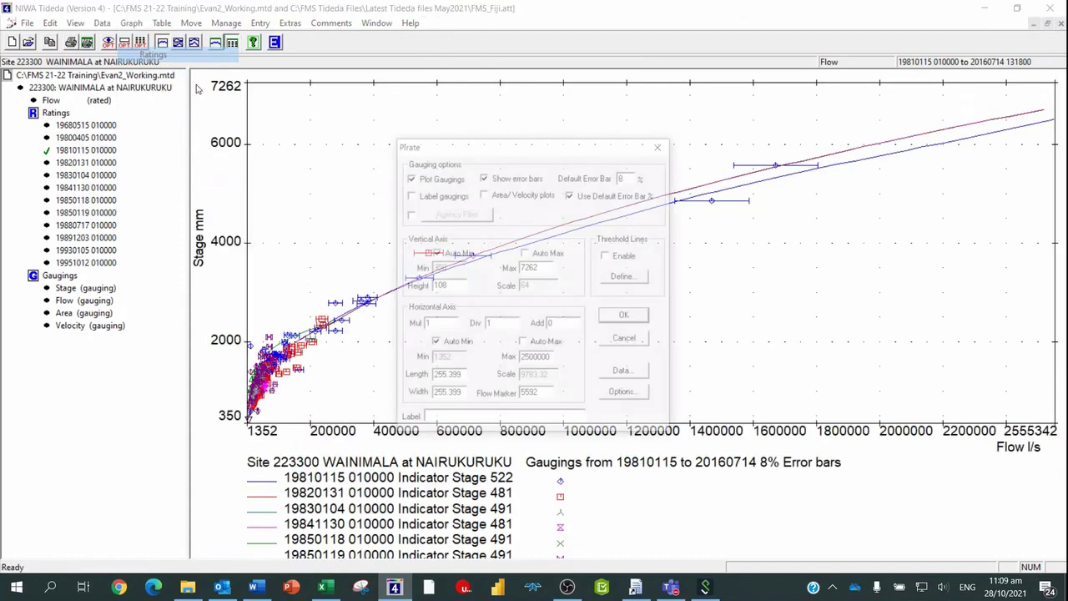
pyautogui.click(621, 315)
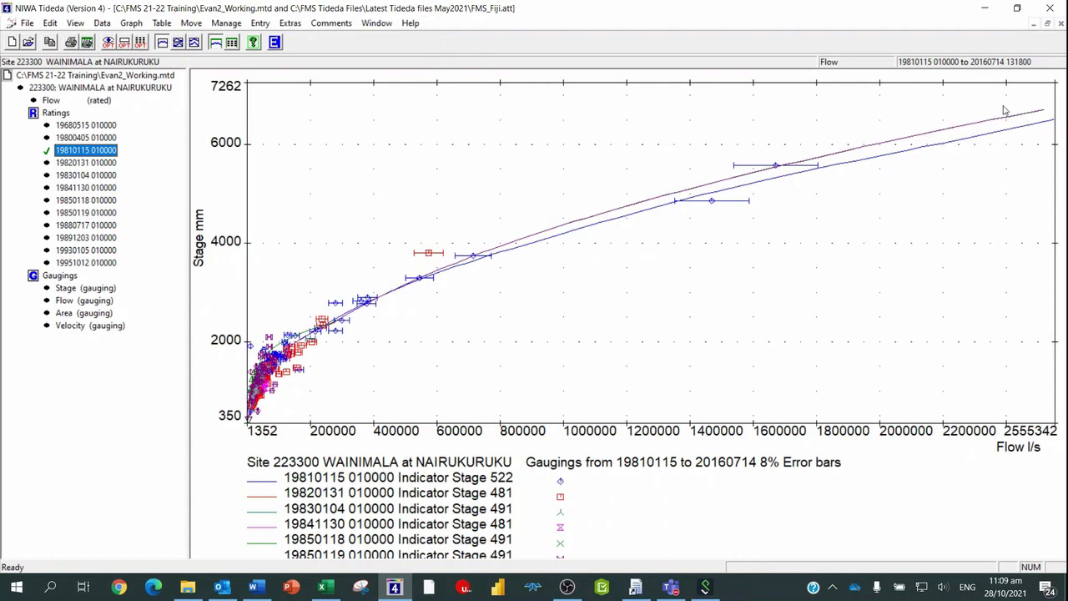
# Replot the ratings with the vertical axis maximum set to 12000 and the horizontal axis maximum set to 4000000
pyautogui.click(131, 23)
pyautogui.click(146, 53)
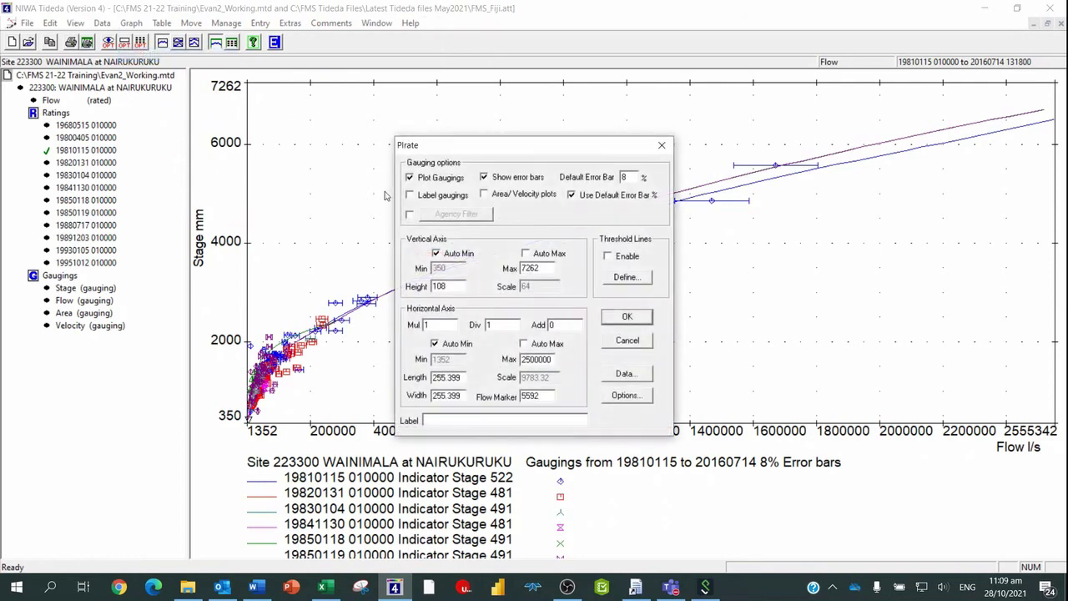
pyautogui.moveTo(544, 269); pyautogui.dragTo(498, 266)
pyautogui.write('12000')
pyautogui.click(535, 358)
pyautogui.write('4')
pyautogui.click(639, 320)
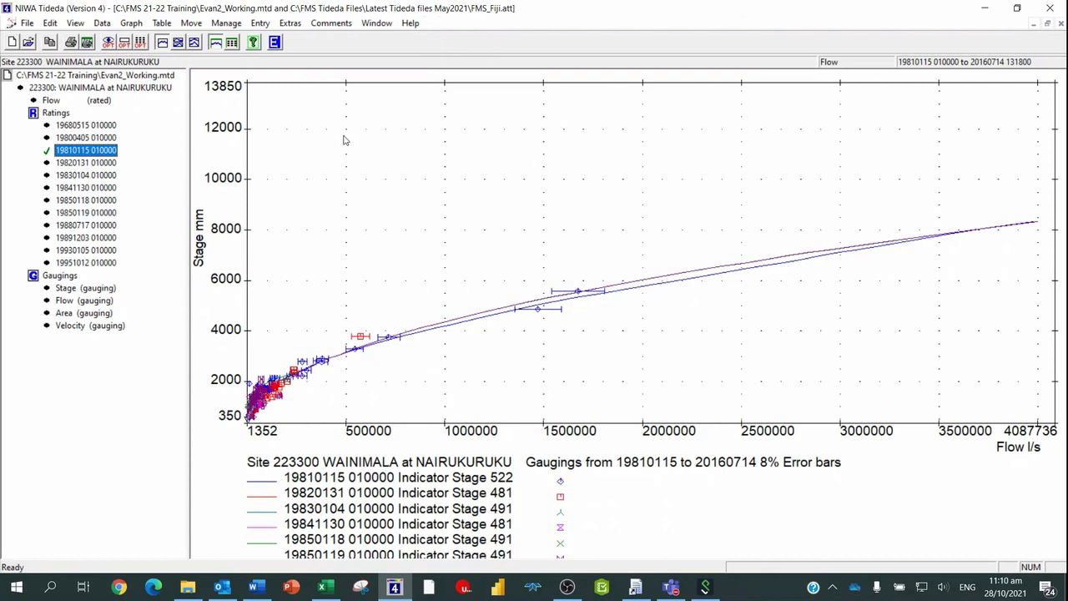
# Start a fully specified list import and open Wainimala.ED for editing, arranging the windows so the rating curves can be consulted
pyautogui.click(258, 26)
pyautogui.moveTo(283, 39)
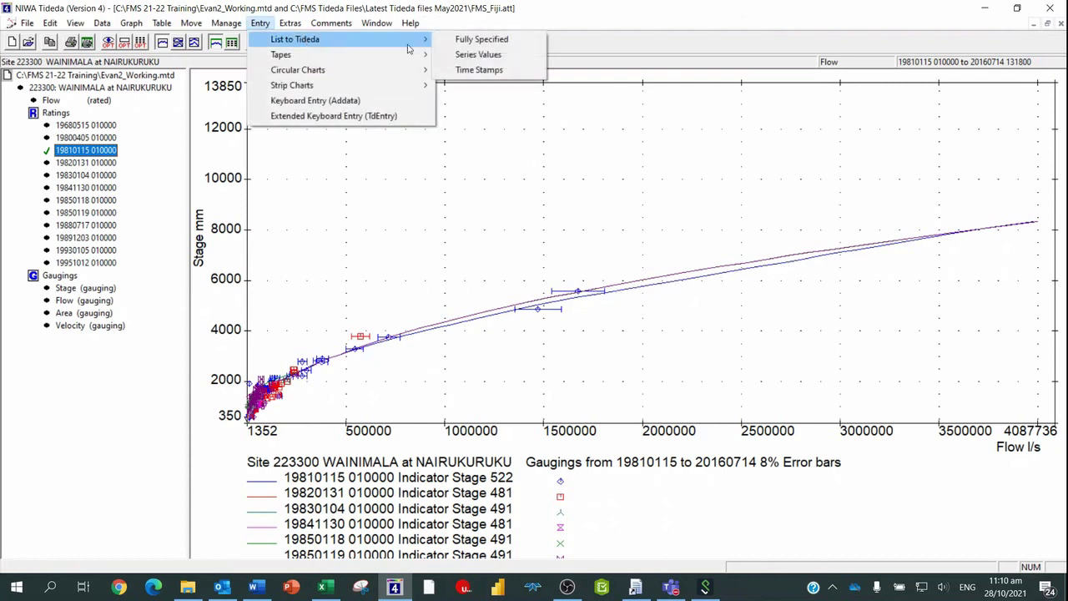
pyautogui.click(489, 38)
pyautogui.moveTo(565, 209); pyautogui.dragTo(373, 66)
pyautogui.click(382, 126)
pyautogui.moveTo(919, 232); pyautogui.dragTo(478, 264)
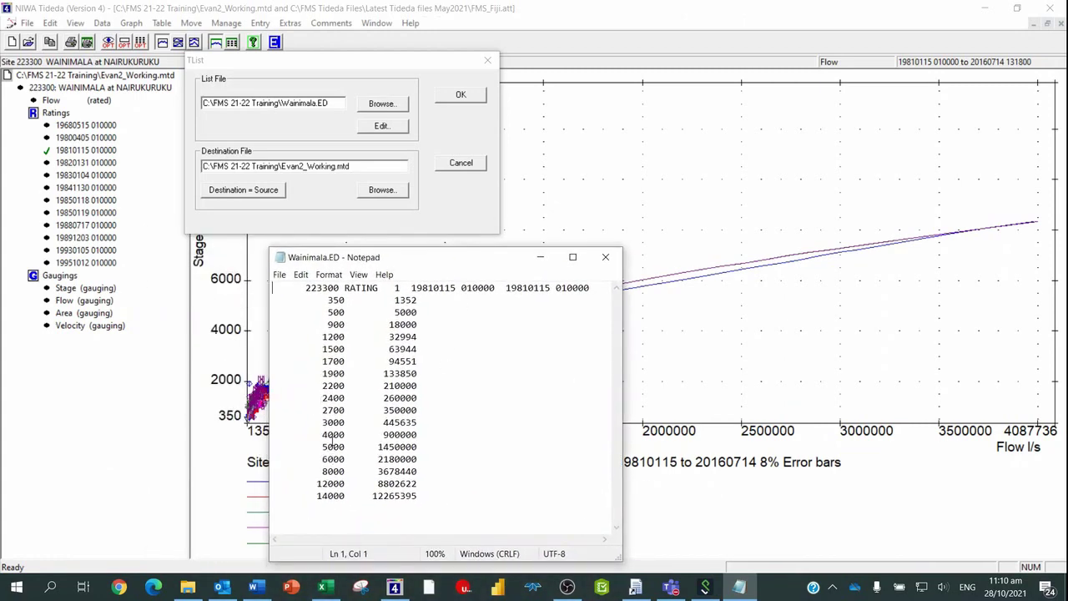
pyautogui.moveTo(448, 263); pyautogui.dragTo(479, 279)
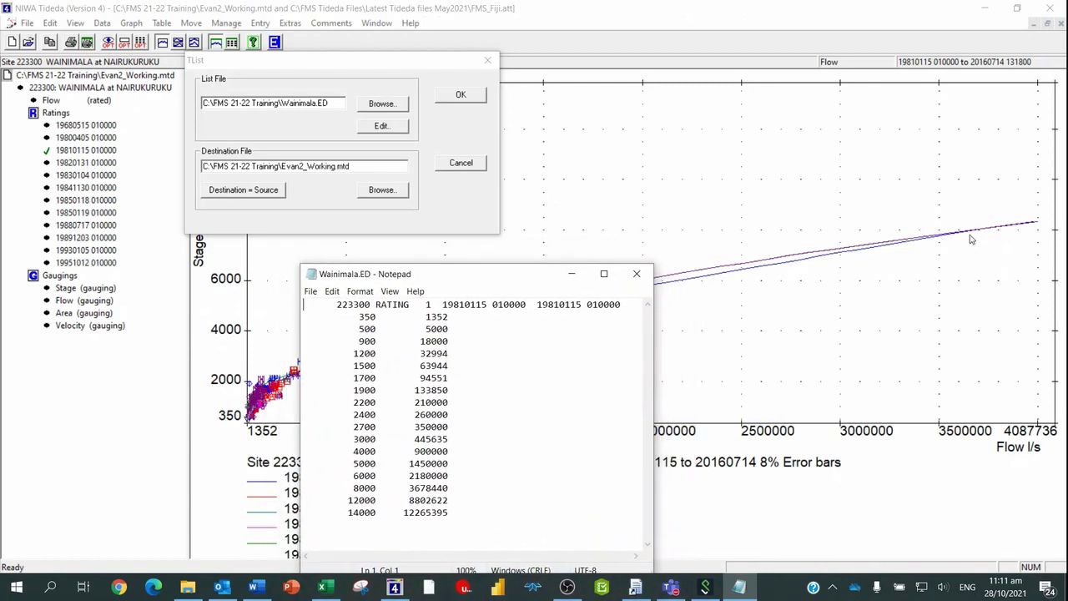
pyautogui.moveTo(478, 267); pyautogui.dragTo(371, 255)
pyautogui.moveTo(458, 269); pyautogui.dragTo(765, 332)
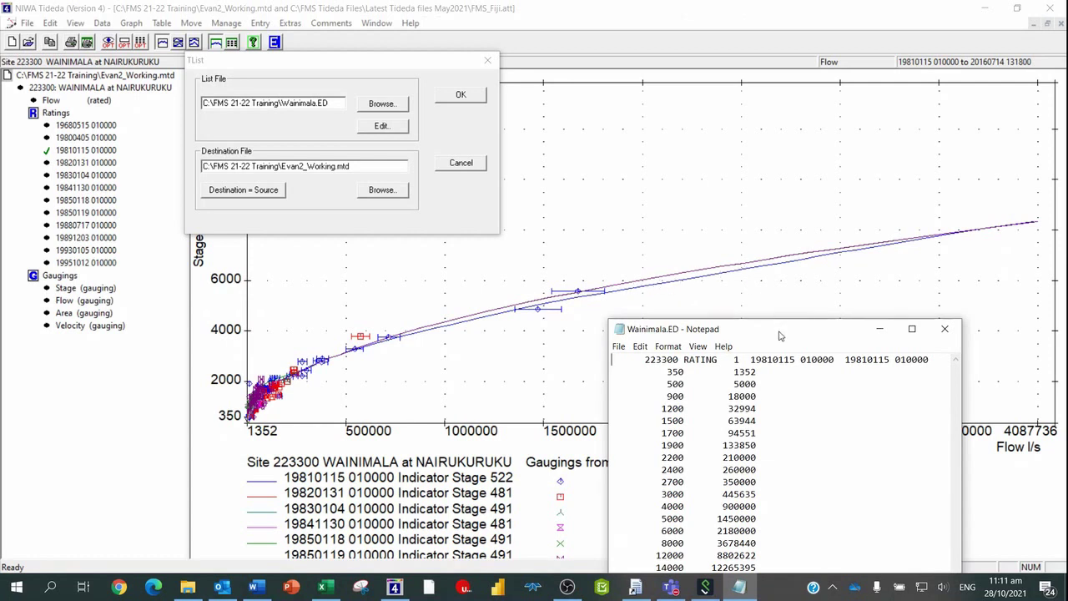
pyautogui.moveTo(780, 335); pyautogui.dragTo(766, 219)
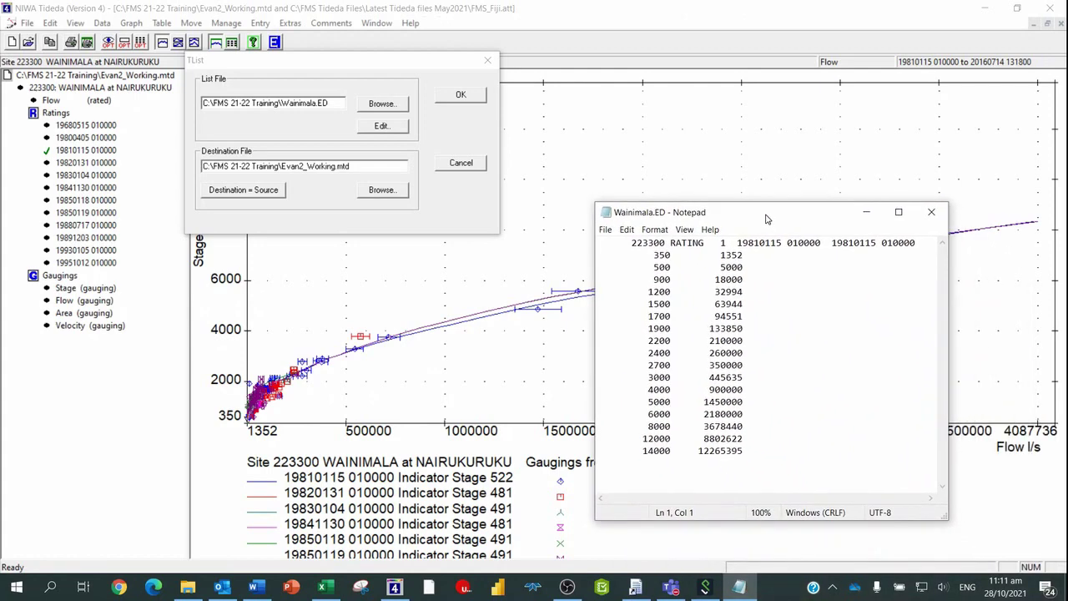
# Add a stage 7000 row with flow 2500000 and set the stage 6000 flow to 2170000 in Wainimala.ED, then save and close it
pyautogui.click(743, 413)
pyautogui.press('Return')
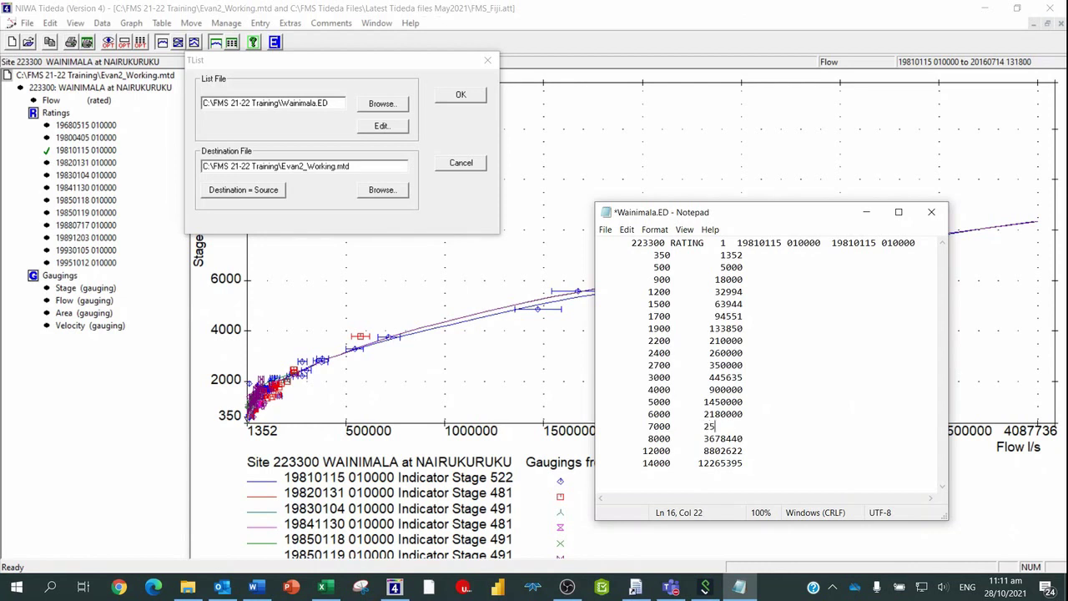
pyautogui.write('00000')
pyautogui.moveTo(773, 218); pyautogui.dragTo(782, 325)
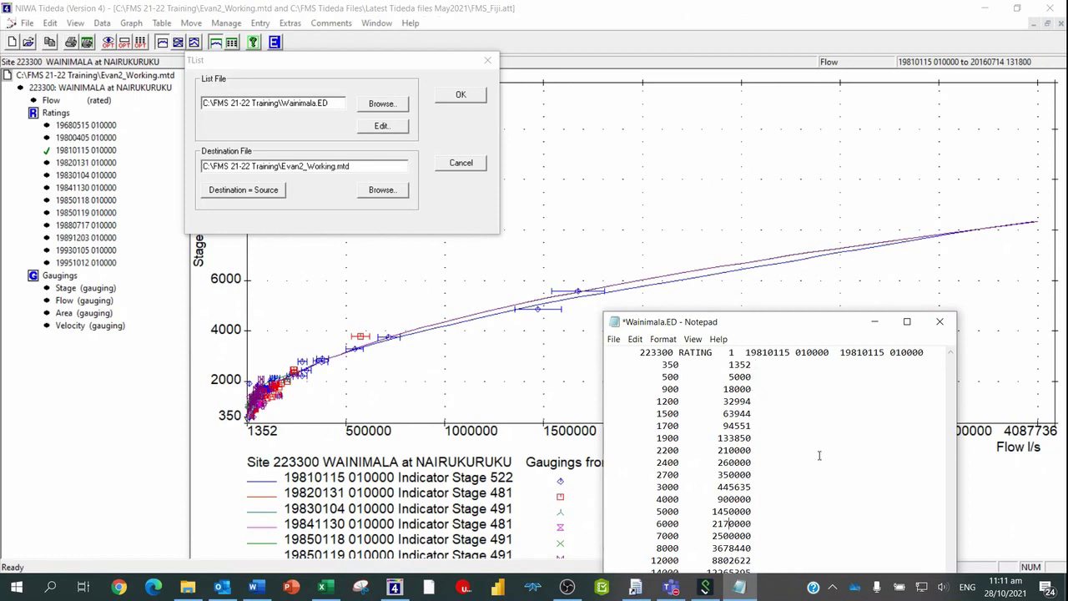
pyautogui.moveTo(787, 327); pyautogui.dragTo(819, 221)
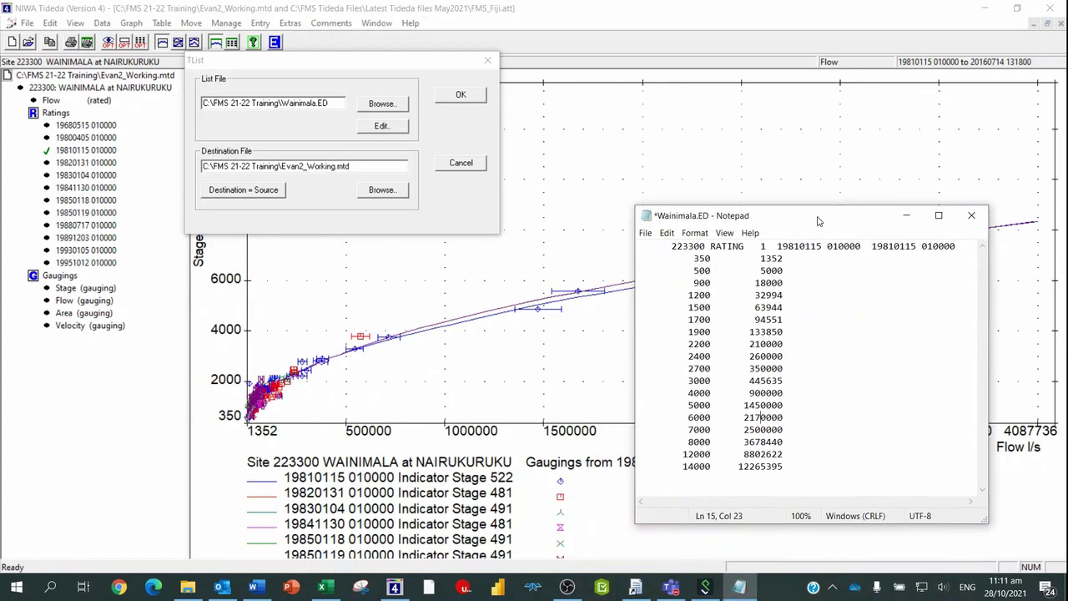
pyautogui.click(646, 234)
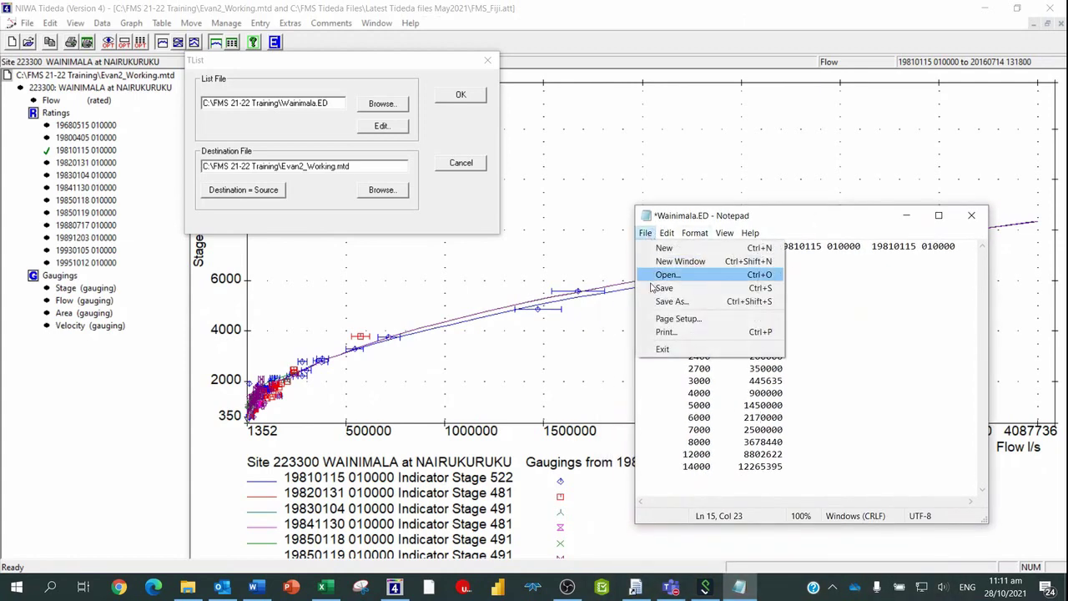
pyautogui.click(661, 288)
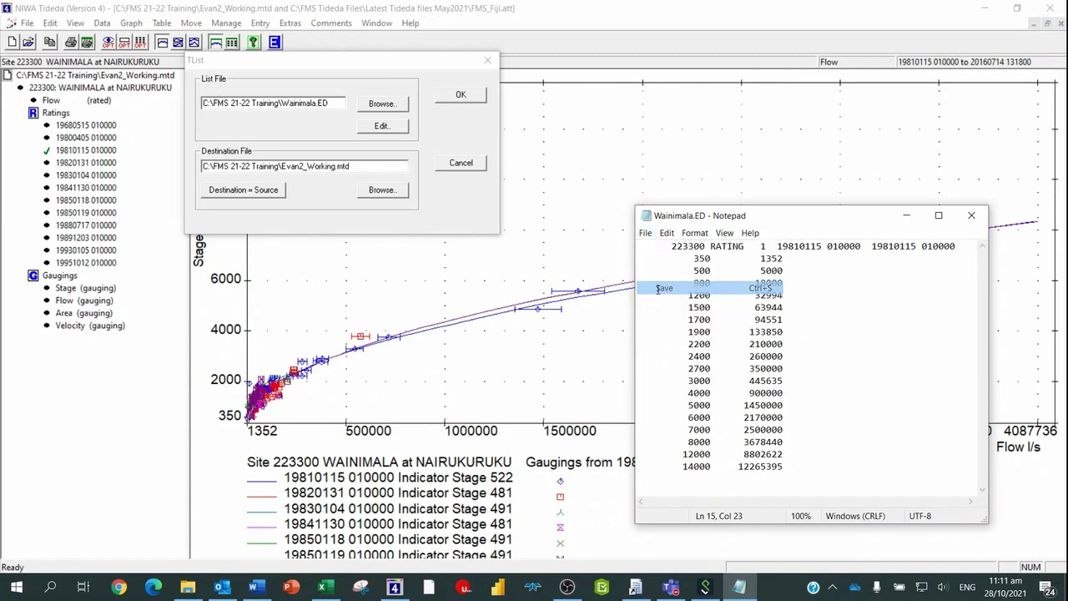
pyautogui.click(972, 215)
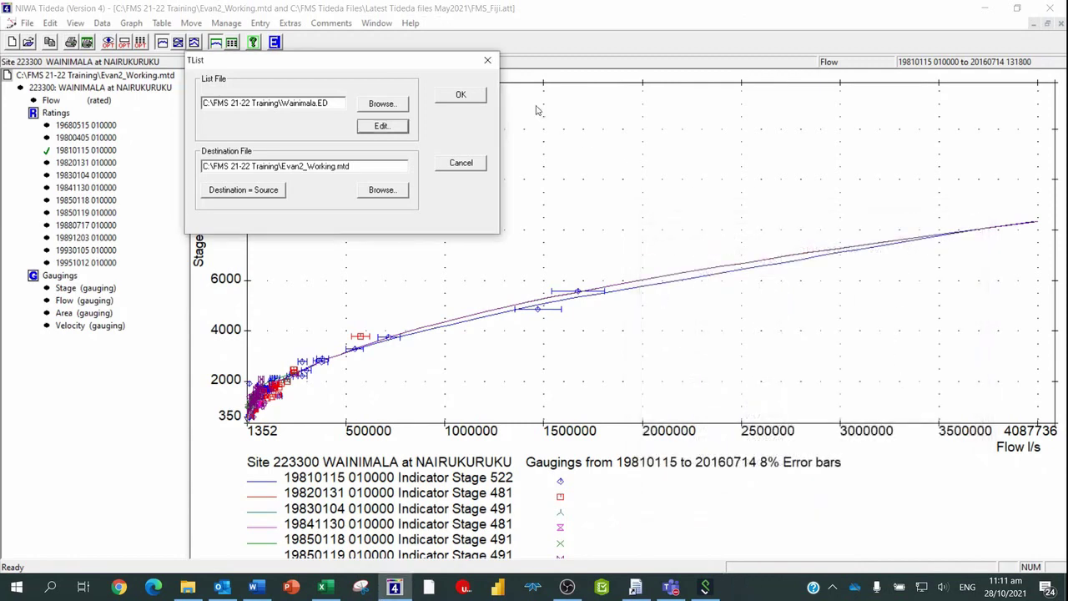
# Import the edited Wainimala.ED into Evan2_Working.mtd and replot the ratings with the same axis limits
pyautogui.click(459, 96)
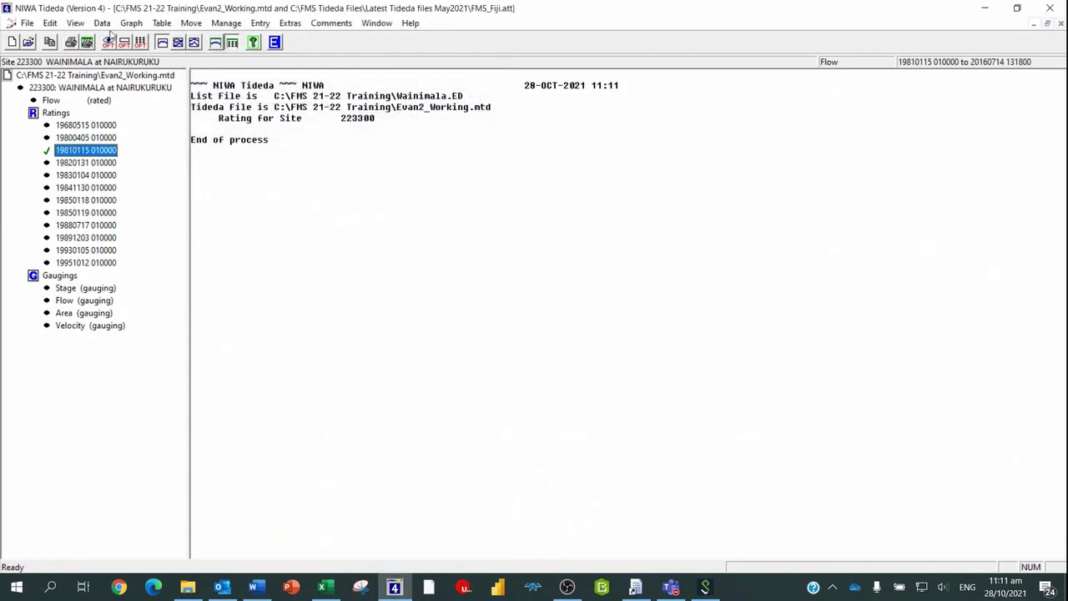
pyautogui.click(132, 25)
pyautogui.click(147, 54)
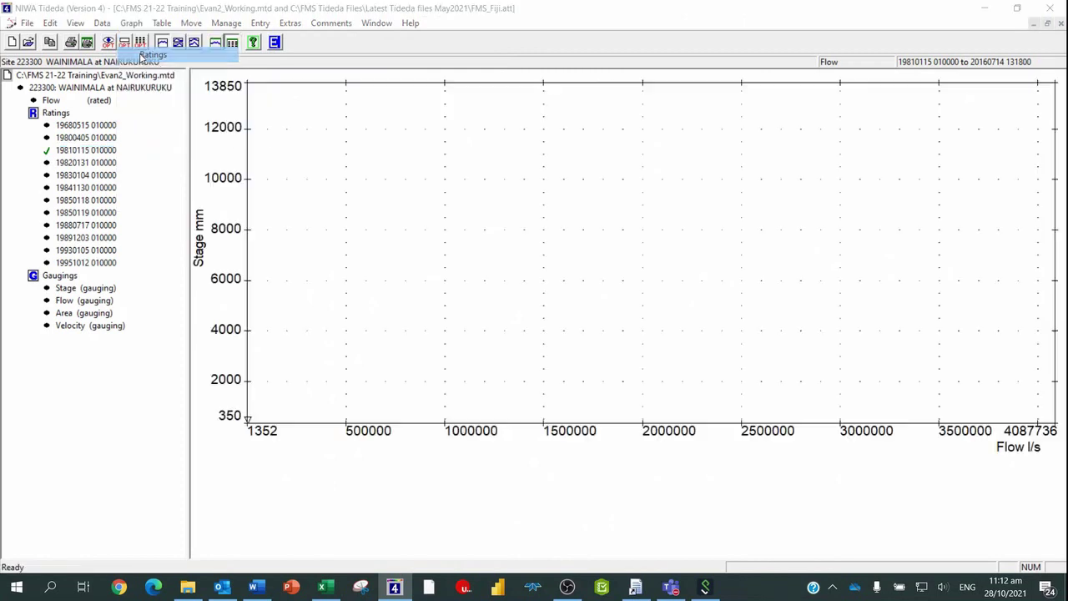
pyautogui.click(614, 318)
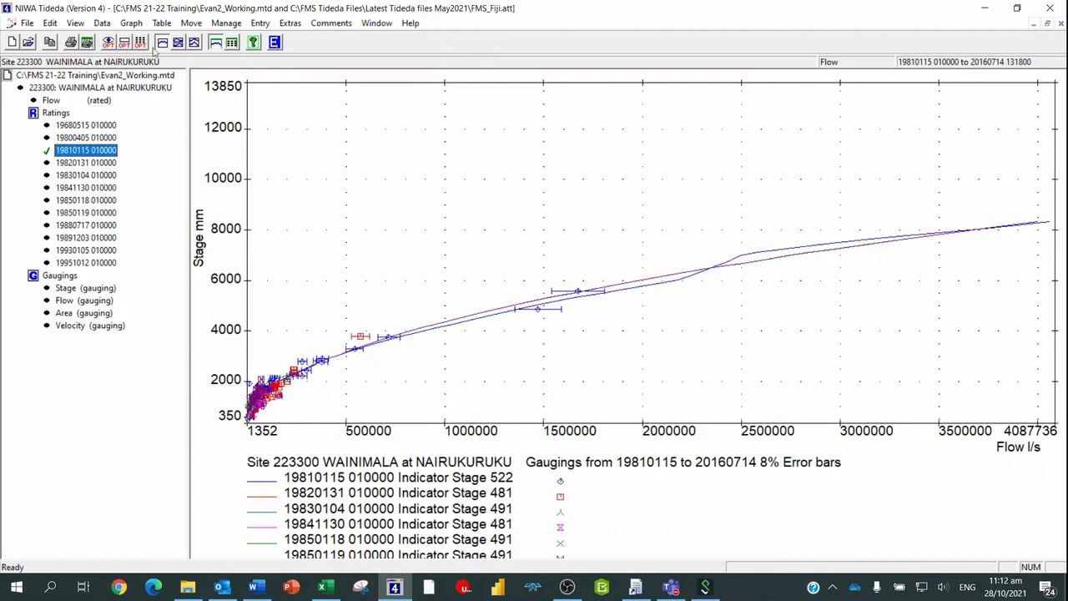
# Reopen Wainimala.ED from a new fully specified list import, set the flow at stage 7000 to 2800000, then save and close it
pyautogui.click(259, 22)
pyautogui.moveTo(375, 40)
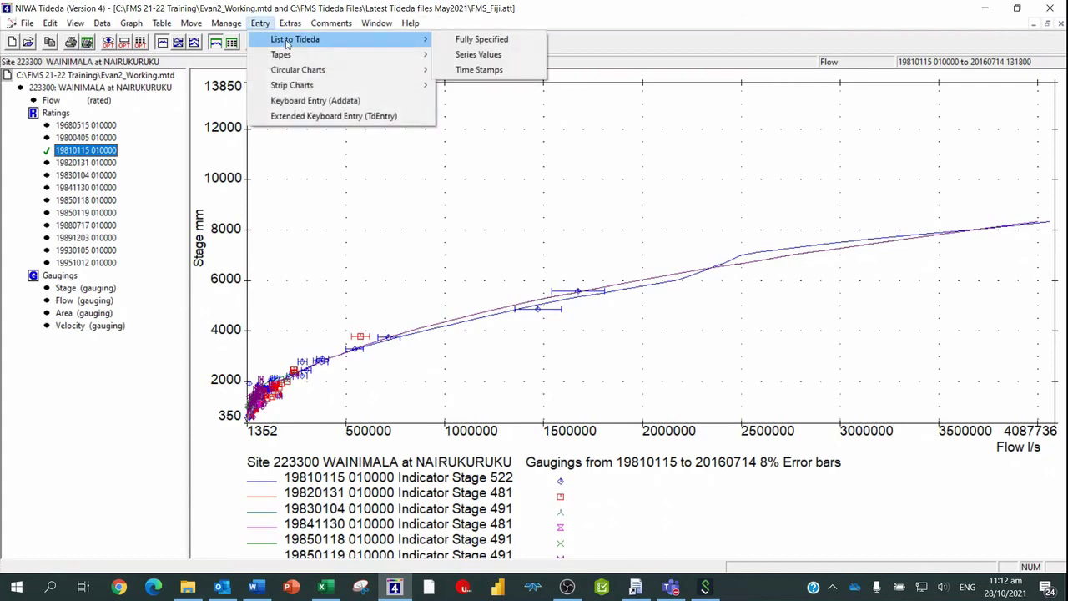
pyautogui.click(481, 39)
pyautogui.moveTo(558, 210); pyautogui.dragTo(494, 67)
pyautogui.click(508, 123)
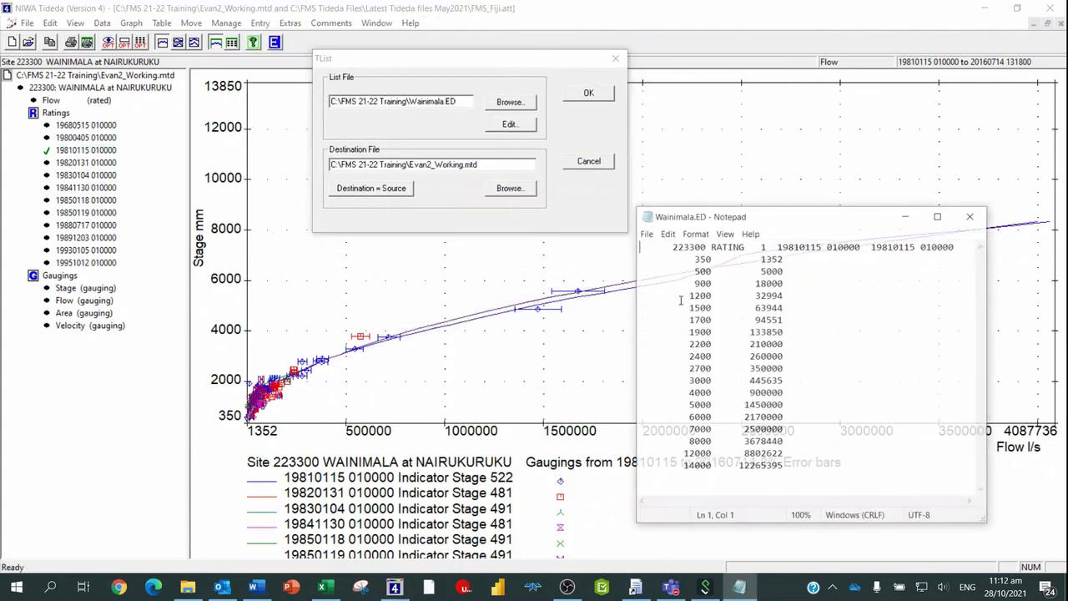
pyautogui.moveTo(780, 218); pyautogui.dragTo(832, 311)
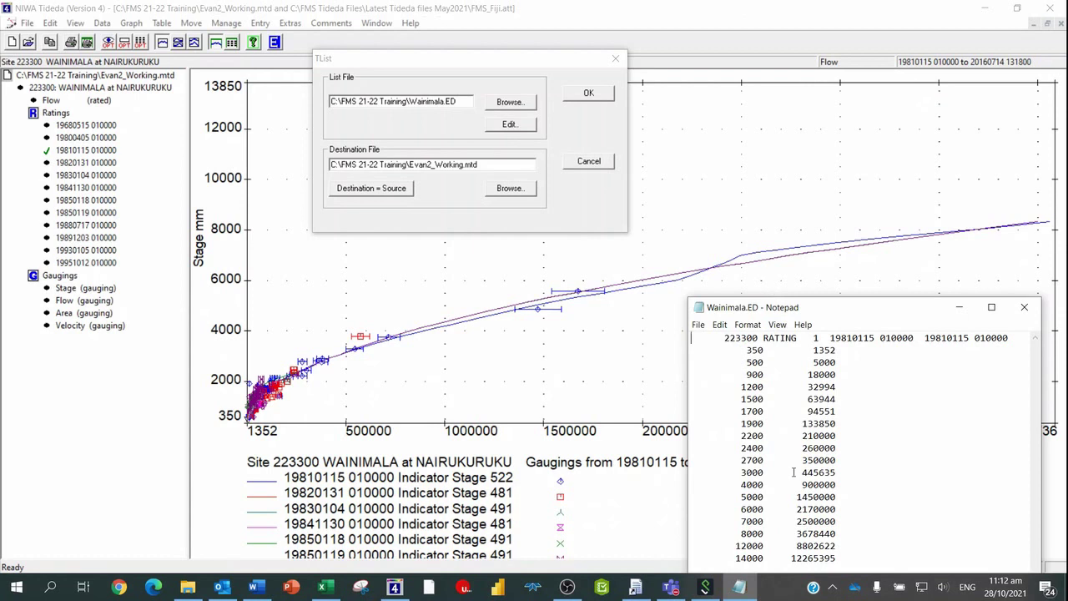
pyautogui.click(808, 521)
pyautogui.press('Delete')
pyautogui.write('8')
pyautogui.click(698, 325)
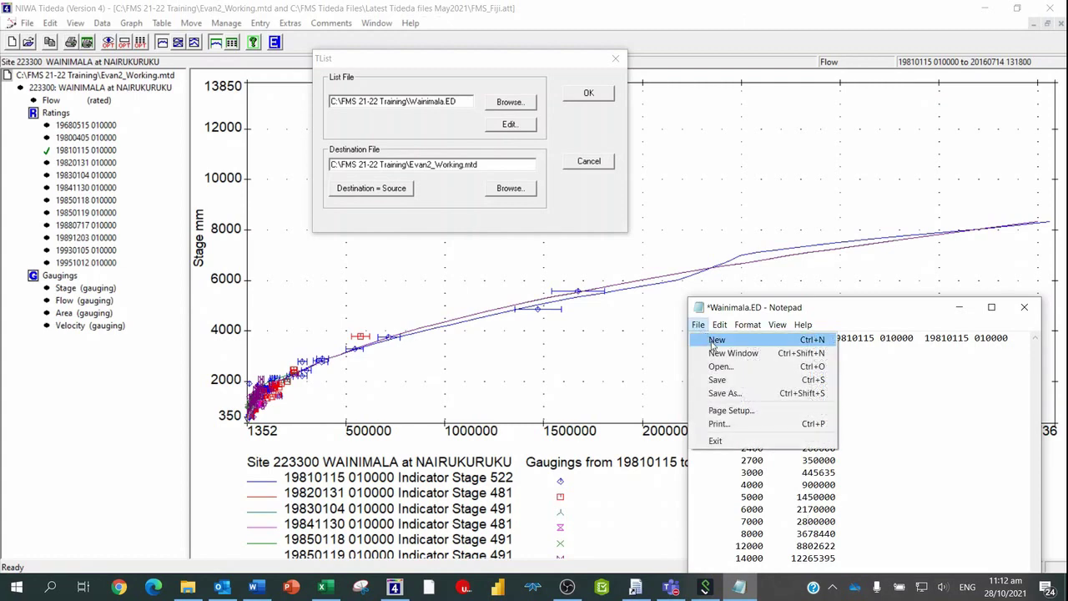
pyautogui.click(711, 374)
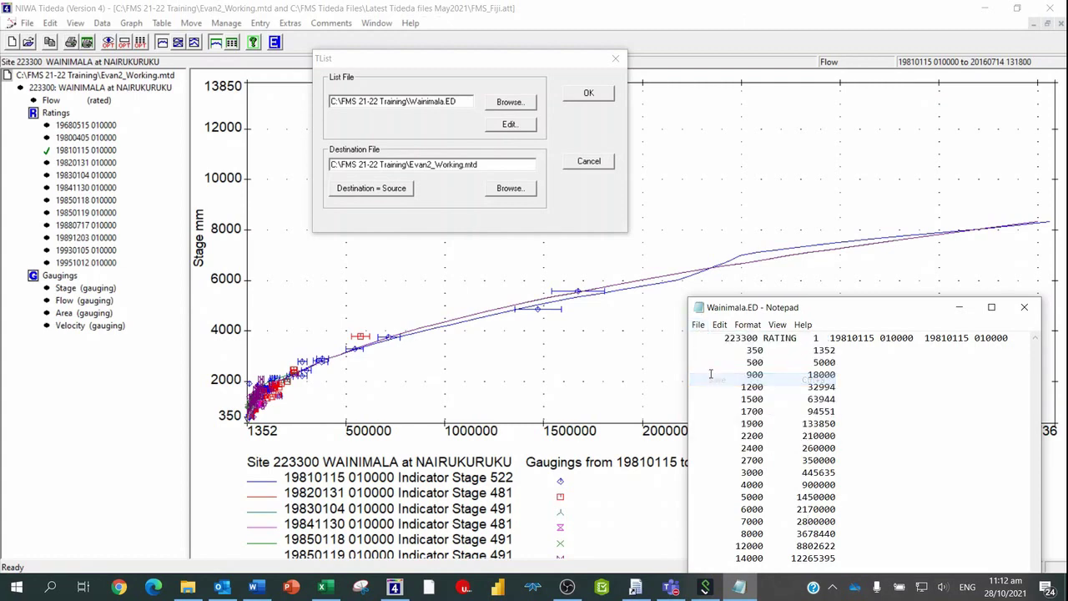
pyautogui.click(1024, 307)
# Import the list with the revised stage 7000 flow into Evan2_Working.mtd and replot the ratings and gaugings
pyautogui.click(588, 93)
pyautogui.click(131, 23)
pyautogui.click(150, 54)
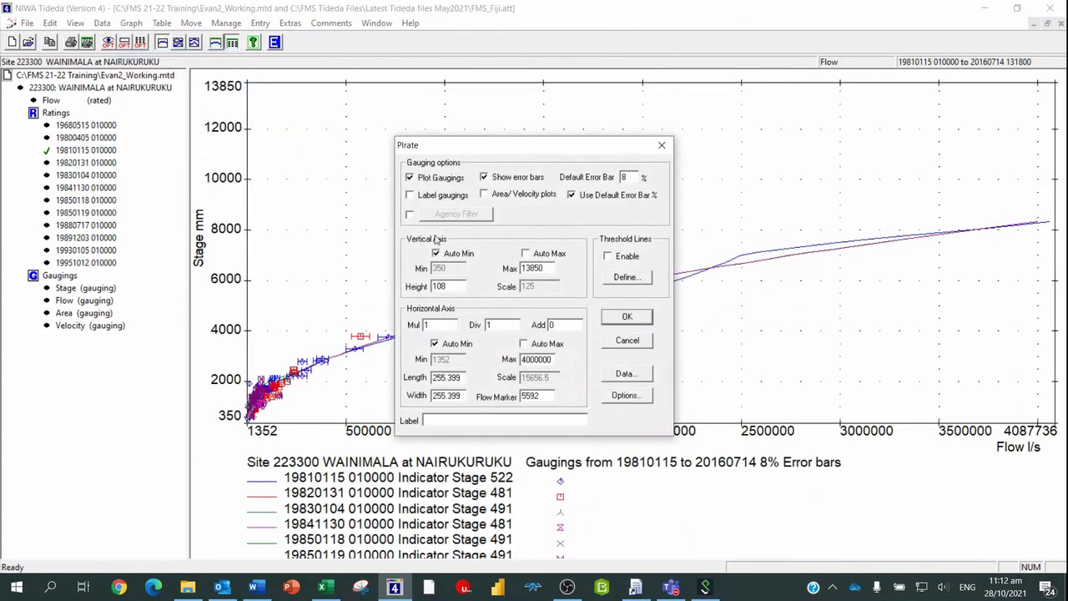
pyautogui.click(624, 318)
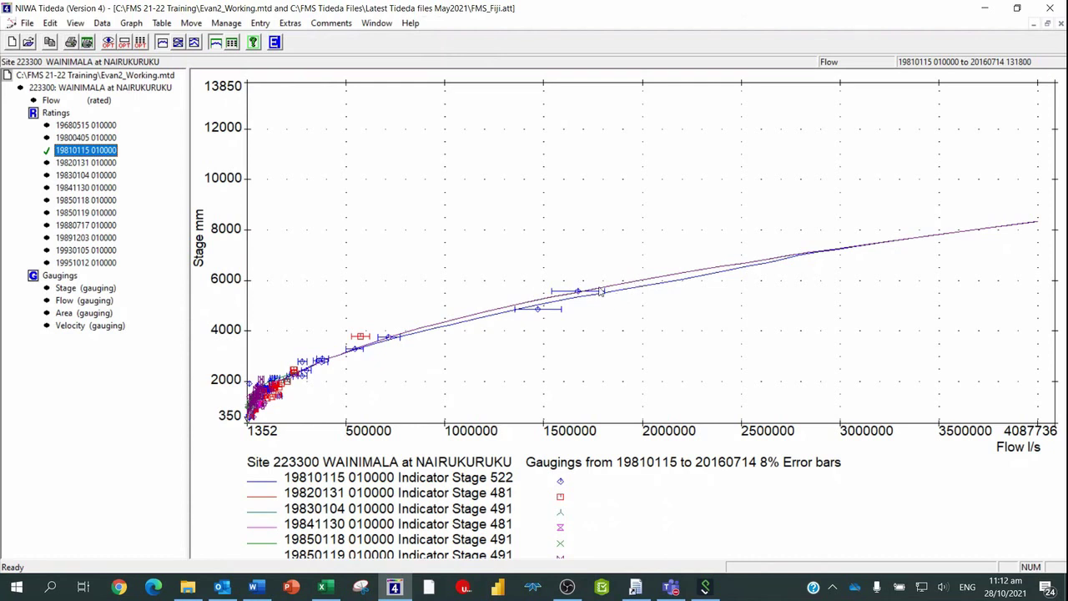
# Reopen Wainimala.ED from another fully specified list import, set the flow at stage 6000 to 2140000, then save and close it
pyautogui.click(263, 23)
pyautogui.moveTo(276, 40)
pyautogui.click(458, 39)
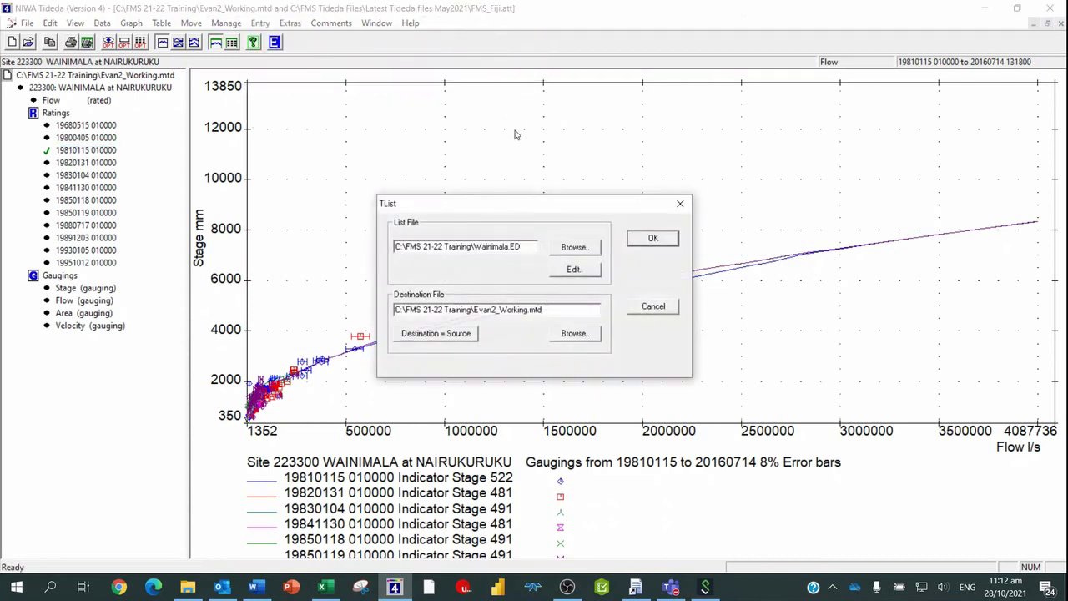
pyautogui.moveTo(546, 198); pyautogui.dragTo(479, 41)
pyautogui.click(503, 106)
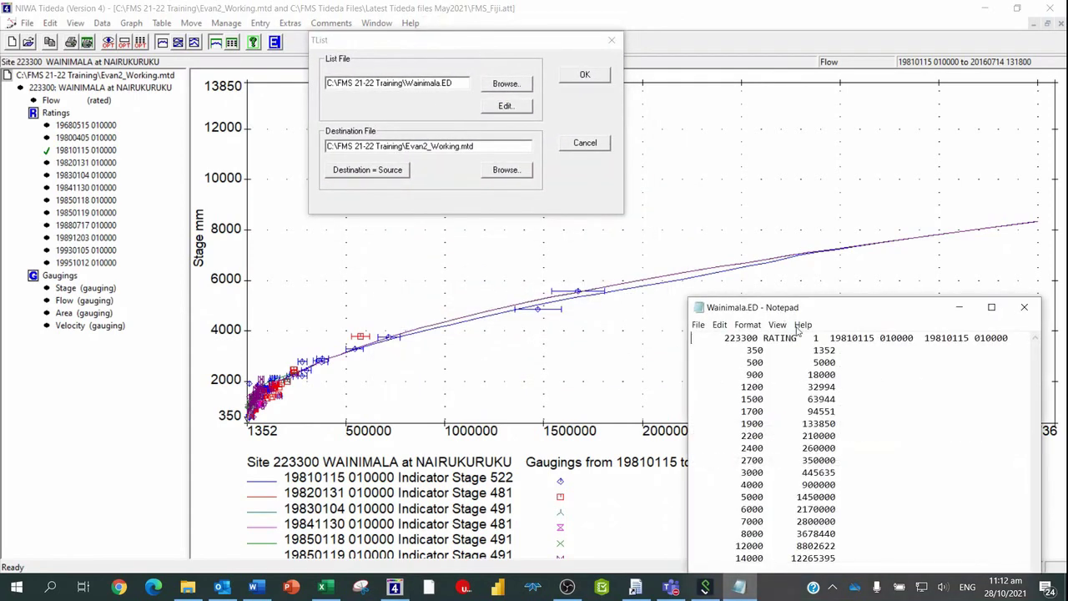
pyautogui.moveTo(859, 316)
pyautogui.mouseDown()
pyautogui.moveTo(867, 305)
pyautogui.moveTo(851, 315)
pyautogui.mouseUp()
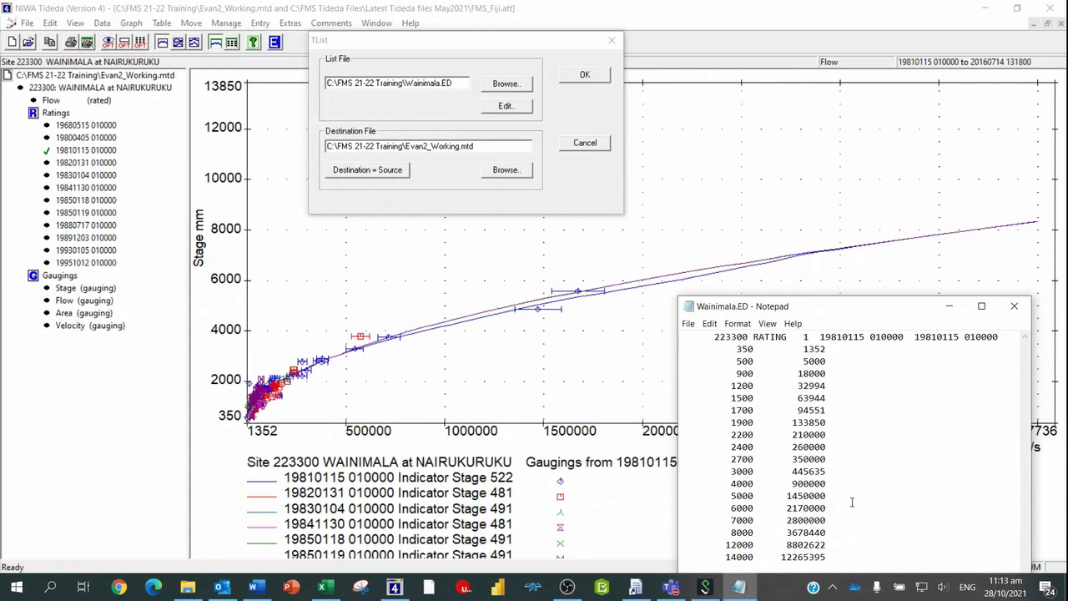
pyautogui.press('BackSpace')
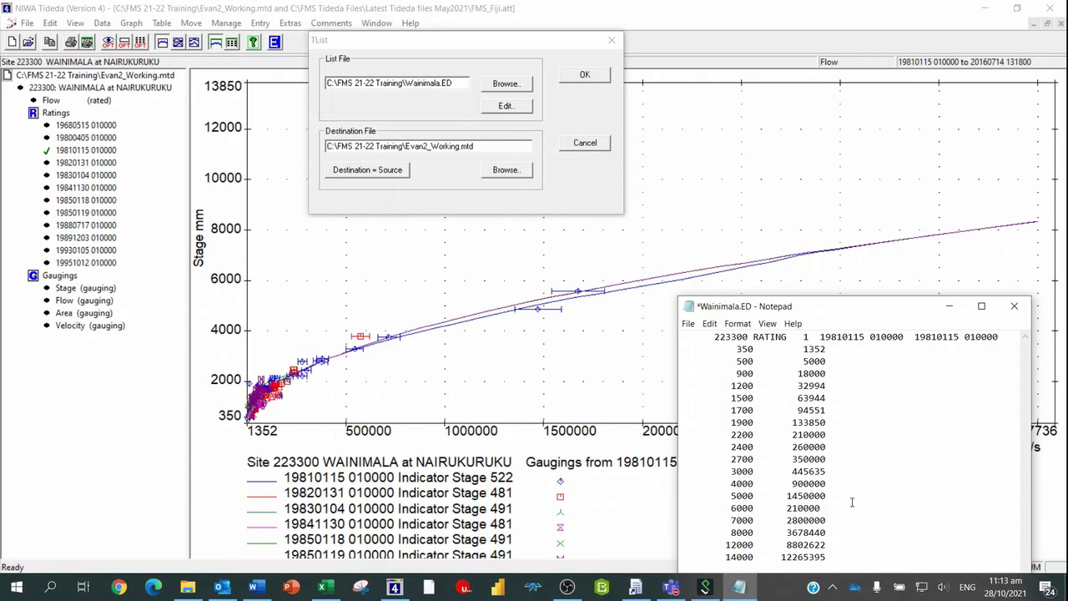
pyautogui.write('4')
pyautogui.click(688, 323)
pyautogui.click(701, 379)
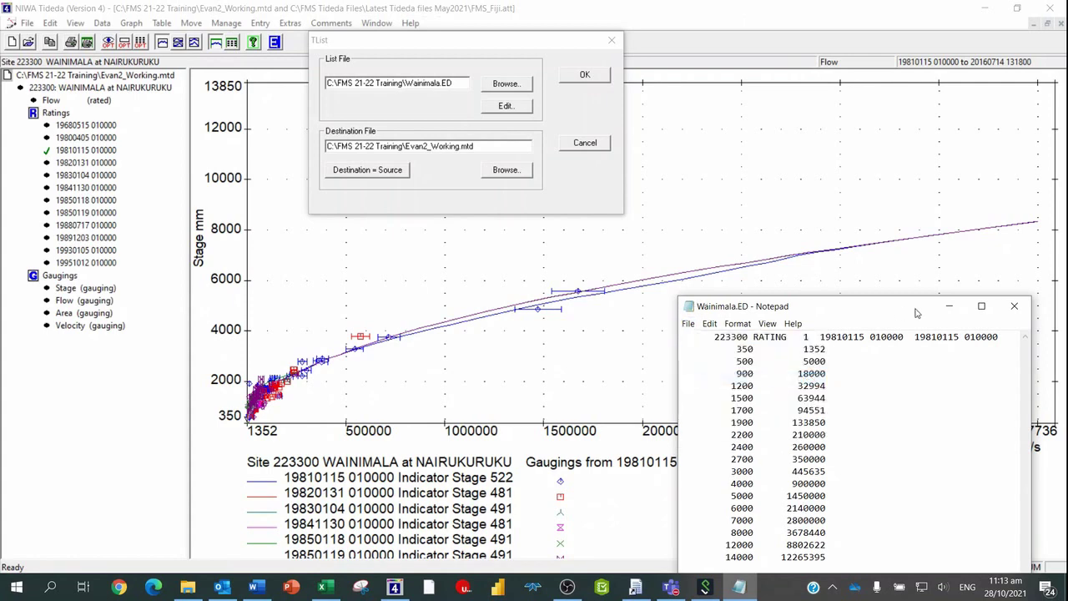
pyautogui.click(1013, 306)
# Import the list with the revised stage 6000 flow into Evan2_Working.mtd and replot the ratings with unchanged axis limits
pyautogui.click(585, 75)
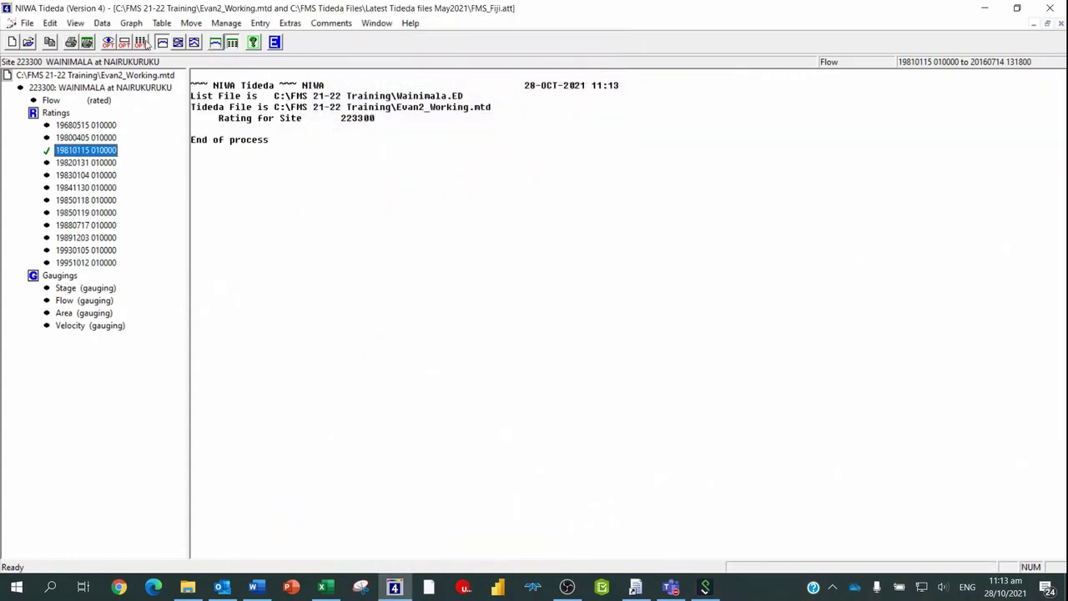
pyautogui.click(131, 22)
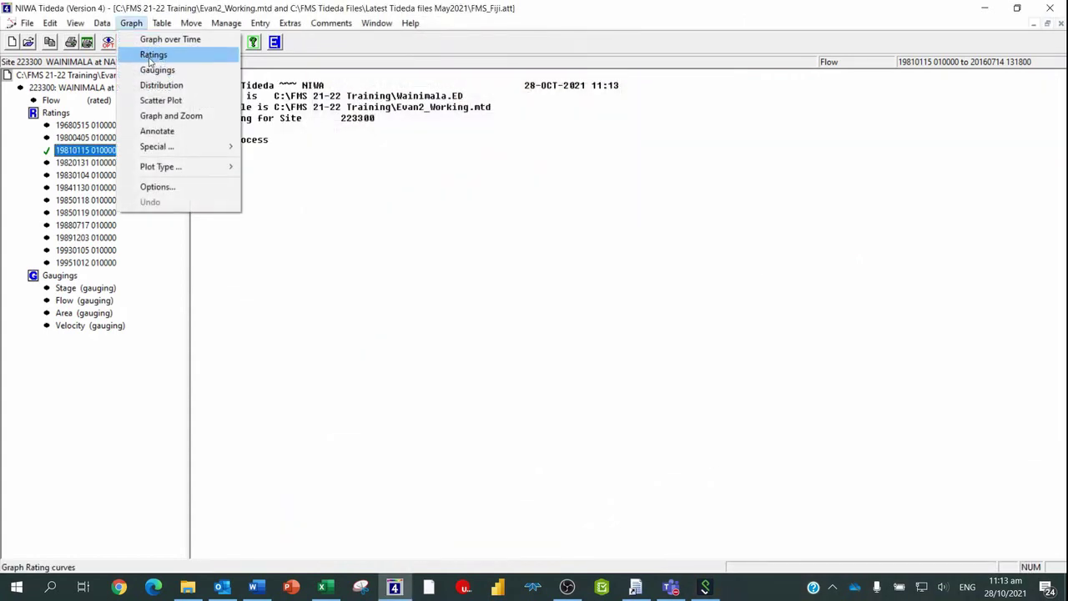
pyautogui.click(152, 56)
pyautogui.click(613, 322)
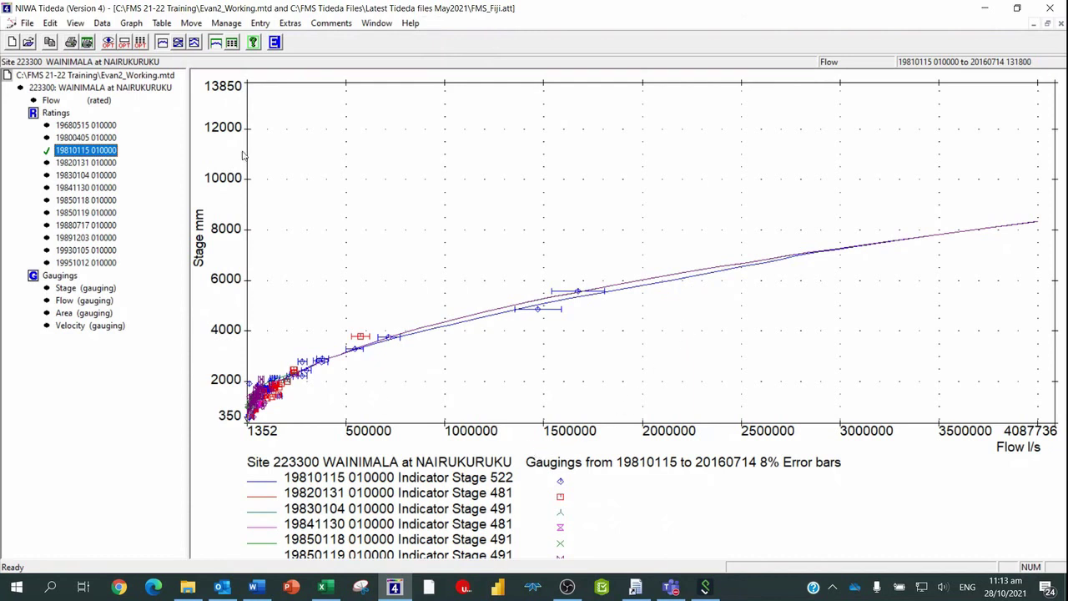
# Reopen Wainimala.ED from a fully specified list import, set the flow at stage 6000 to 2100000, then save and close it
pyautogui.click(259, 23)
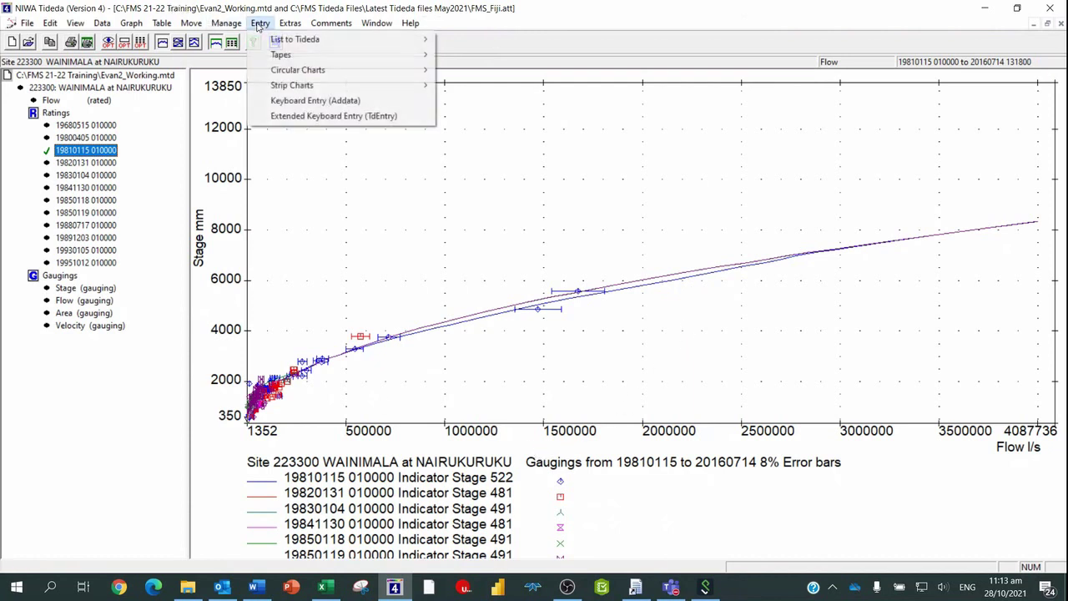
pyautogui.moveTo(326, 45)
pyautogui.click(491, 42)
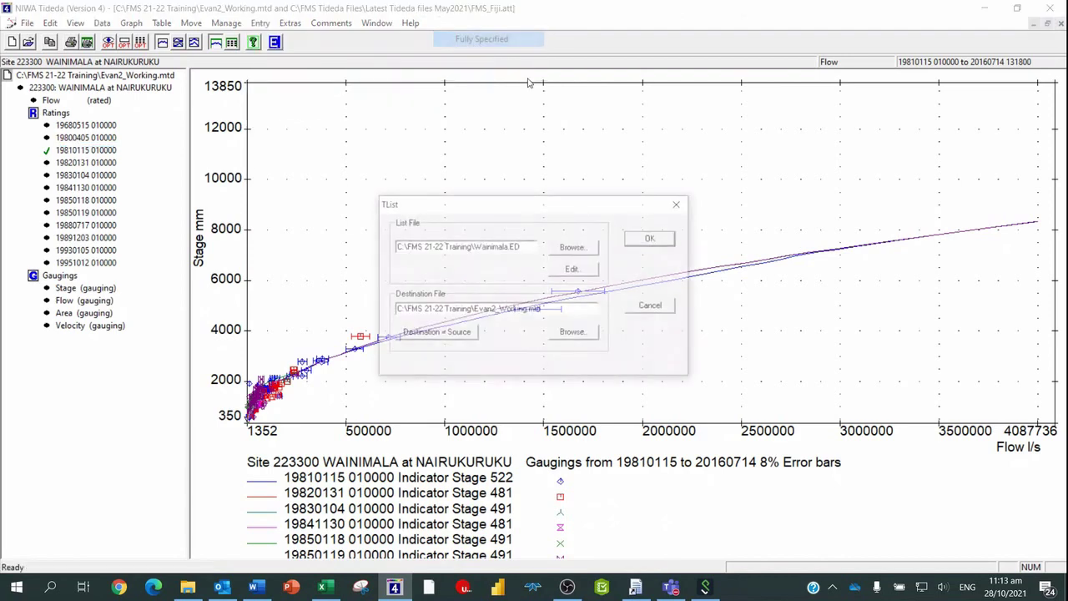
pyautogui.moveTo(573, 204); pyautogui.dragTo(465, 51)
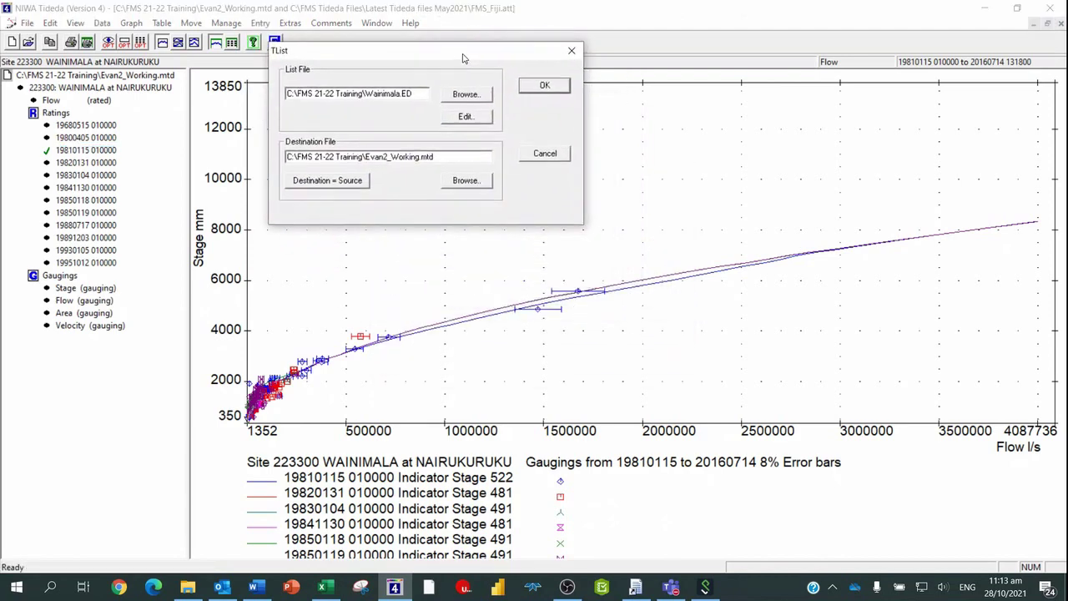
pyautogui.click(465, 116)
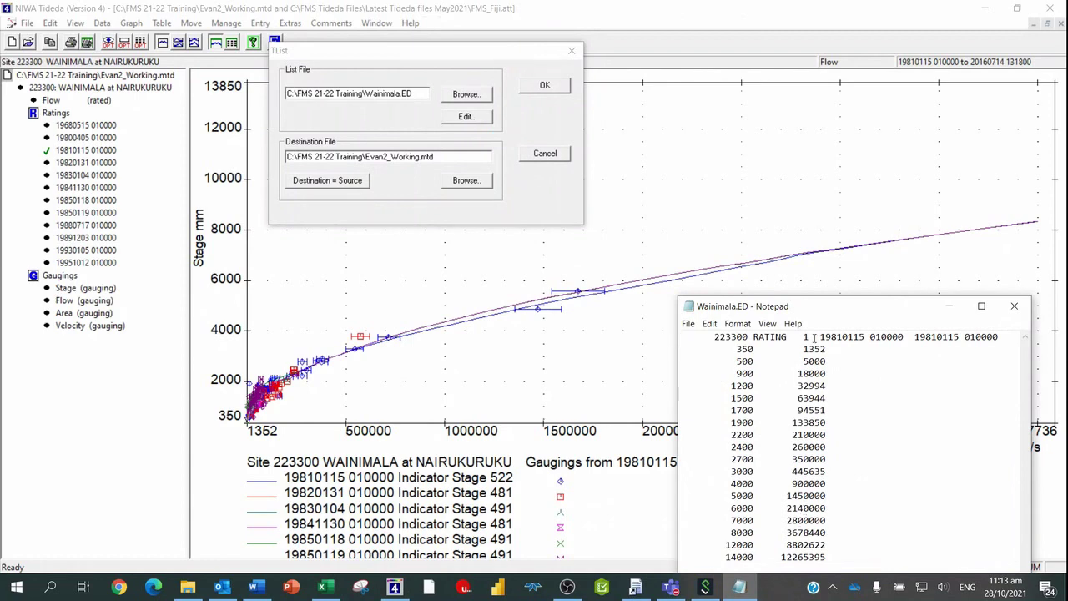
pyautogui.moveTo(833, 311); pyautogui.dragTo(832, 259)
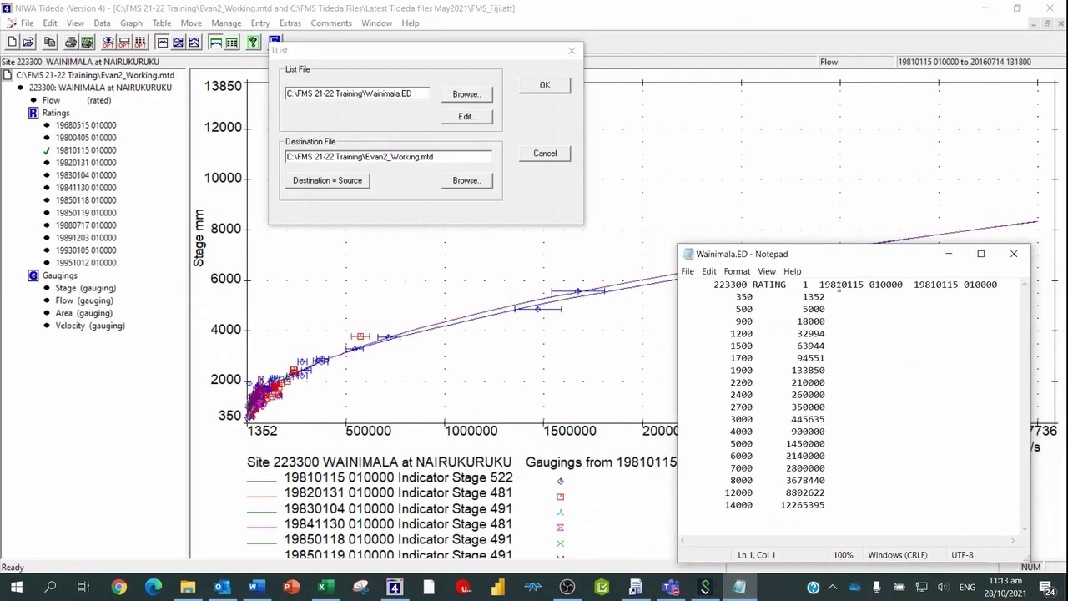
pyautogui.click(803, 456)
pyautogui.press('BackSpace')
pyautogui.write('0')
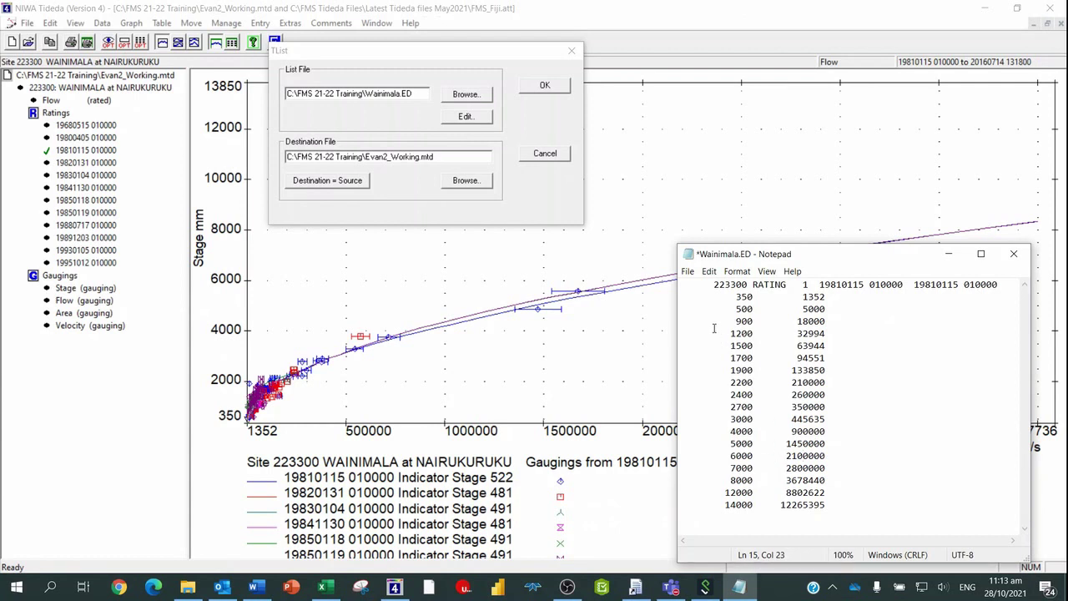
pyautogui.click(689, 272)
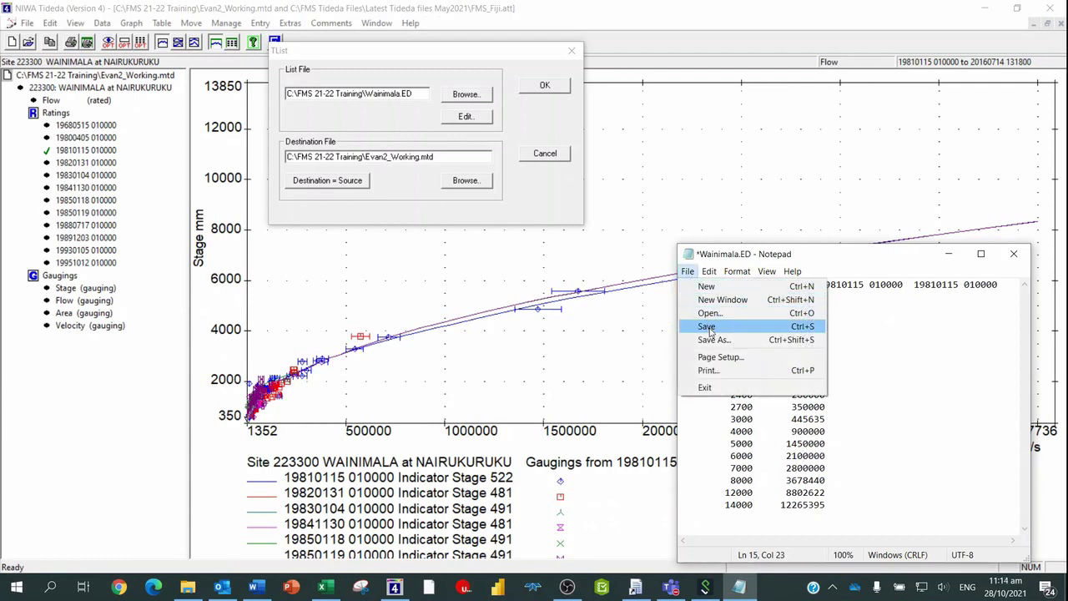
pyautogui.click(709, 326)
pyautogui.click(1014, 254)
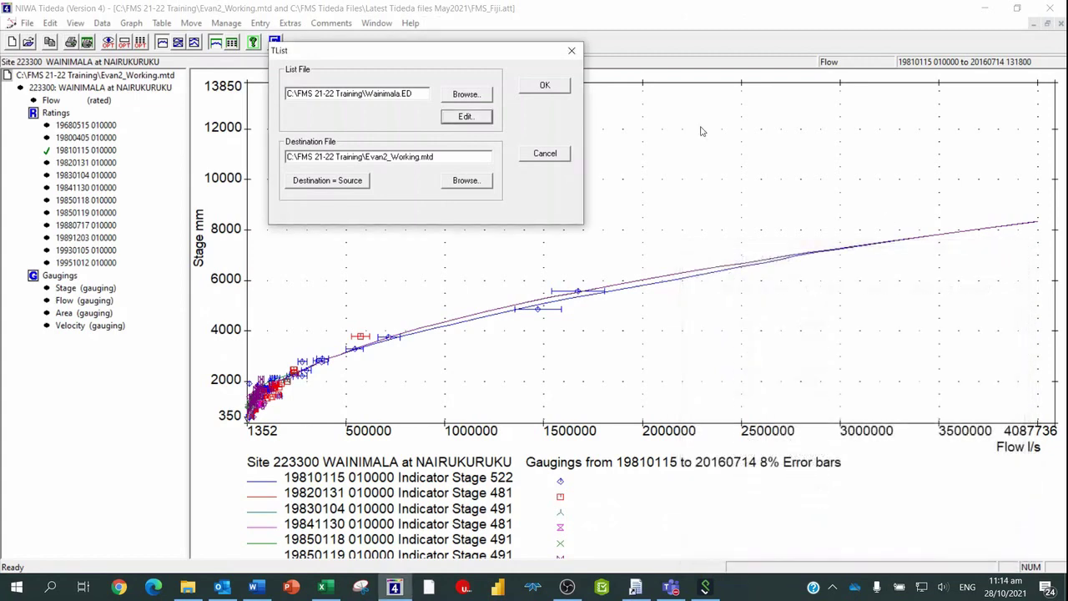
# Import the revised Wainimala.ED into Evan2_Working.mtd and replot the rating curves with gaugings
pyautogui.click(545, 86)
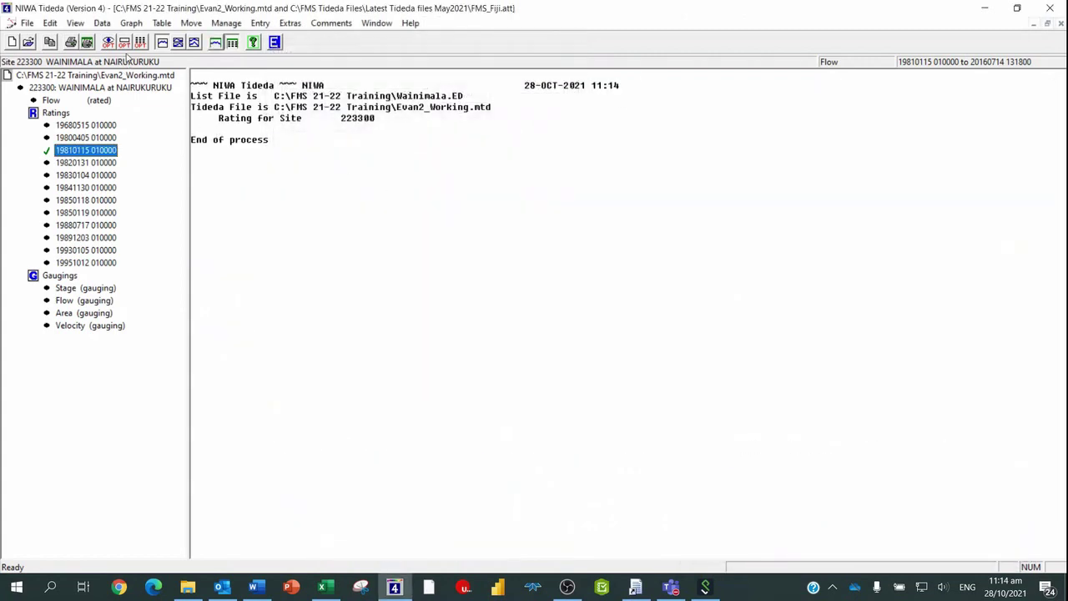
pyautogui.click(131, 24)
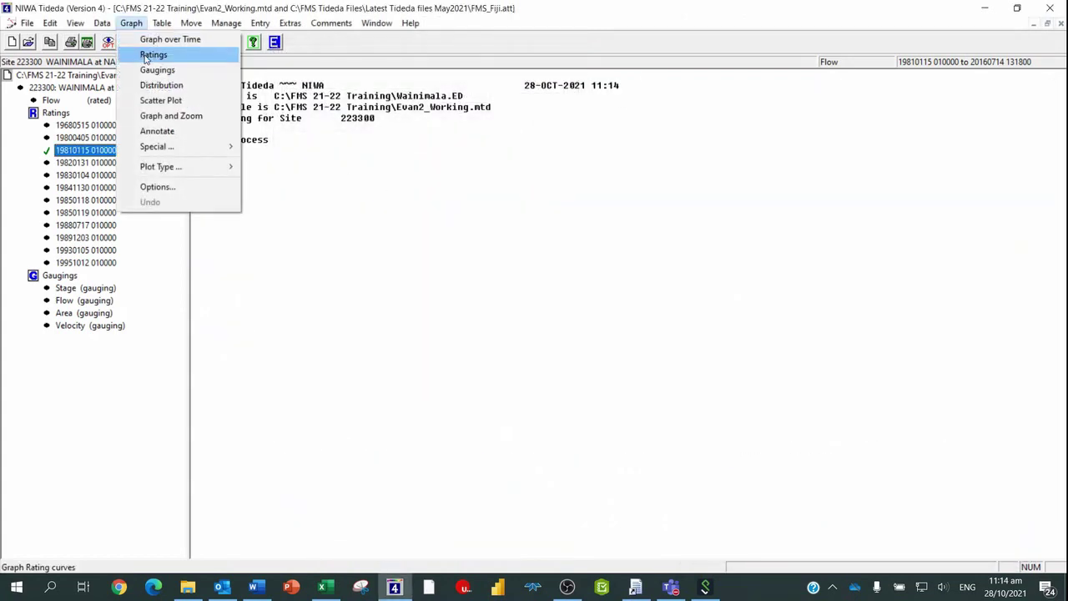
pyautogui.click(148, 52)
pyautogui.click(634, 317)
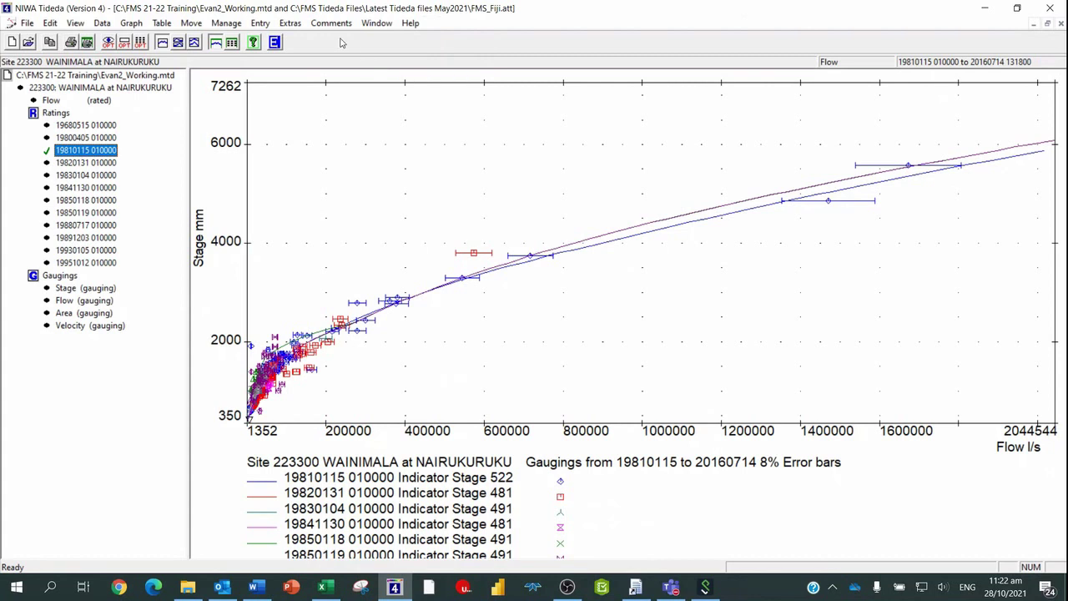
# Generate a rating quality bed plot for rating item 1 with gaugings sorted by flow and a 500 mm range
pyautogui.click(294, 25)
pyautogui.moveTo(307, 73)
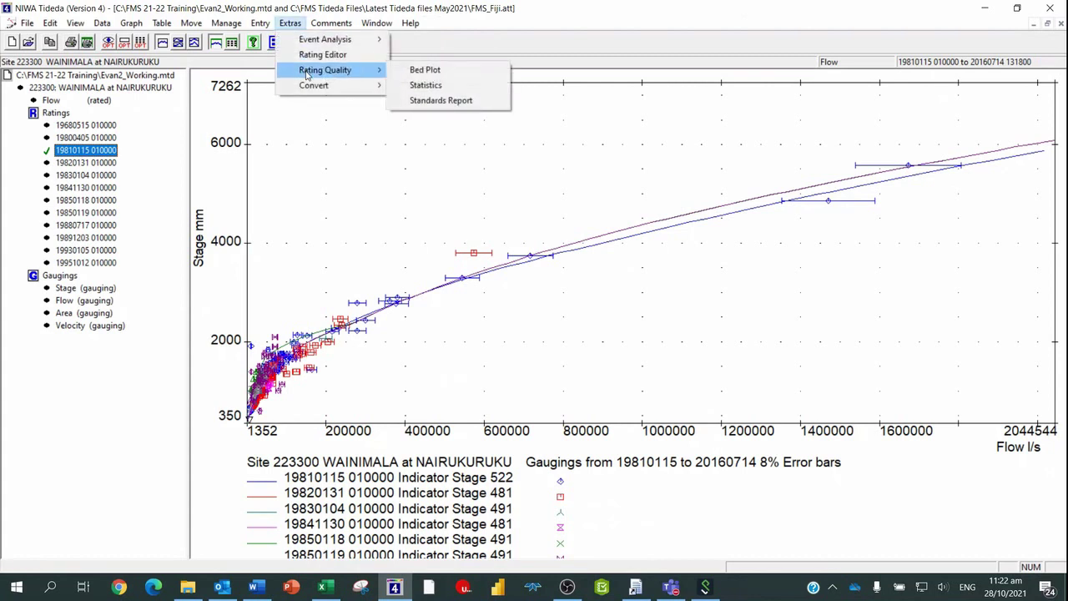
pyautogui.click(423, 72)
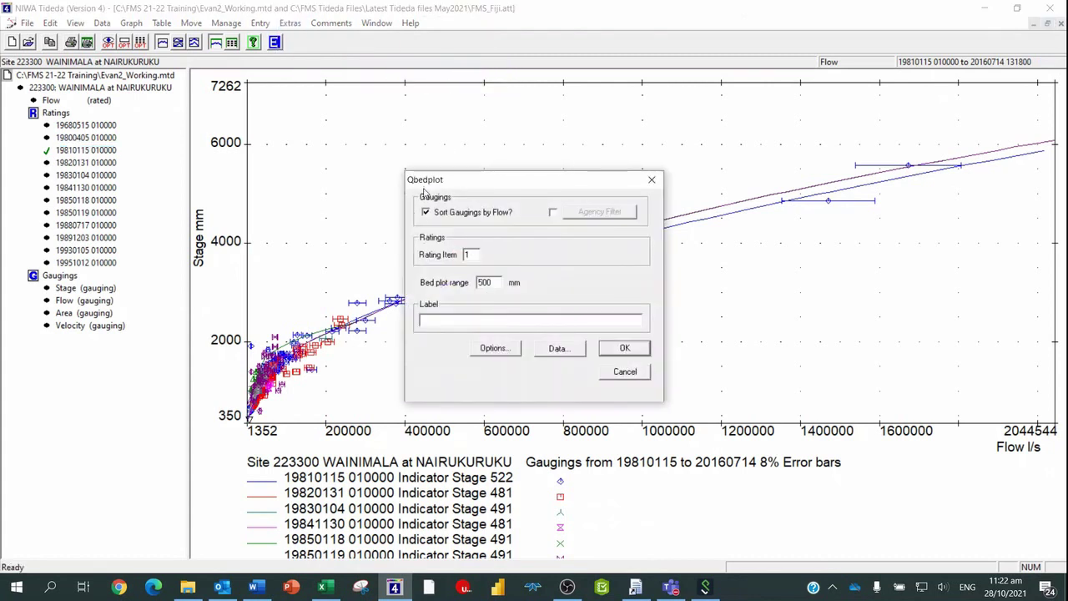
pyautogui.click(623, 349)
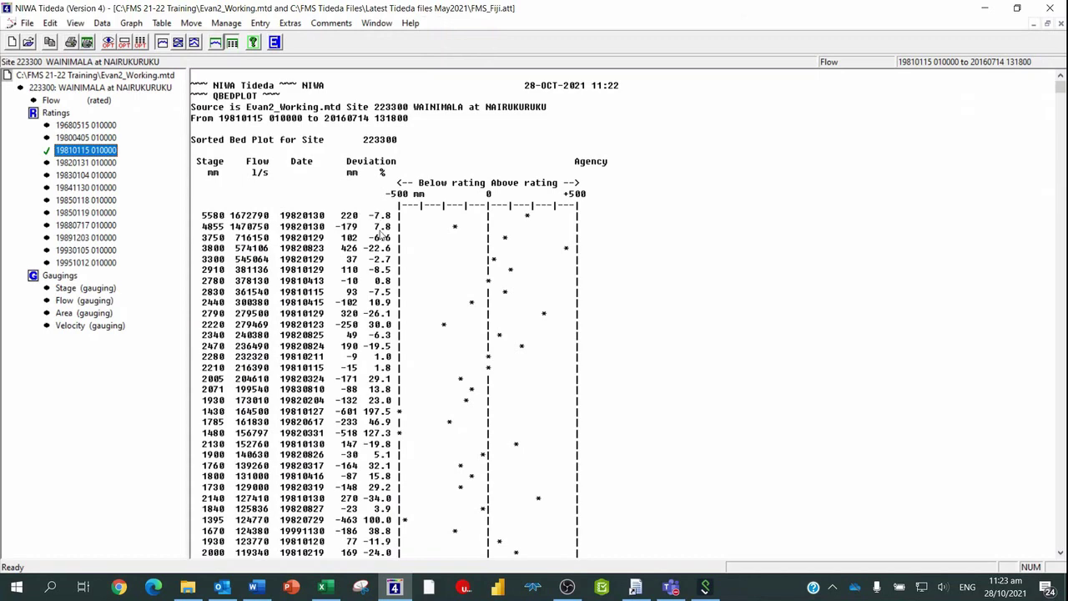
# Plot the ratings and gaugings again with 8% error bars, a maximum stage of 7262 and a maximum flow of 2000000
pyautogui.click(129, 23)
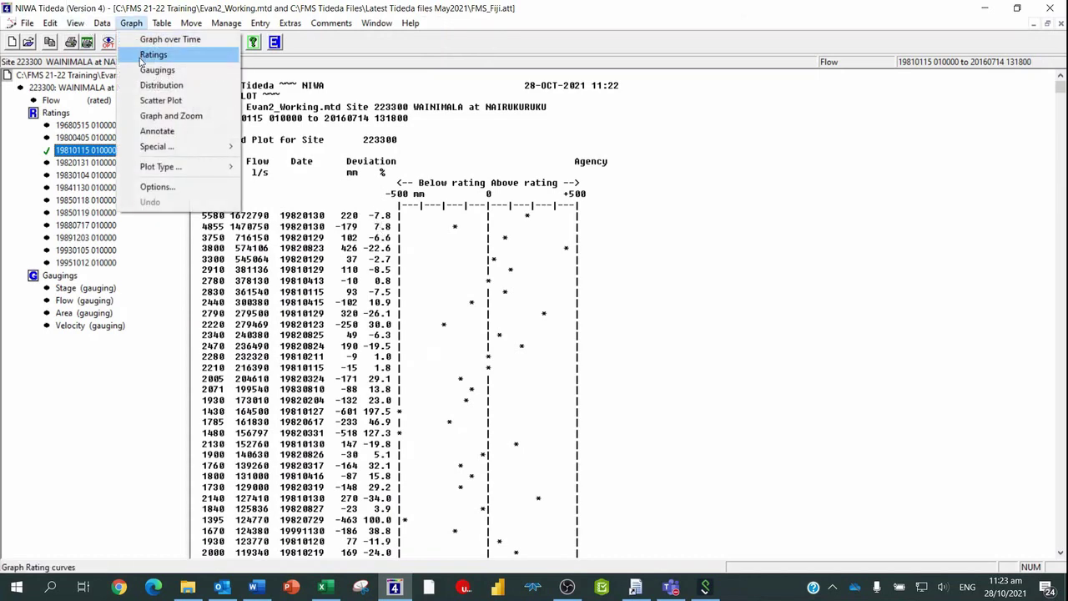
pyautogui.click(153, 55)
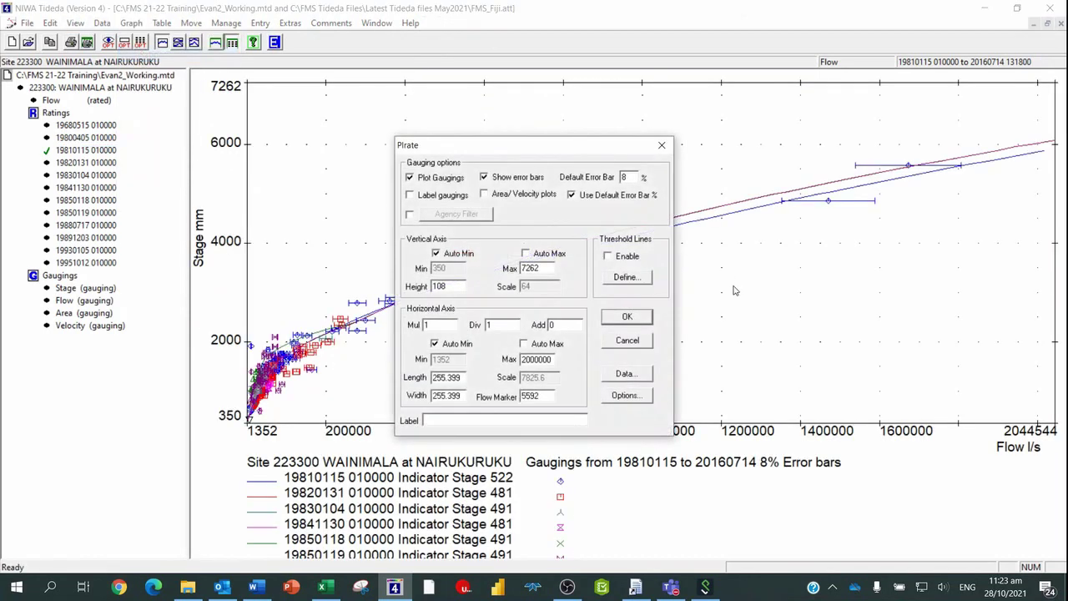
pyautogui.click(632, 317)
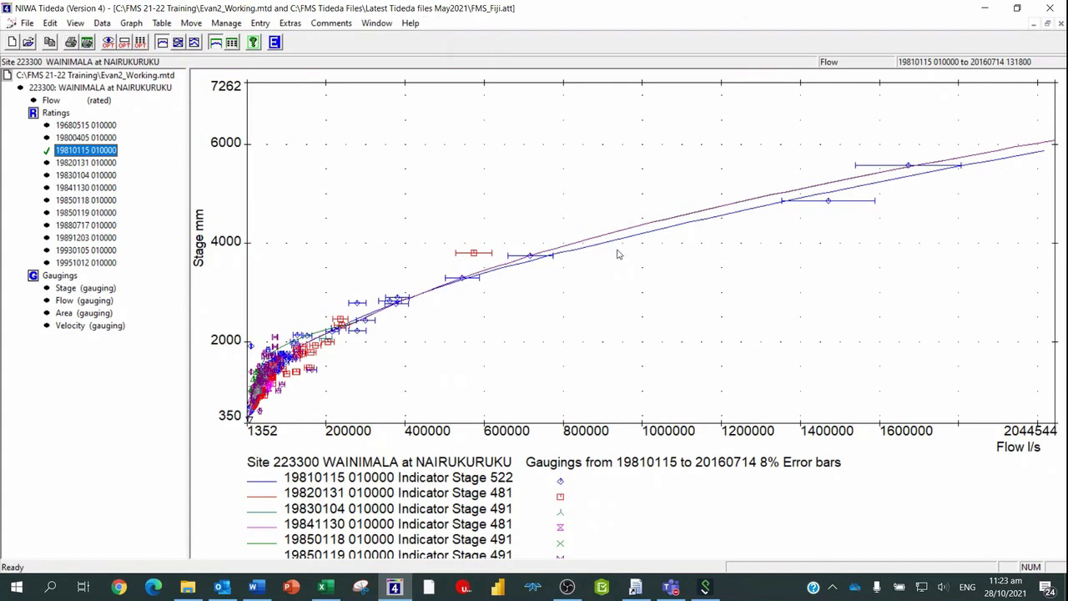
# Generate a standard bed plot of the gauging deviations with sorting by flow turned off and a 500 mm range
pyautogui.click(287, 25)
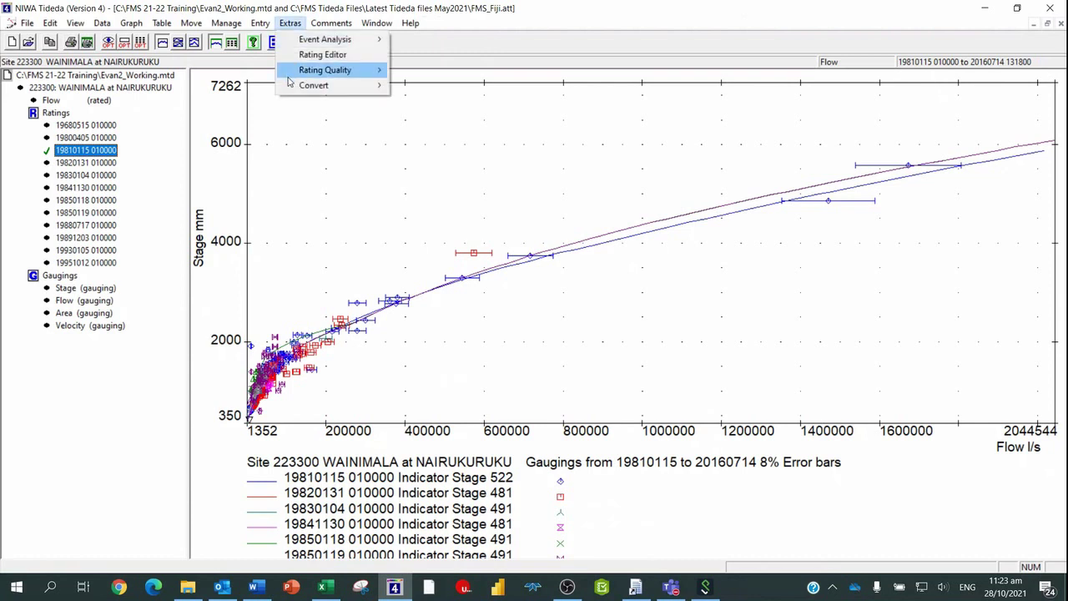
pyautogui.moveTo(321, 72)
pyautogui.click(423, 72)
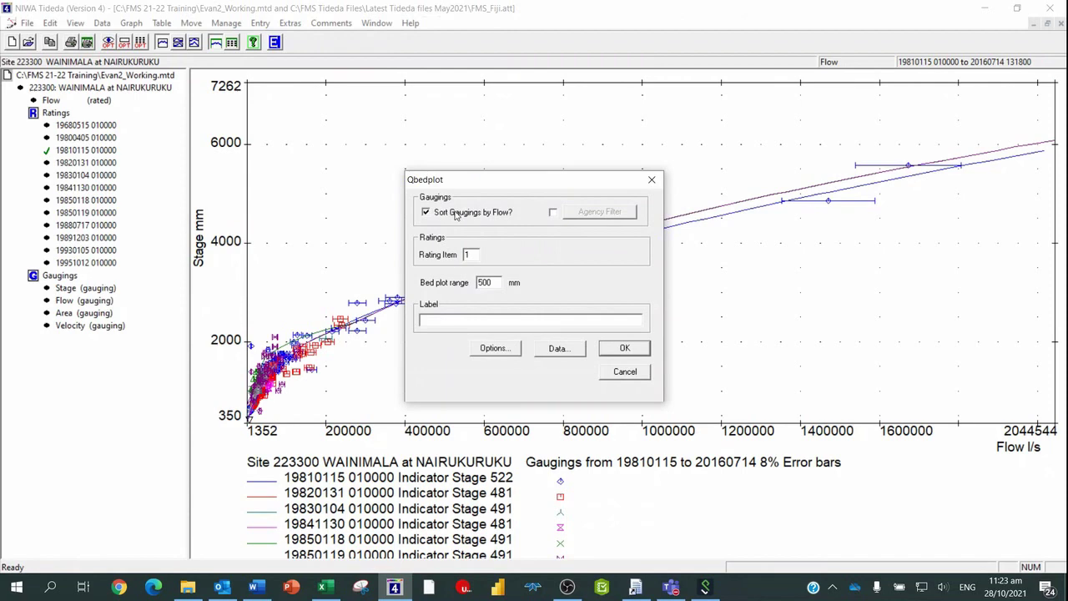
pyautogui.click(621, 349)
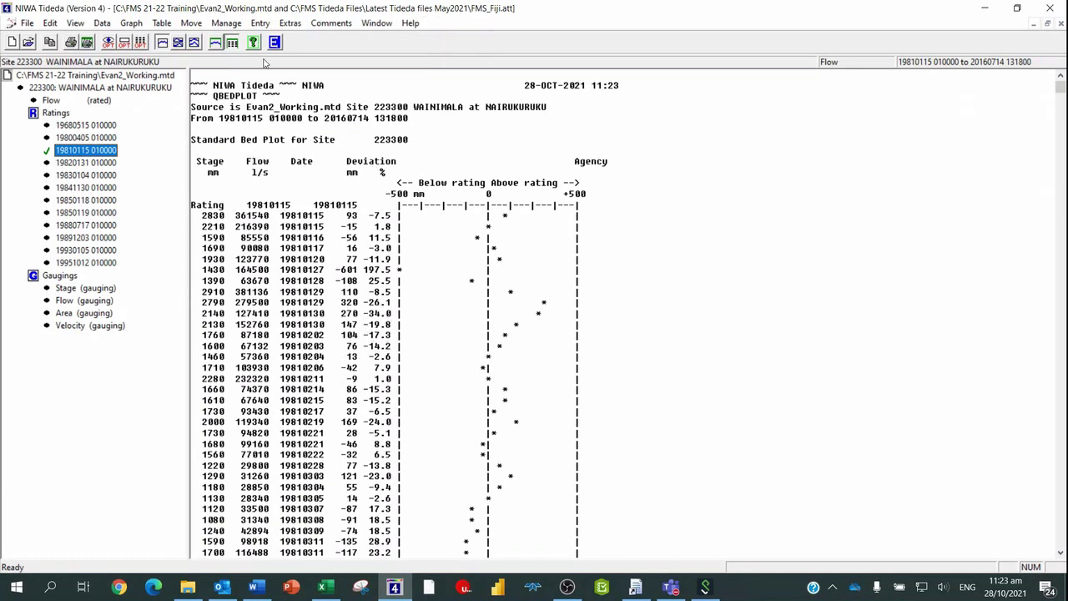
# Replot the ratings and gaugings with 8% error bars, a maximum stage of 13850 and a maximum flow of 10000000
pyautogui.click(131, 23)
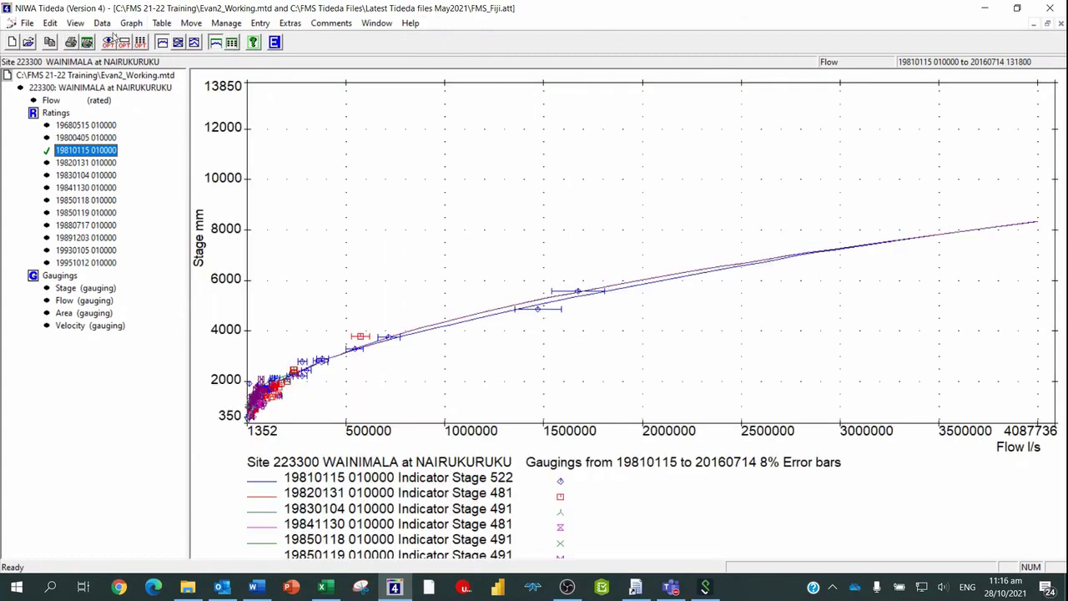
pyautogui.click(131, 23)
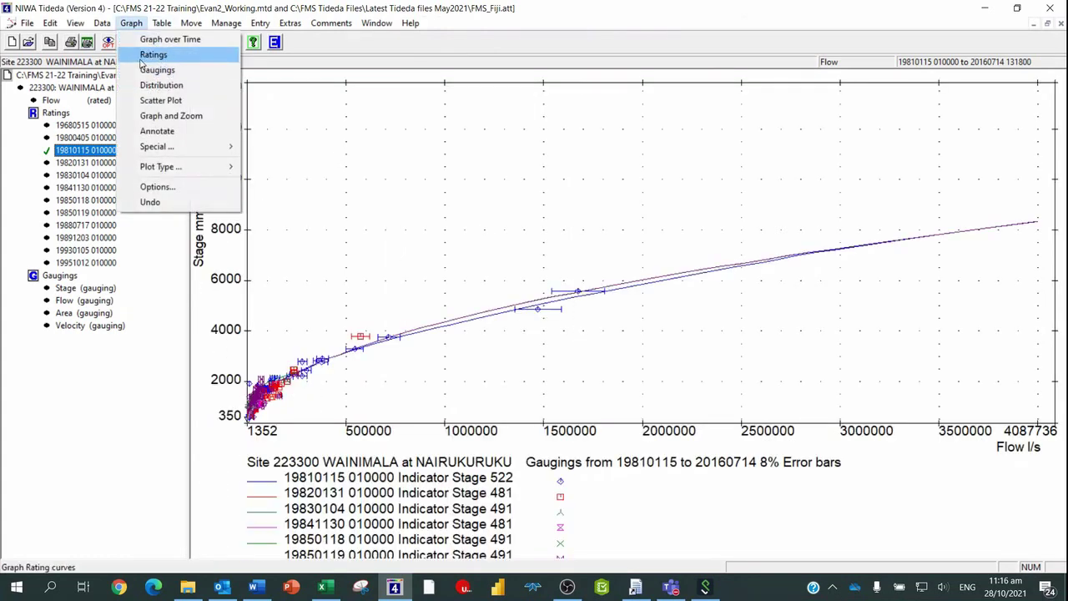
pyautogui.click(142, 60)
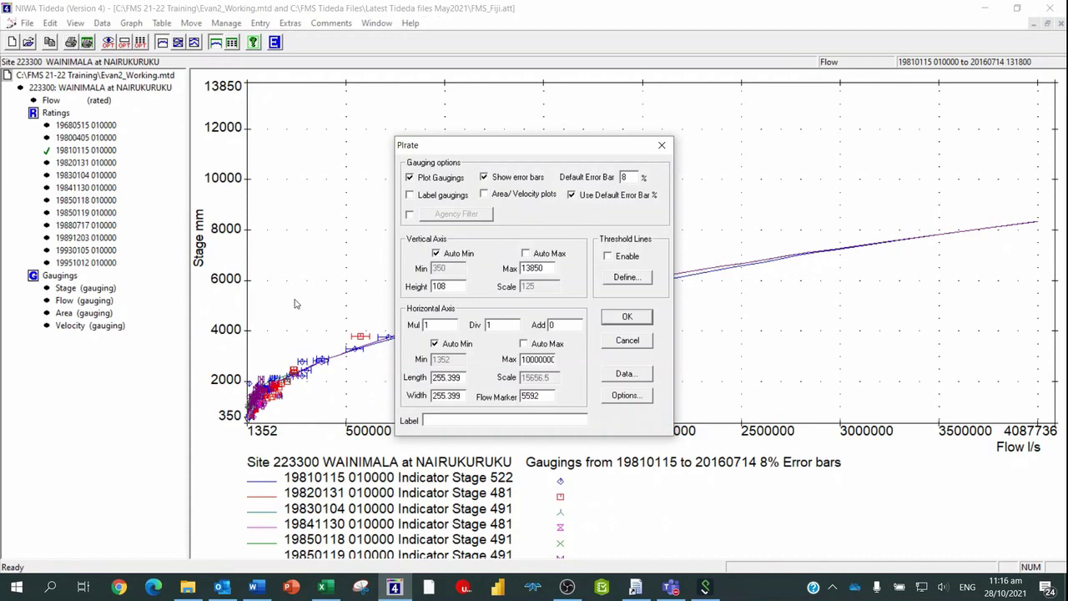
pyautogui.click(627, 317)
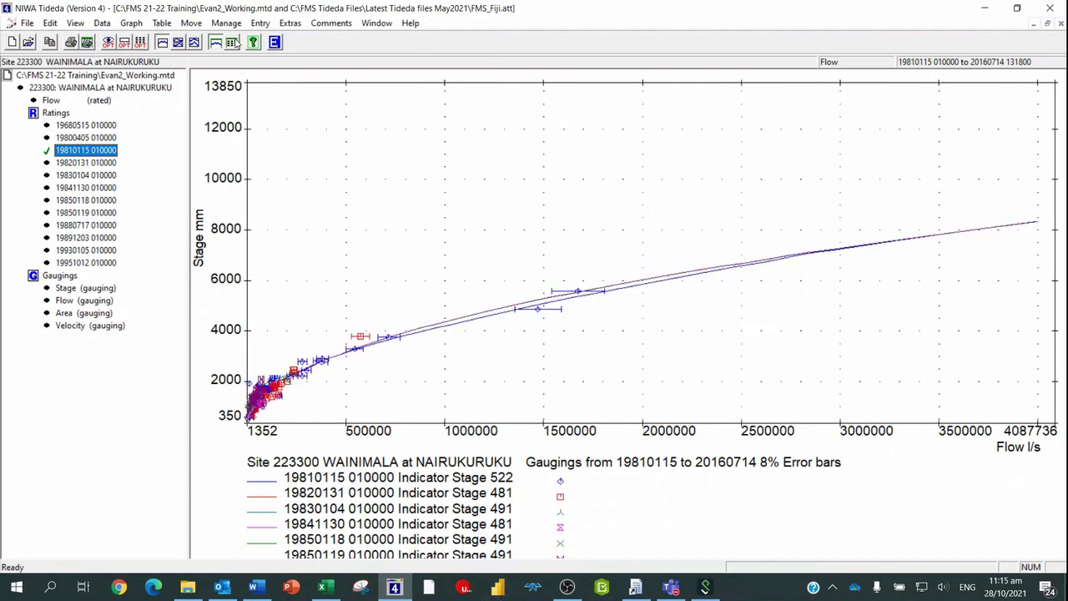
# Open Wainimala.ED from the fully specified list import to review its stage-flow points, then close it and cancel the import
pyautogui.click(263, 25)
pyautogui.moveTo(425, 43)
pyautogui.click(482, 39)
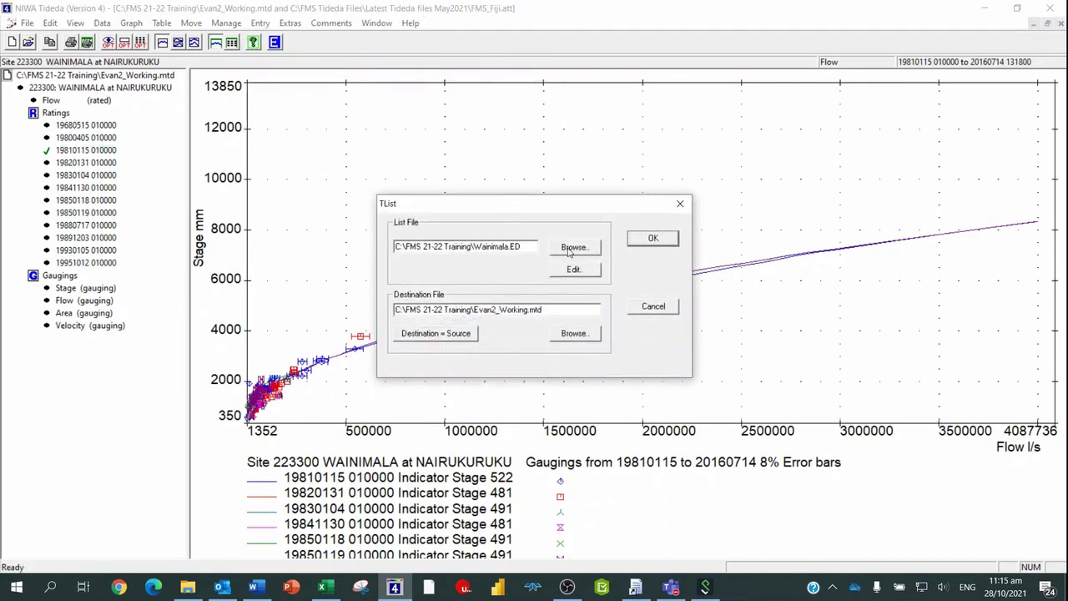
pyautogui.click(574, 277)
pyautogui.moveTo(853, 259); pyautogui.dragTo(652, 161)
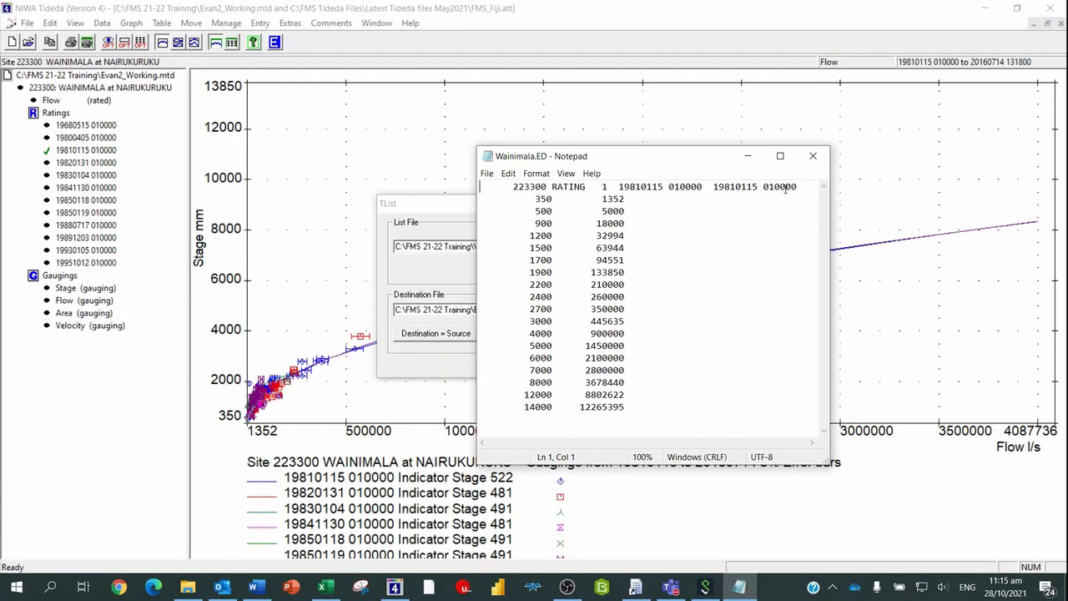
pyautogui.click(813, 156)
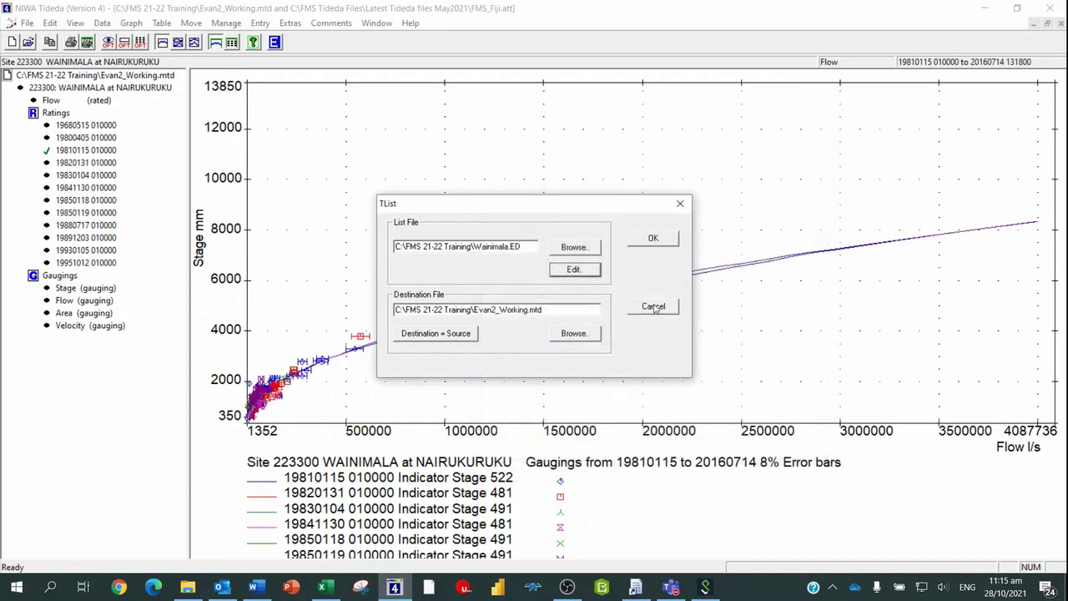
pyautogui.click(653, 307)
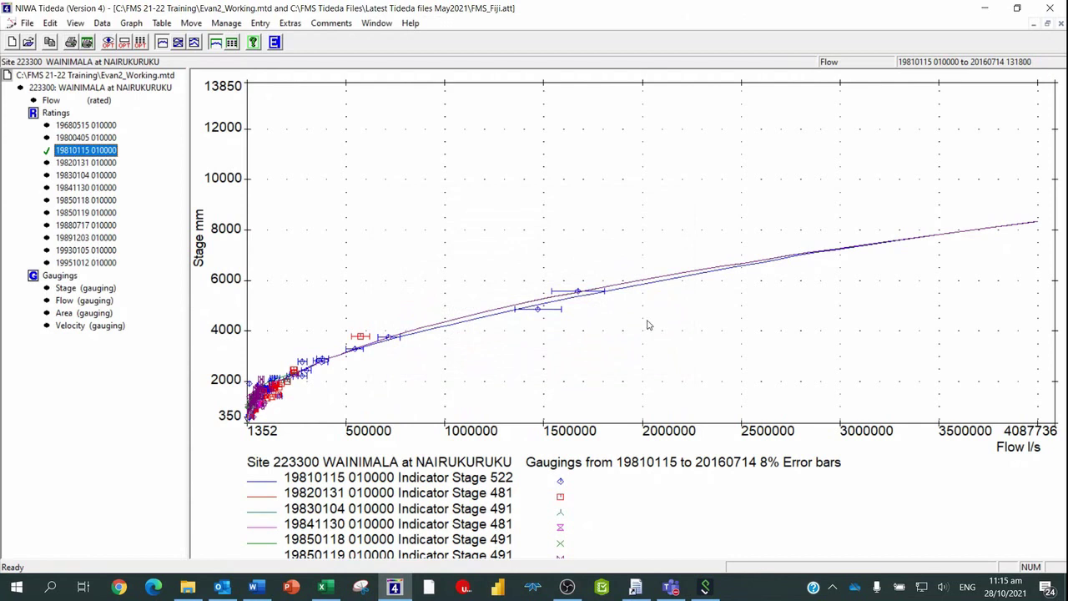